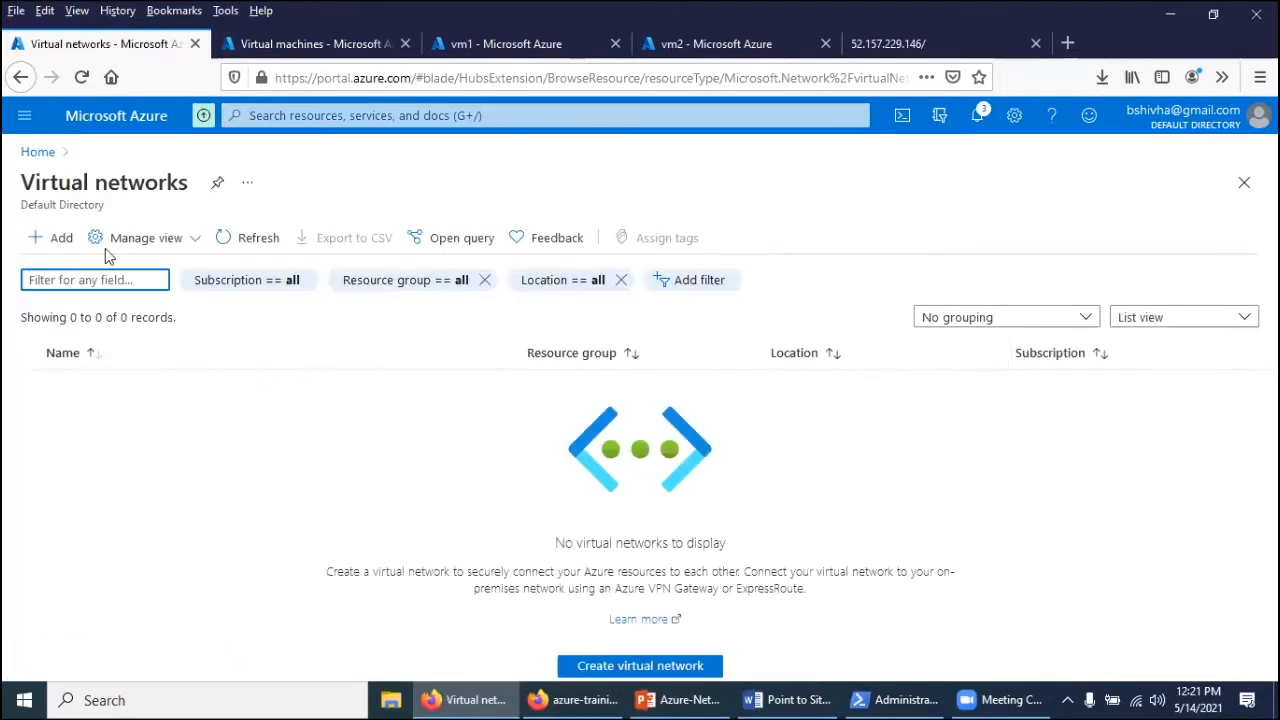
Start a new virtual network named vnet1 in resource group cnl-dev-environment
click(57, 241)
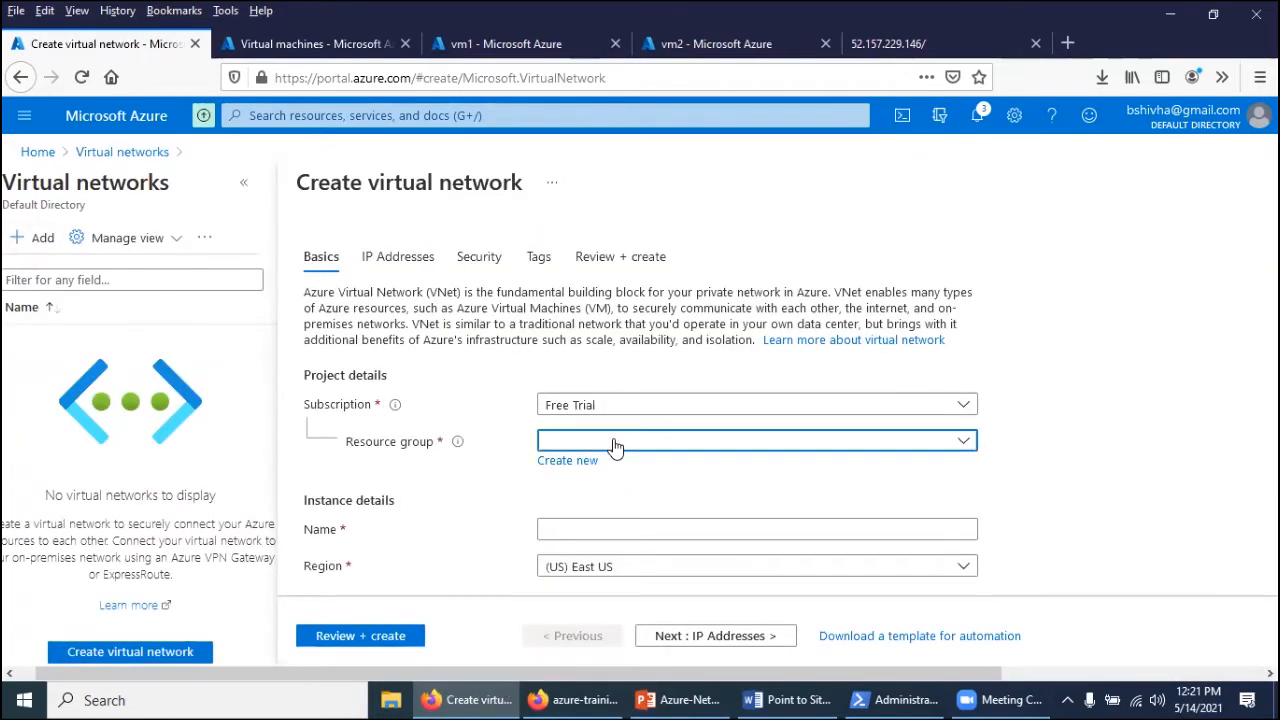
click(613, 442)
click(614, 507)
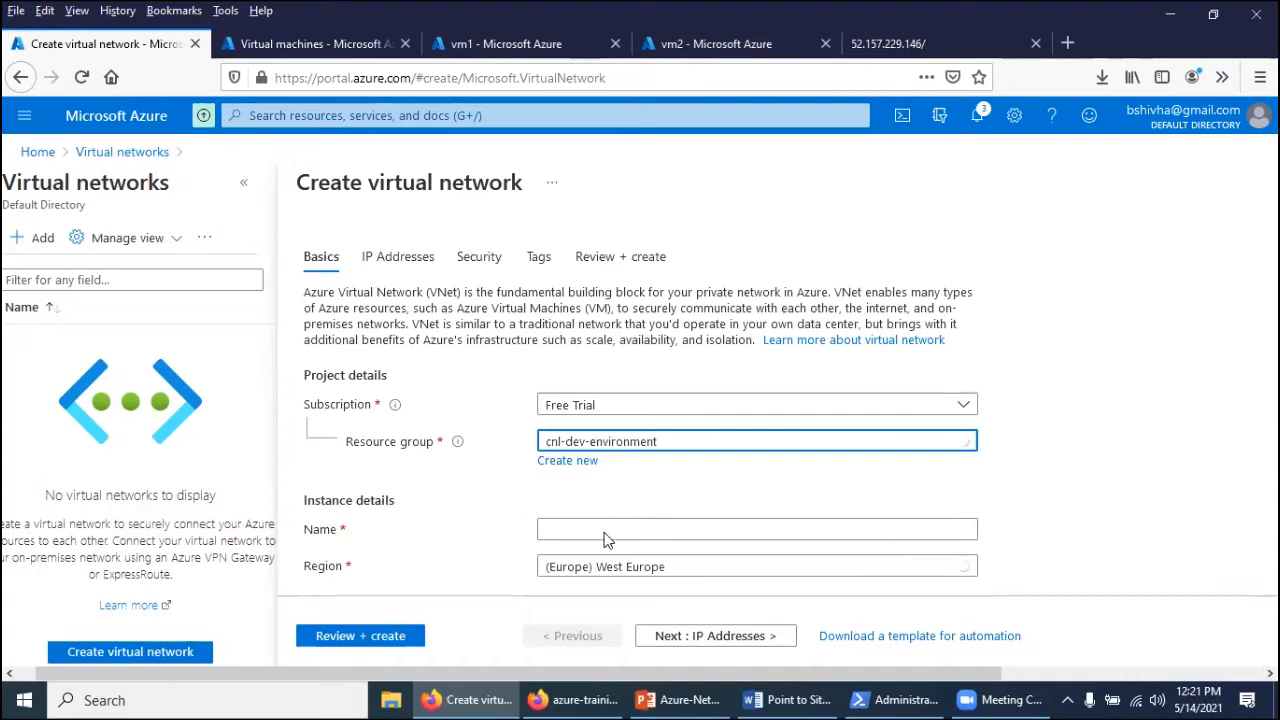
click(604, 529)
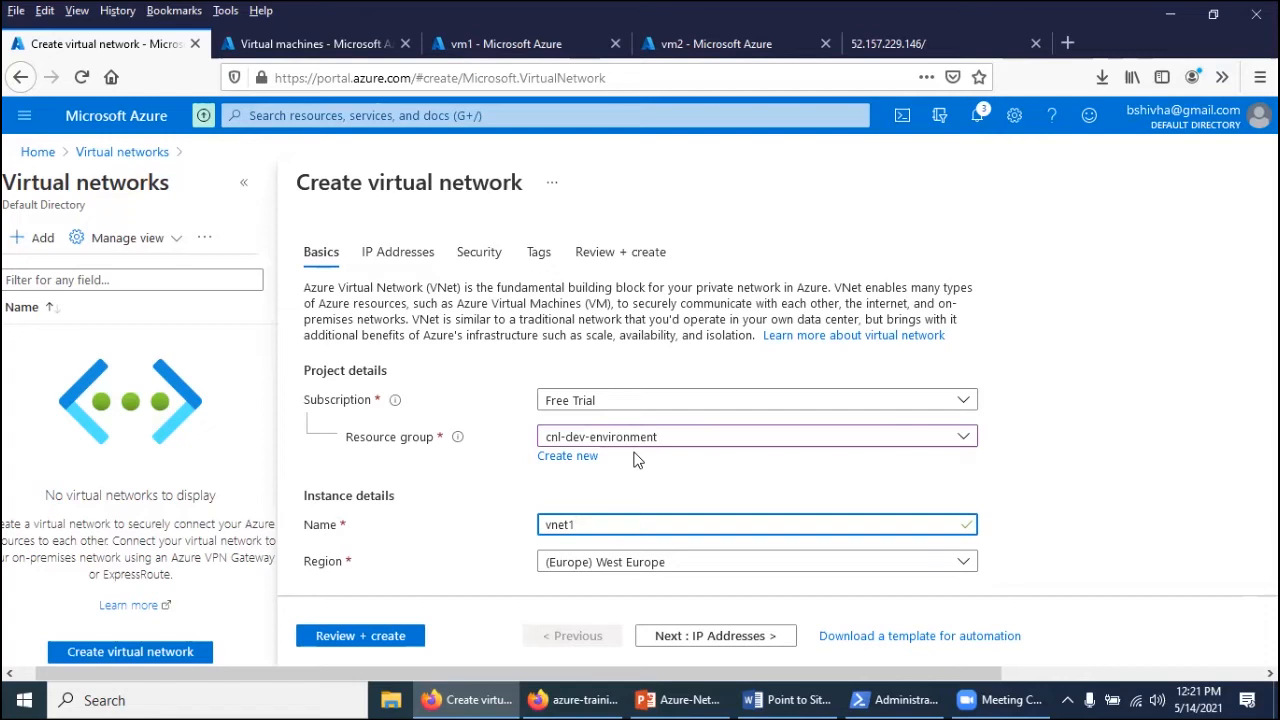
Keep address space 10.0.0.0/16 and default security and tags, then create vnet1
click(735, 643)
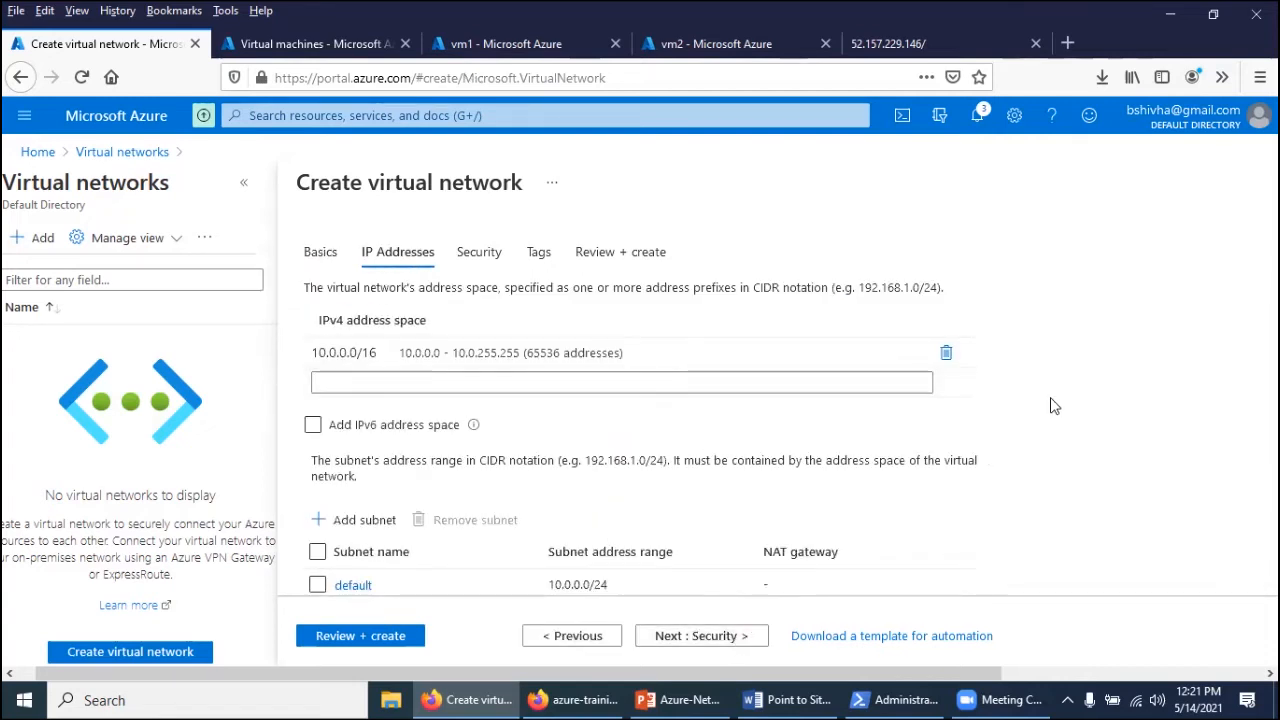
scroll(1054, 403, down, 2)
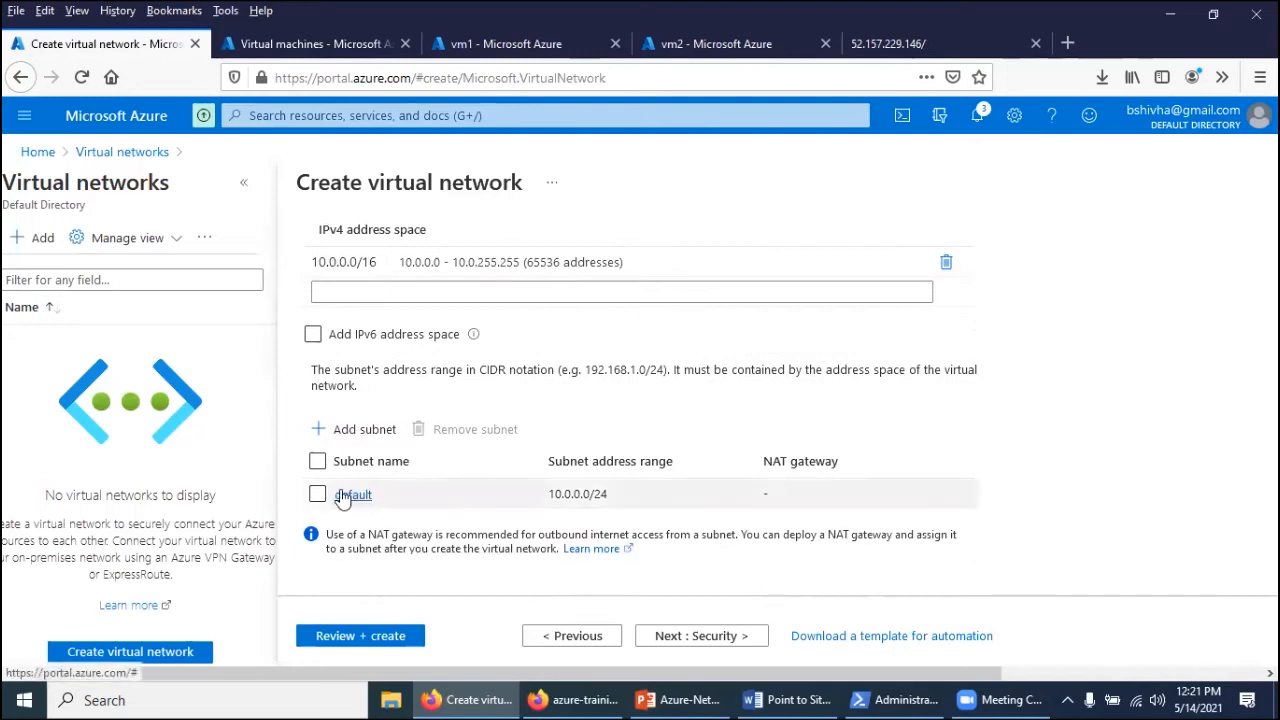
click(705, 642)
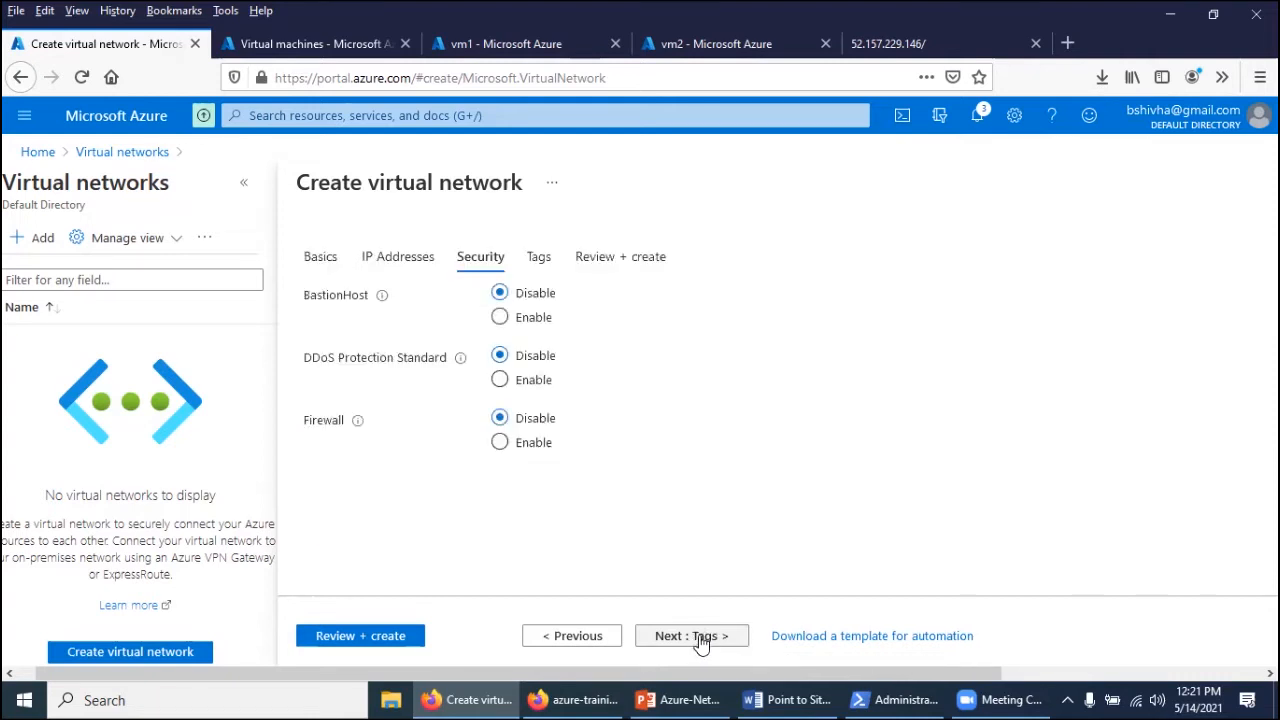
click(701, 638)
click(701, 641)
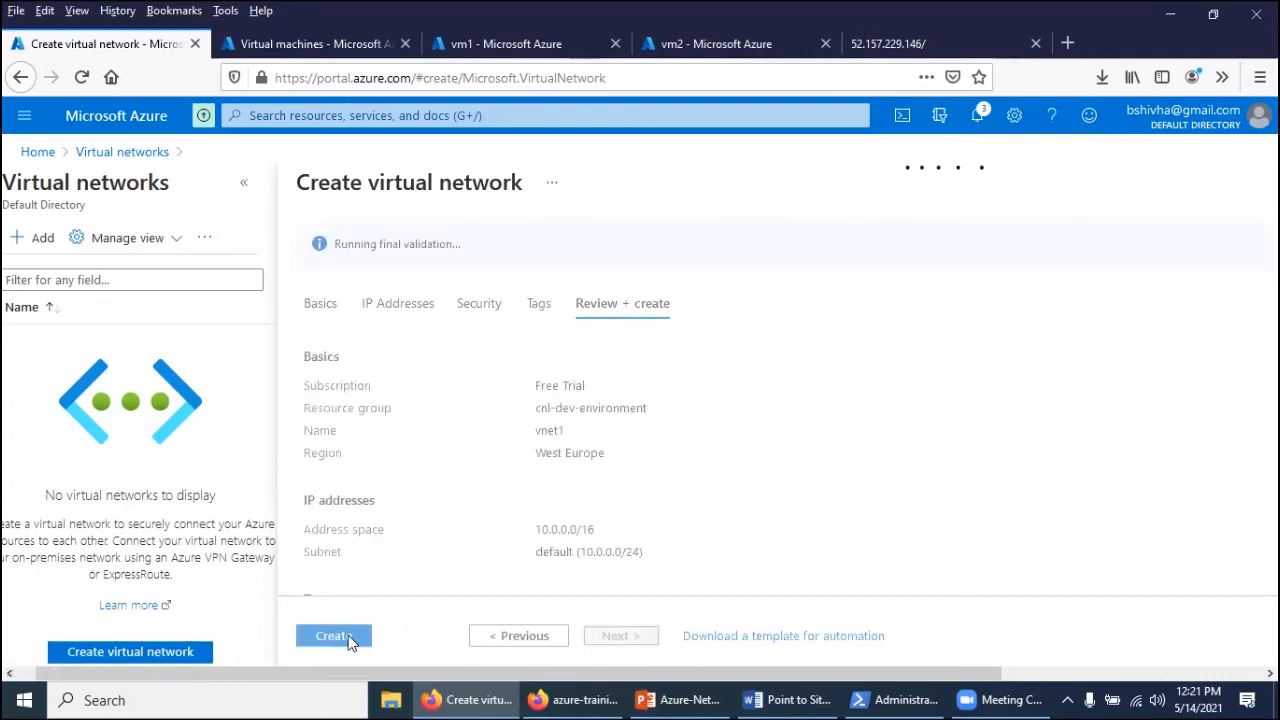
click(338, 640)
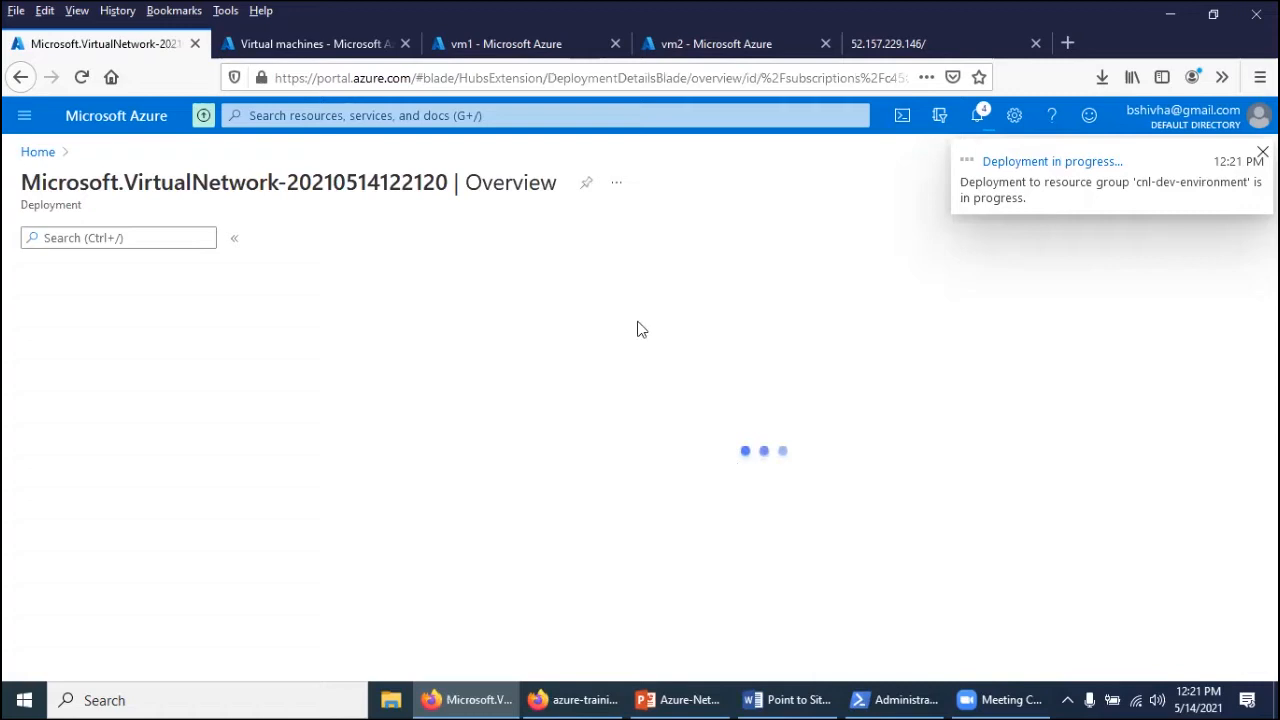
Check the VPN diagram slide, then open the deployed vnet1 network's overview
key(alt+Tab)
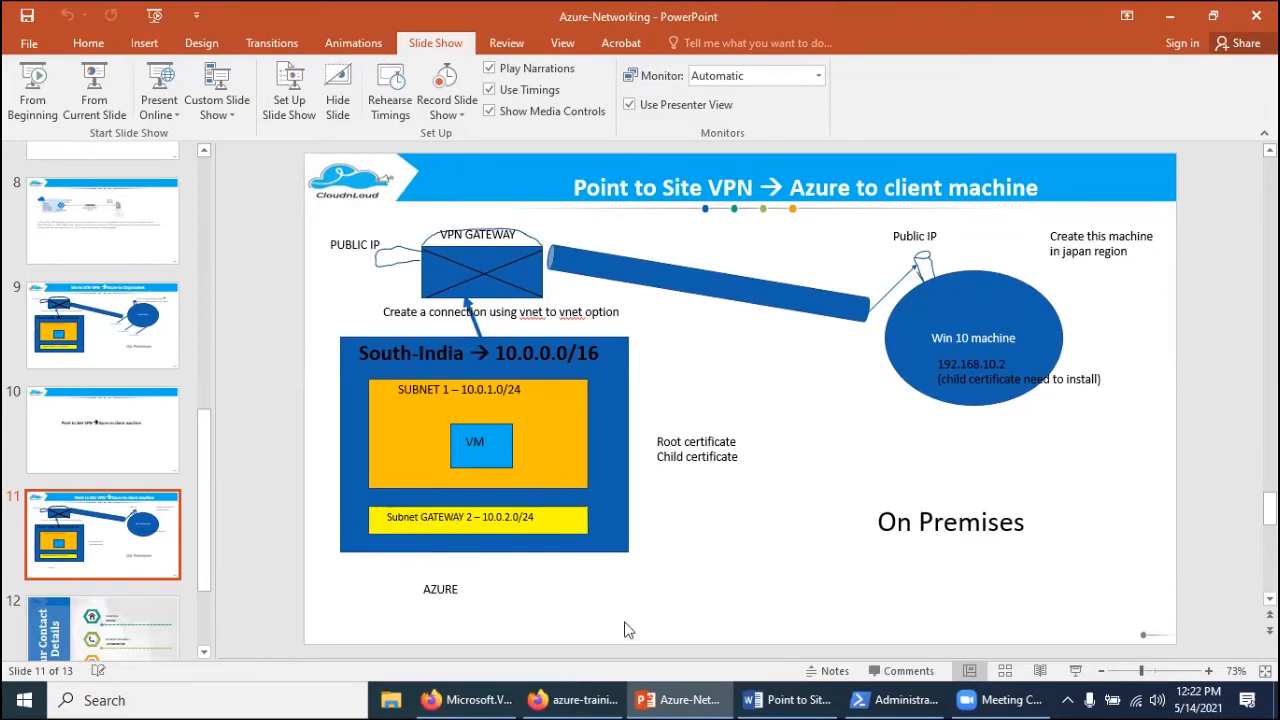
click(490, 700)
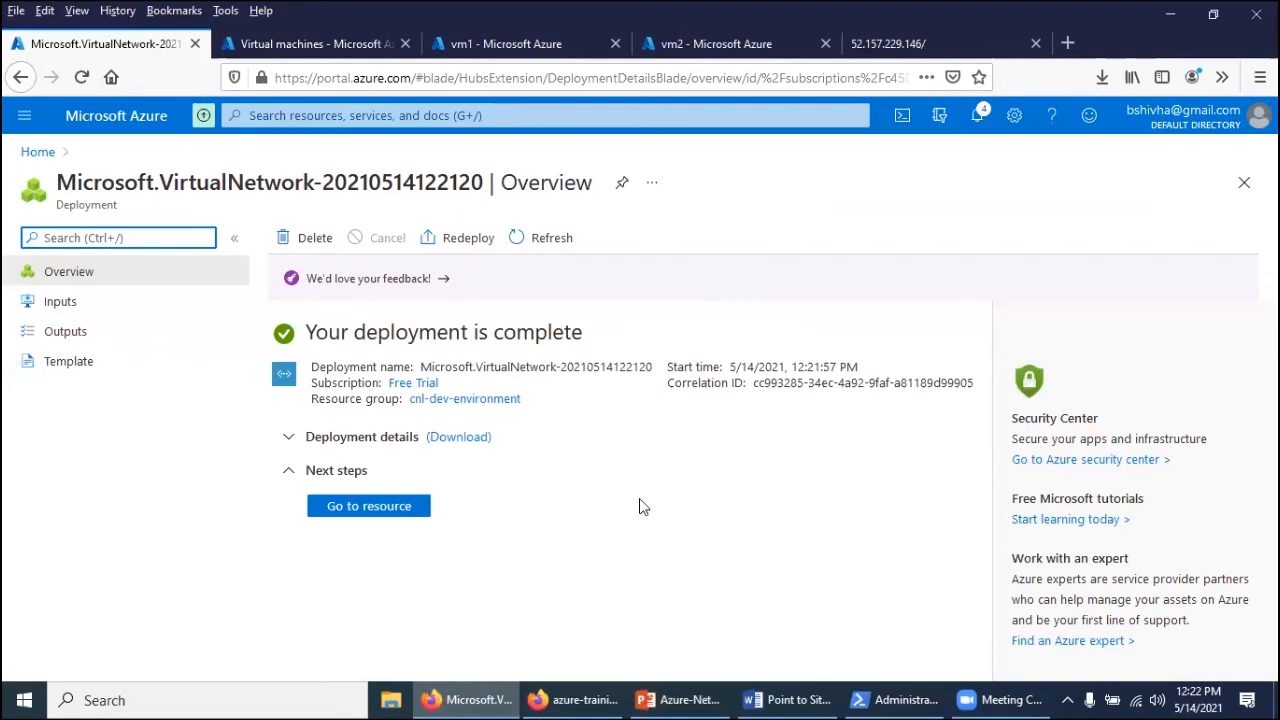
click(399, 506)
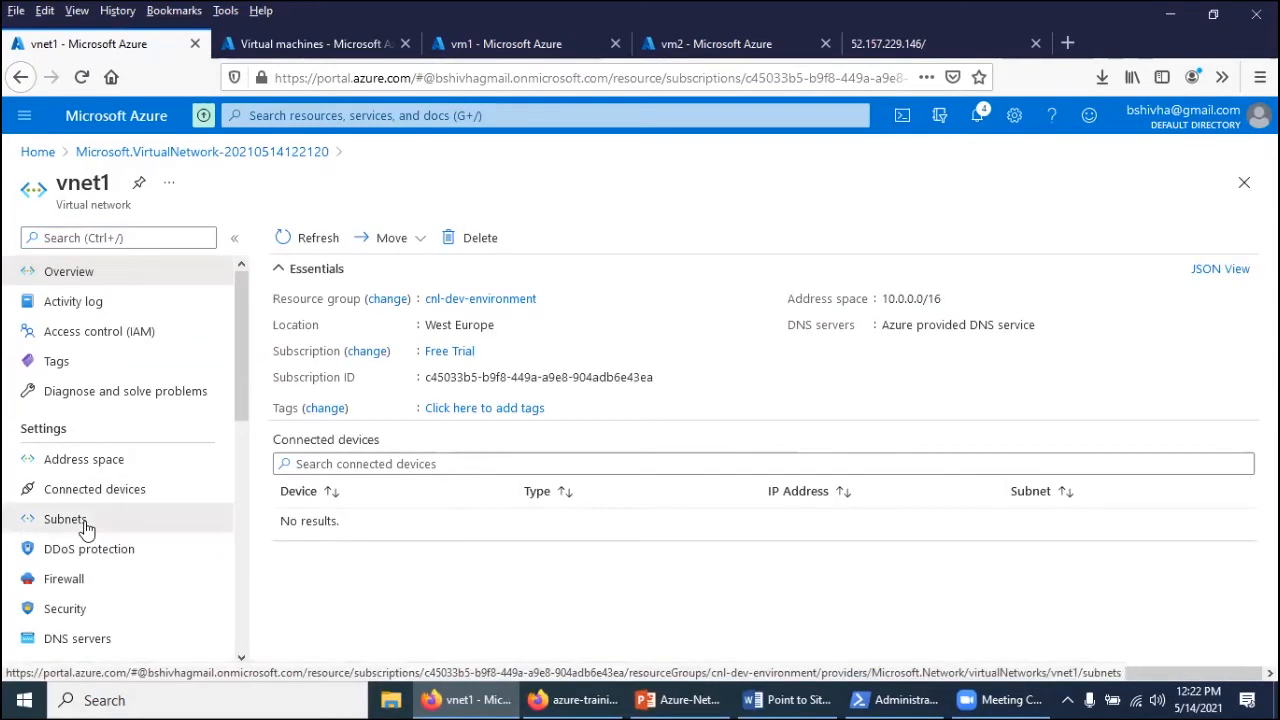
Add a GatewaySubnet 10.0.1.0/24 to vnet1, then search the portal for 'network'
click(92, 525)
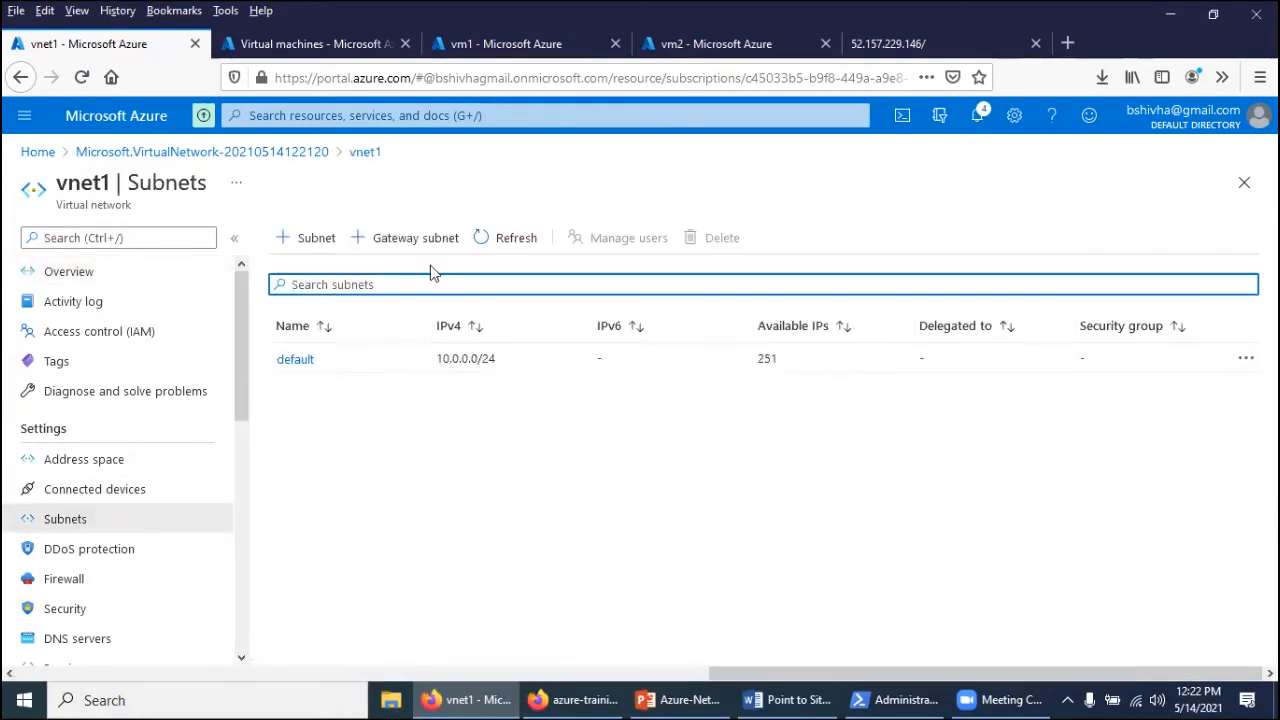
click(420, 239)
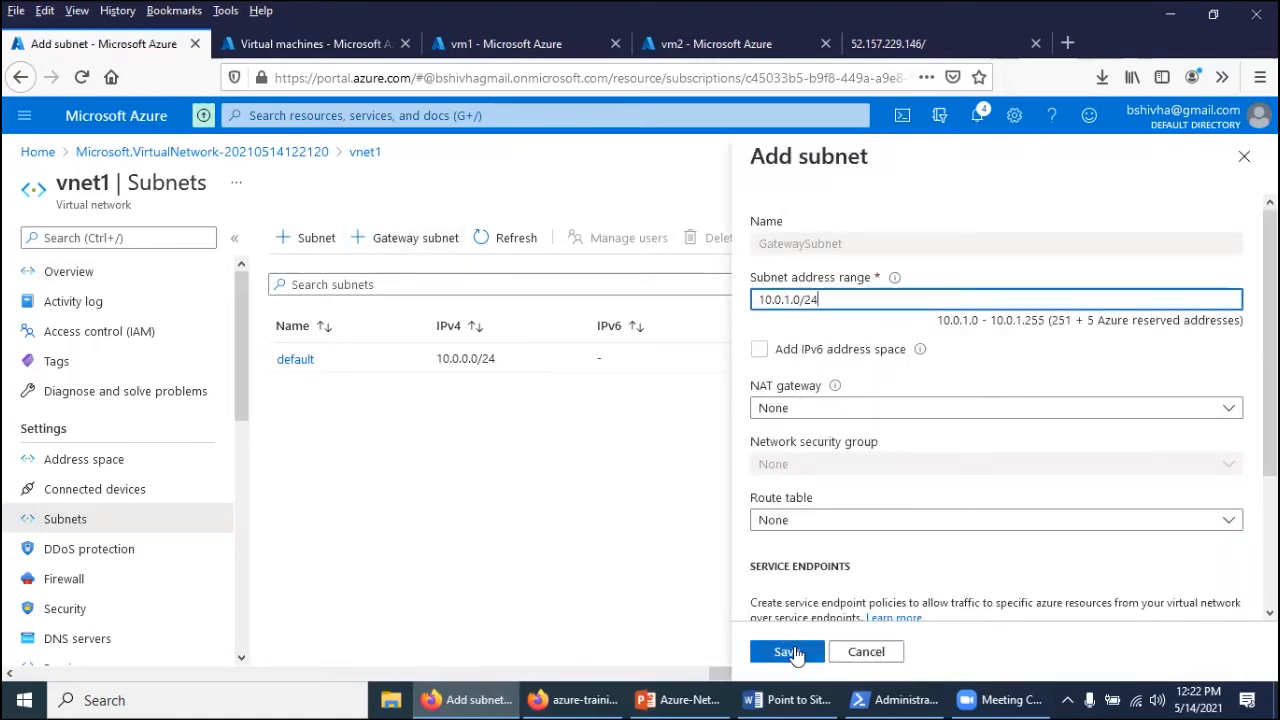
click(788, 652)
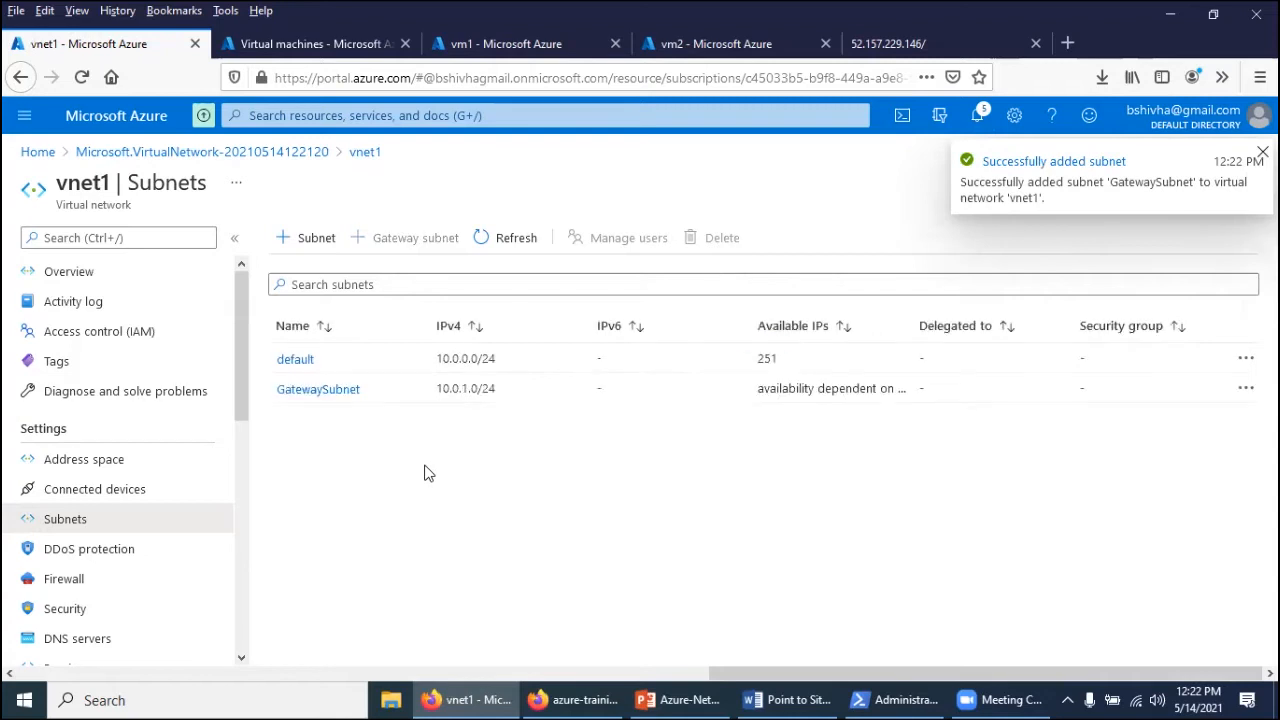
click(321, 115)
text(network)
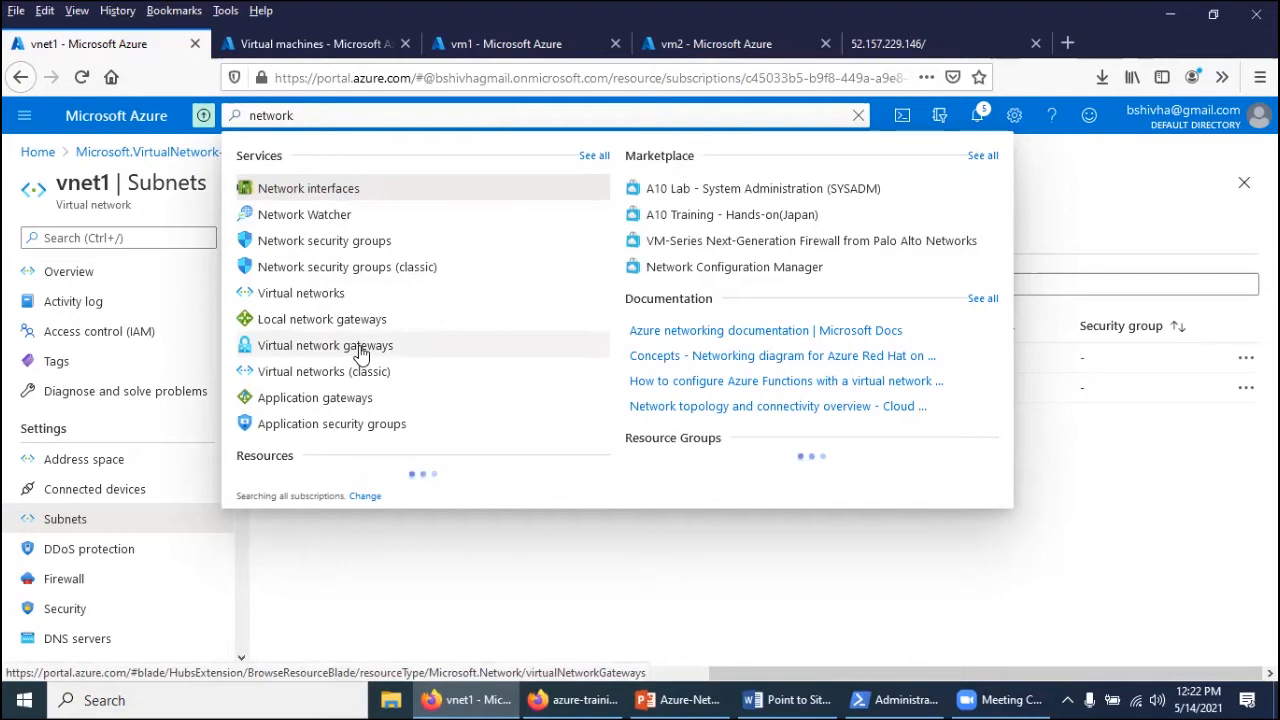
From Virtual network gateways, launch the Create virtual network gateway form
click(362, 349)
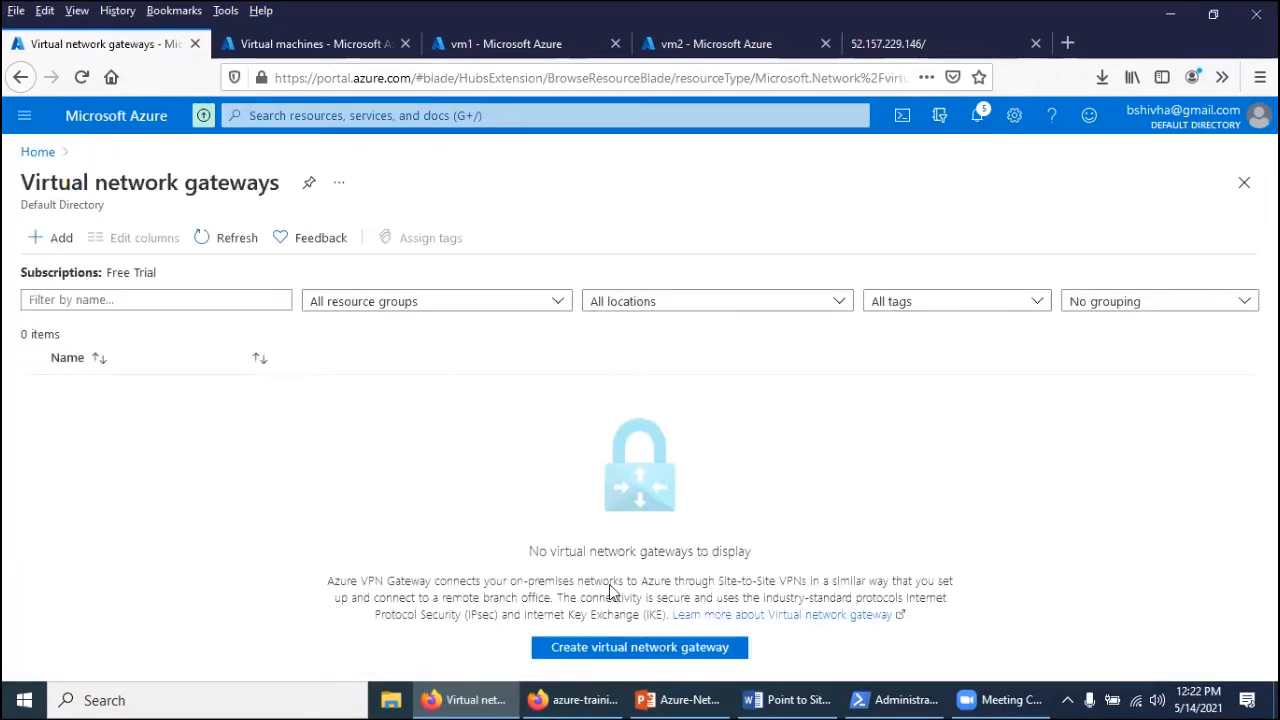
click(603, 648)
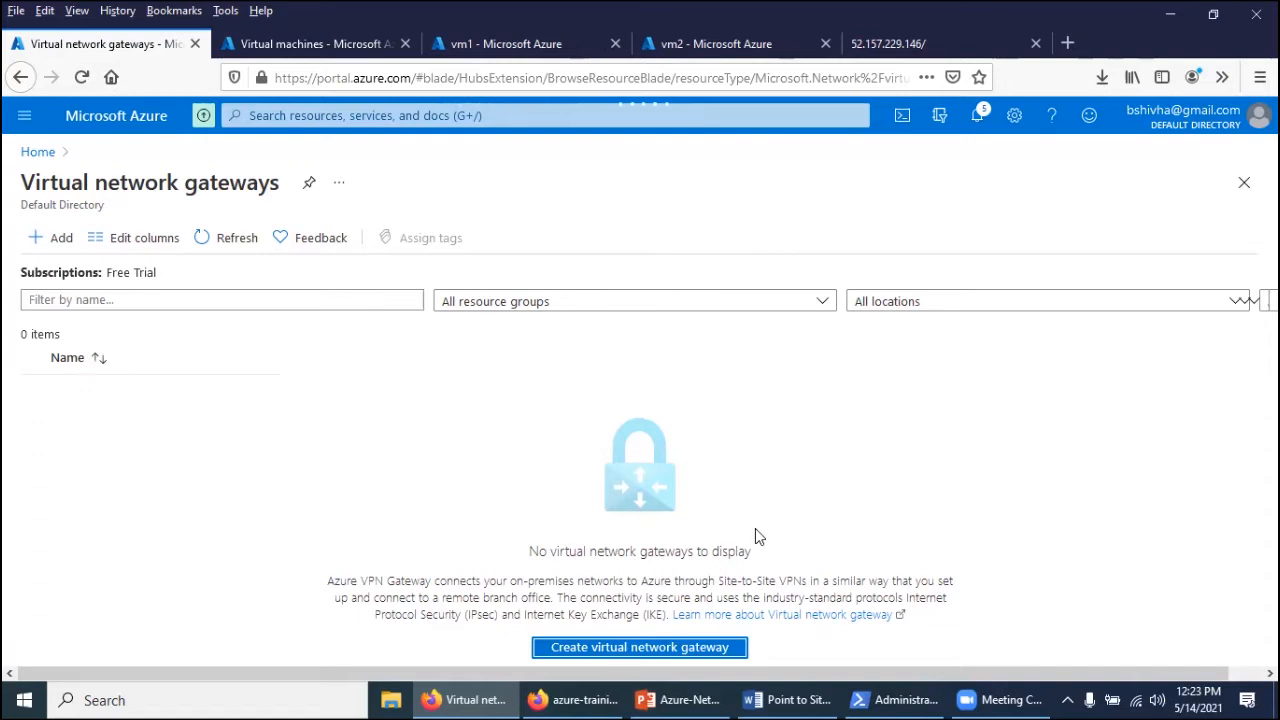
click(621, 648)
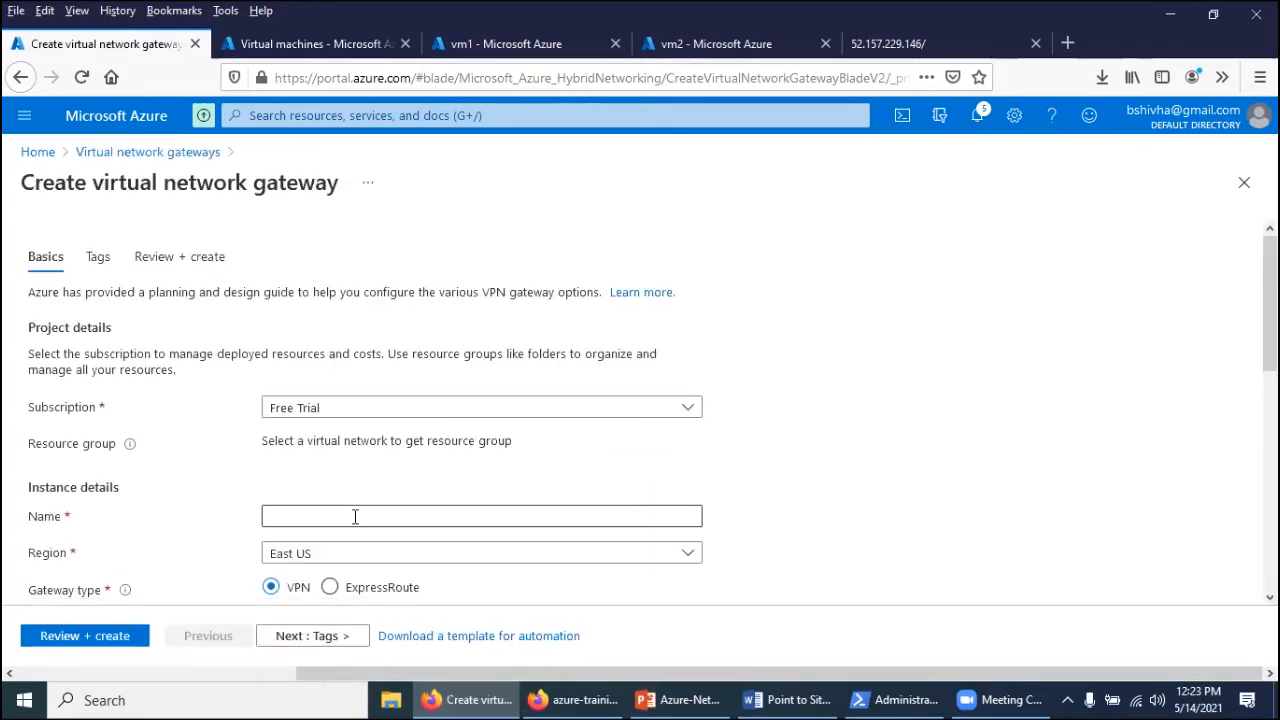
Enter vnetgw as the gateway name and bring up link options for Virtual networks
click(357, 513)
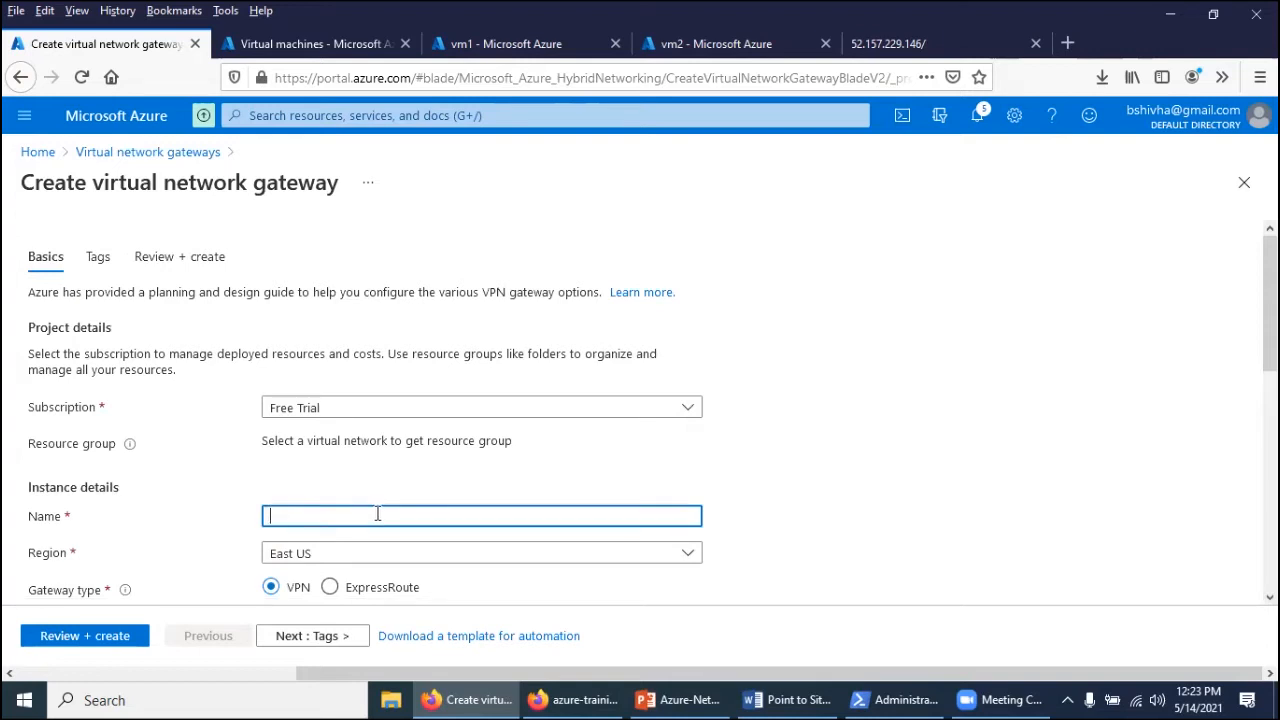
text(vnetgw)
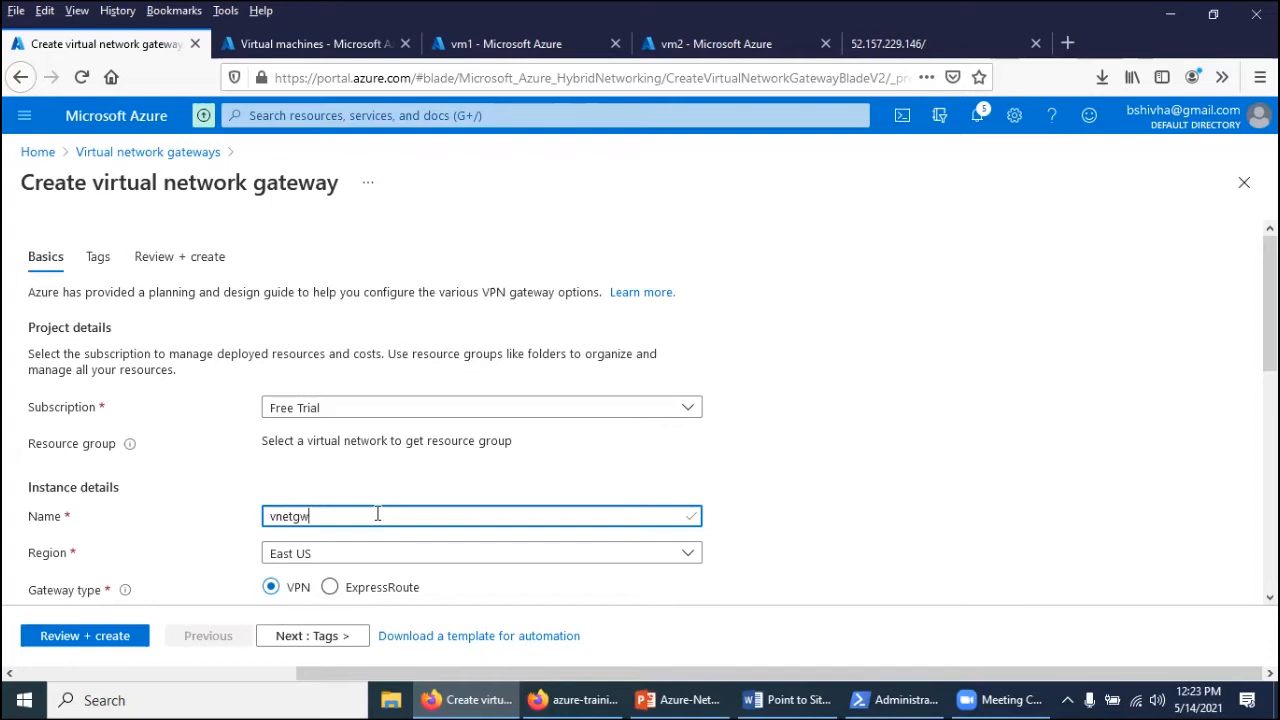
click(270, 115)
right_click(362, 376)
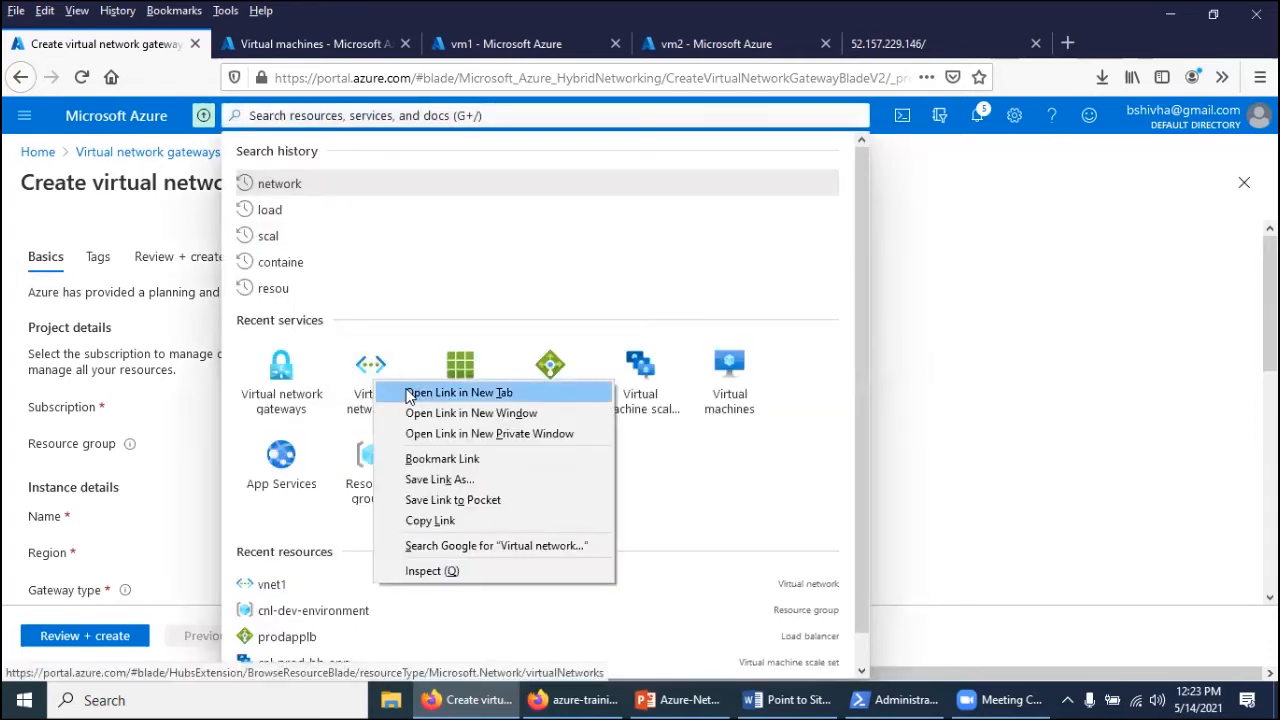
Open Virtual networks in a new tab, close the four old tabs, and confirm vnet1 is in West Europe
click(412, 390)
click(607, 44)
click(607, 44)
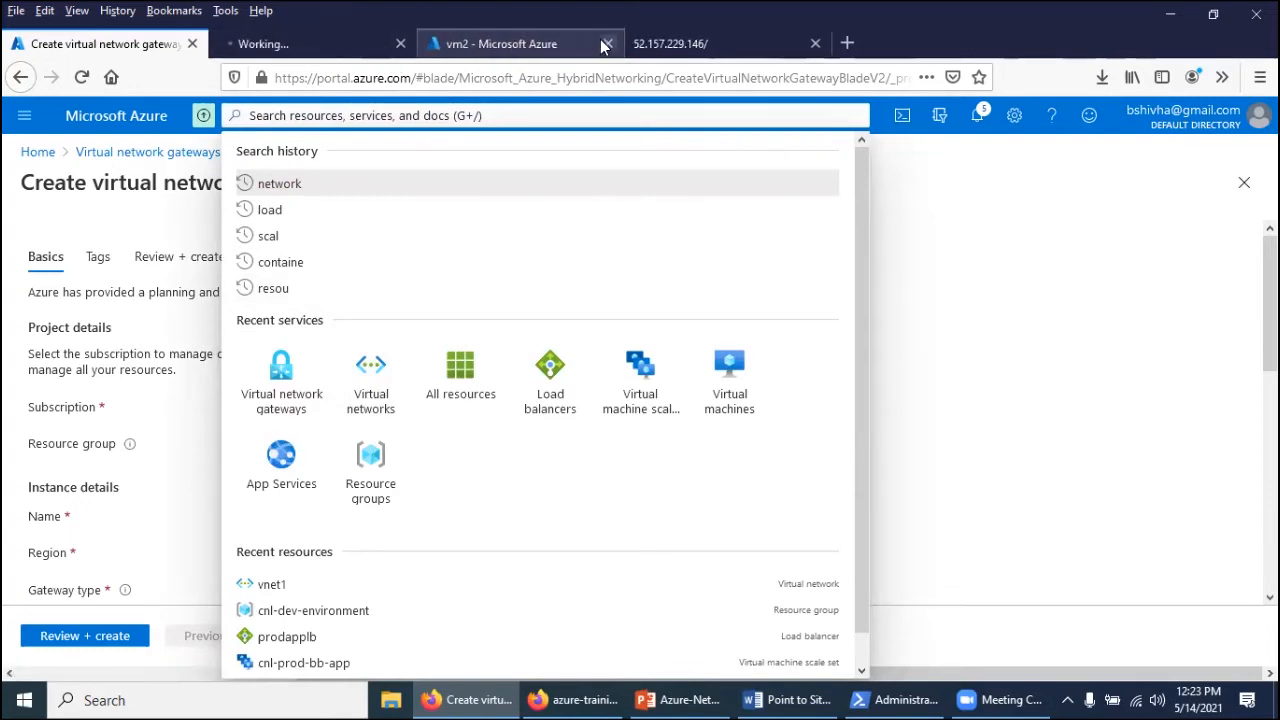
click(607, 44)
click(607, 44)
click(320, 46)
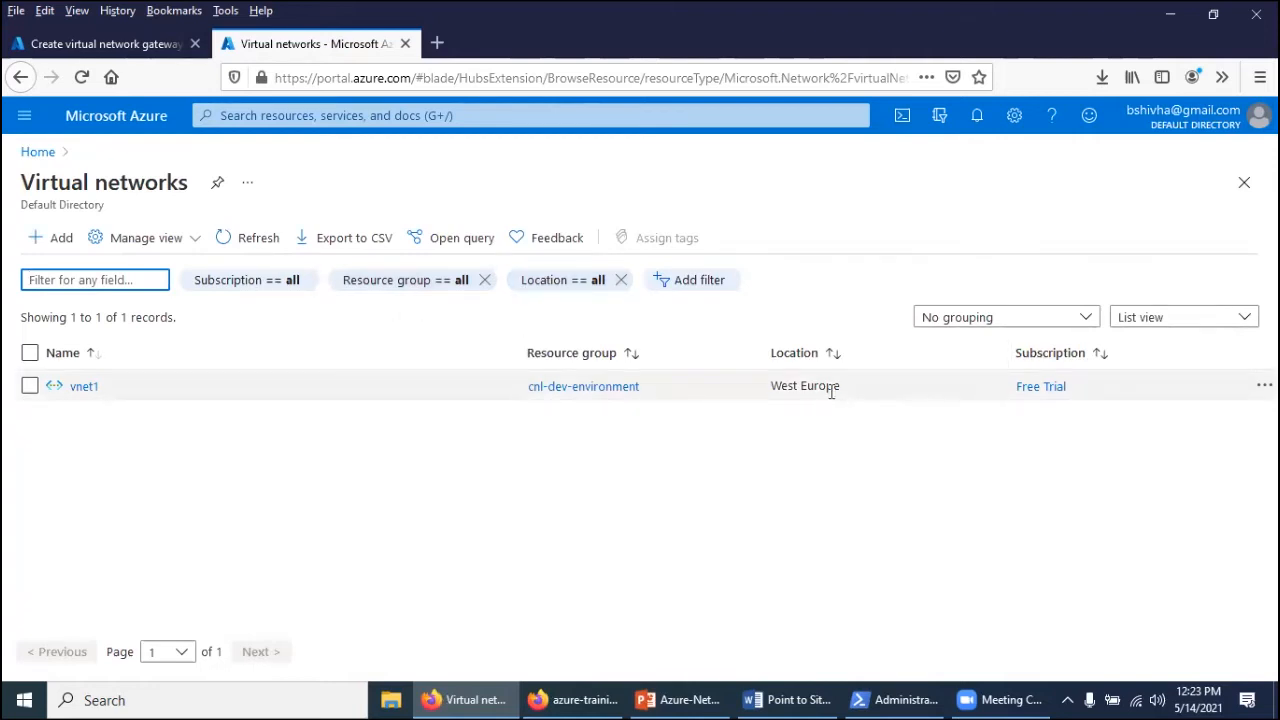
click(131, 44)
click(957, 364)
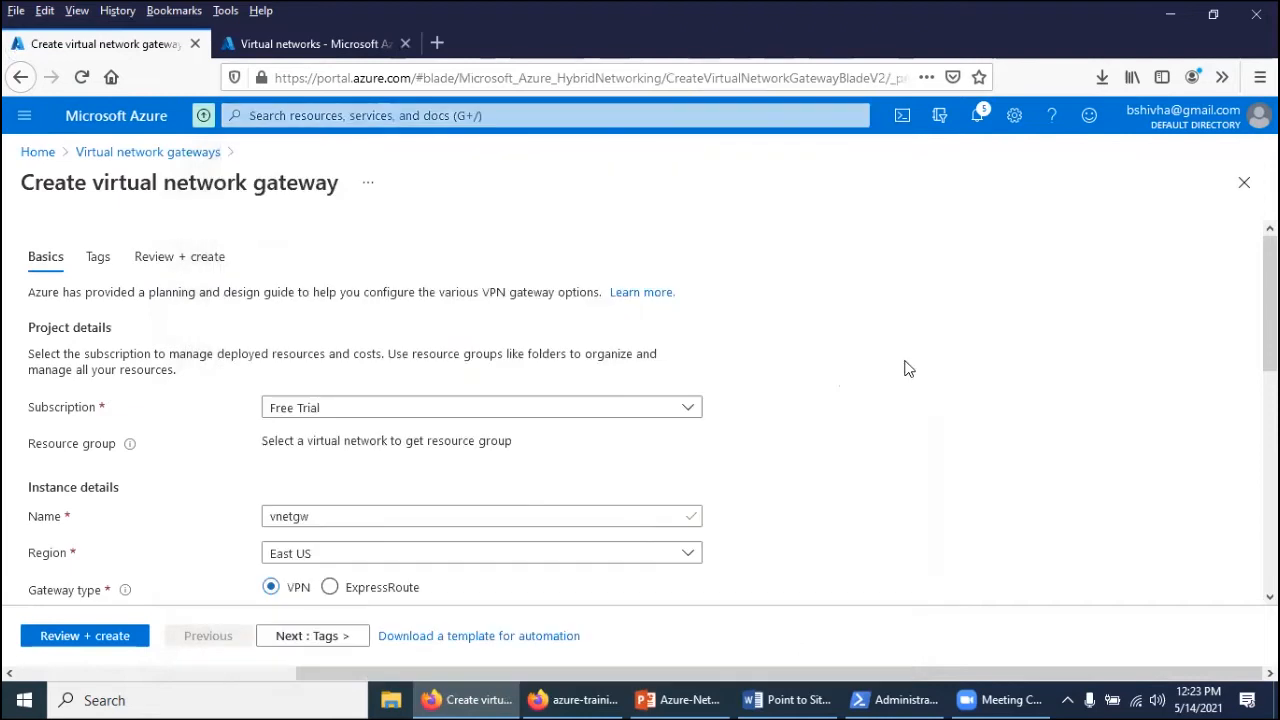
Set the gateway region to West Europe and attach it to virtual network vnet1
click(350, 559)
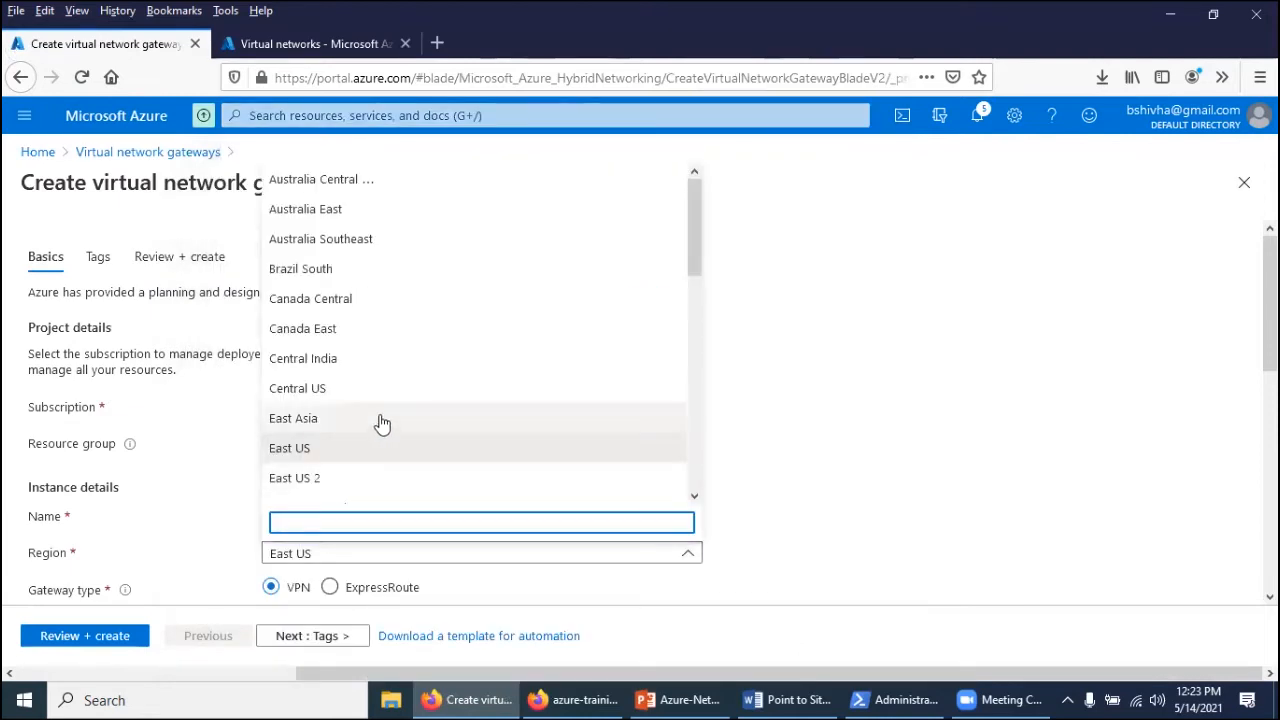
text(wes)
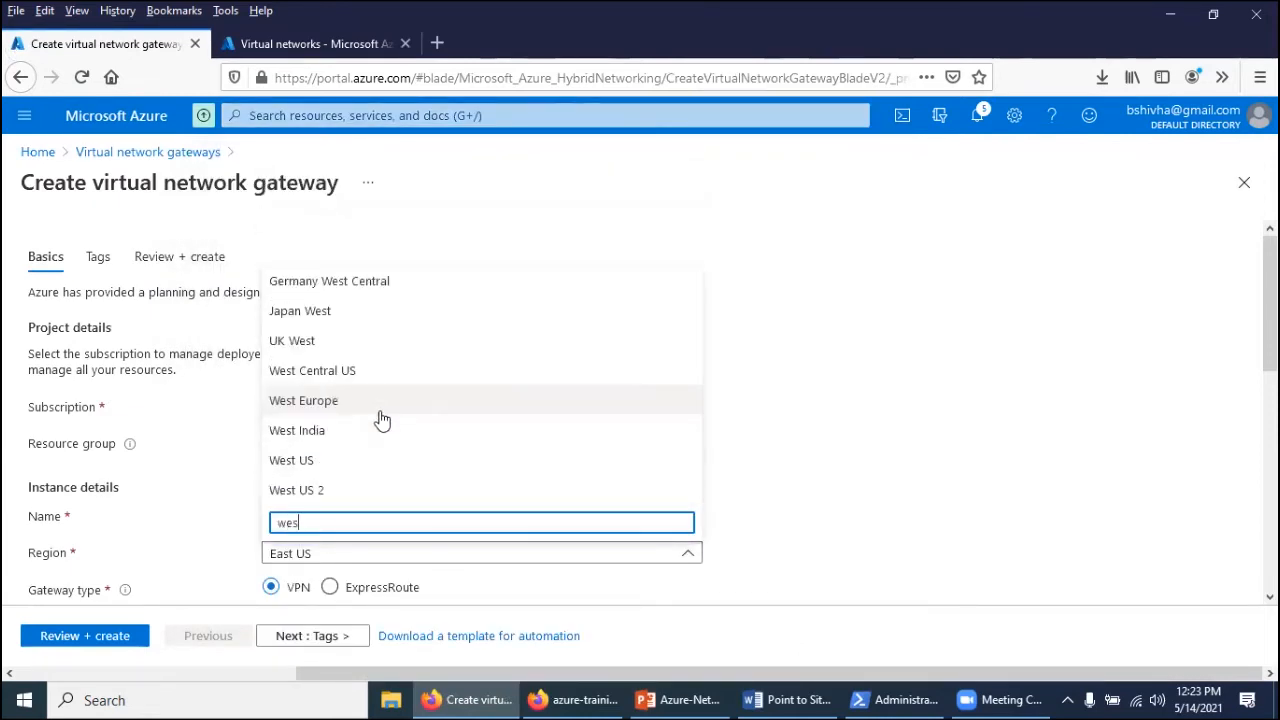
text(t)
click(360, 404)
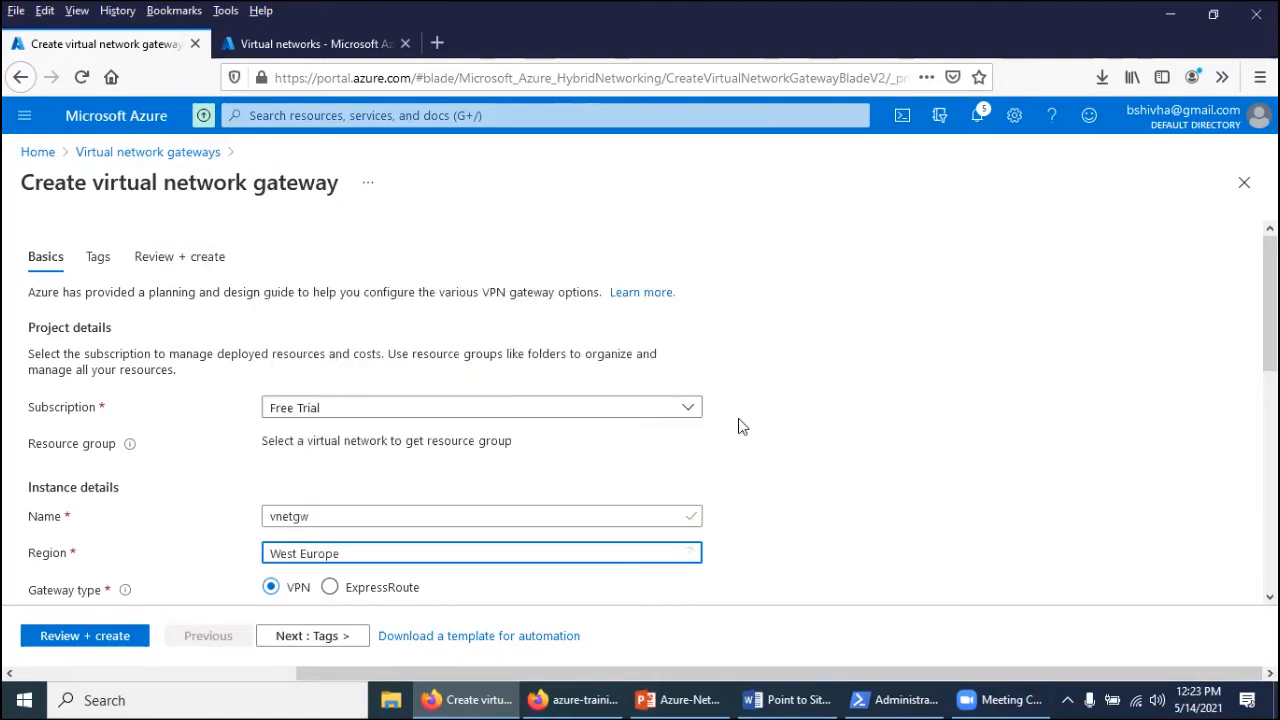
scroll(623, 458, down, 2)
scroll(543, 463, down, 2)
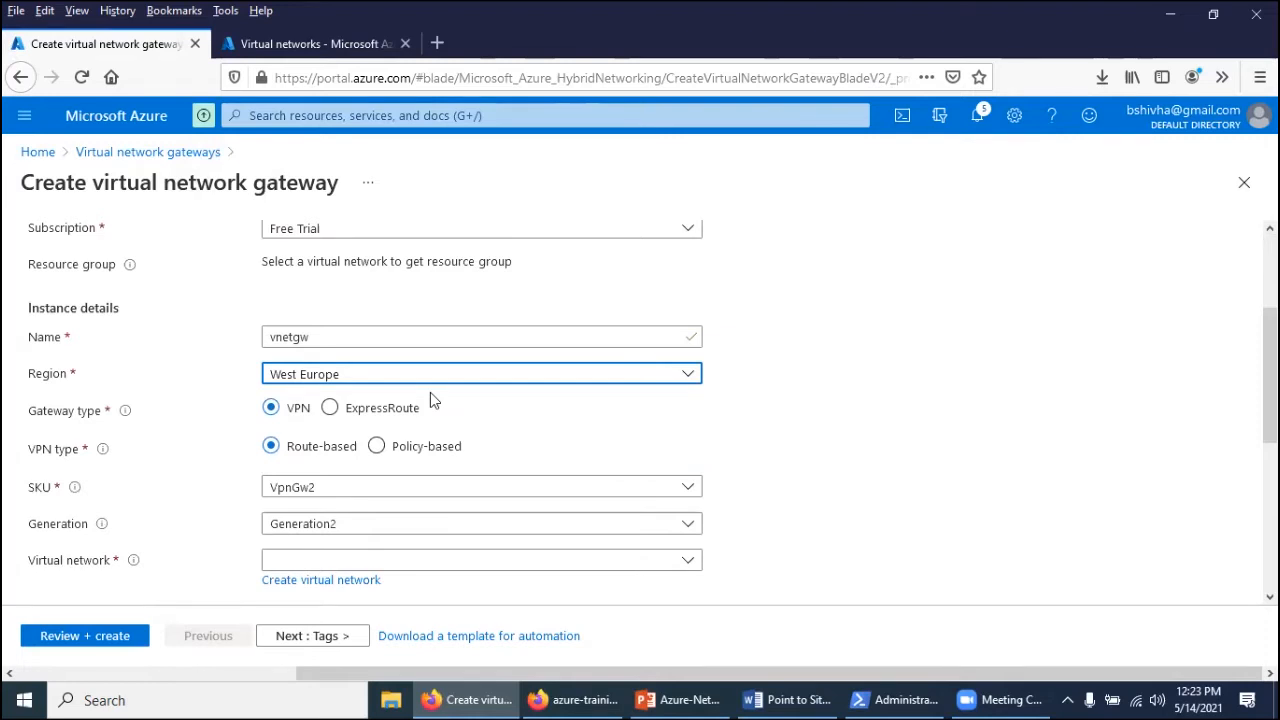
click(540, 699)
click(468, 699)
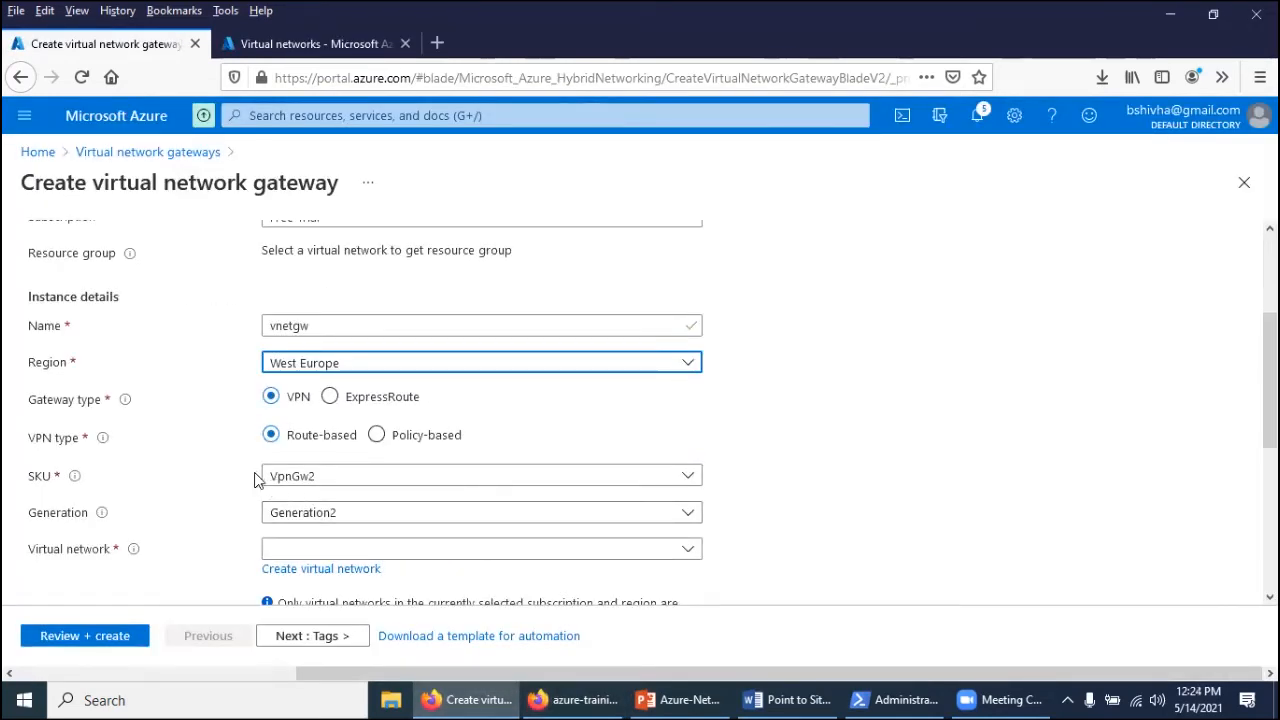
scroll(170, 450, down, 2)
click(314, 456)
click(296, 545)
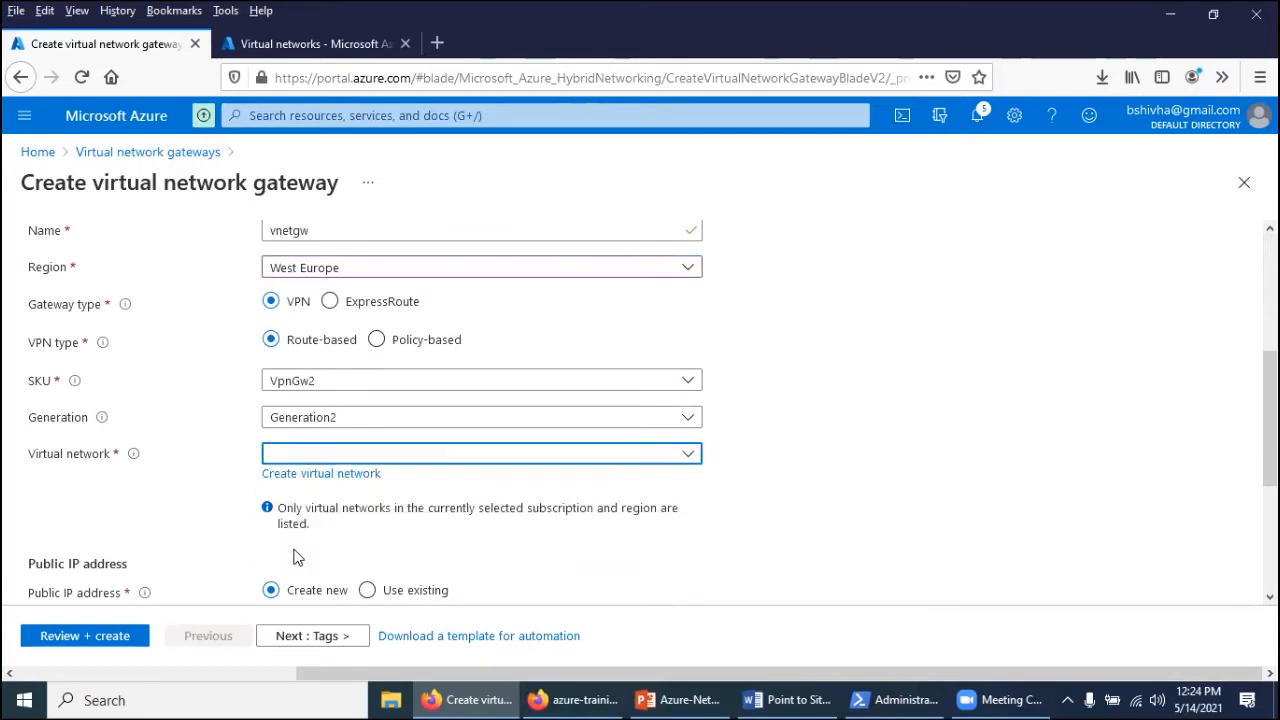
Name the gateway's new public IP vnet1gwpubip and advance to the Tags step
scroll(516, 520, down, 4)
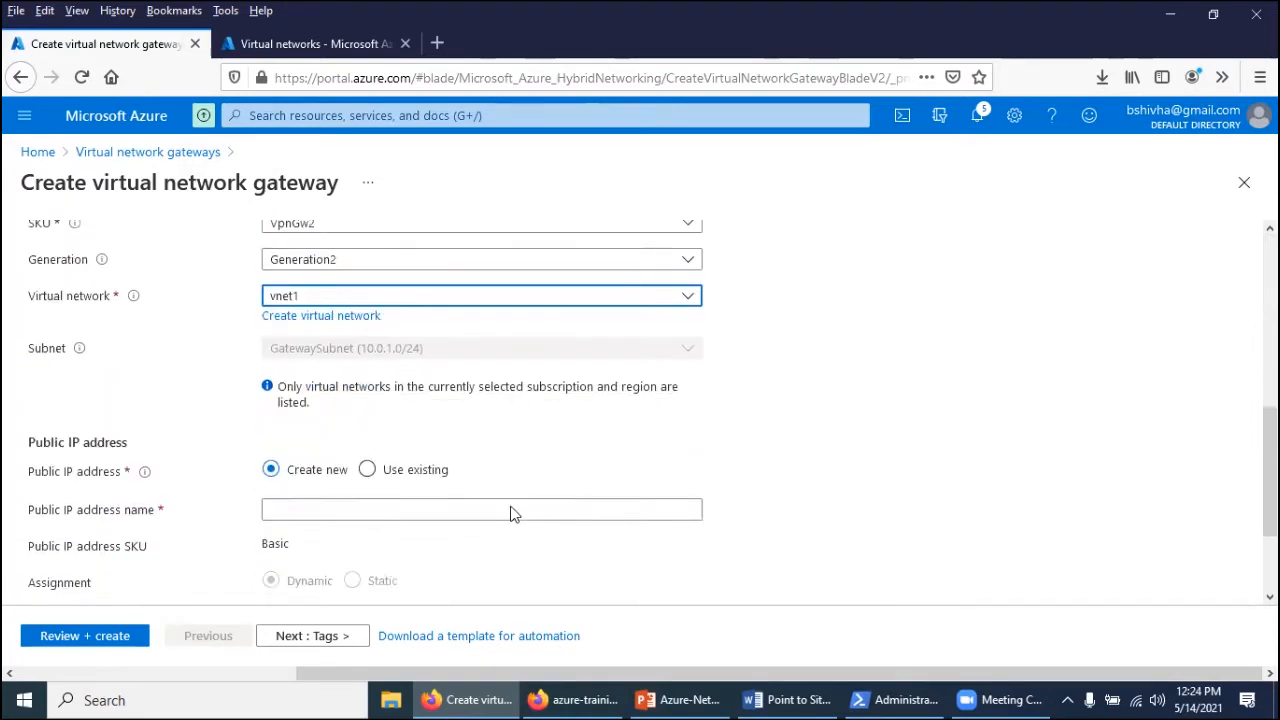
click(303, 473)
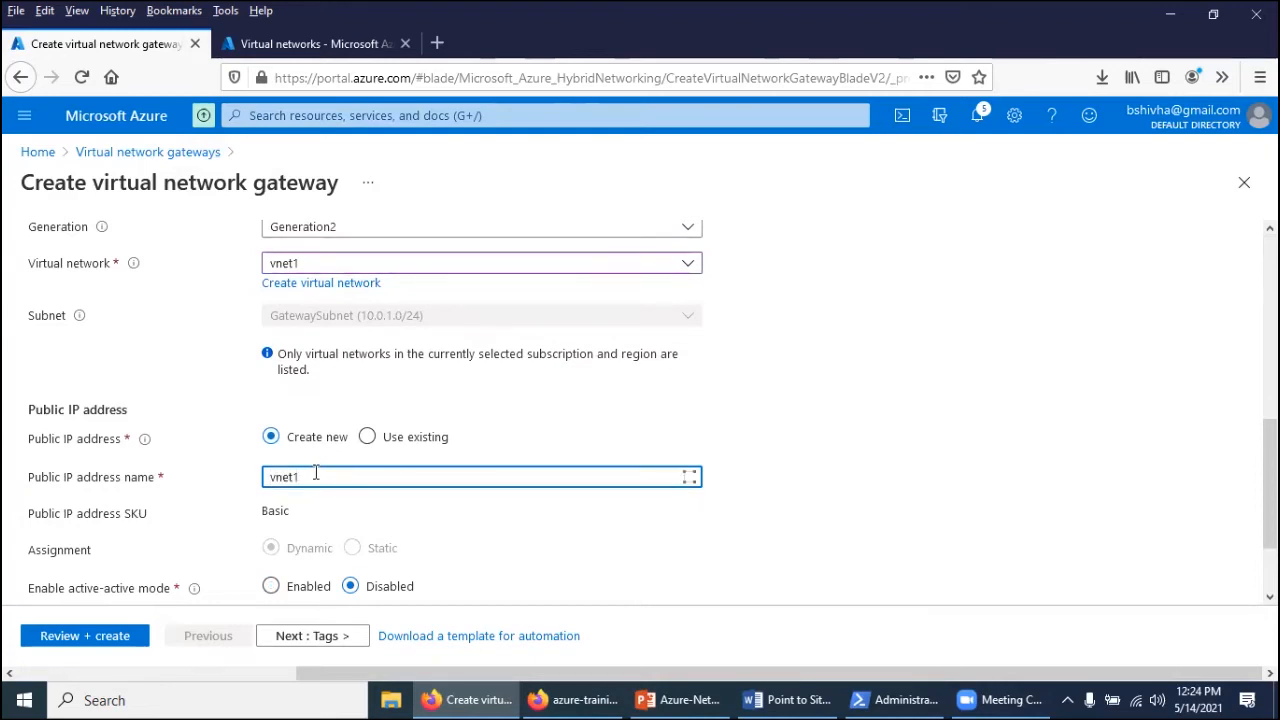
text(vnet1gwpubip)
scroll(542, 507, down, 2)
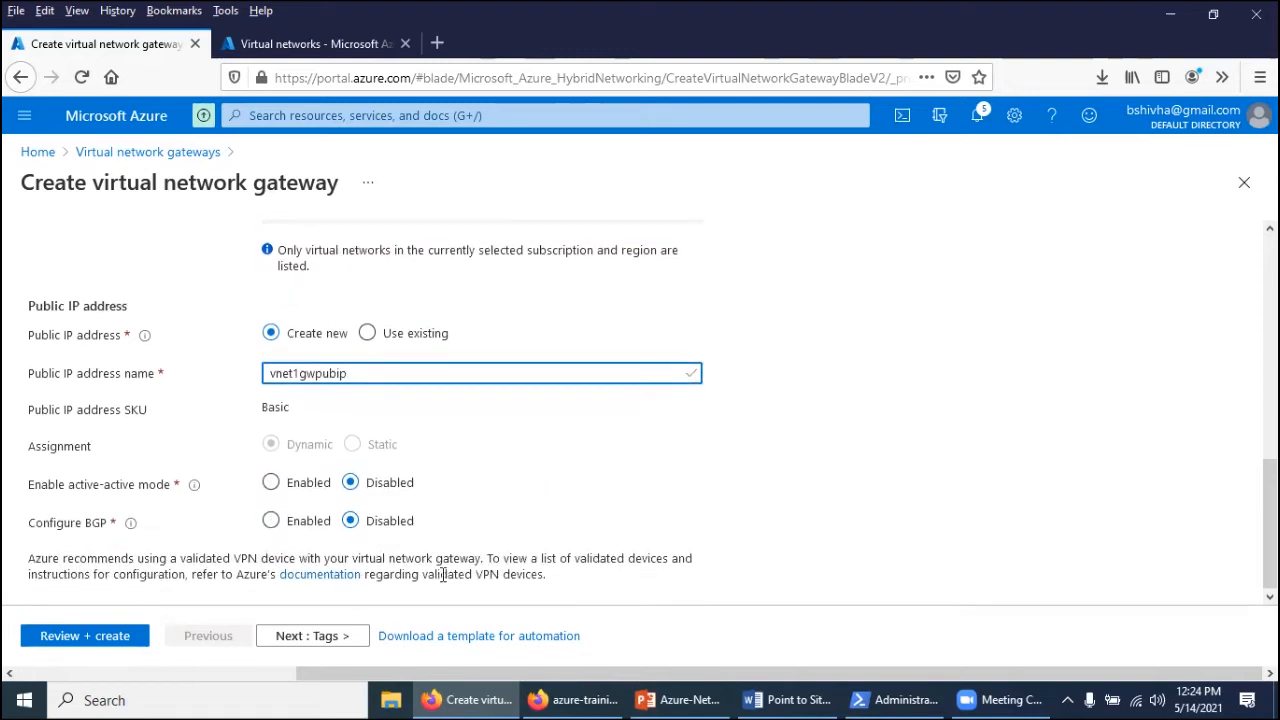
click(321, 637)
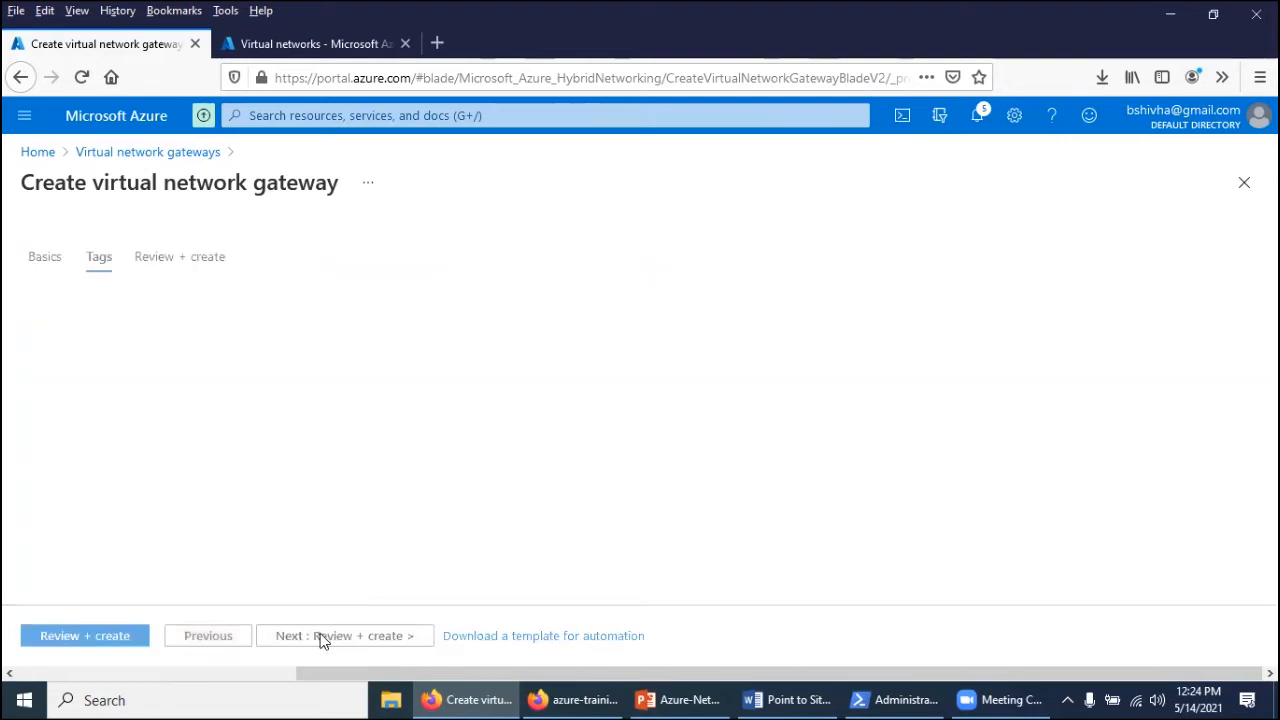
Review and create the vnetgw gateway, open it once deployed, then return to the VPN guide
click(363, 637)
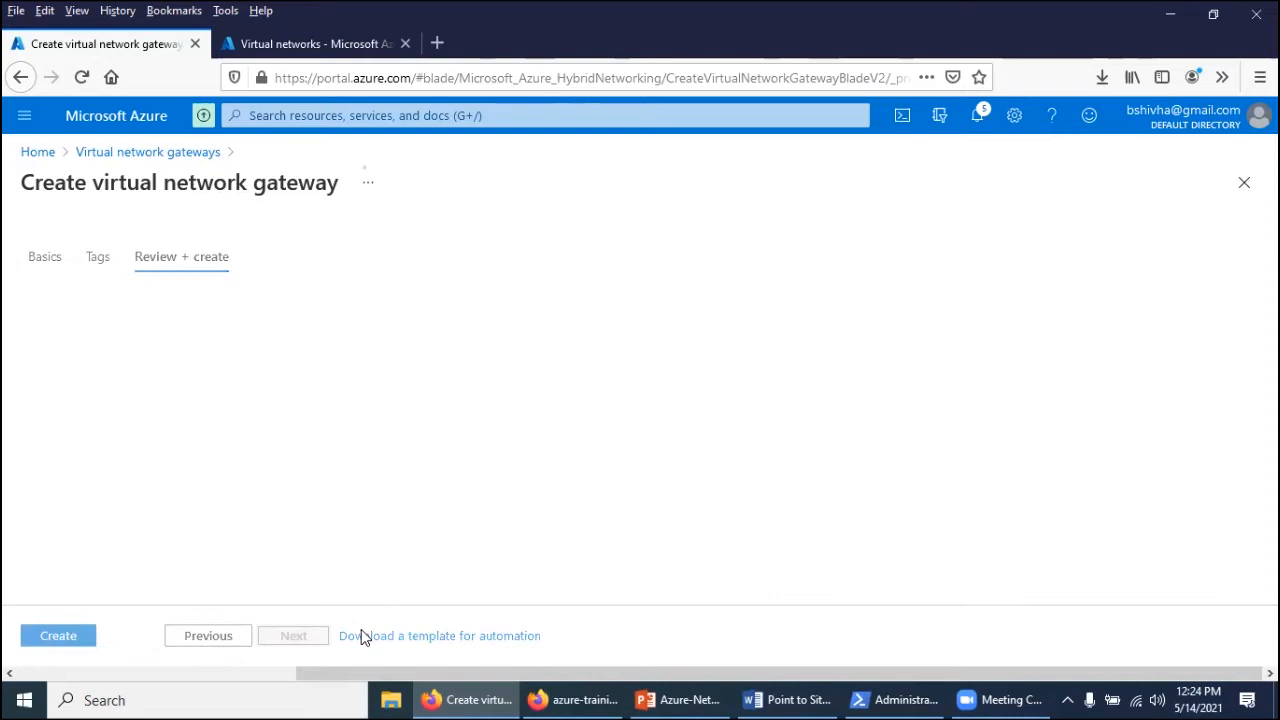
click(62, 637)
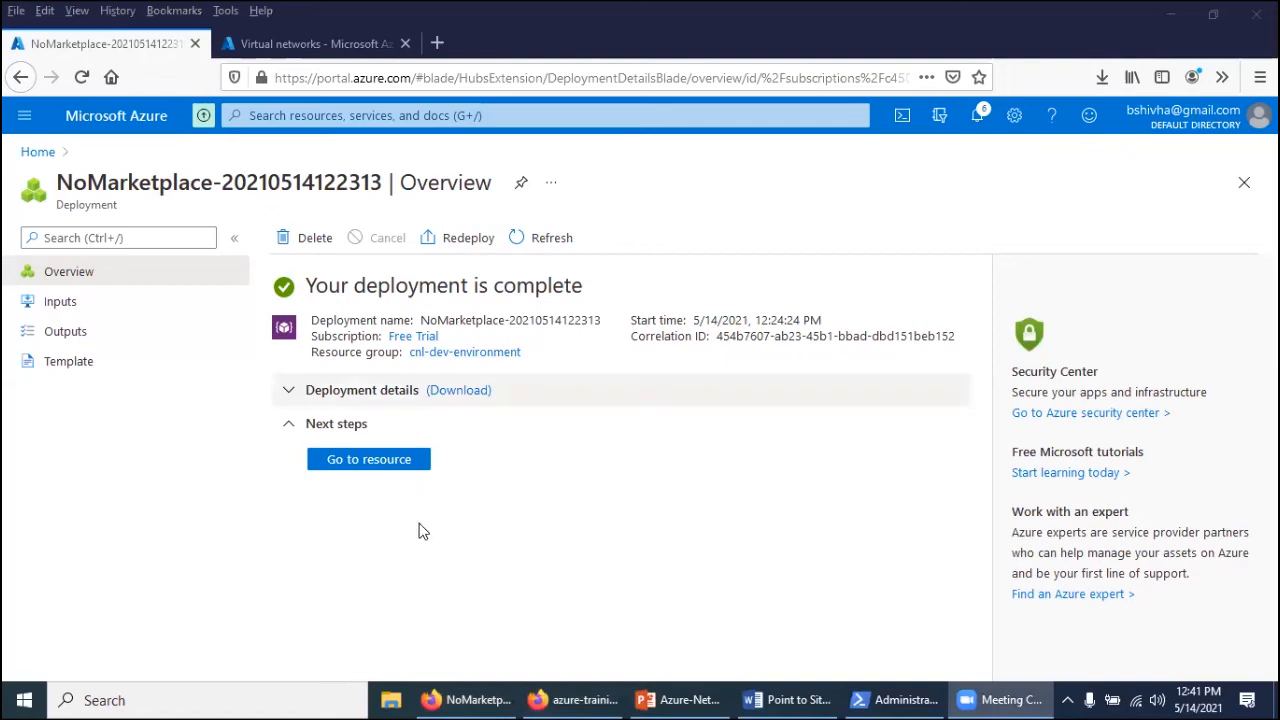
click(401, 462)
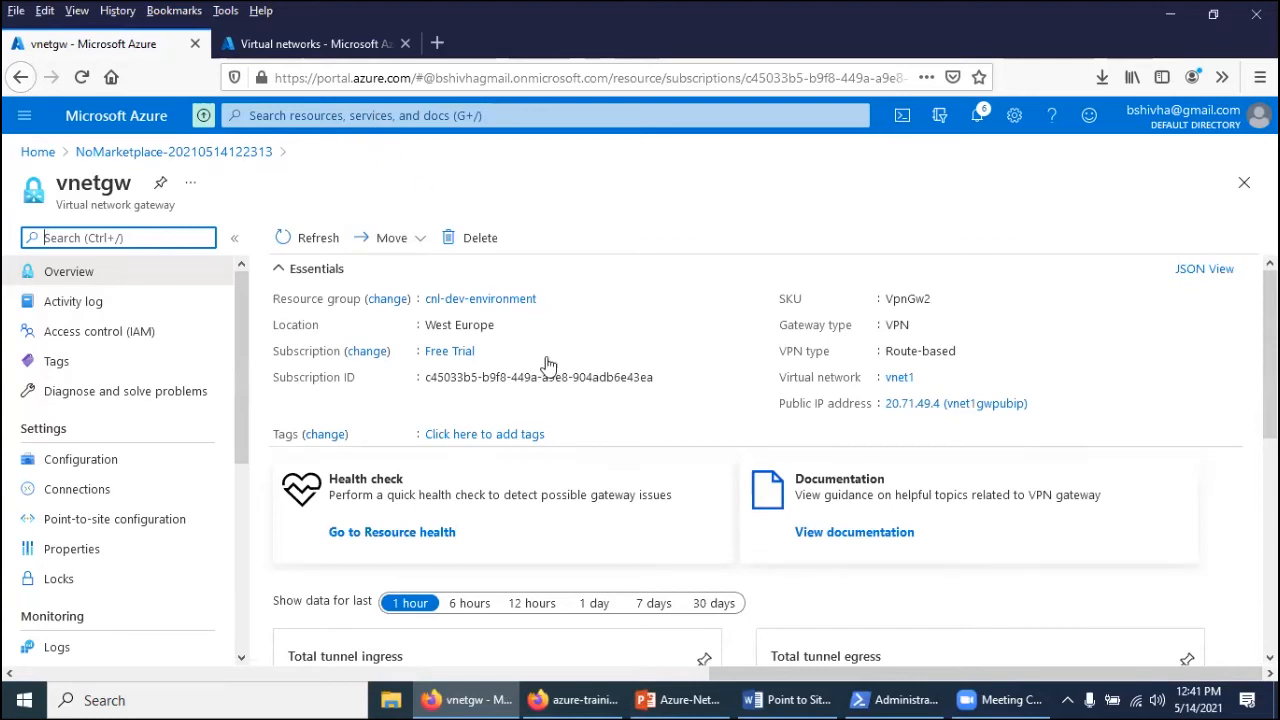
click(586, 699)
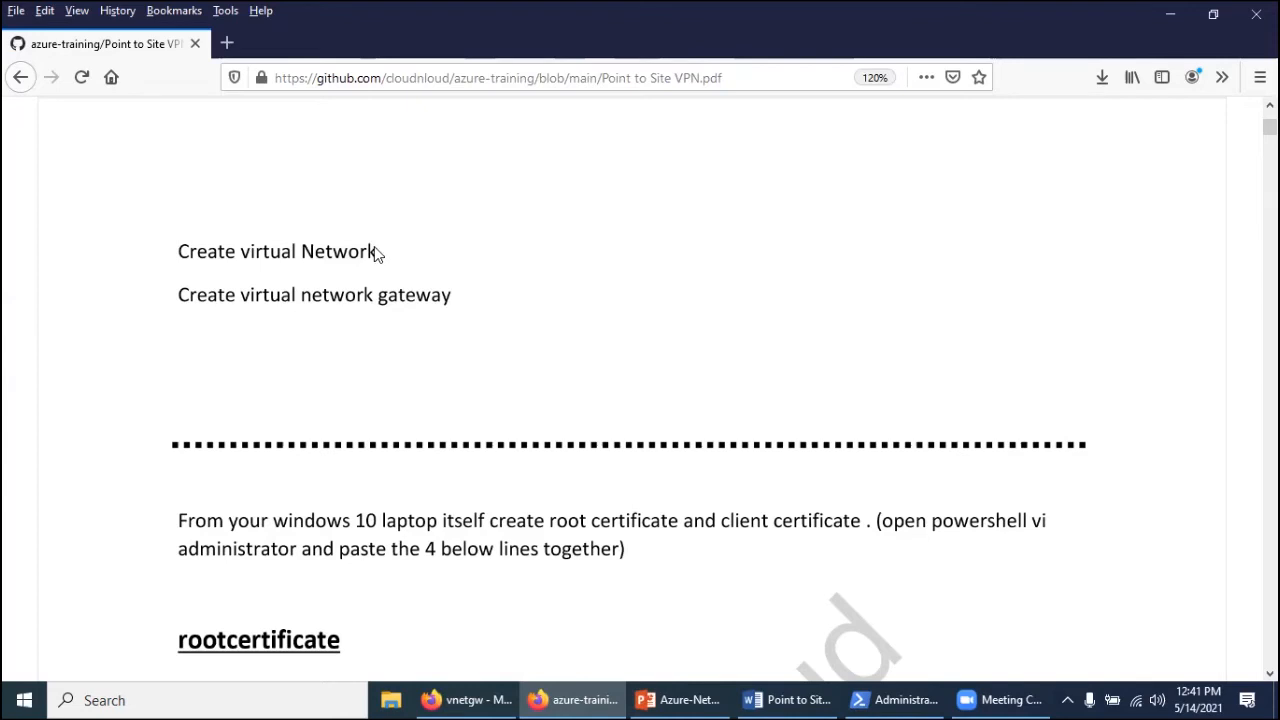
Scroll the Point to Site VPN guide to its root and client certificate PowerShell commands
scroll(378, 258, down, 2)
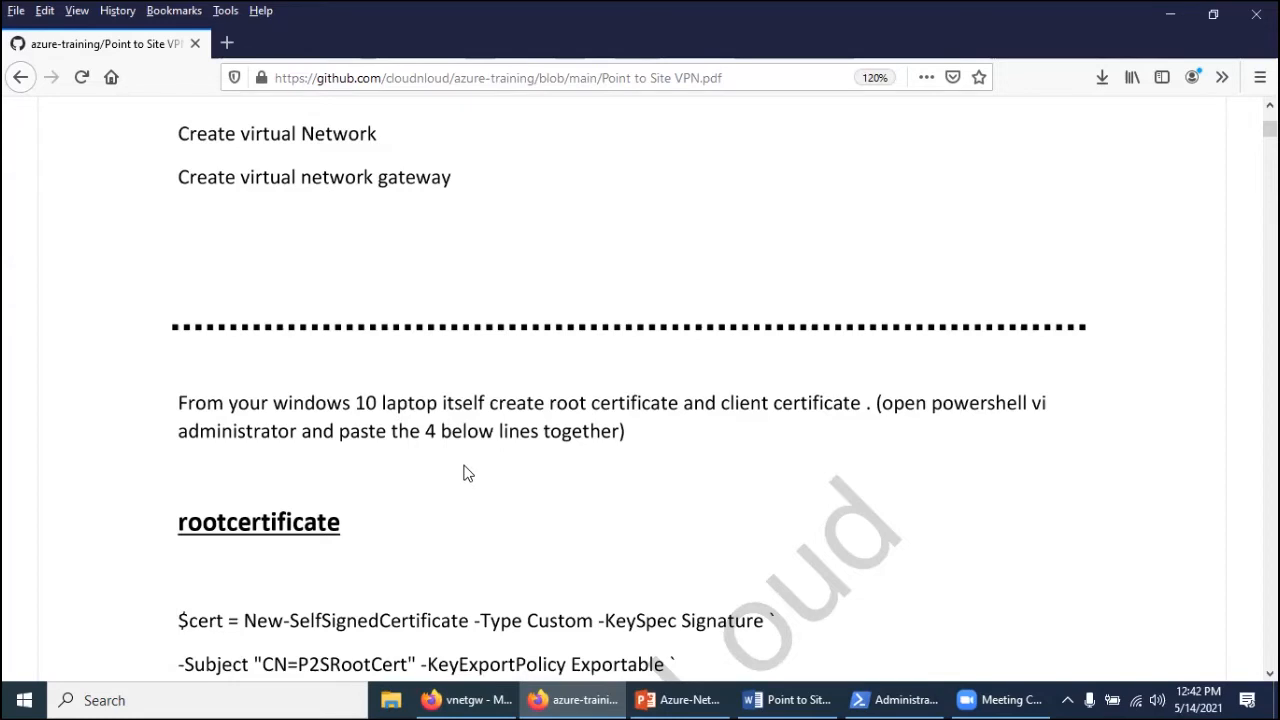
scroll(465, 473, down, 6)
scroll(432, 297, up, 4)
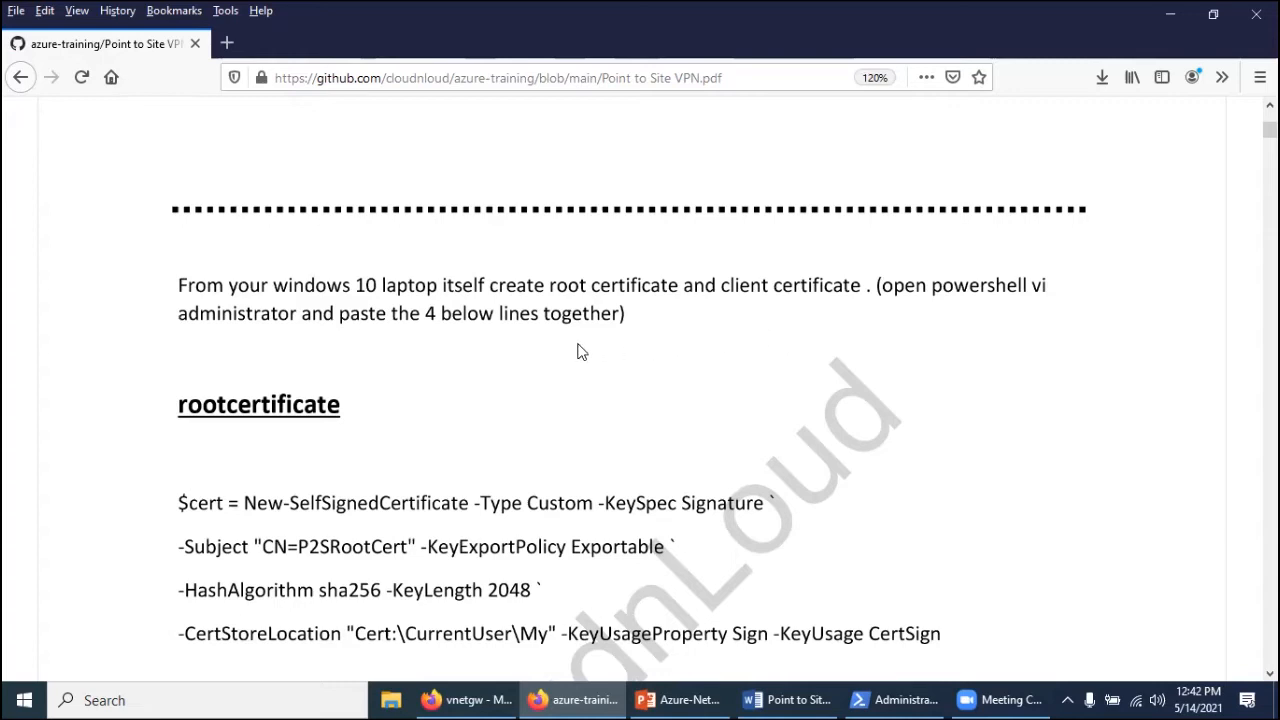
scroll(613, 459, down, 4)
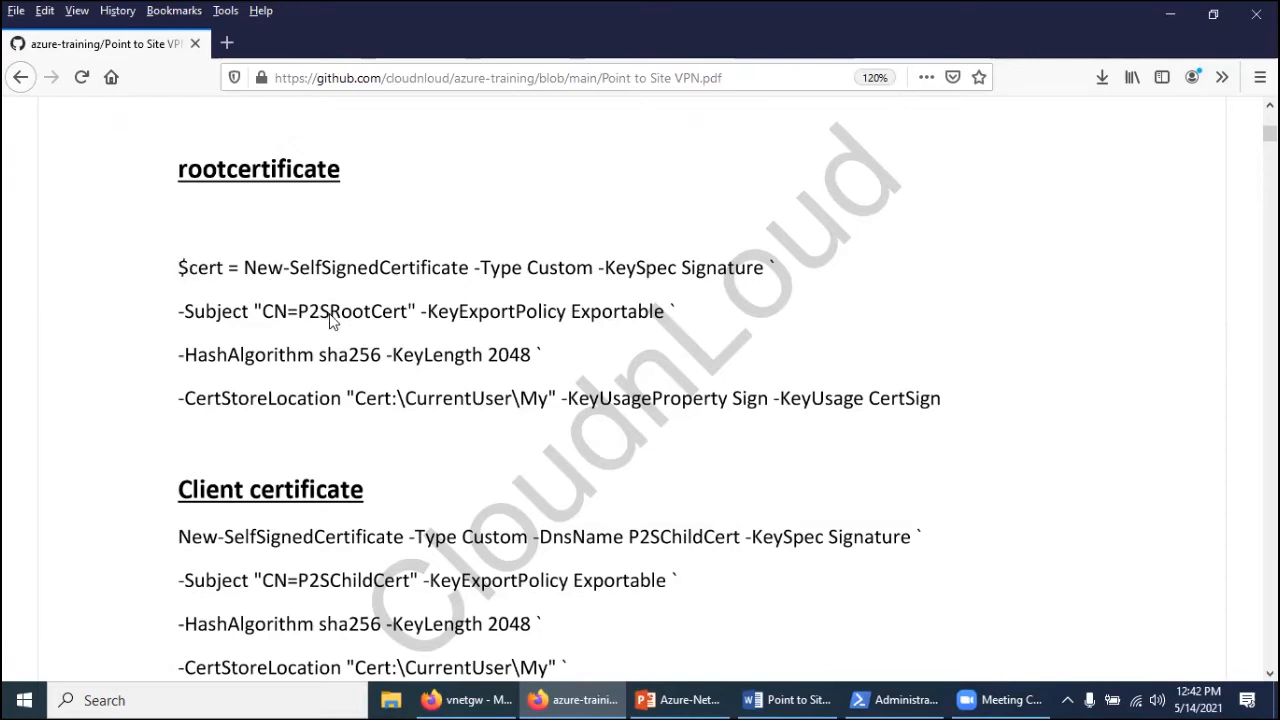
right_click(221, 268)
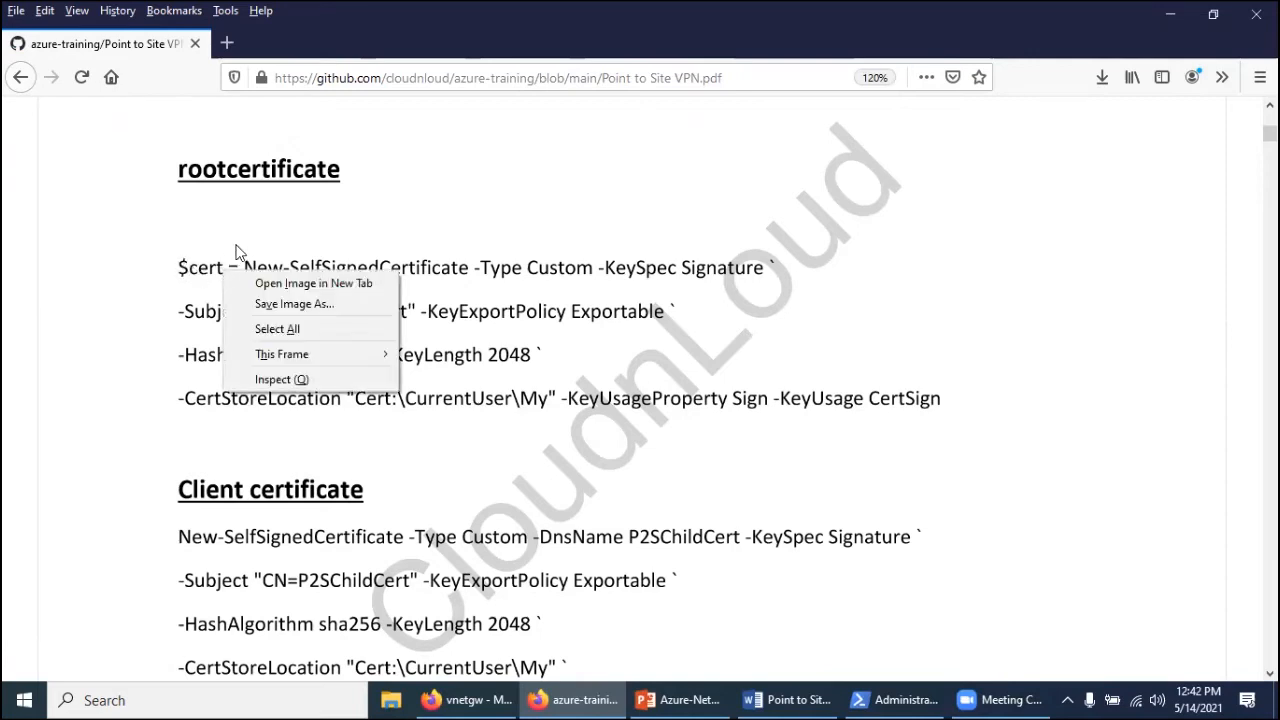
click(249, 241)
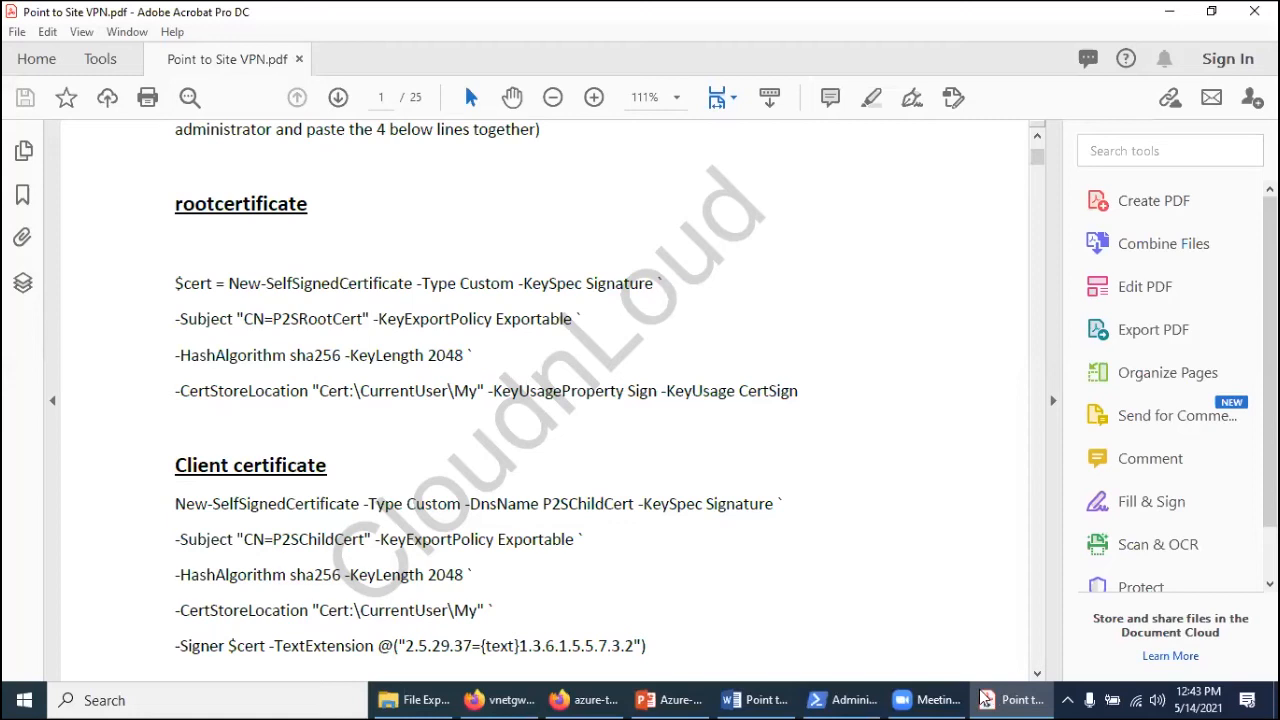
Copy the P2SRootCert root certificate command from the guide and run it in admin PowerShell
mouse_move(175, 283)
mouse_down()
mouse_move(328, 294)
mouse_move(772, 390)
mouse_up()
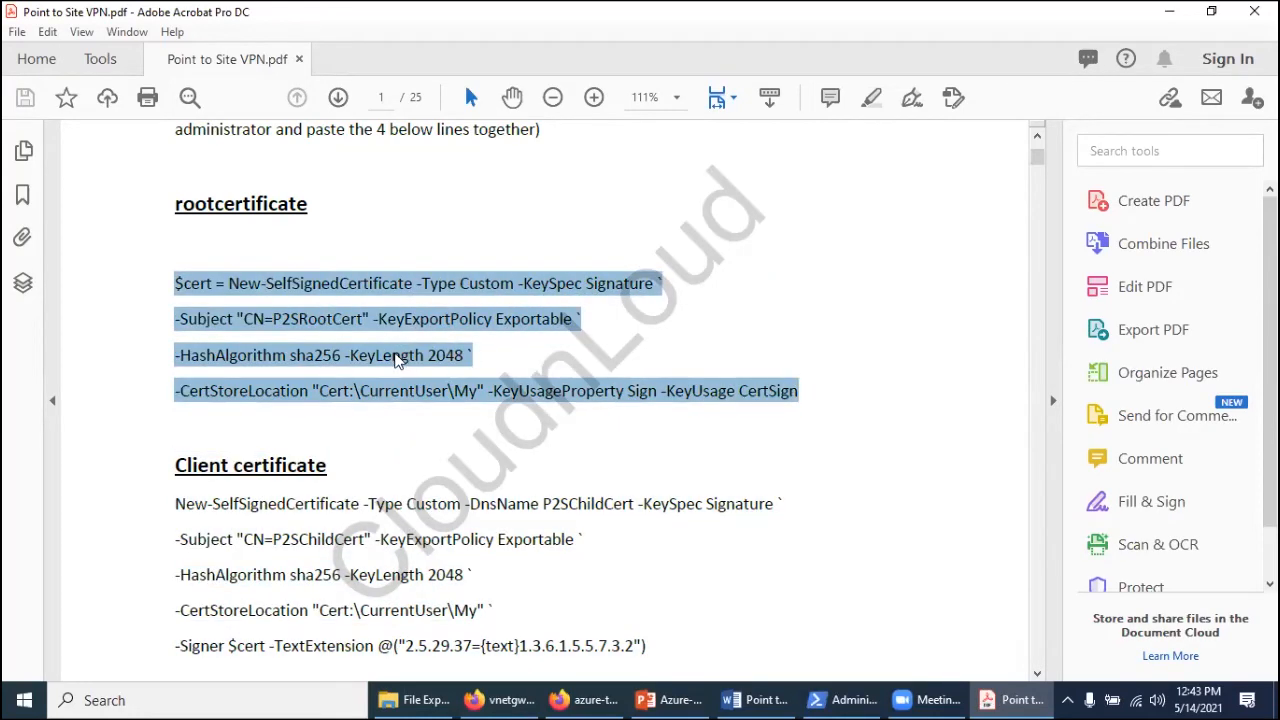
right_click(402, 356)
click(434, 372)
click(874, 697)
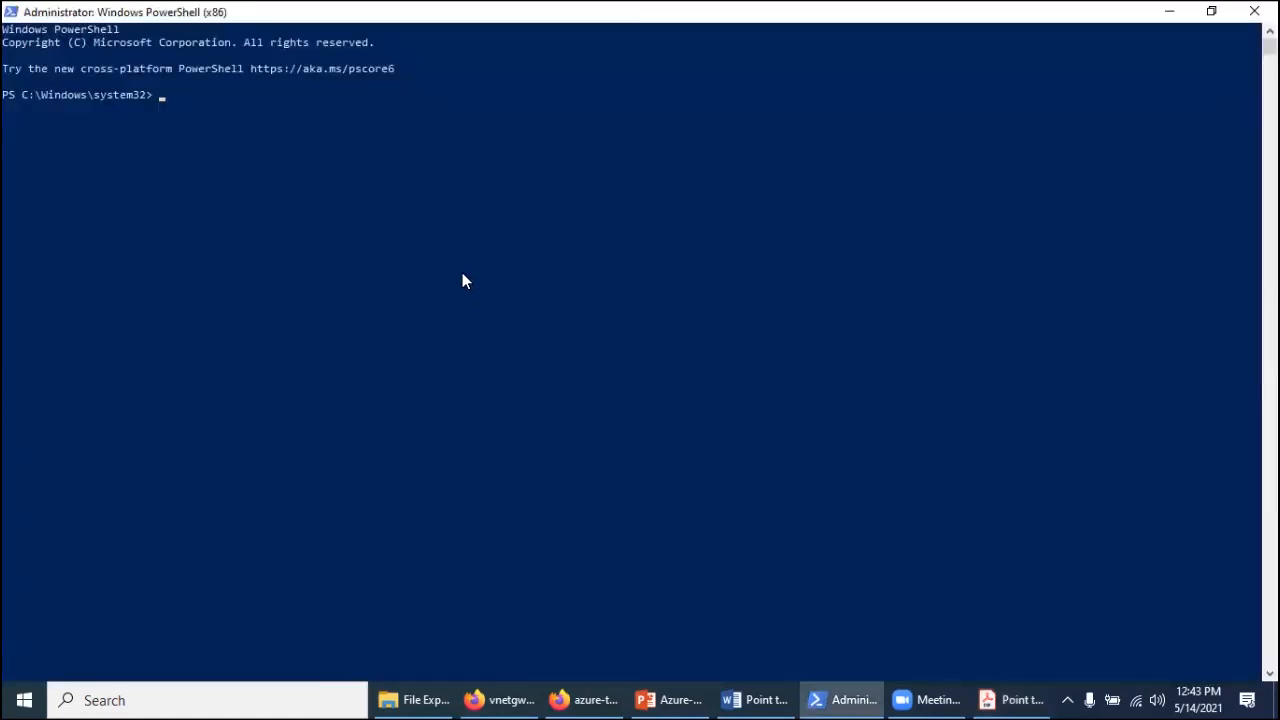
right_click(455, 241)
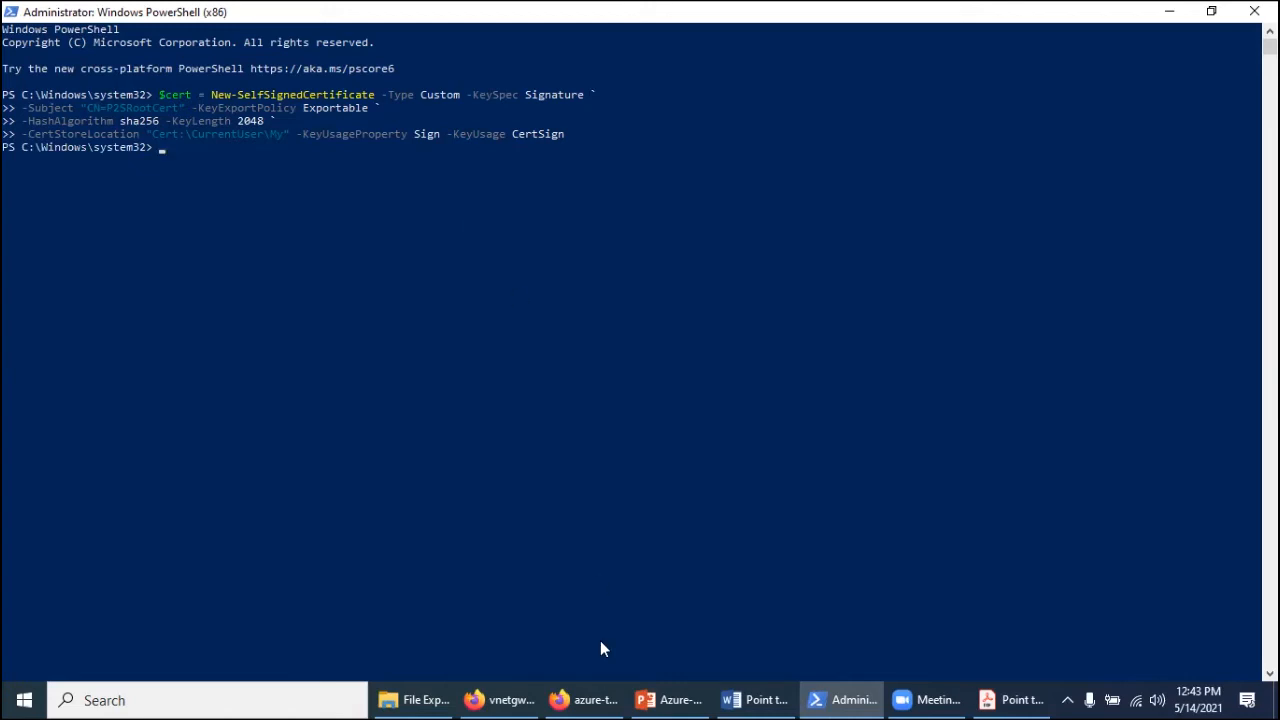
Copy and run the P2SChildCert client certificate command, then return to the guide
click(1003, 697)
drag(648, 556, 163, 420)
right_click(215, 414)
click(258, 126)
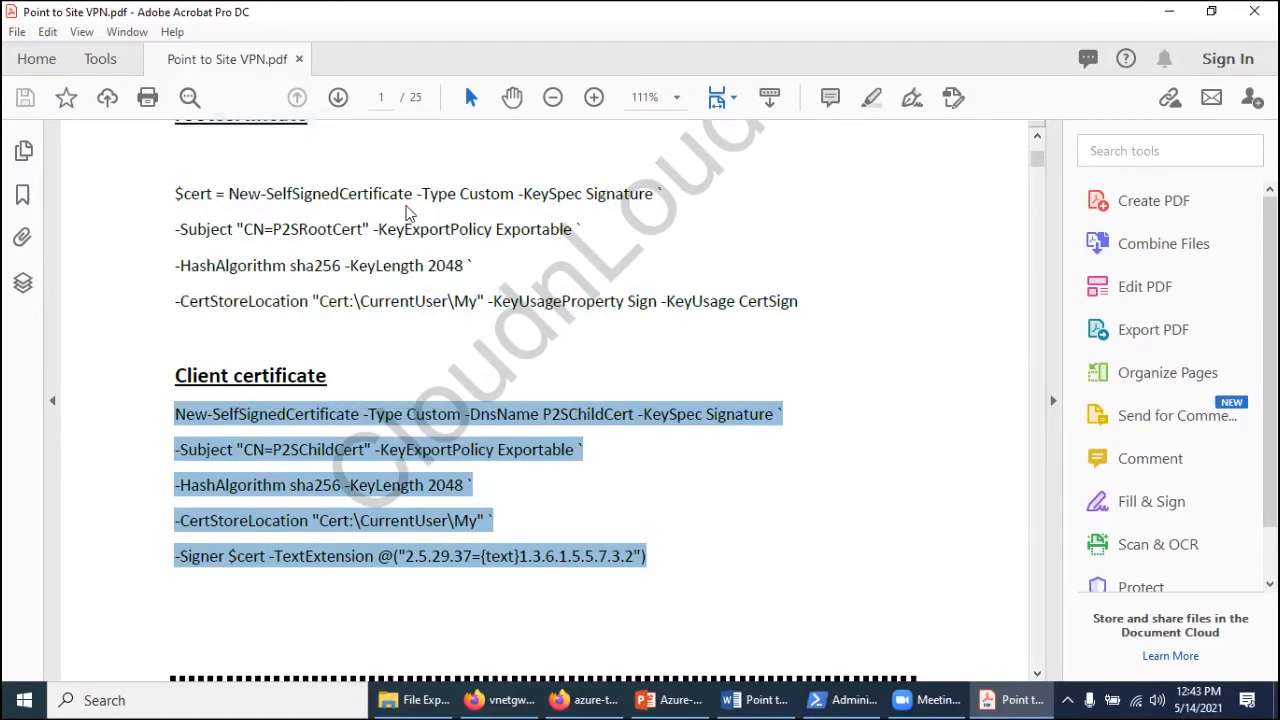
right_click(406, 208)
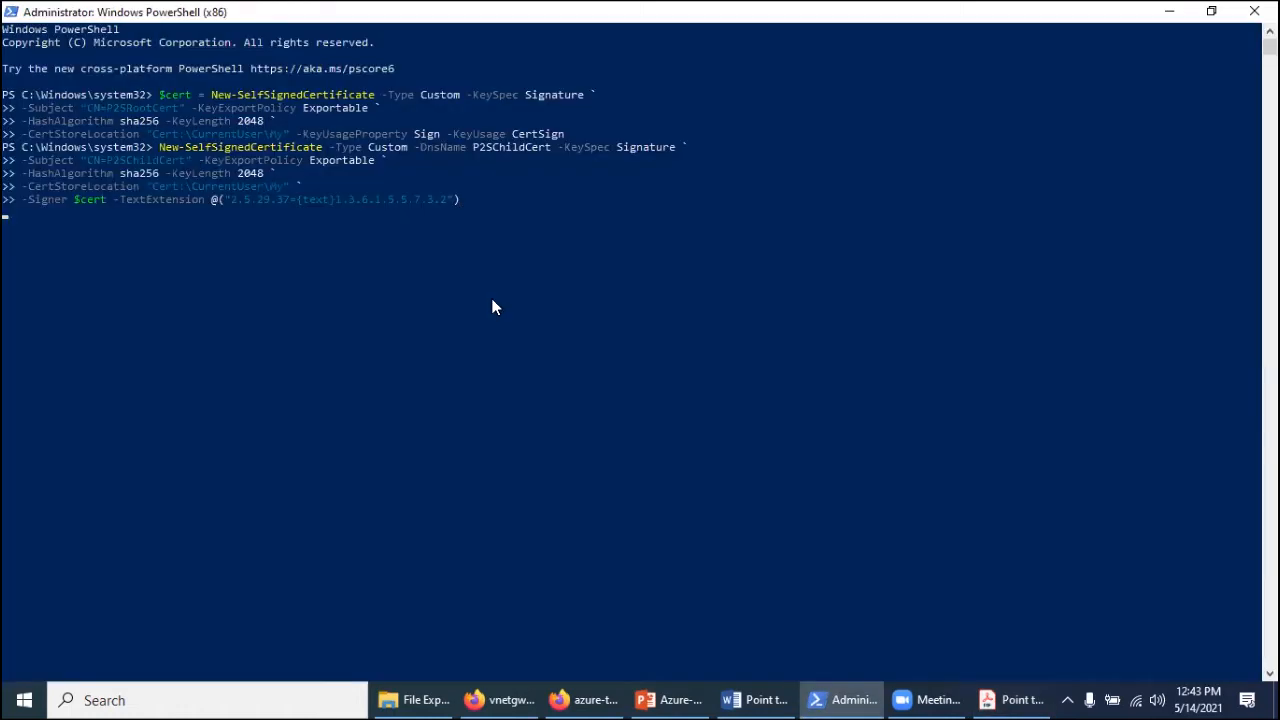
key(Return)
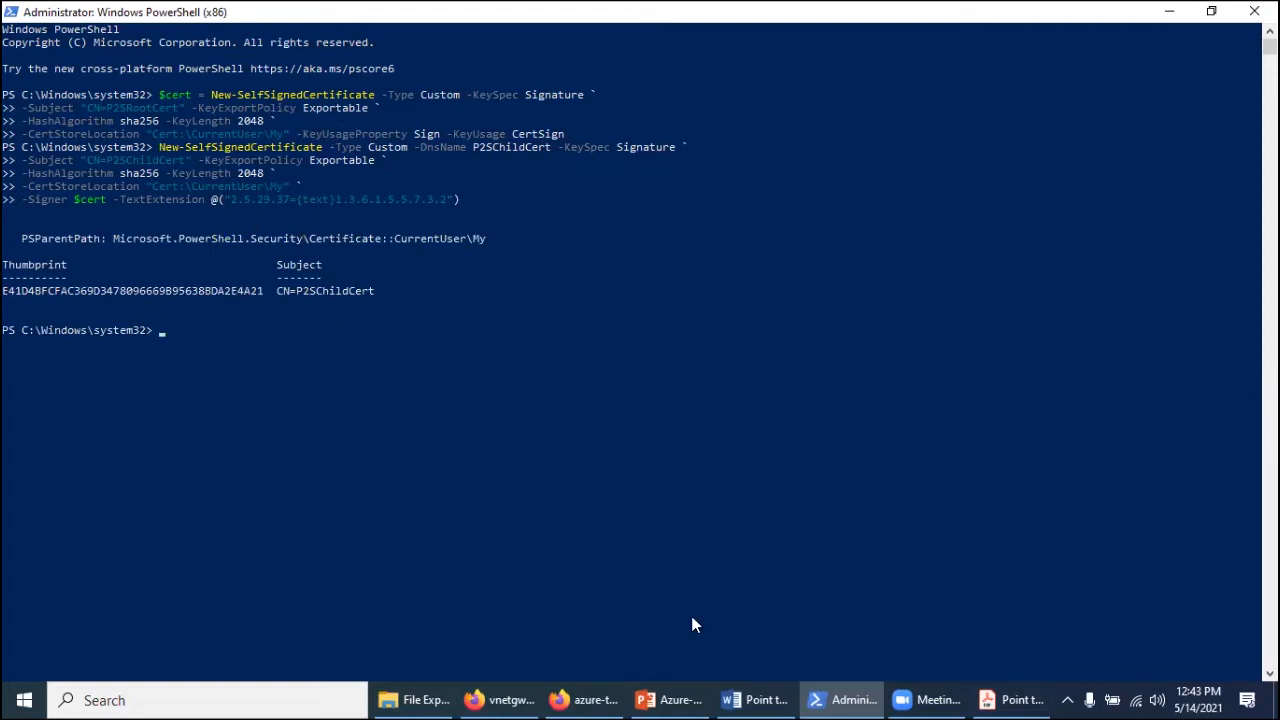
click(987, 699)
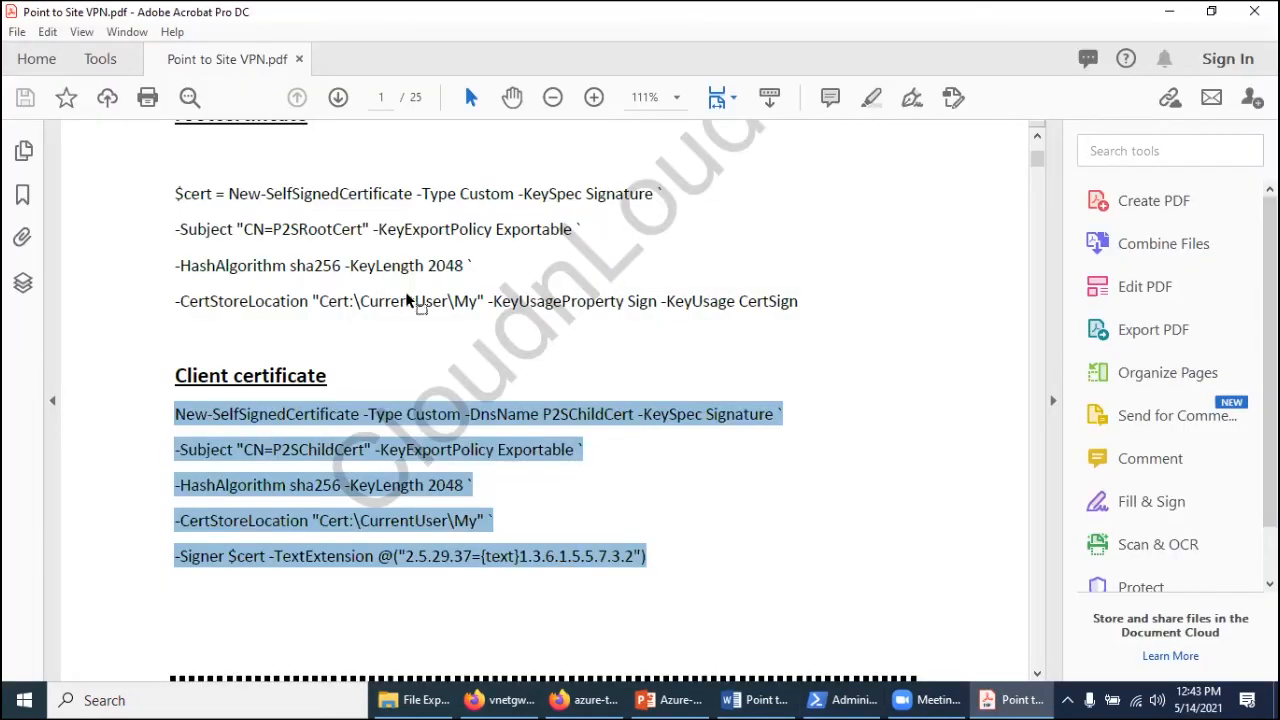
Scroll the guide to the 'Export the root certificate public key' section
scroll(405, 295, down, 10)
scroll(406, 284, down, 2)
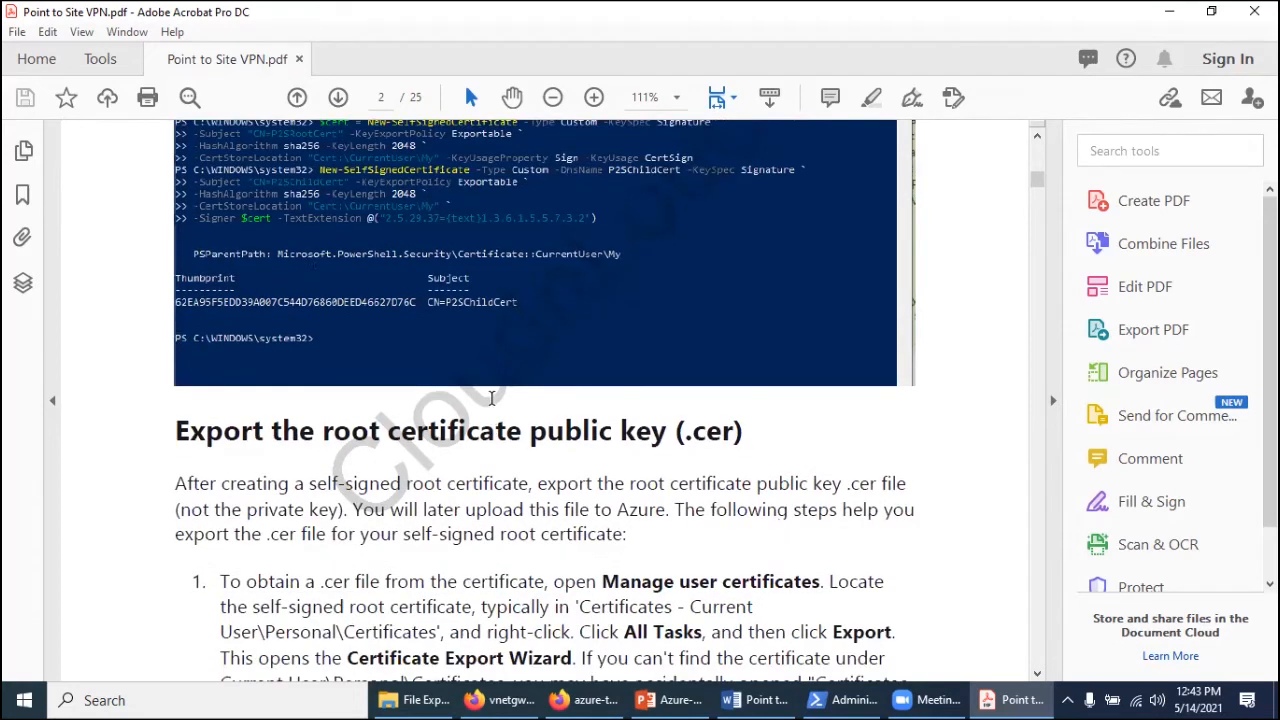
scroll(540, 410, down, 1)
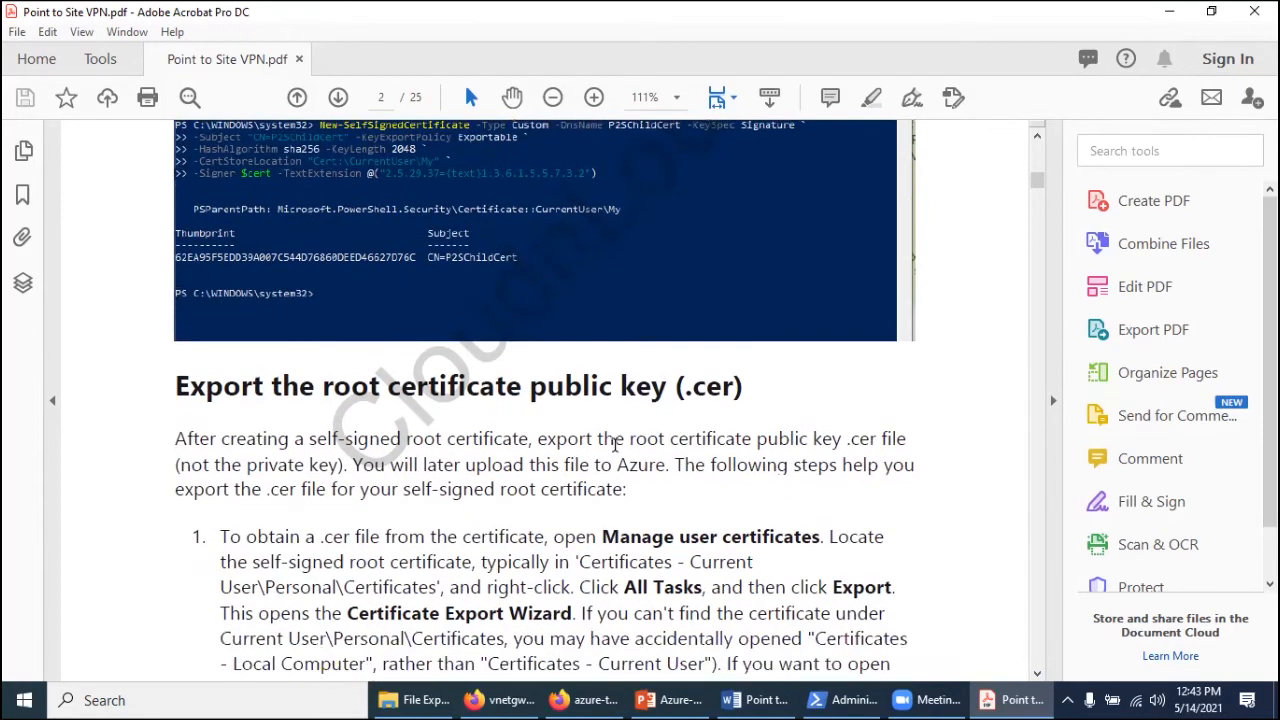
scroll(618, 437, down, 1)
scroll(619, 436, down, 1)
scroll(620, 433, up, 1)
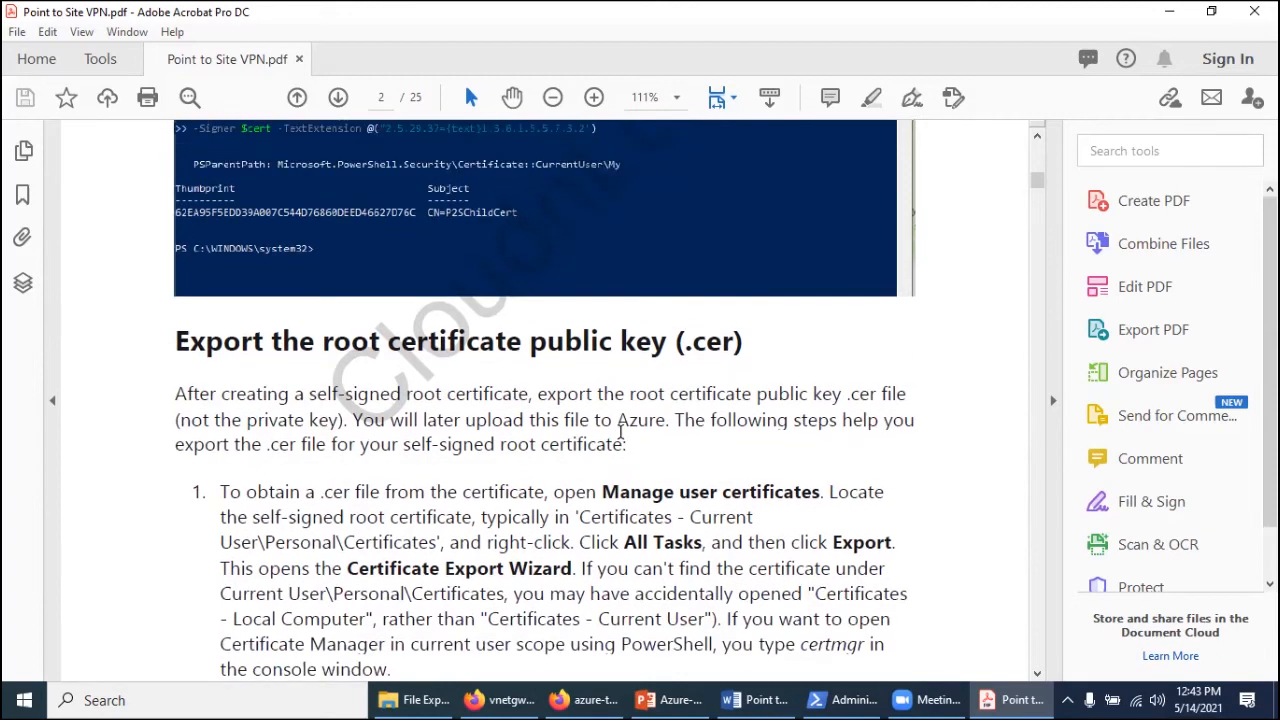
scroll(620, 432, down, 1)
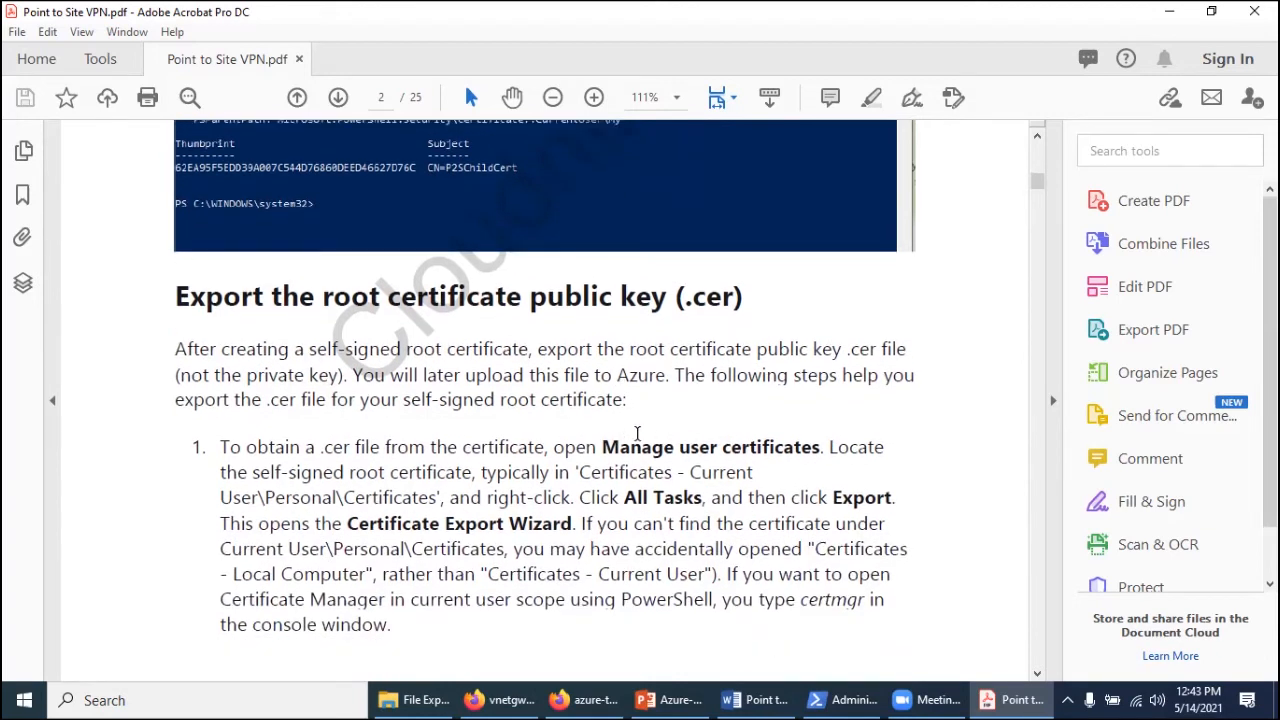
Search certmgr, open the local computer certificate manager, and find its Personal store empty
click(160, 699)
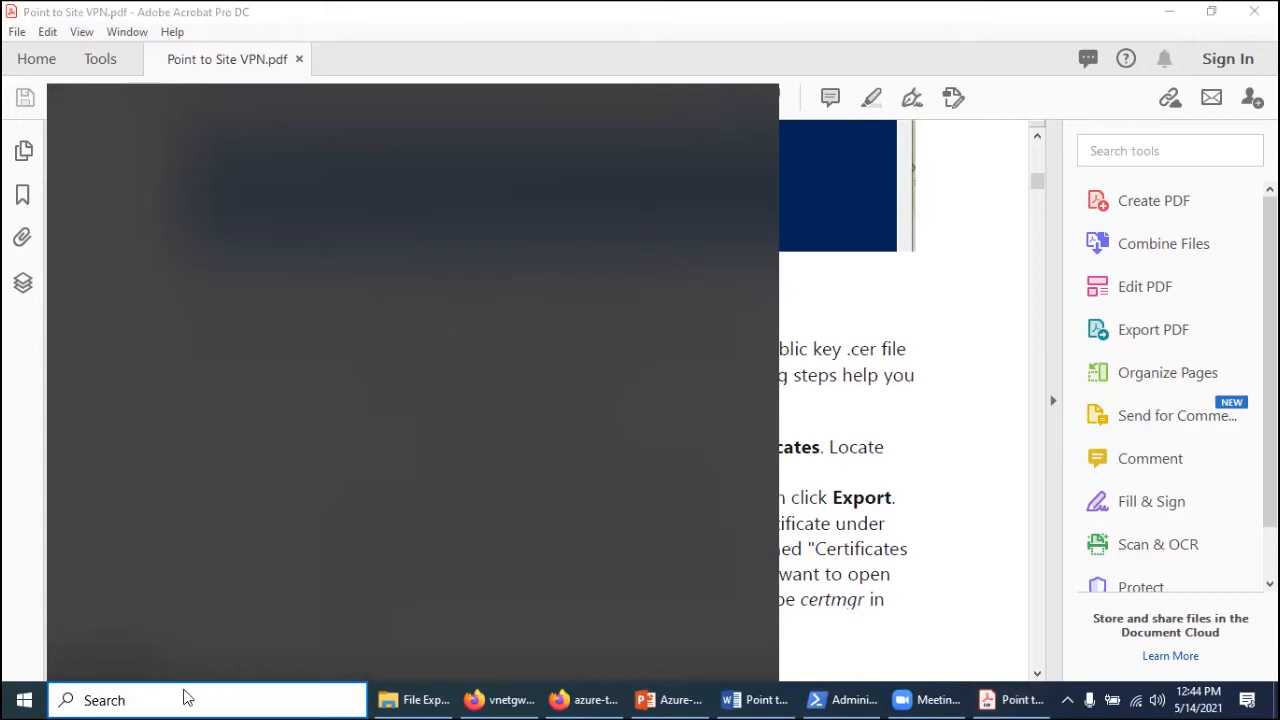
text(certm)
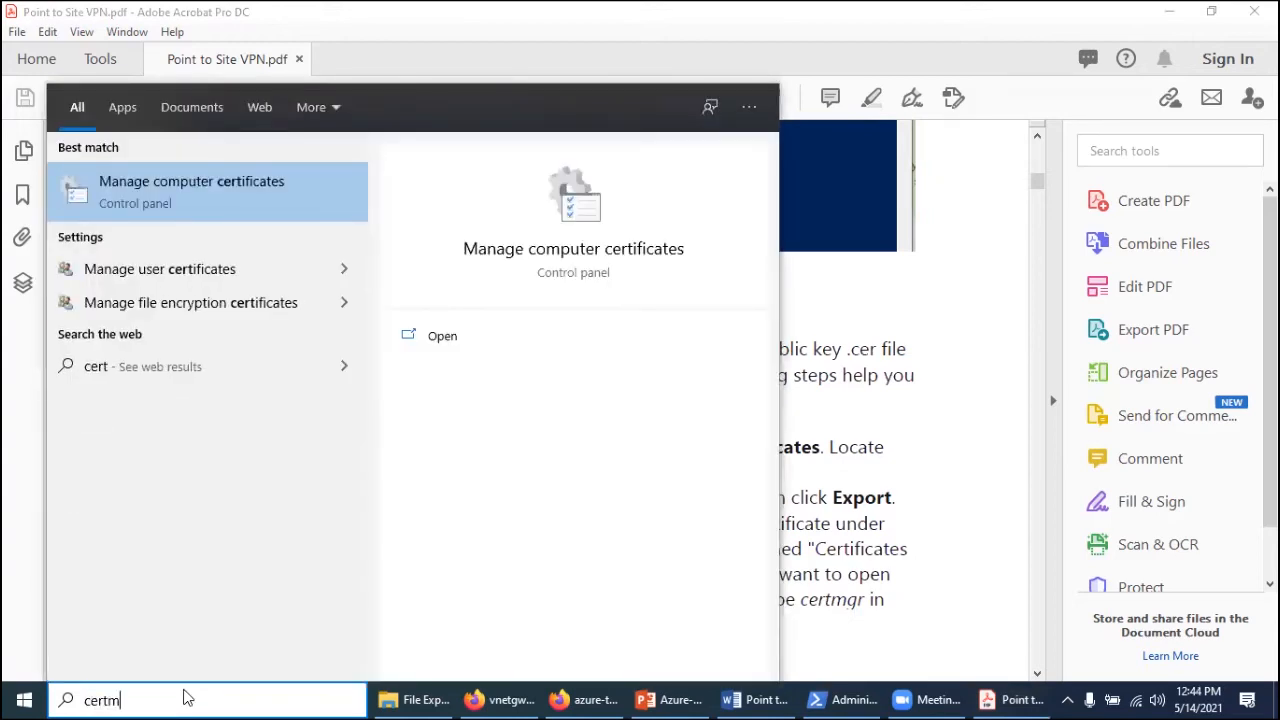
text(gr)
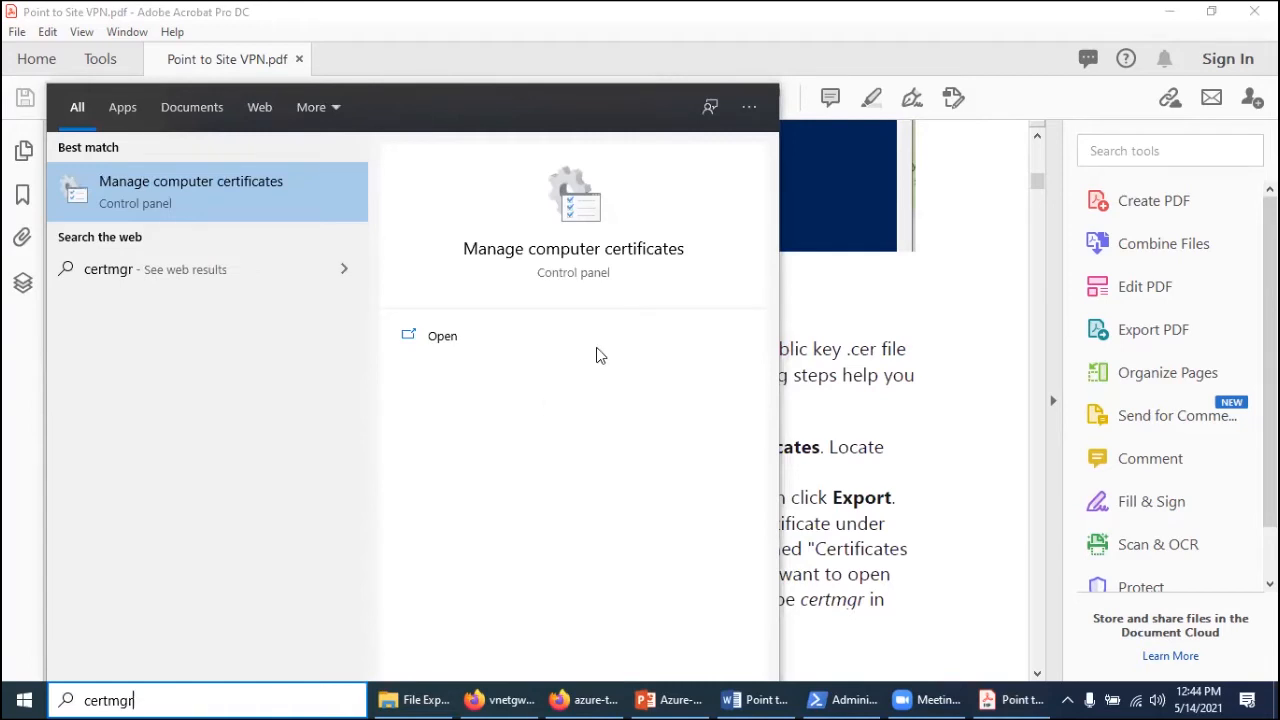
click(579, 257)
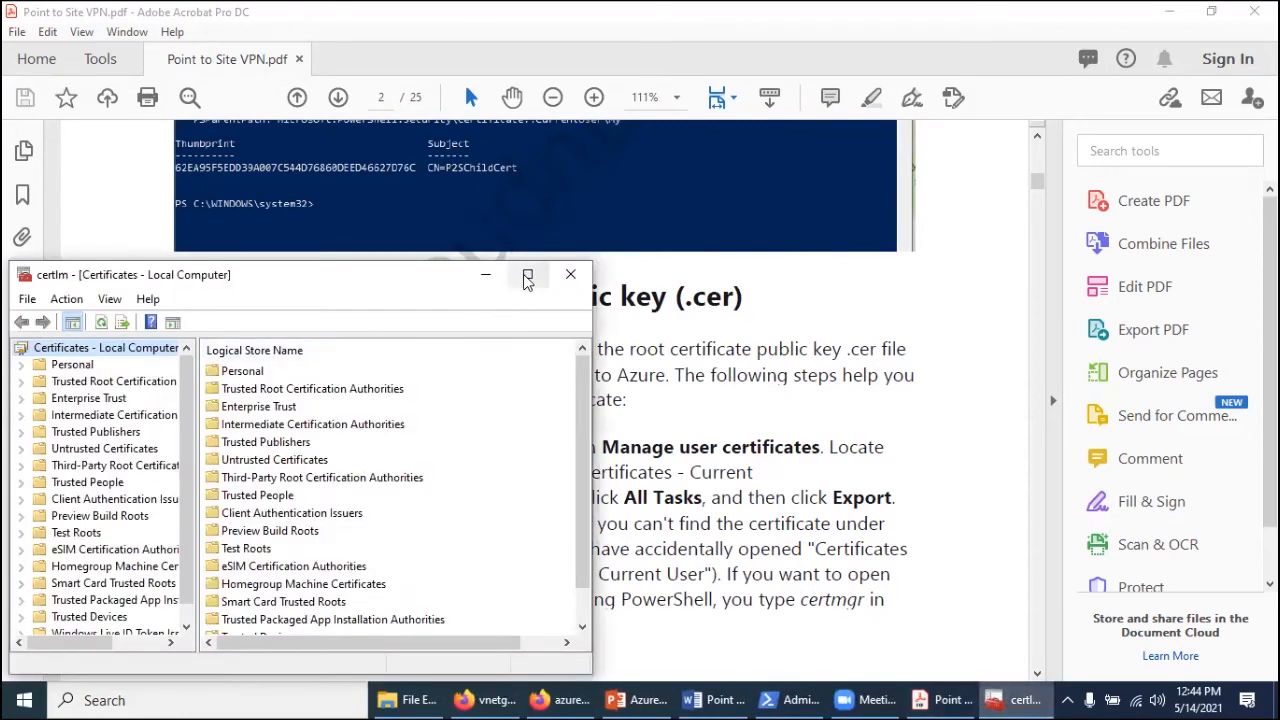
click(527, 276)
click(64, 99)
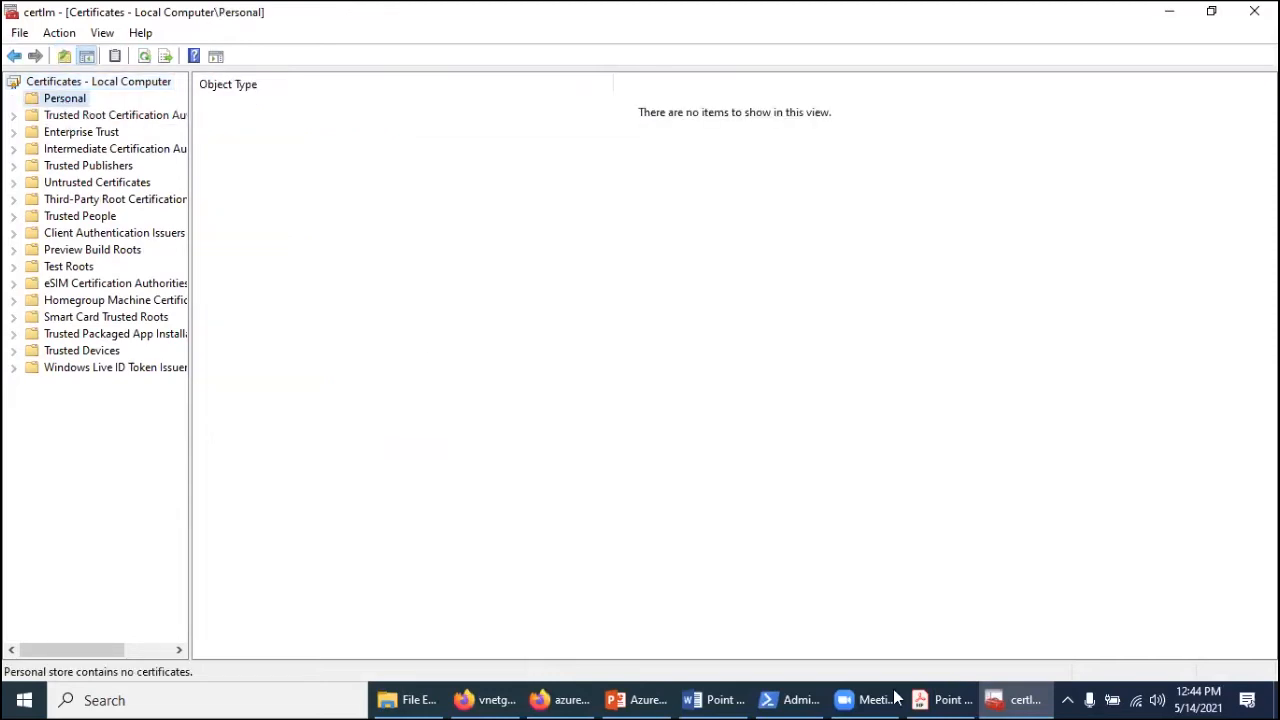
key(alt+Tab)
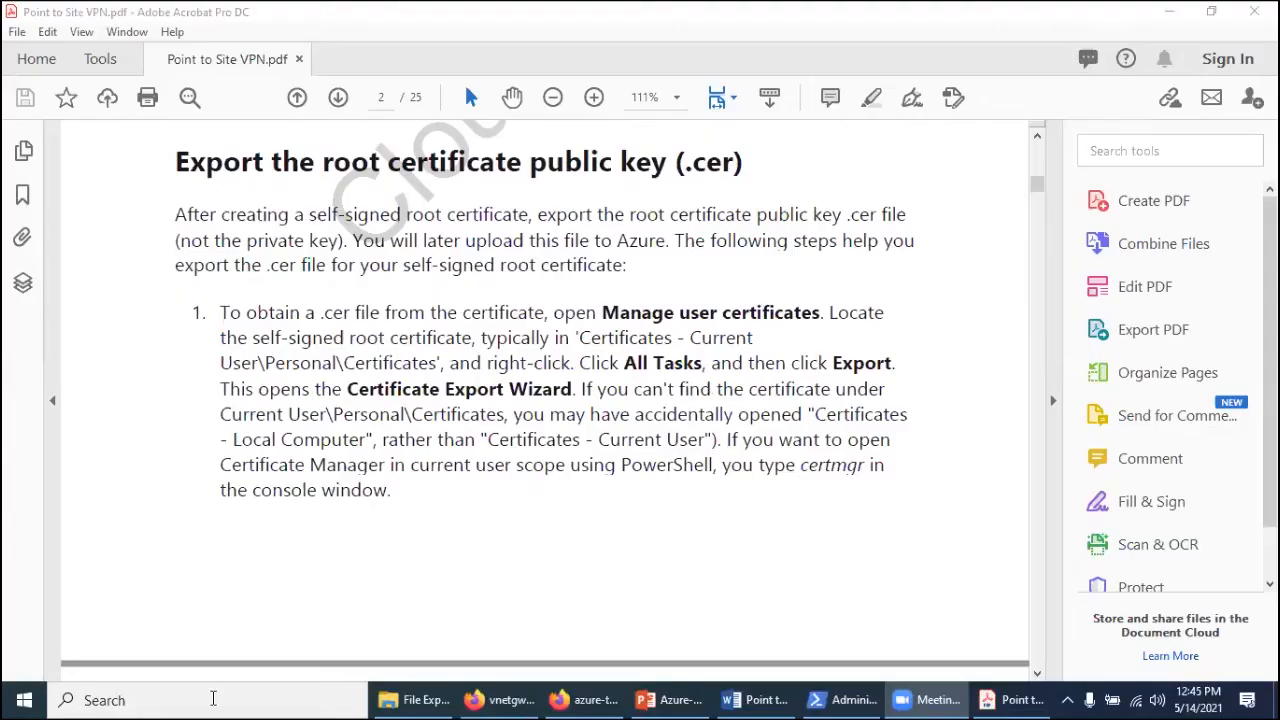
click(213, 698)
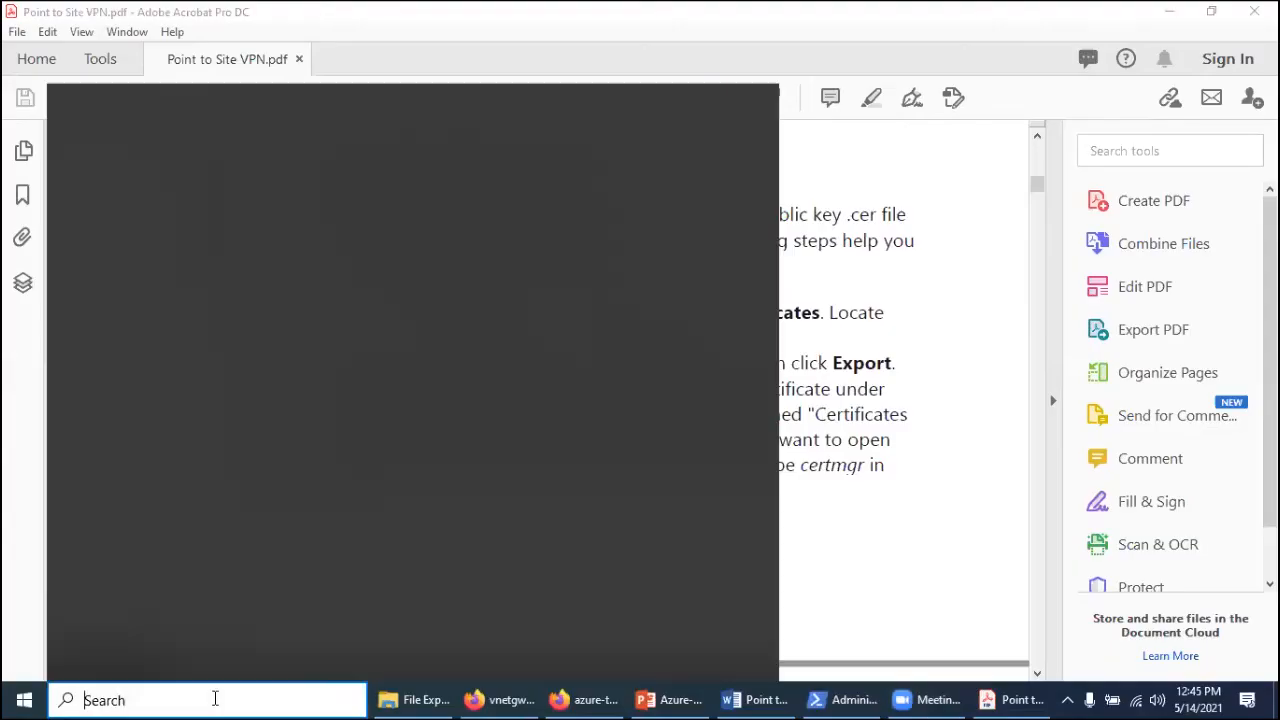
Open the current user's Personal certificates, showing localhost, P2SChildCert and P2SRootCert, maximized
text(certmgr)
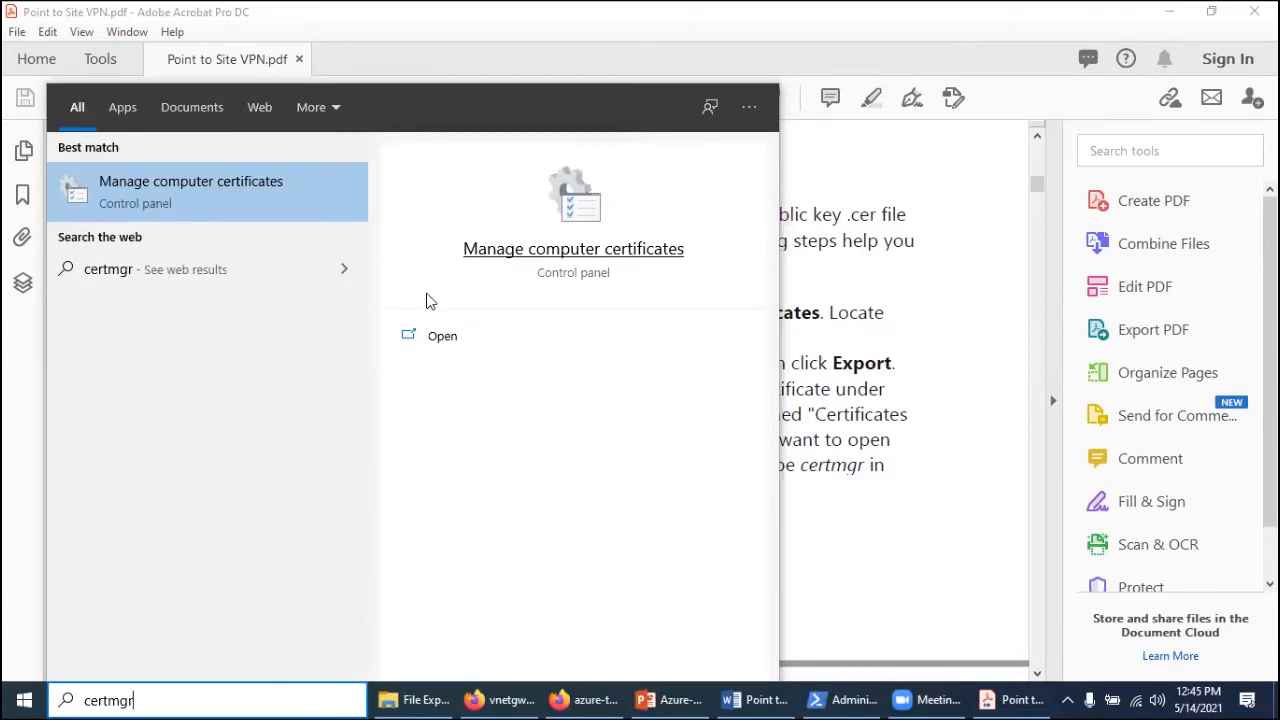
key(BackSpace)
key(BackSpace)
key(BackSpace)
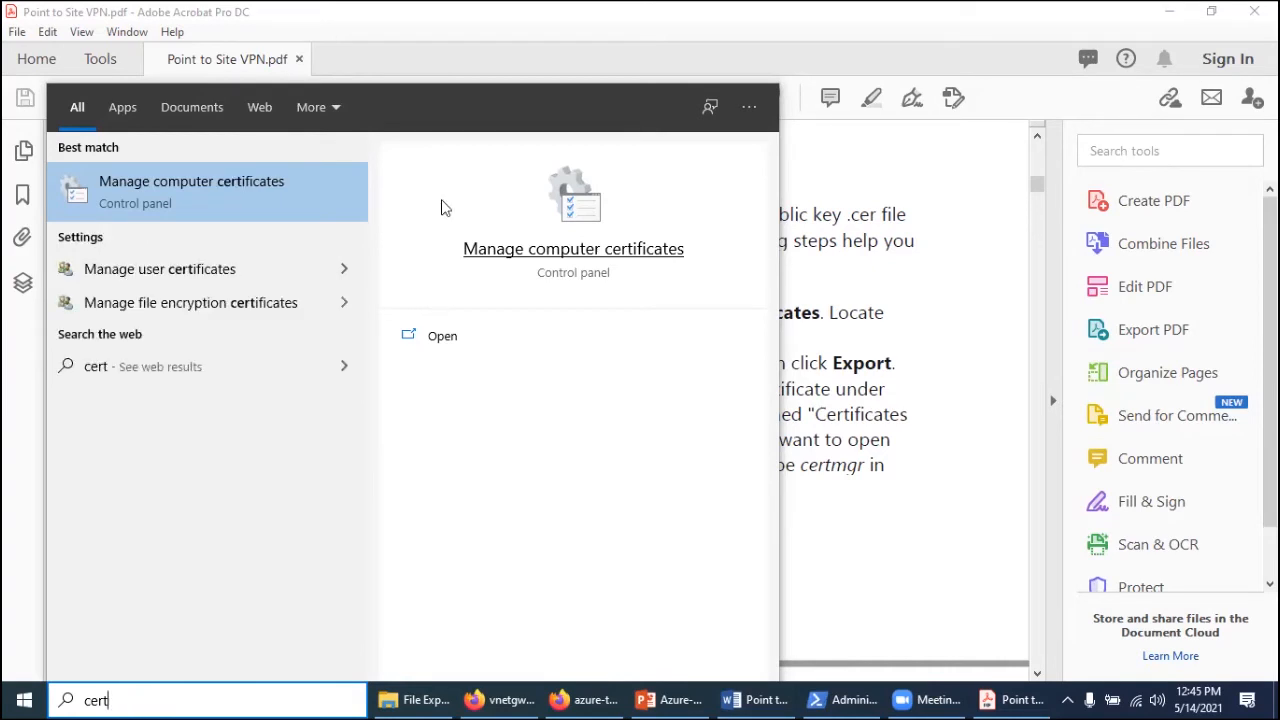
click(155, 276)
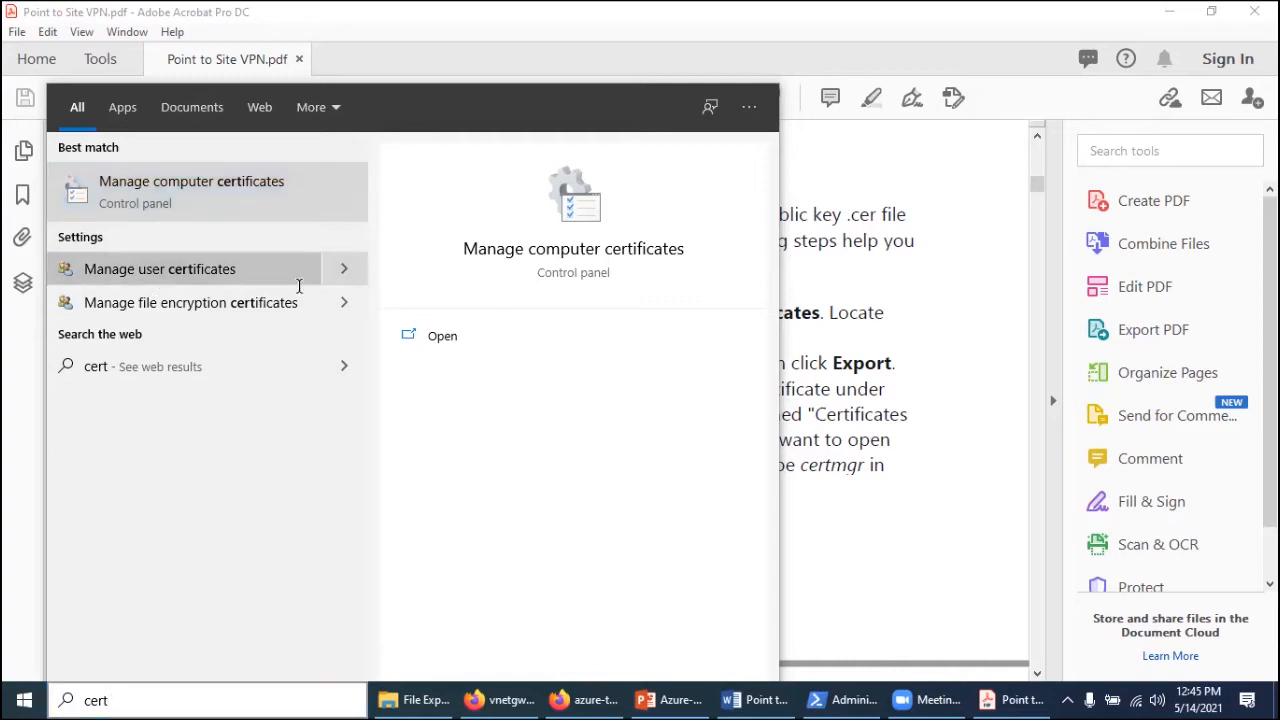
double_click(72, 106)
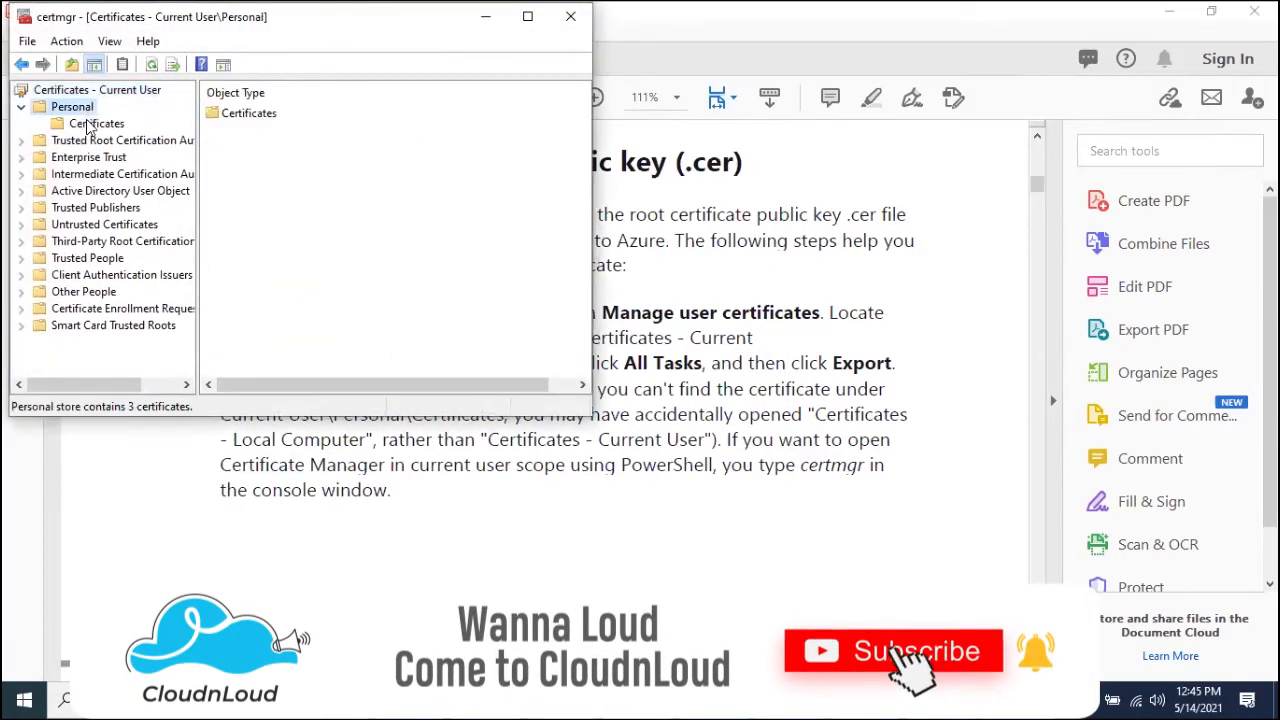
click(96, 123)
click(527, 16)
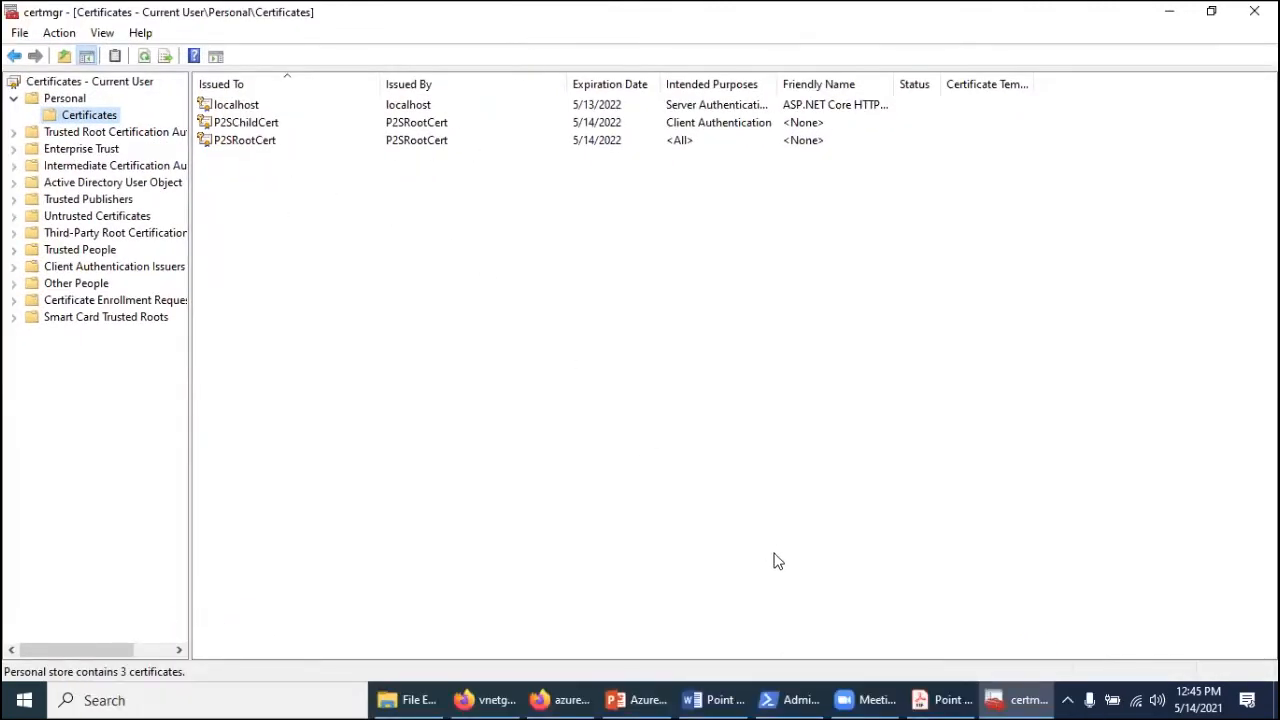
click(937, 700)
Start the Certificate Export Wizard for P2SRootCert and pass its welcome page
scroll(517, 460, down, 4)
scroll(517, 460, down, 4)
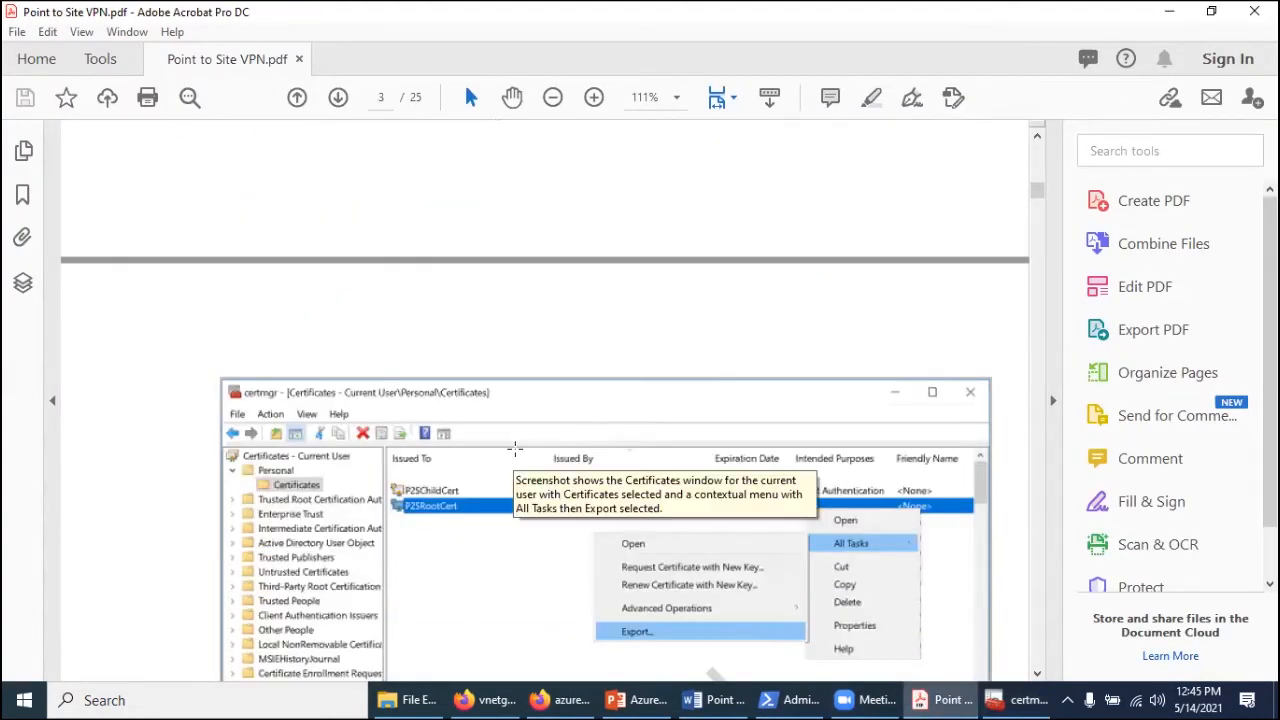
scroll(459, 517, down, 2)
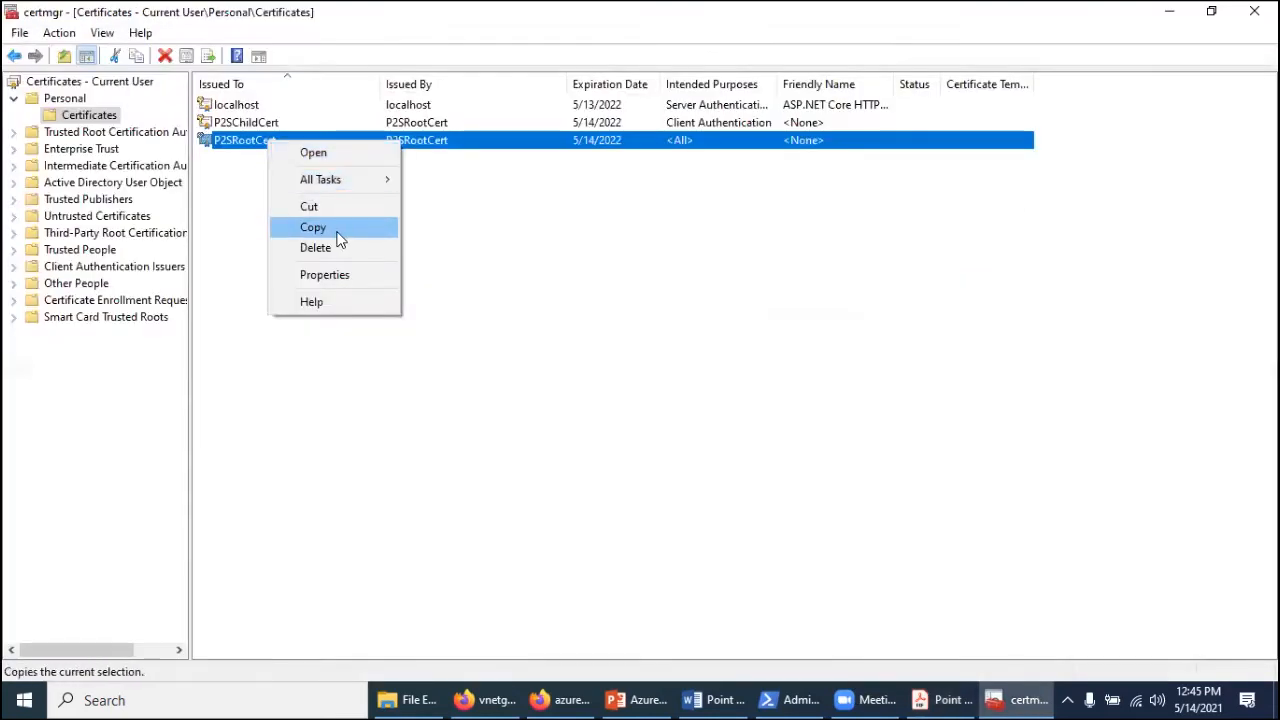
mouse_move(346, 180)
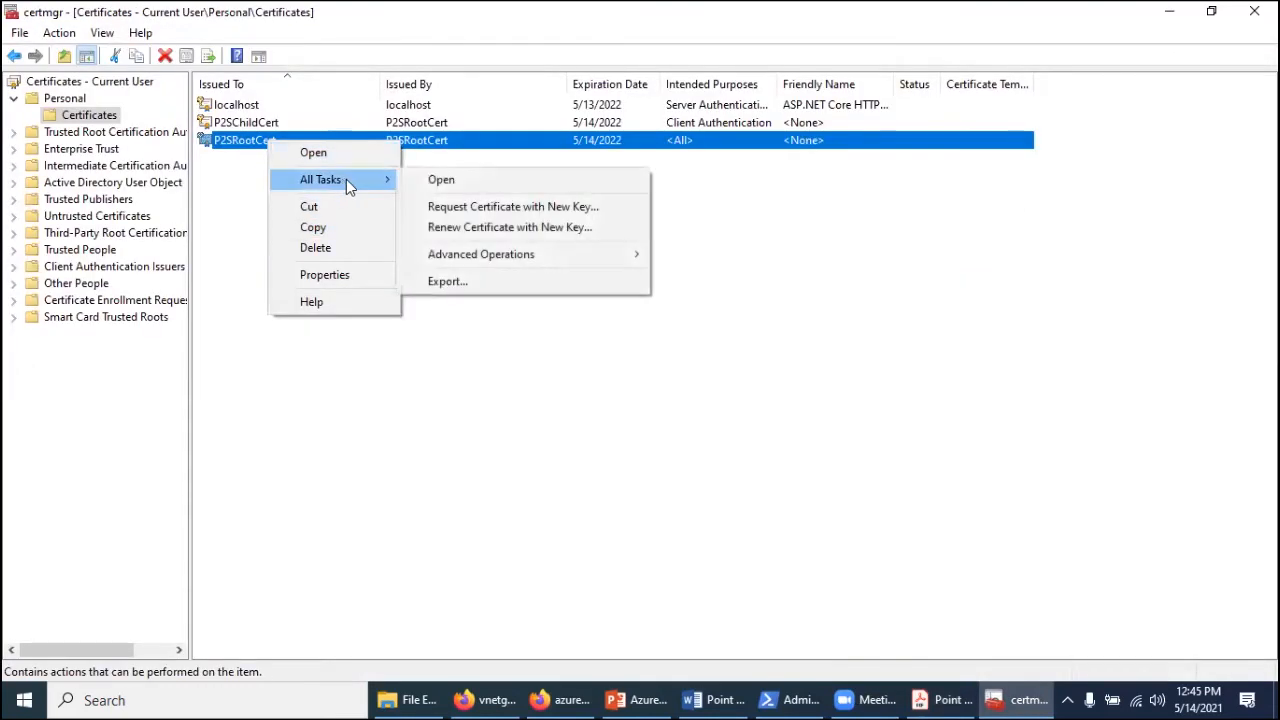
click(488, 281)
click(785, 563)
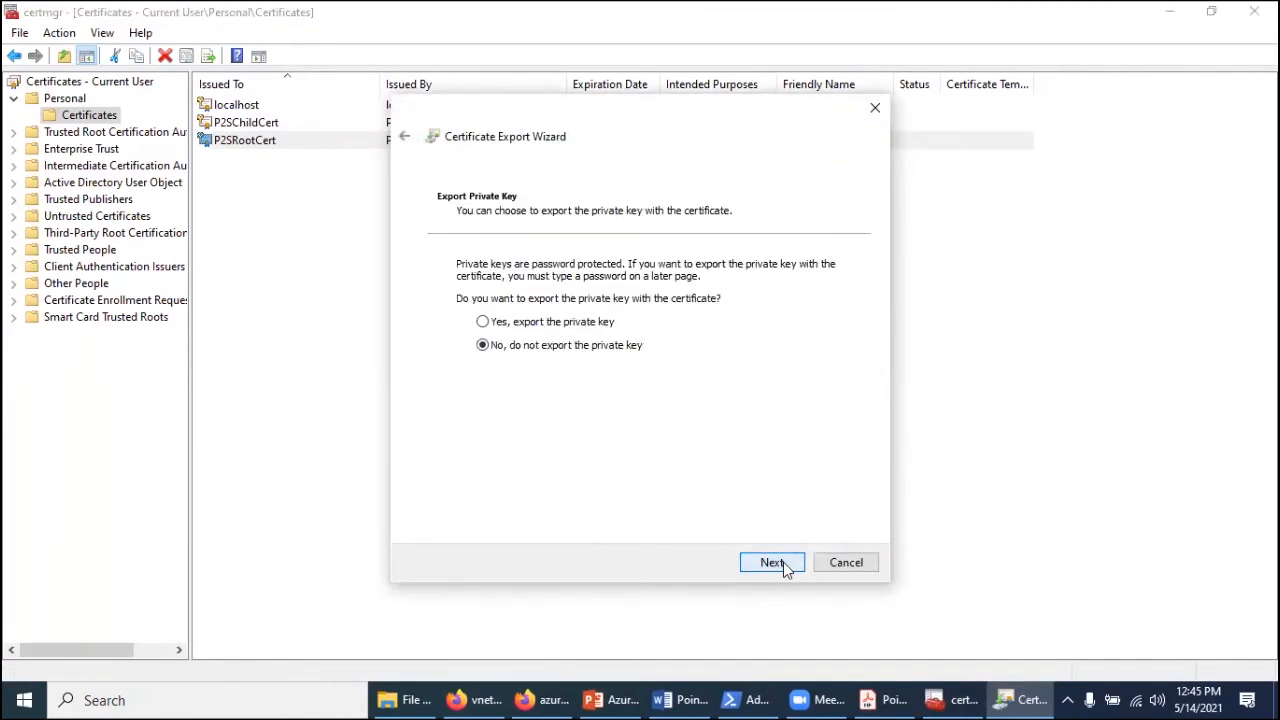
Following the guide, continue without the private key and choose Base-64 encoded X.509 (.CER)
click(882, 699)
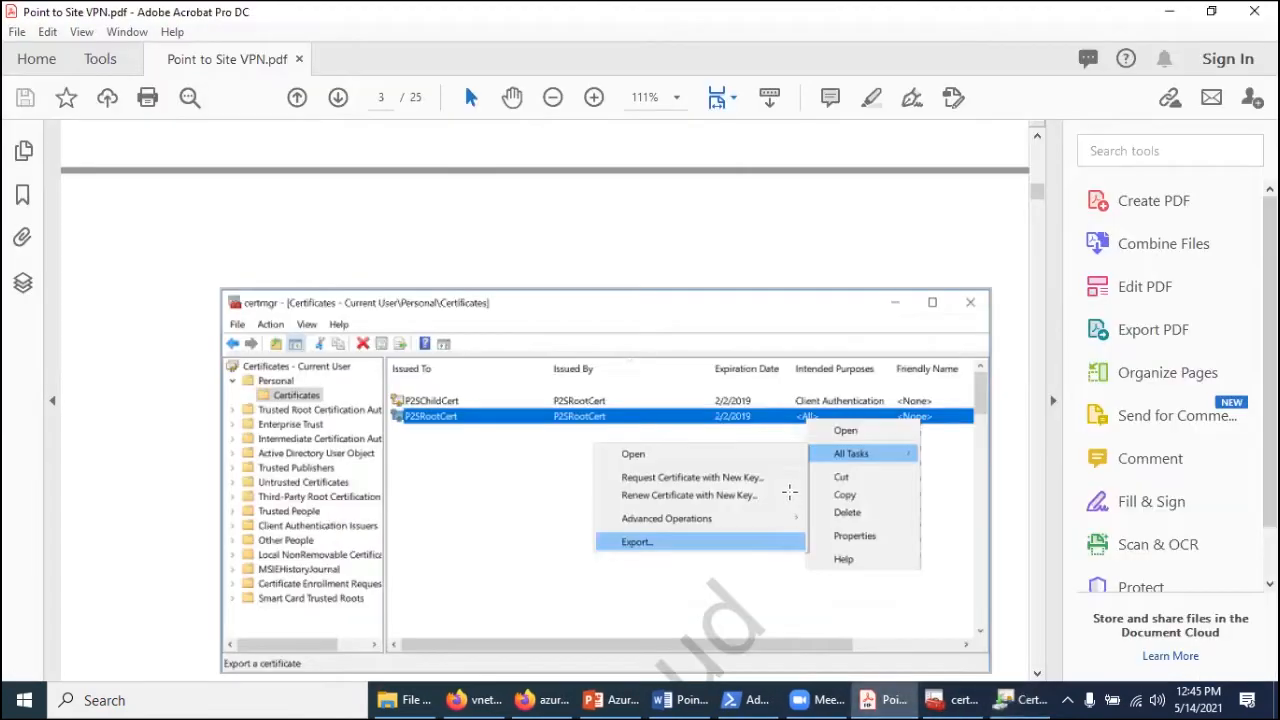
scroll(789, 484, down, 10)
scroll(788, 483, down, 5)
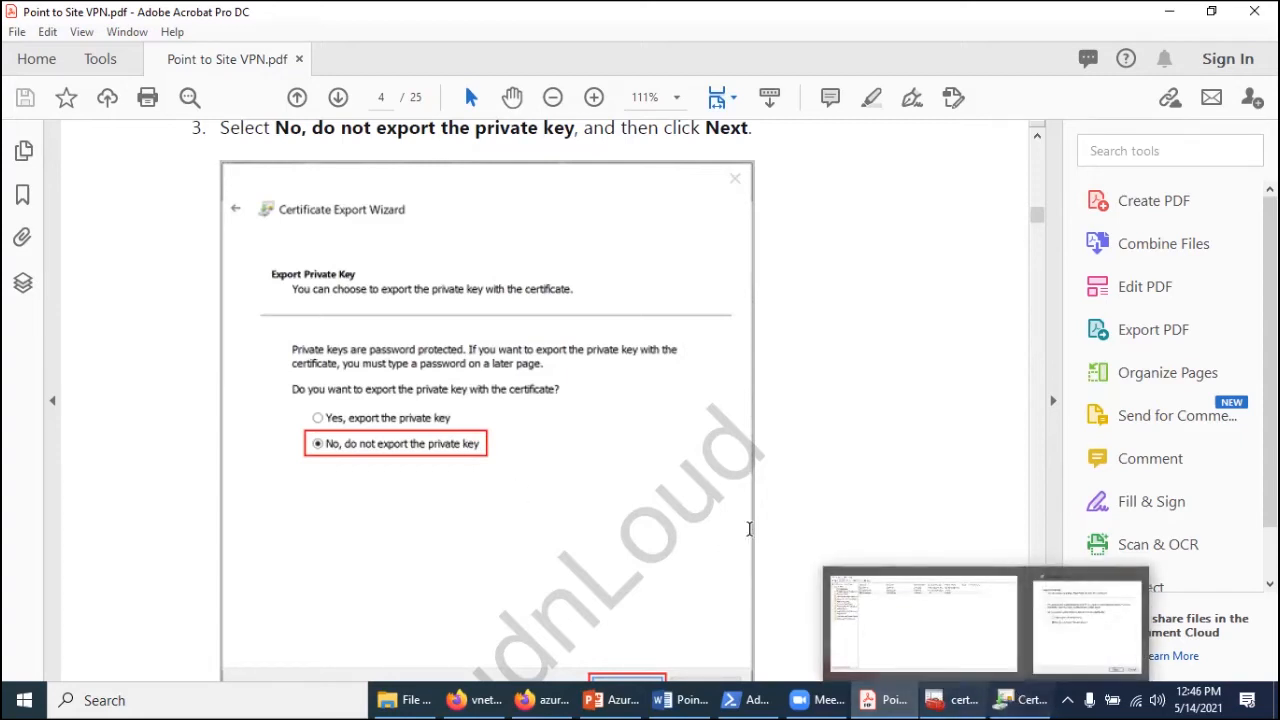
scroll(668, 486, down, 5)
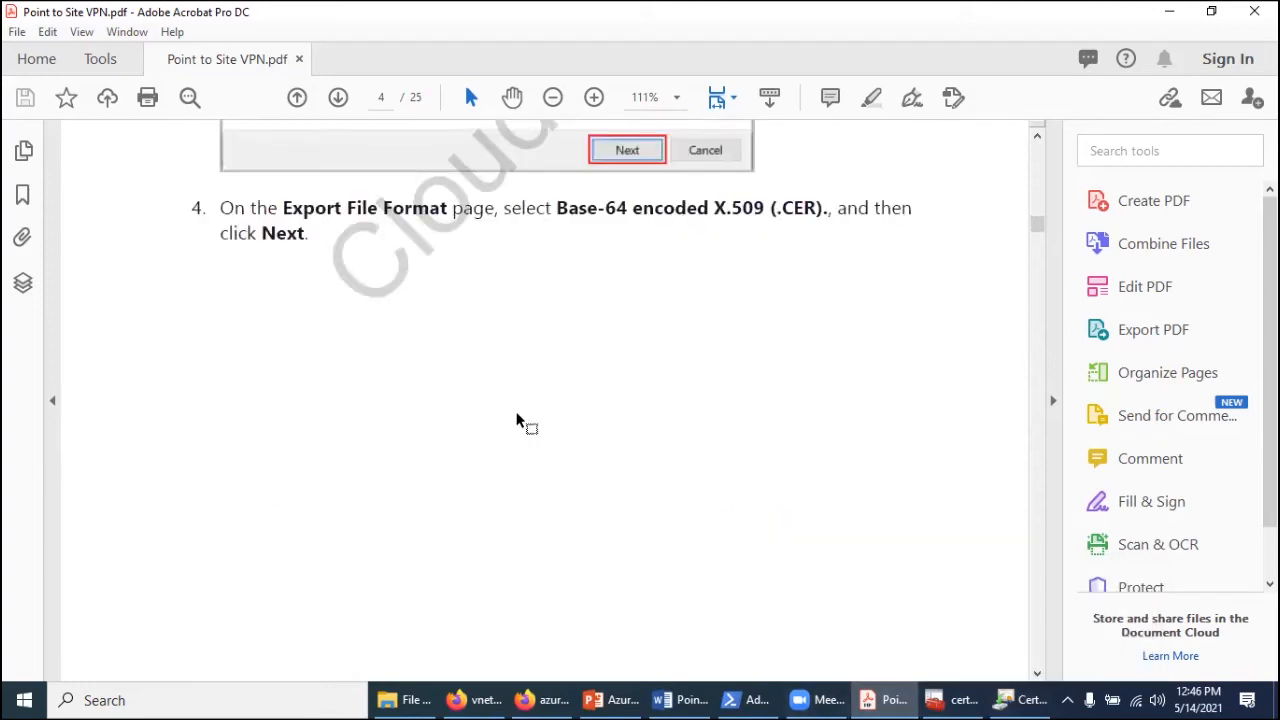
click(960, 697)
click(780, 565)
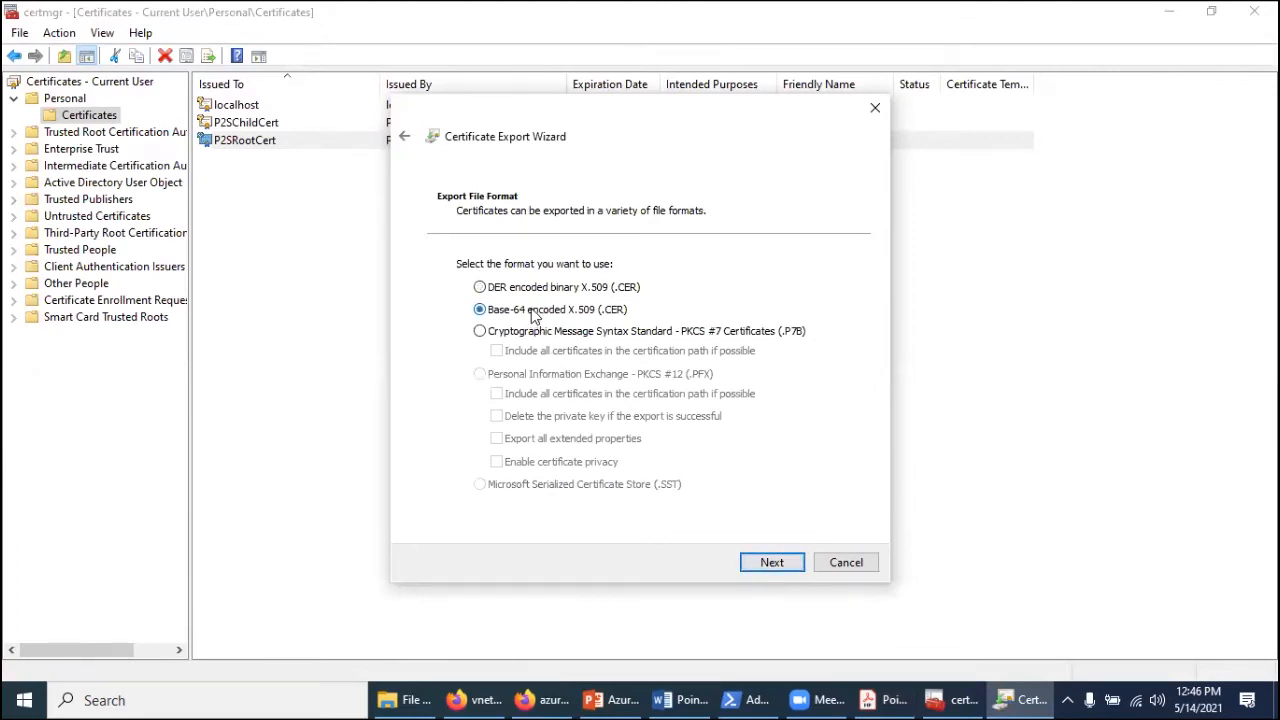
Save the export as rootcertificate in Downloads, finish the wizard, and dismiss the success message
click(772, 565)
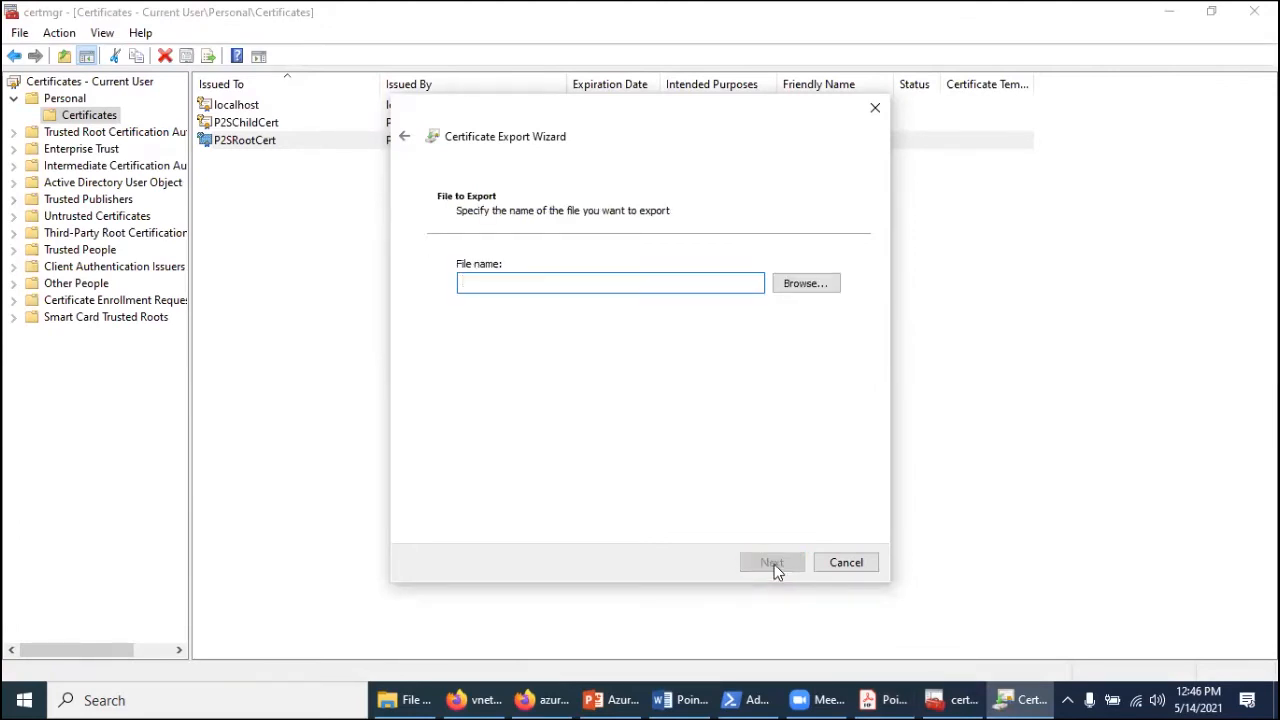
click(797, 287)
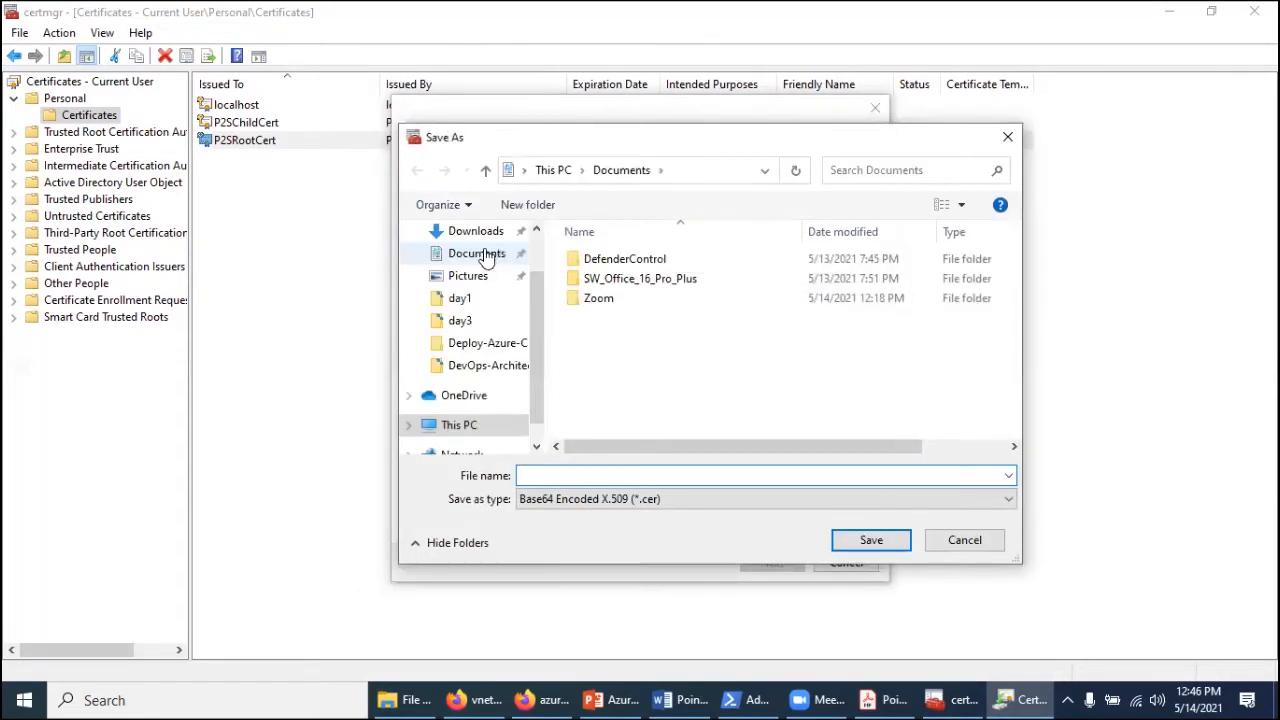
click(482, 232)
click(627, 478)
text(roo)
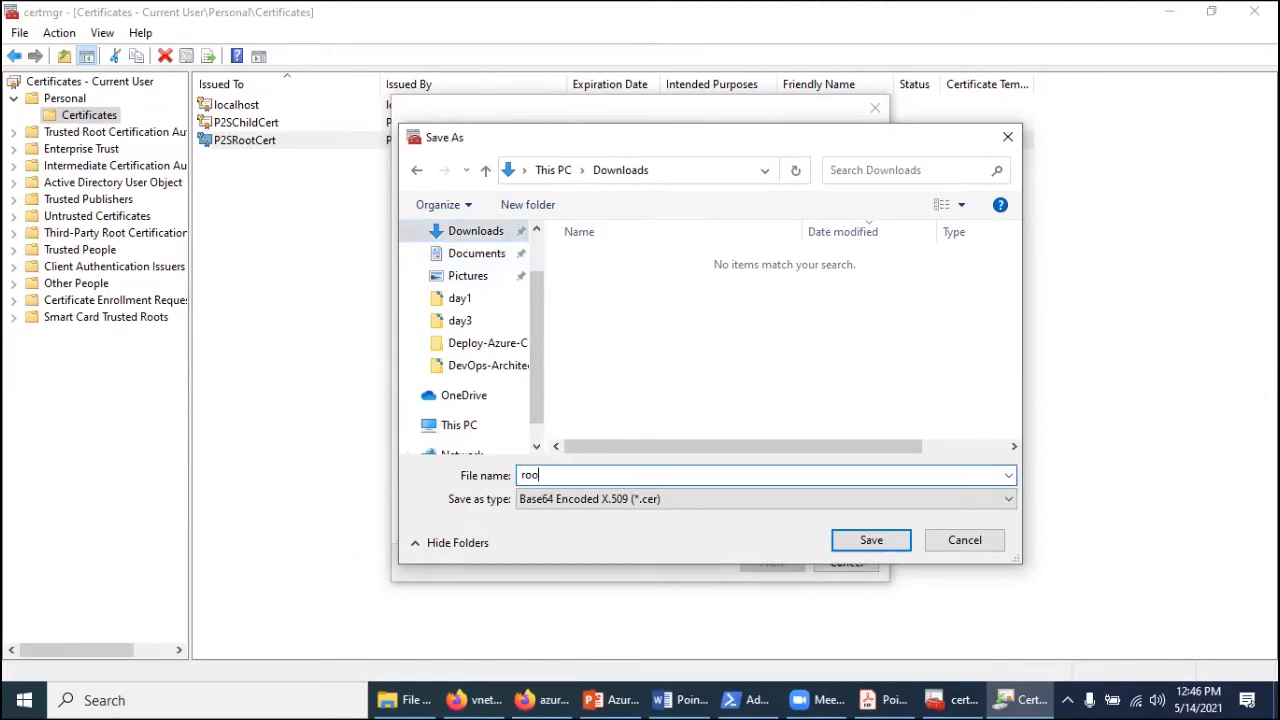
text(tcertificate)
click(866, 548)
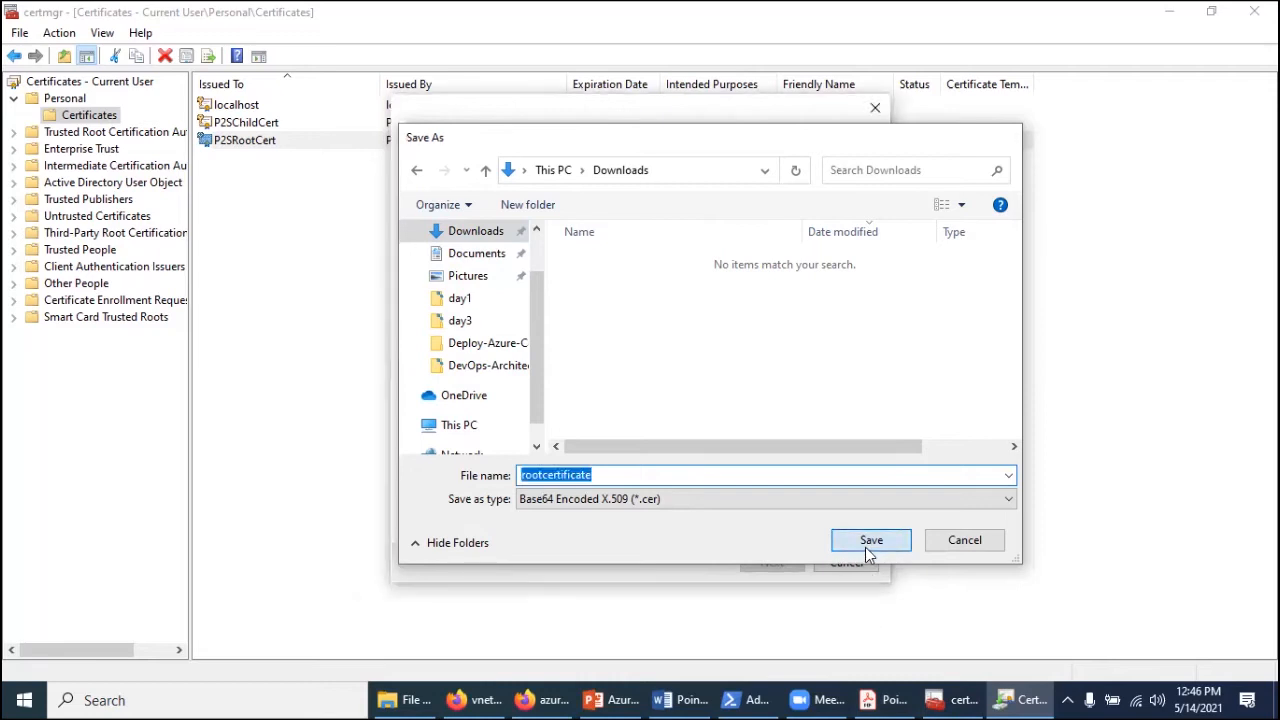
click(772, 562)
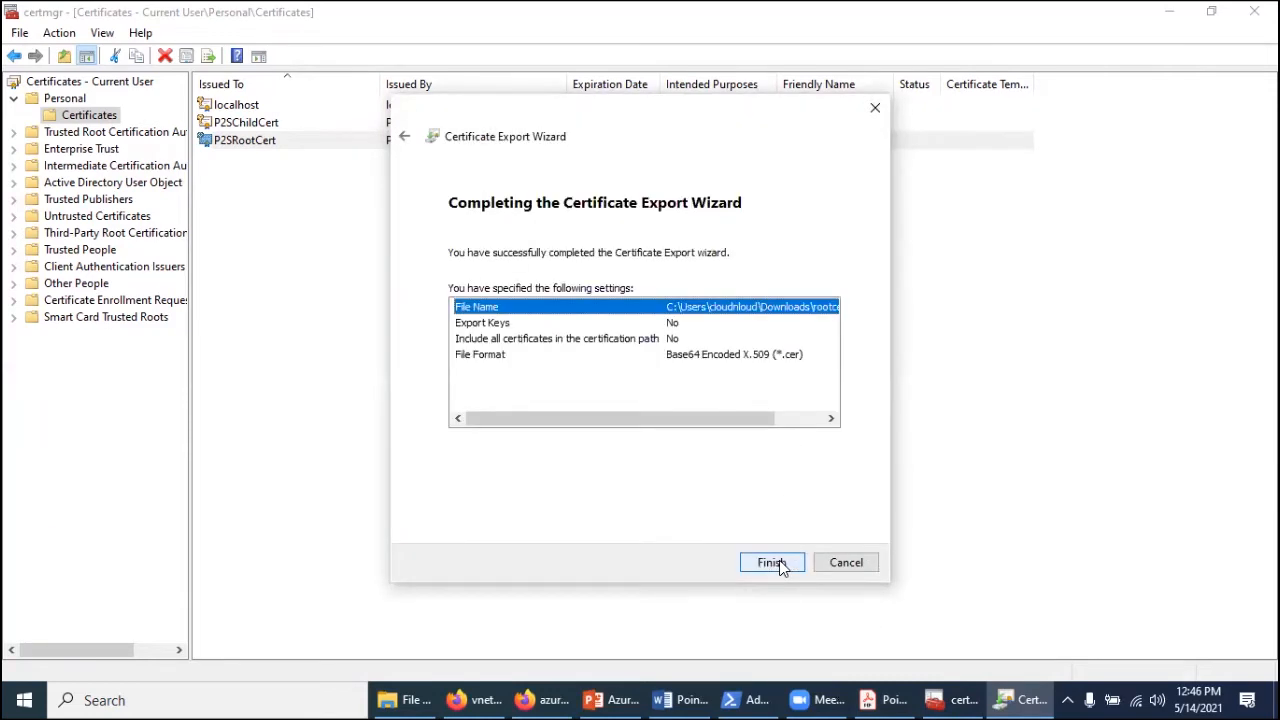
click(772, 562)
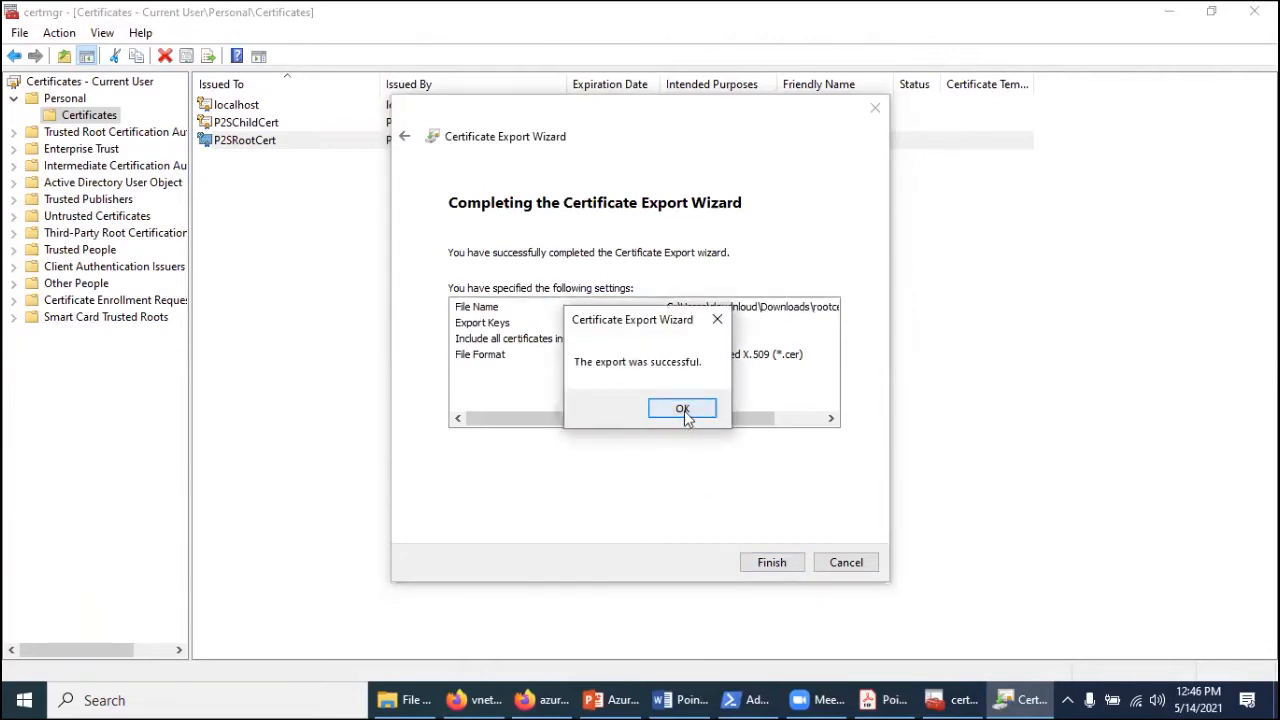
click(683, 410)
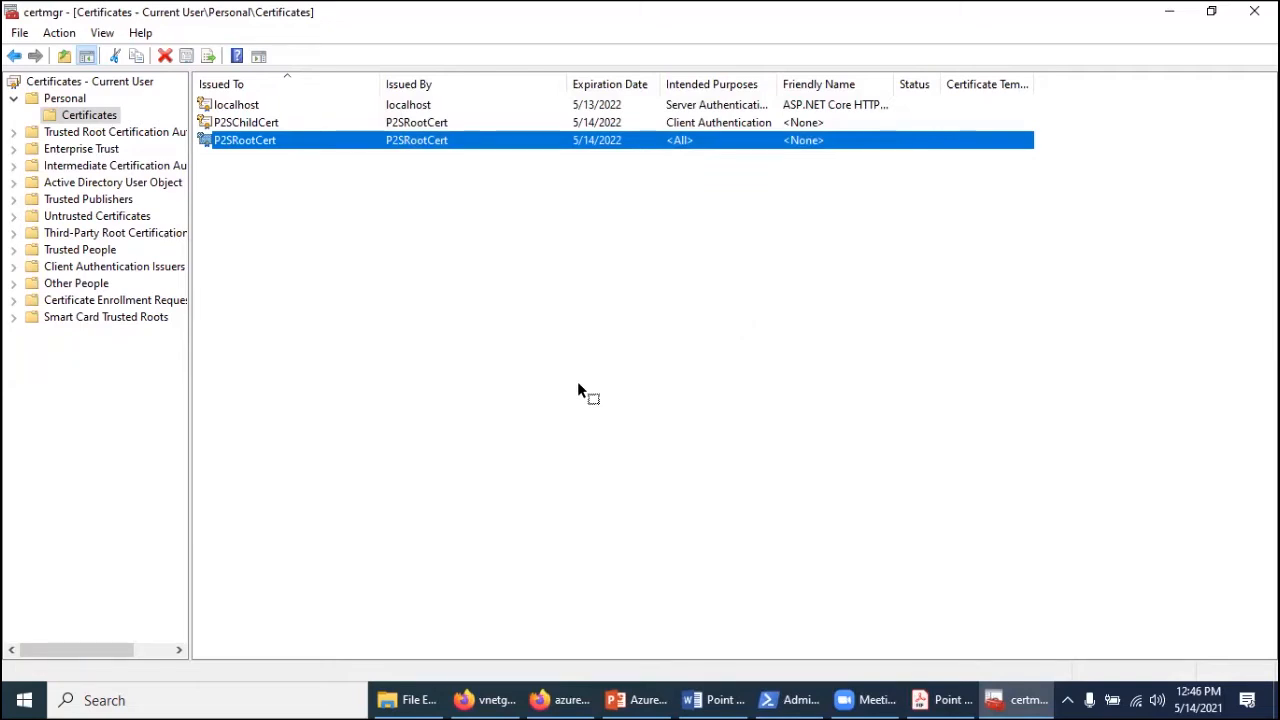
key(alt+Tab)
scroll(578, 378, down, 10)
Scroll the guide to page 9's 'Export the client certificate' instructions
scroll(580, 373, down, 10)
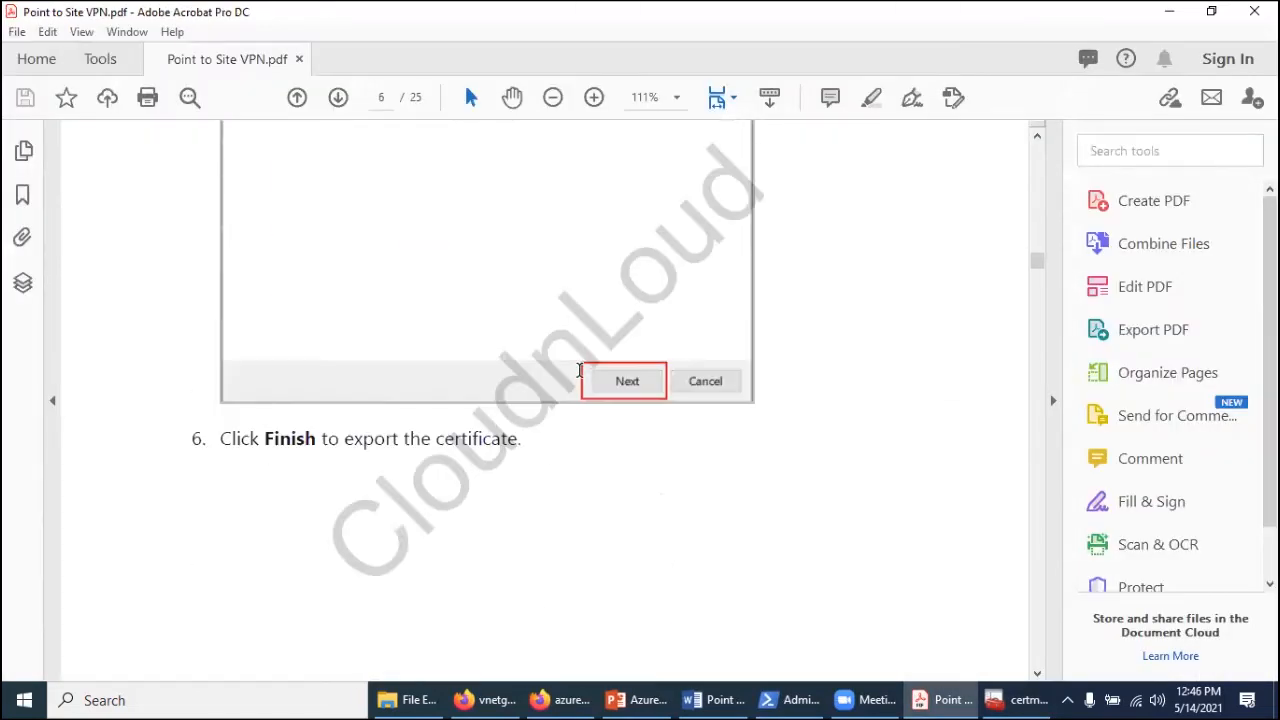
scroll(580, 368, down, 15)
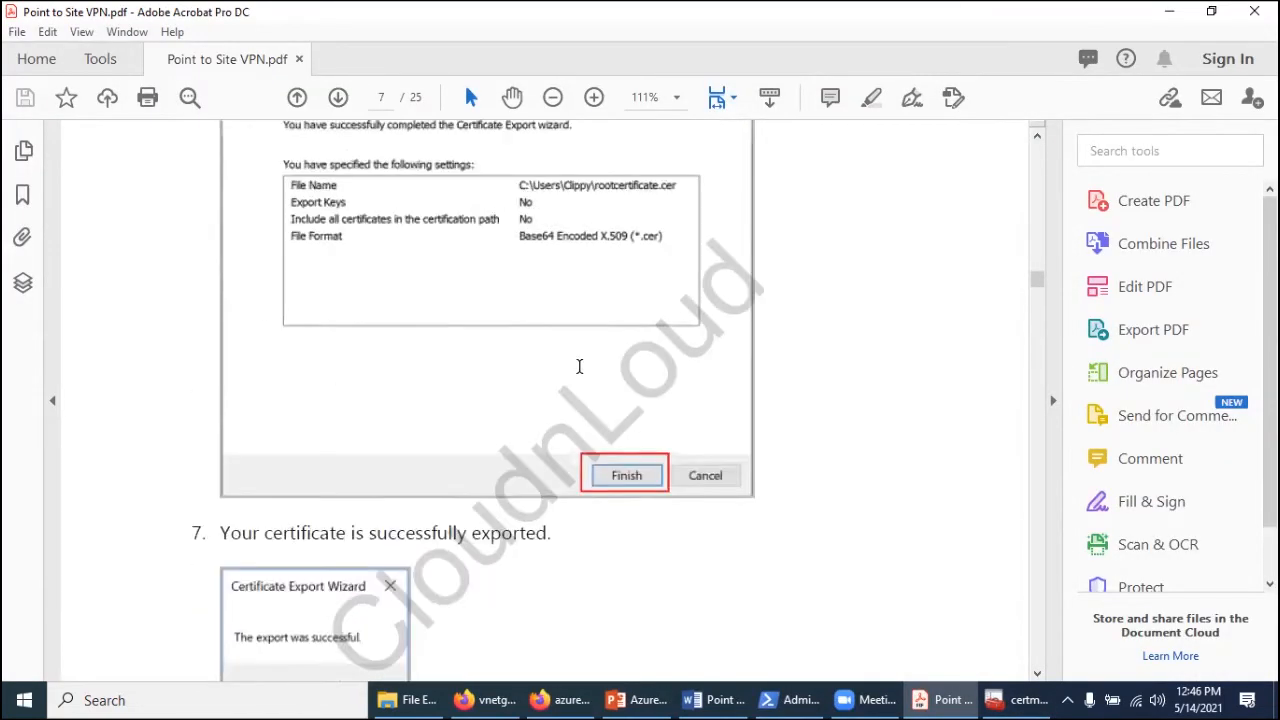
scroll(580, 368, down, 10)
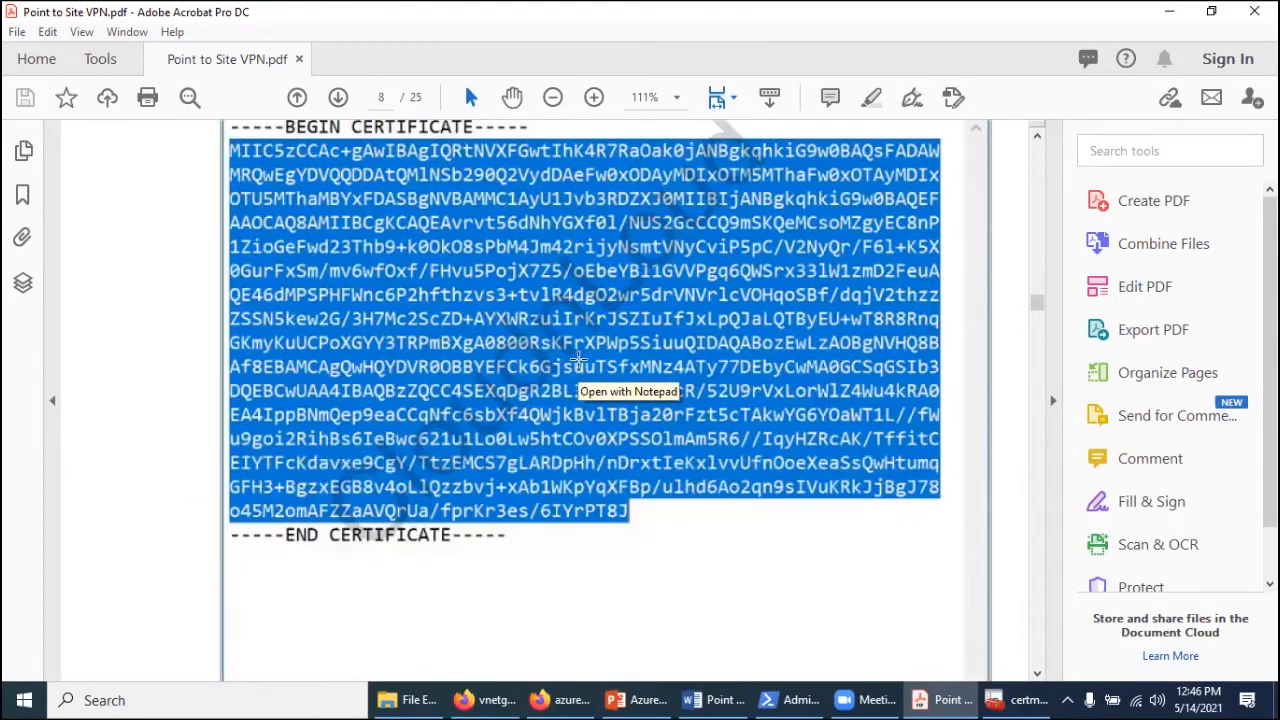
scroll(578, 362, down, 8)
scroll(577, 365, down, 5)
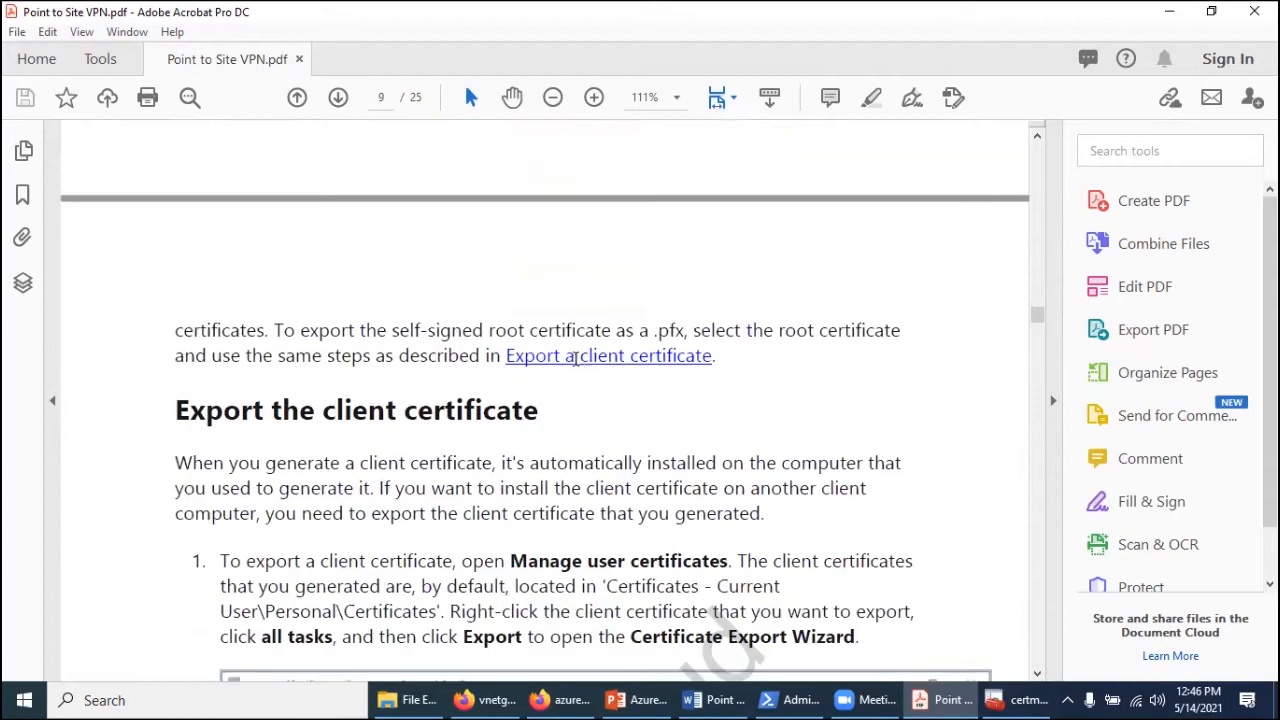
scroll(414, 366, down, 4)
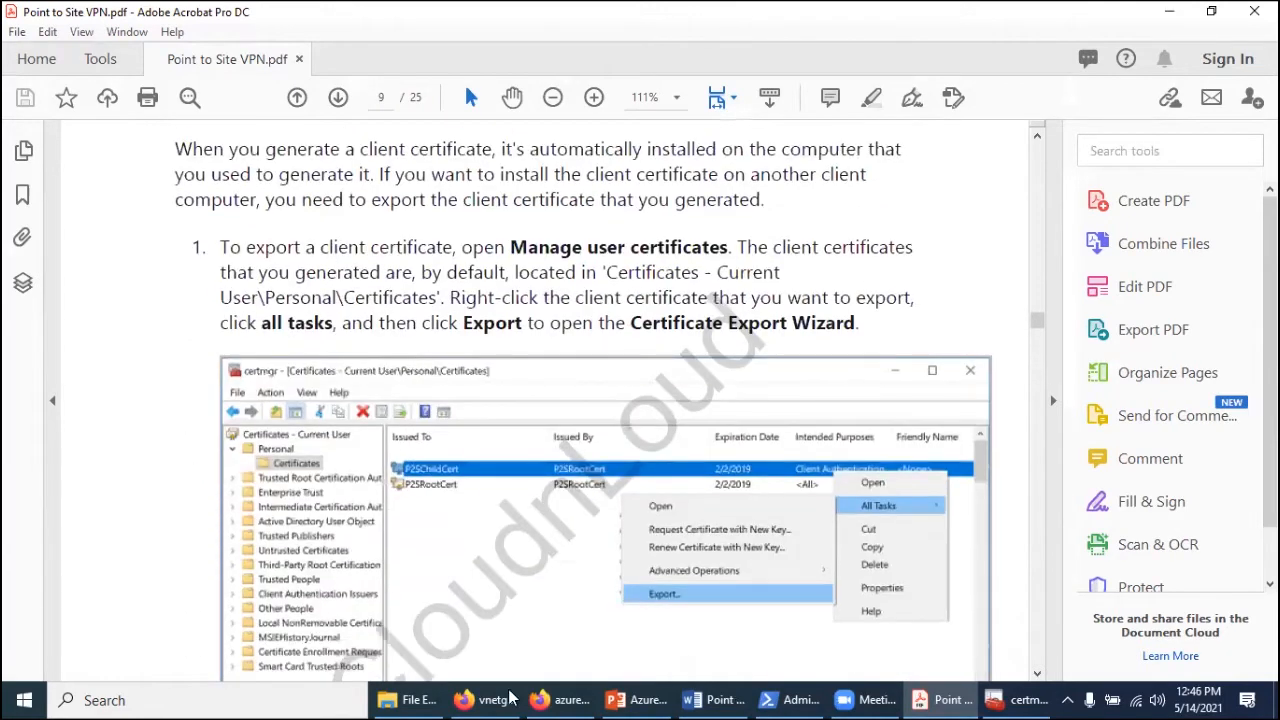
Start the Certificate Export Wizard for P2SChildCert and pass its introduction page
click(1020, 700)
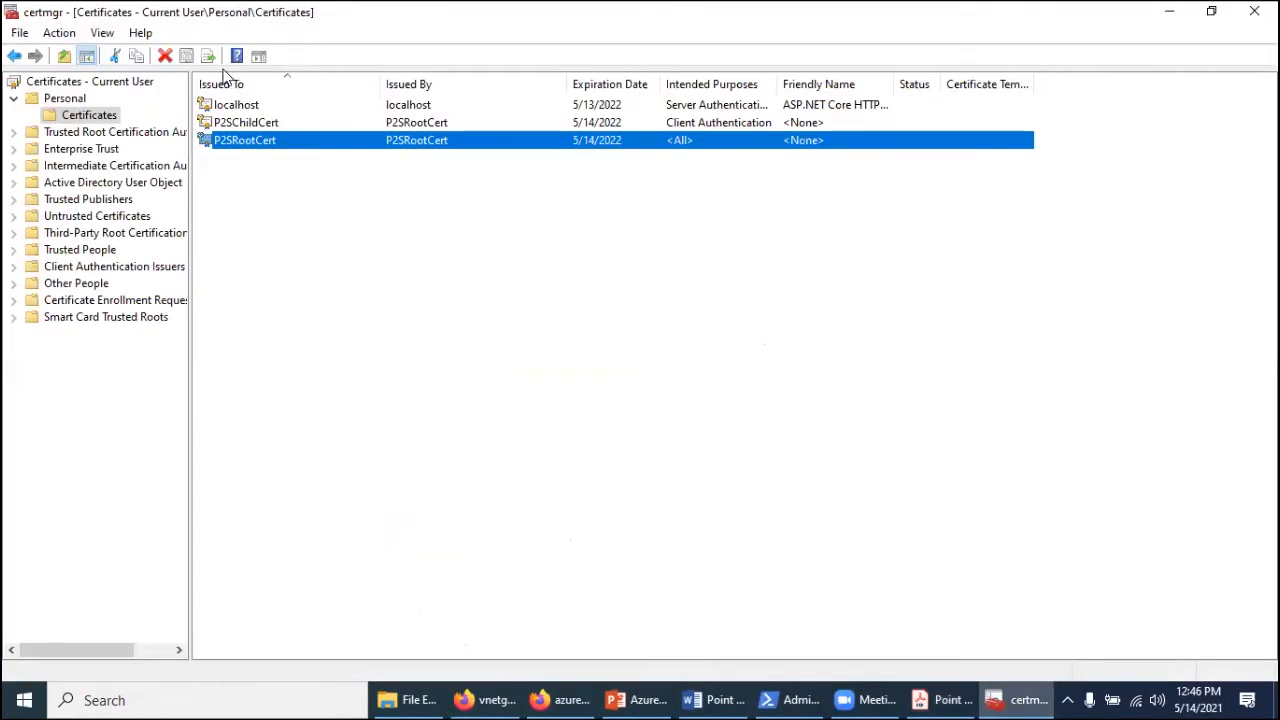
right_click(255, 127)
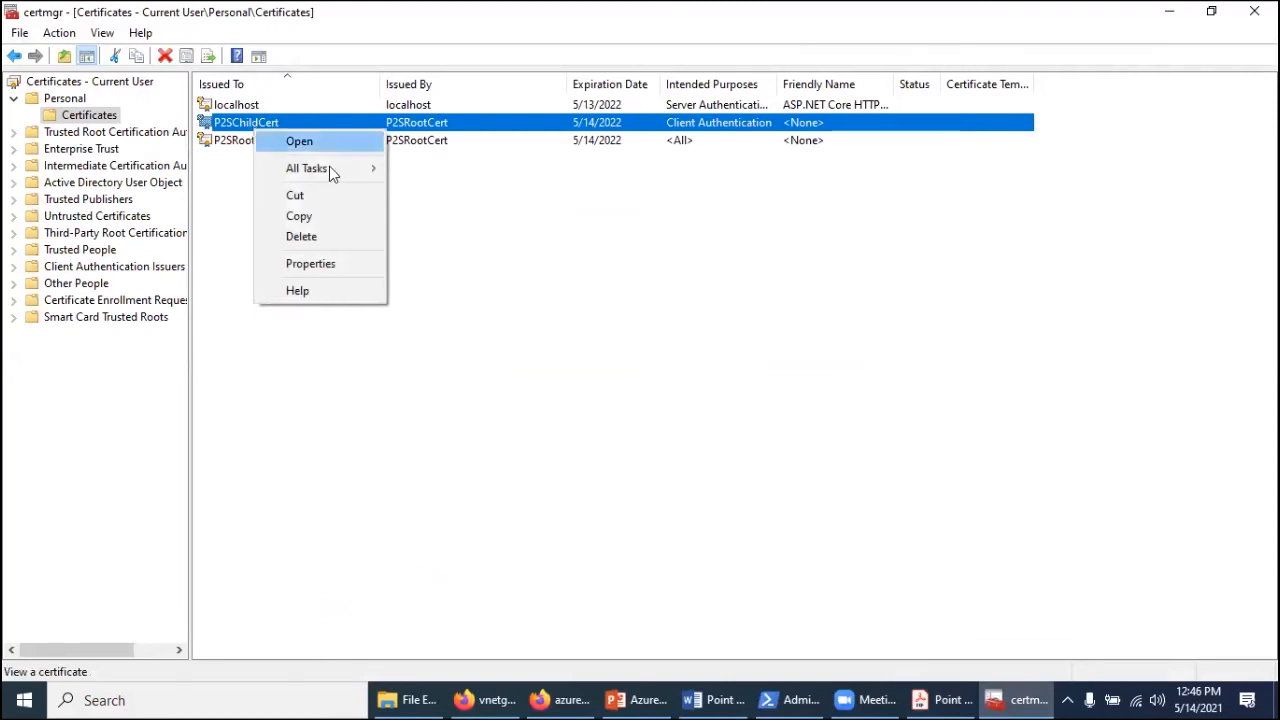
mouse_move(331, 171)
click(498, 274)
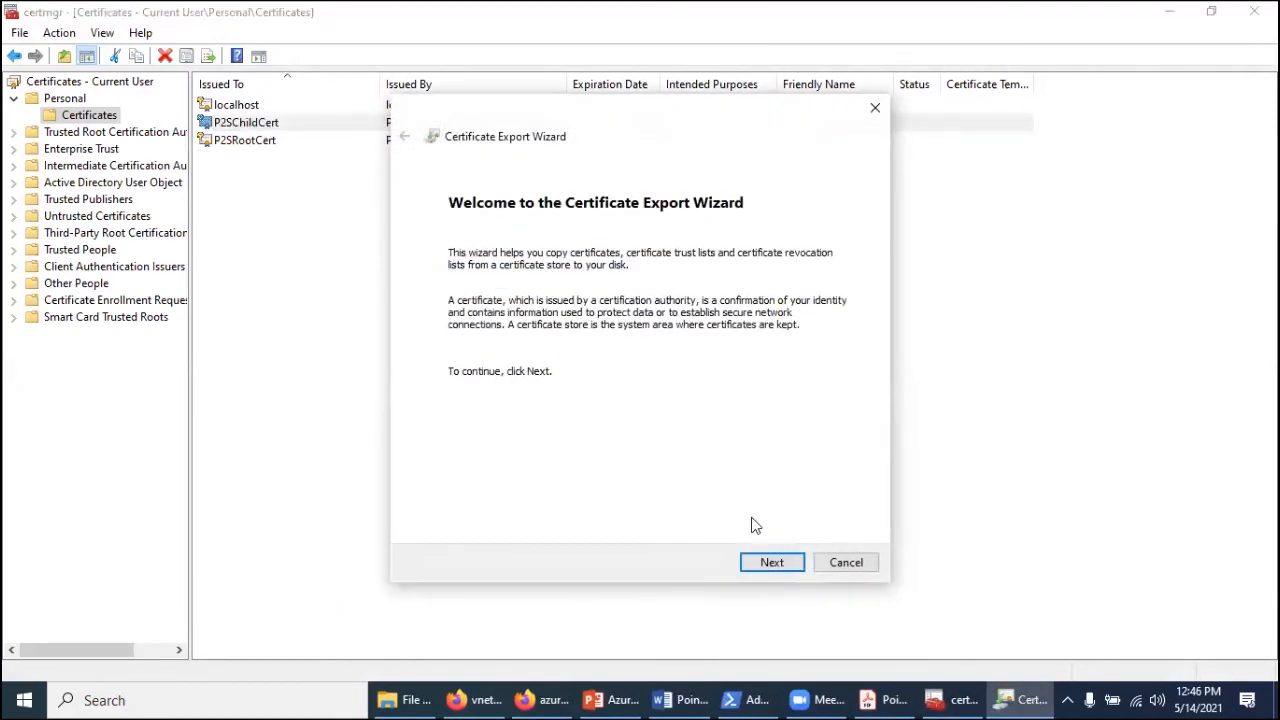
click(770, 561)
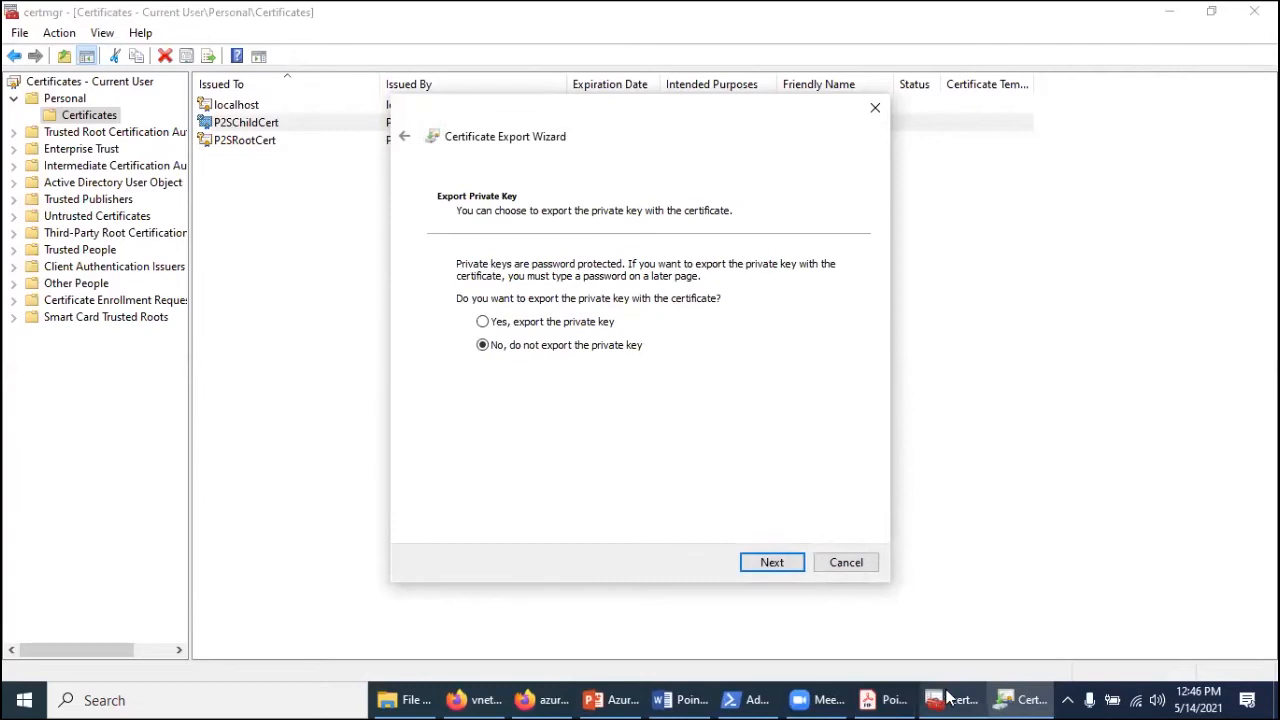
Per the guide, choose to export the private key and keep the PKCS #12 (.PFX) format
click(887, 700)
scroll(758, 456, down, 5)
scroll(758, 456, down, 8)
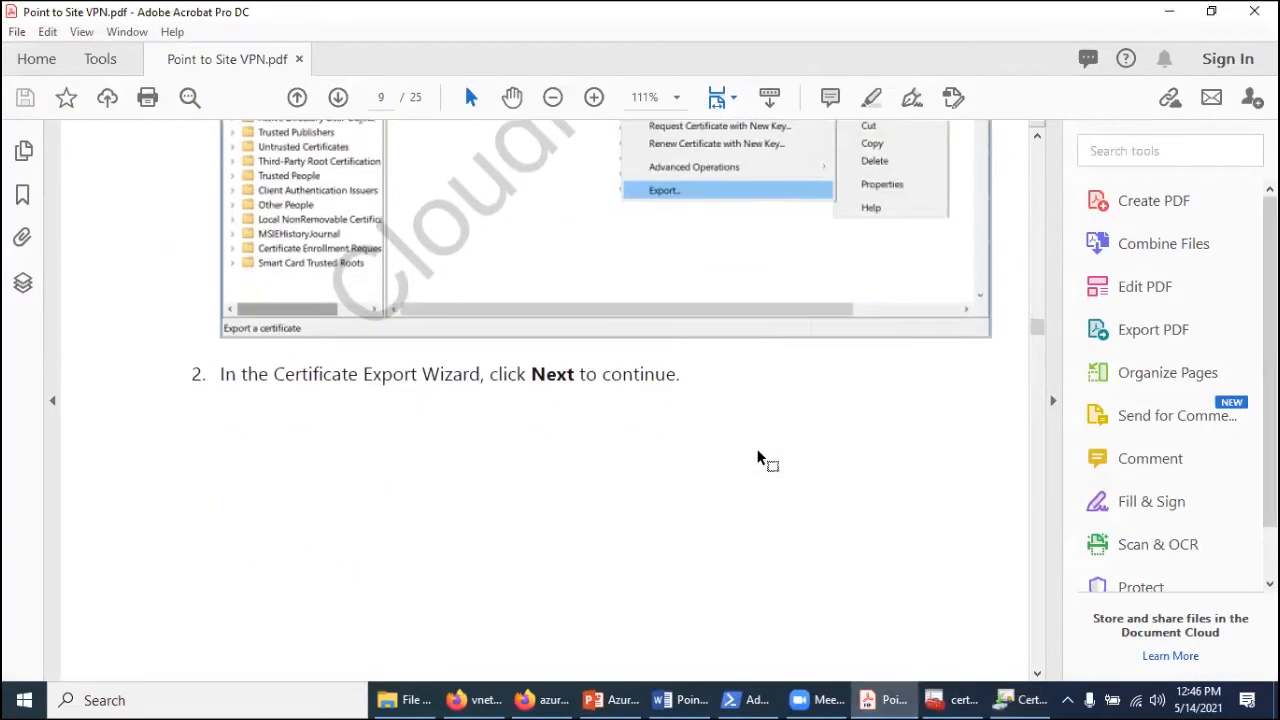
scroll(648, 385, down, 10)
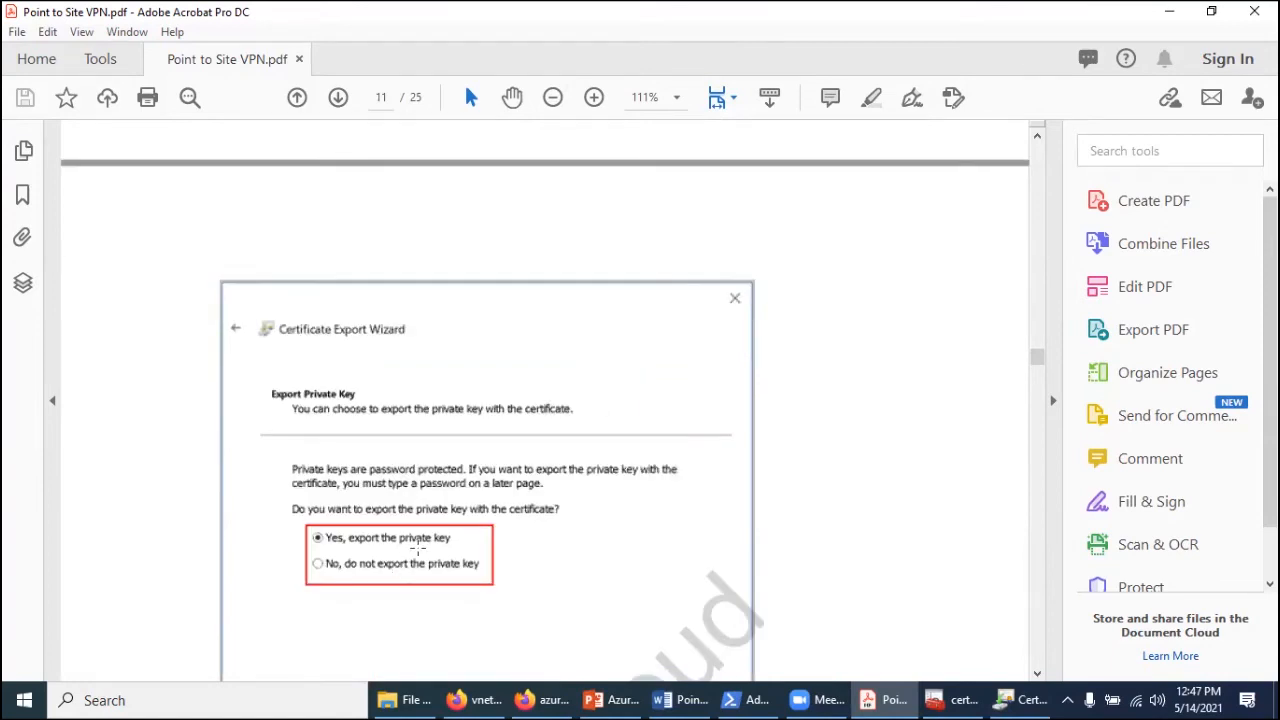
click(1020, 700)
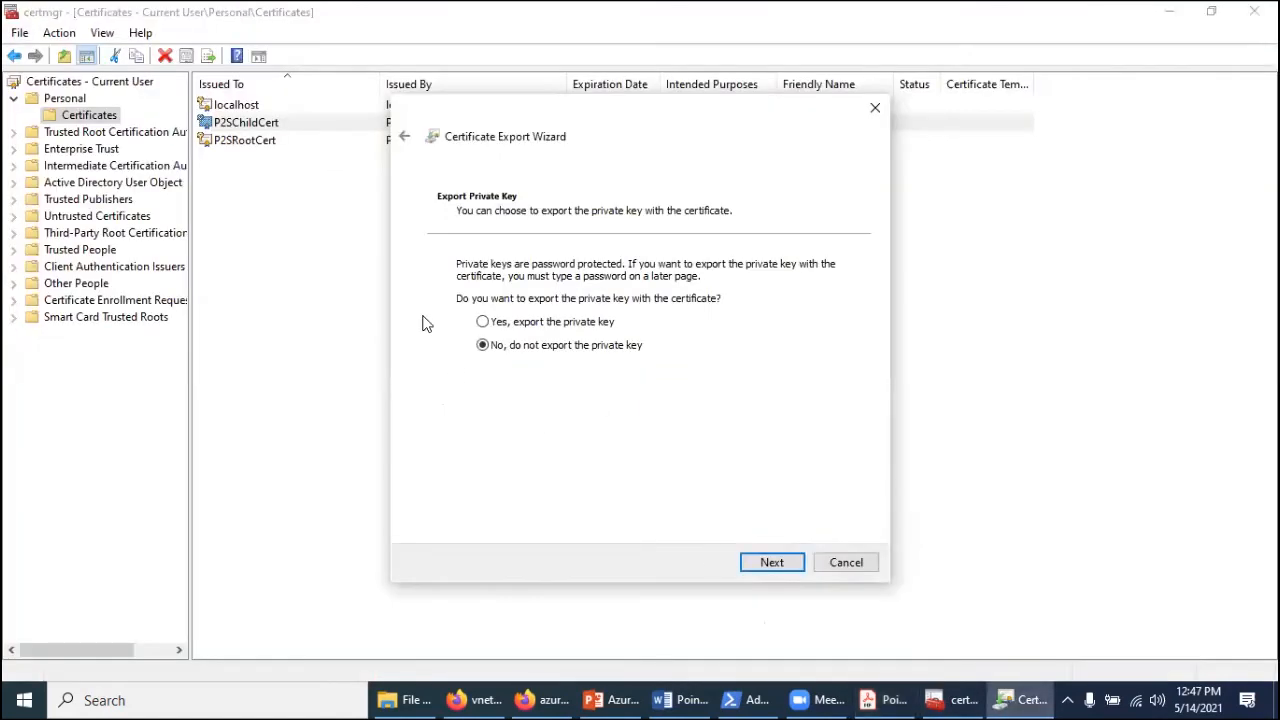
click(500, 323)
click(771, 563)
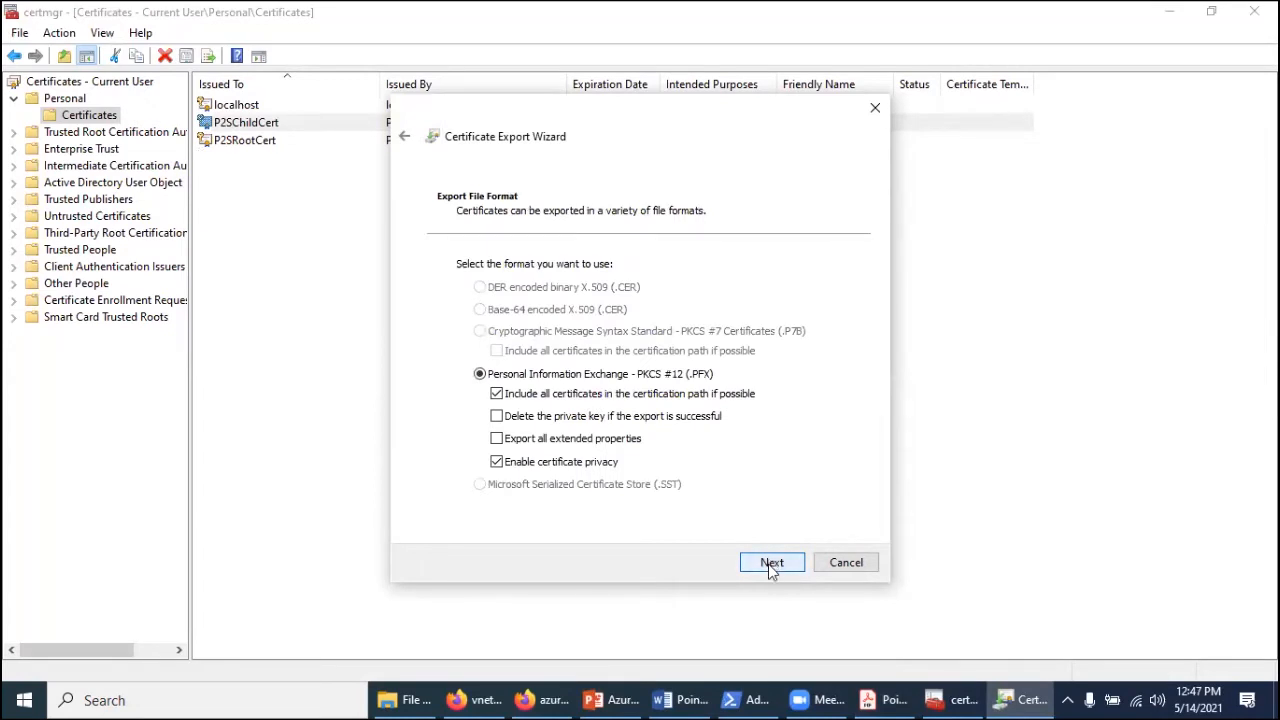
click(771, 563)
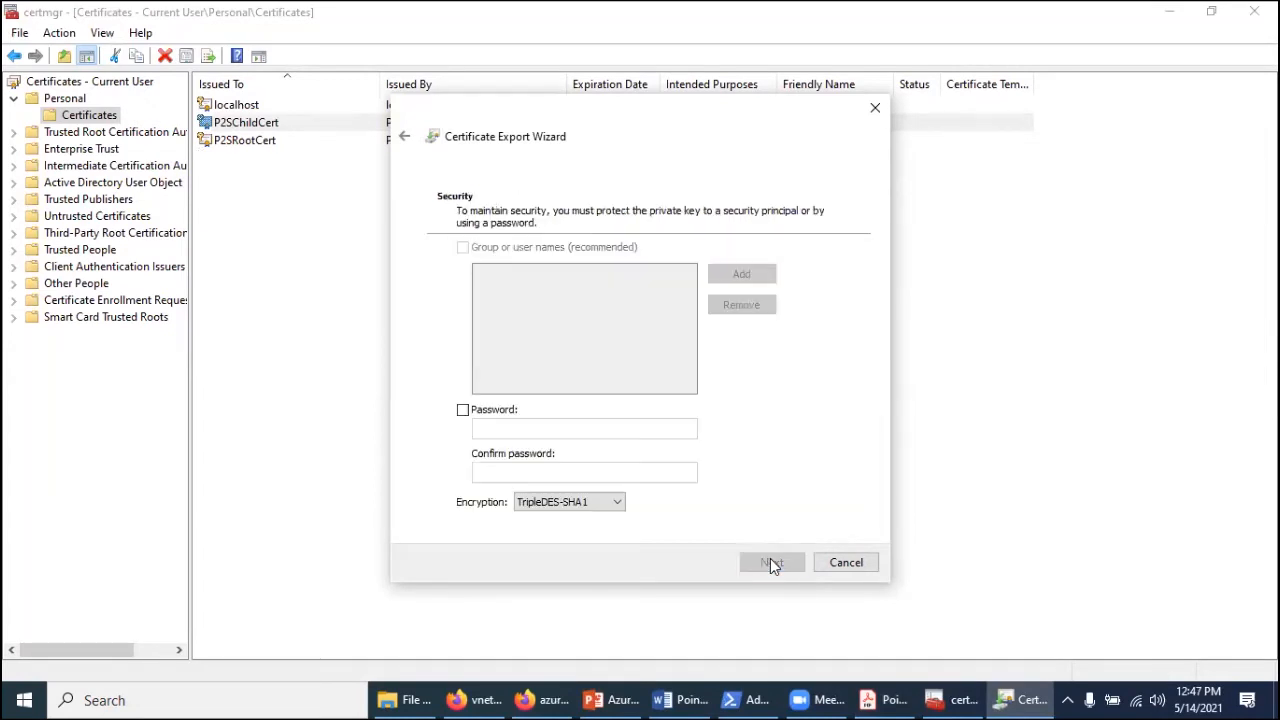
Protect the export with a password, entering and confirming it
click(476, 411)
click(500, 430)
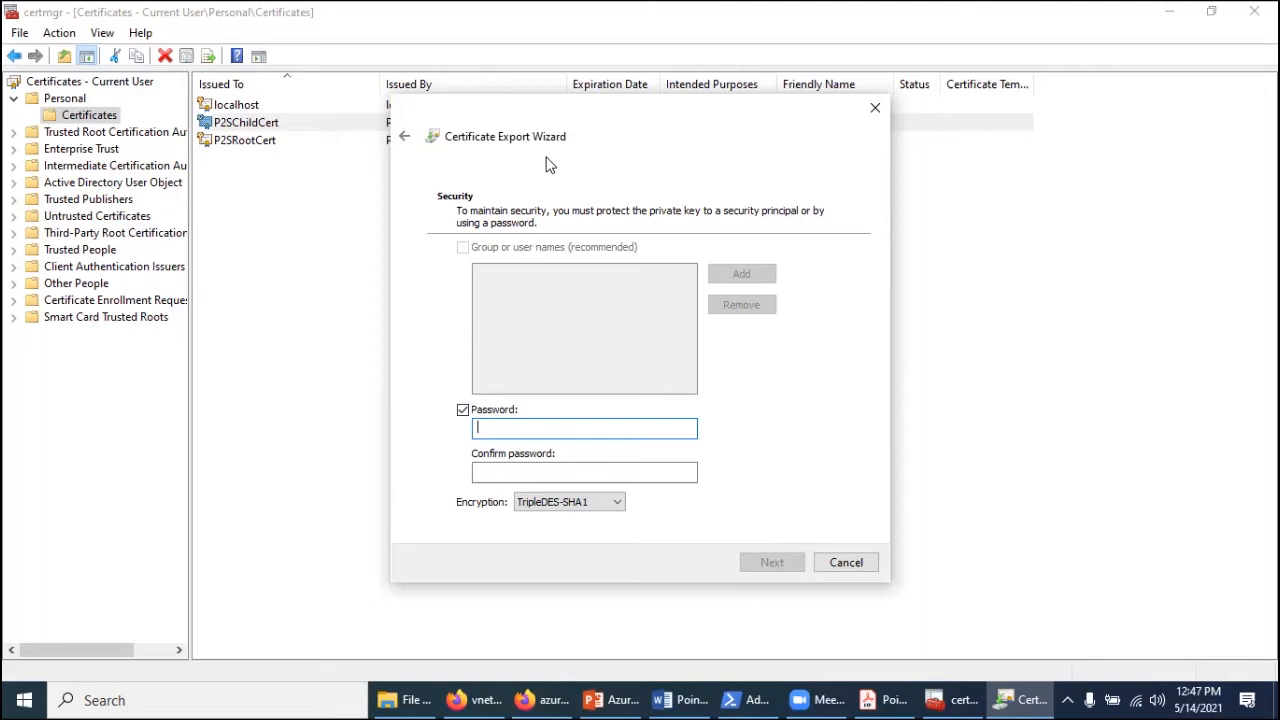
text(••)
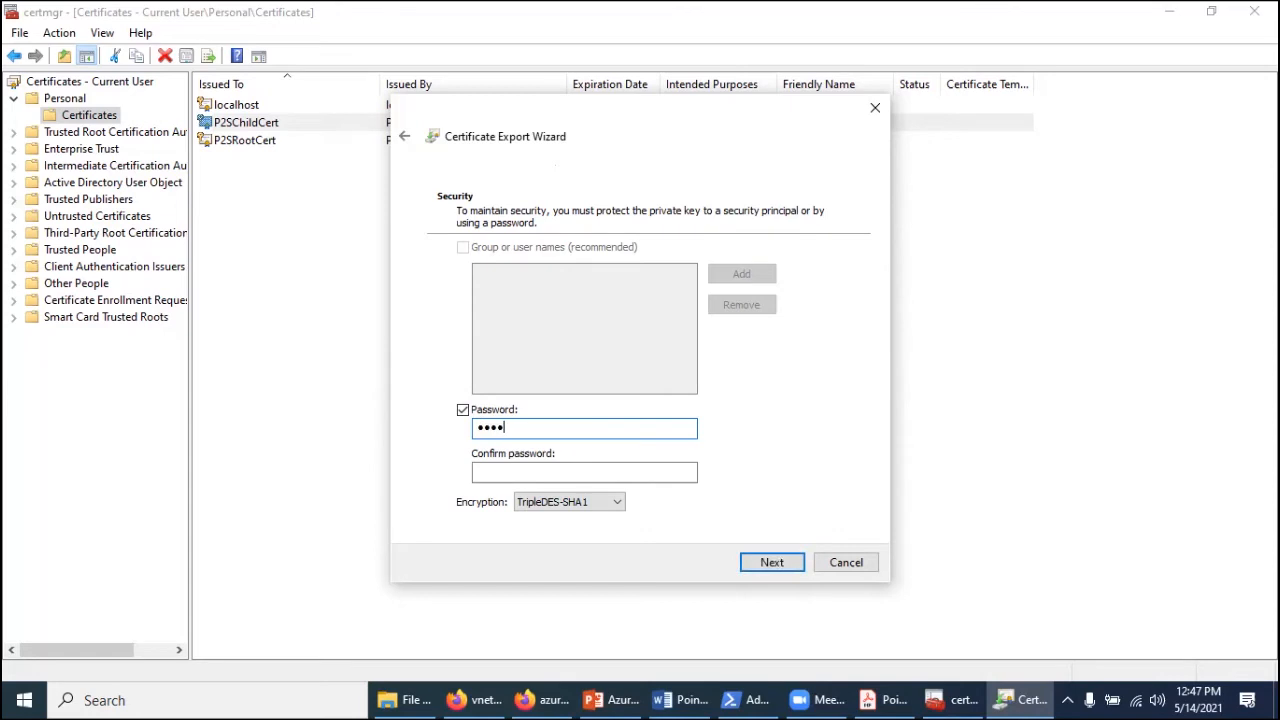
click(478, 472)
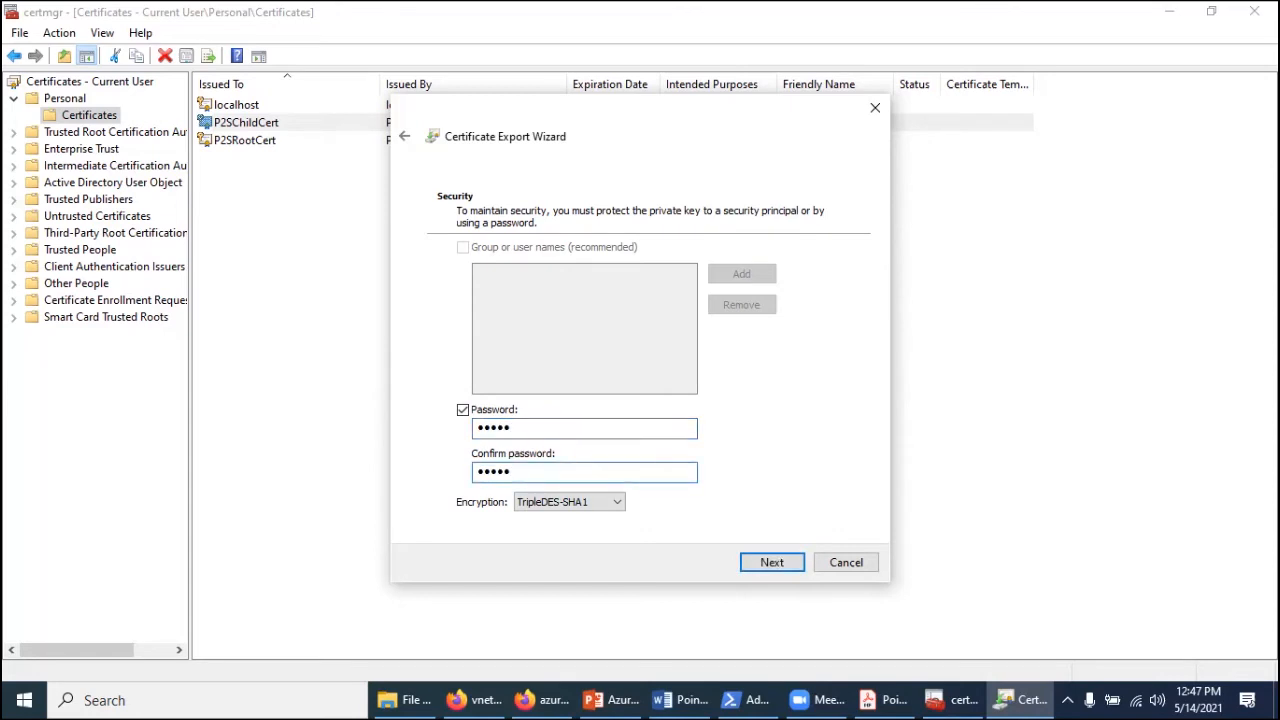
Save it as childcertificate.pfx in Downloads and finish the export
click(774, 562)
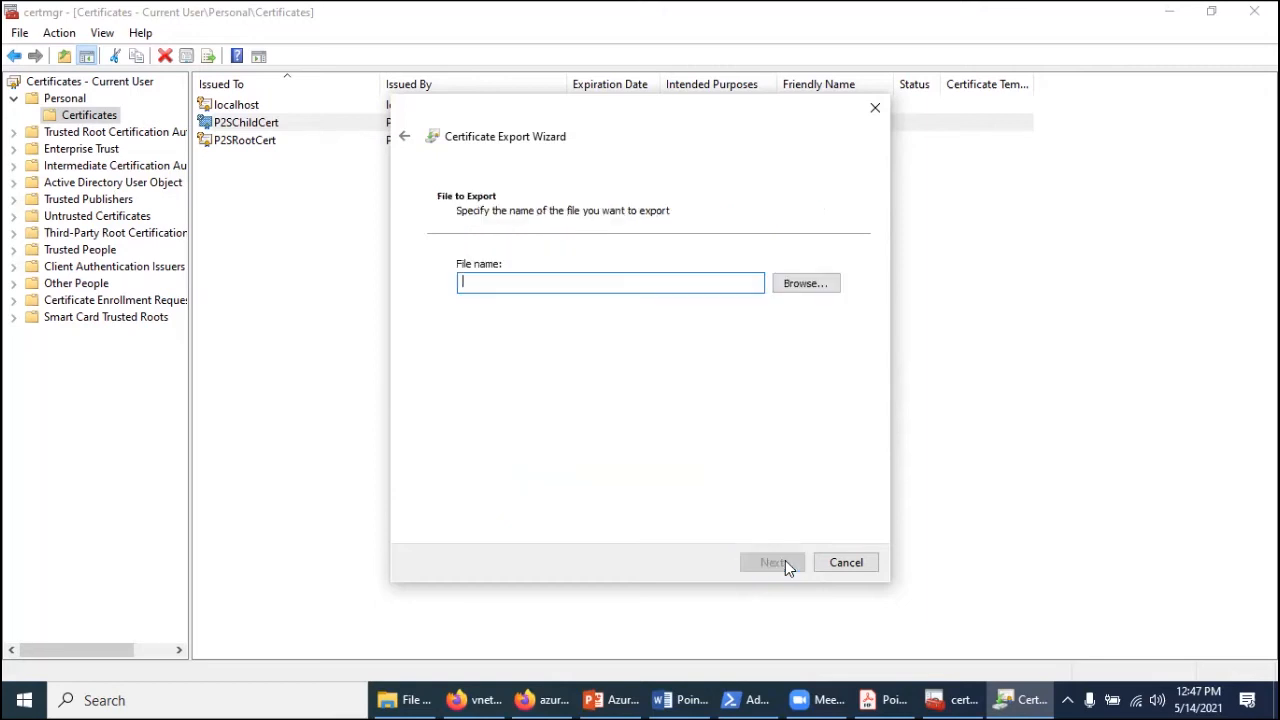
click(805, 283)
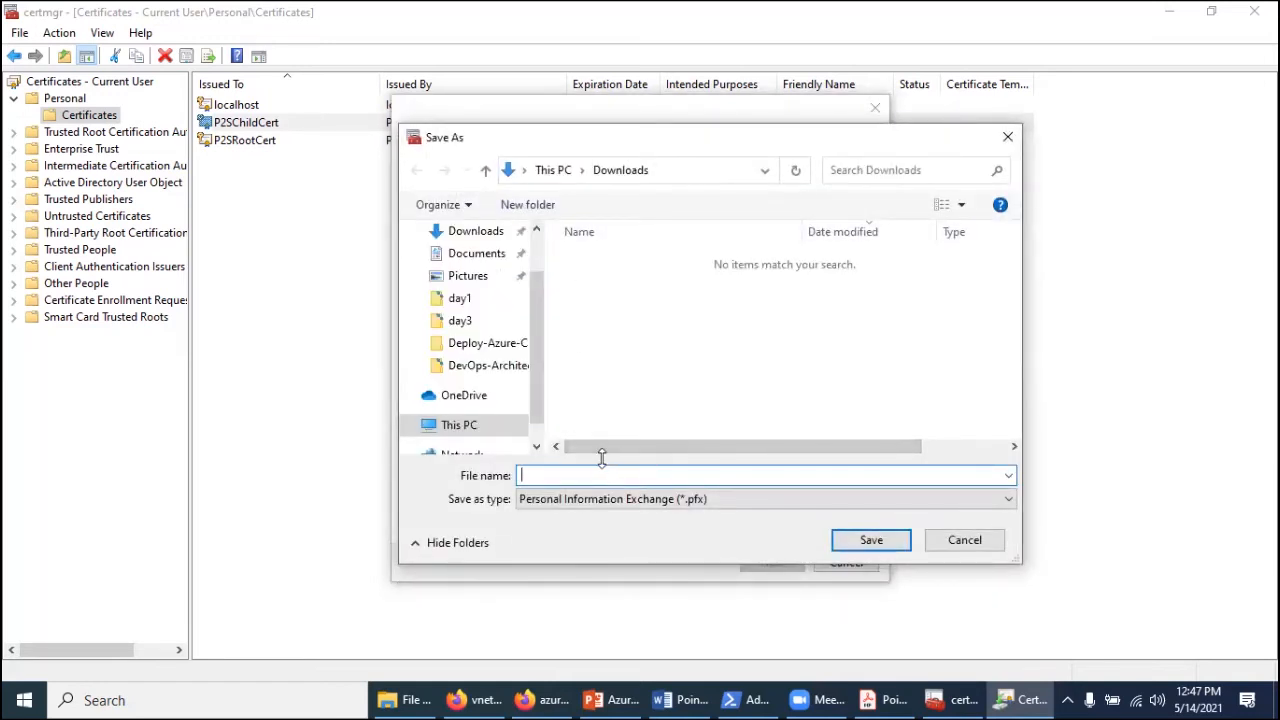
text(childcertificate)
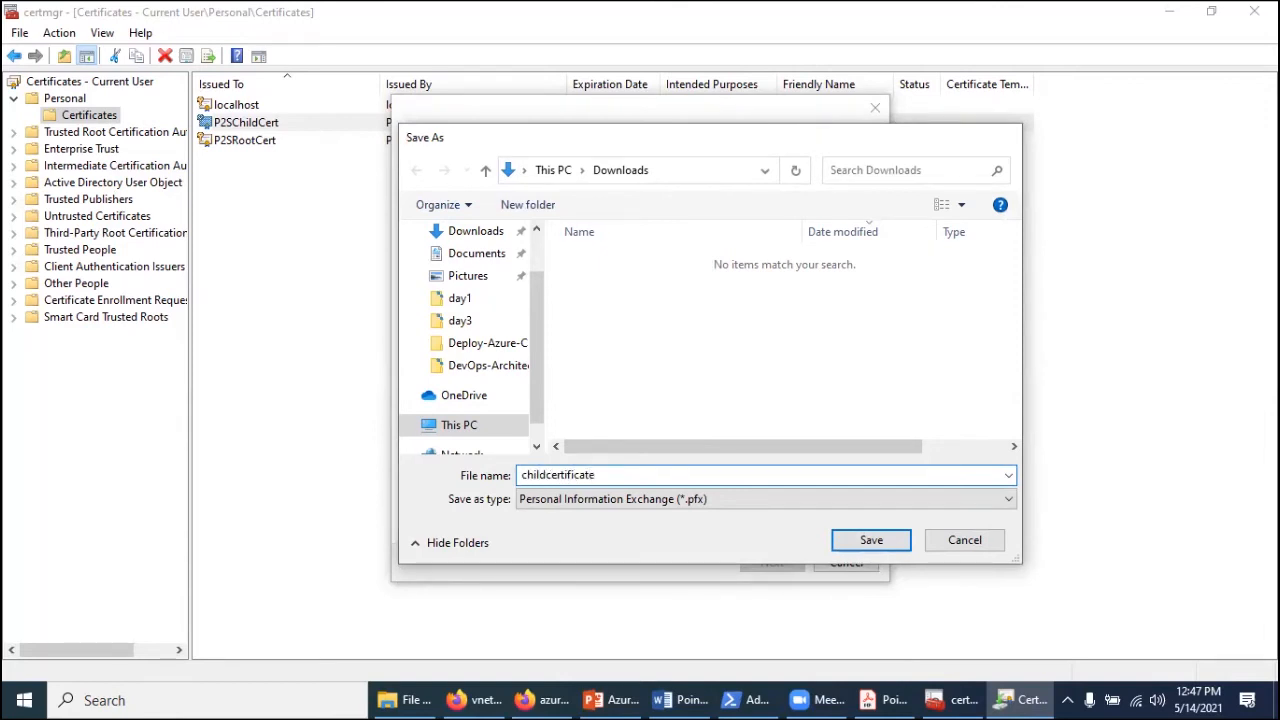
key(Return)
click(757, 566)
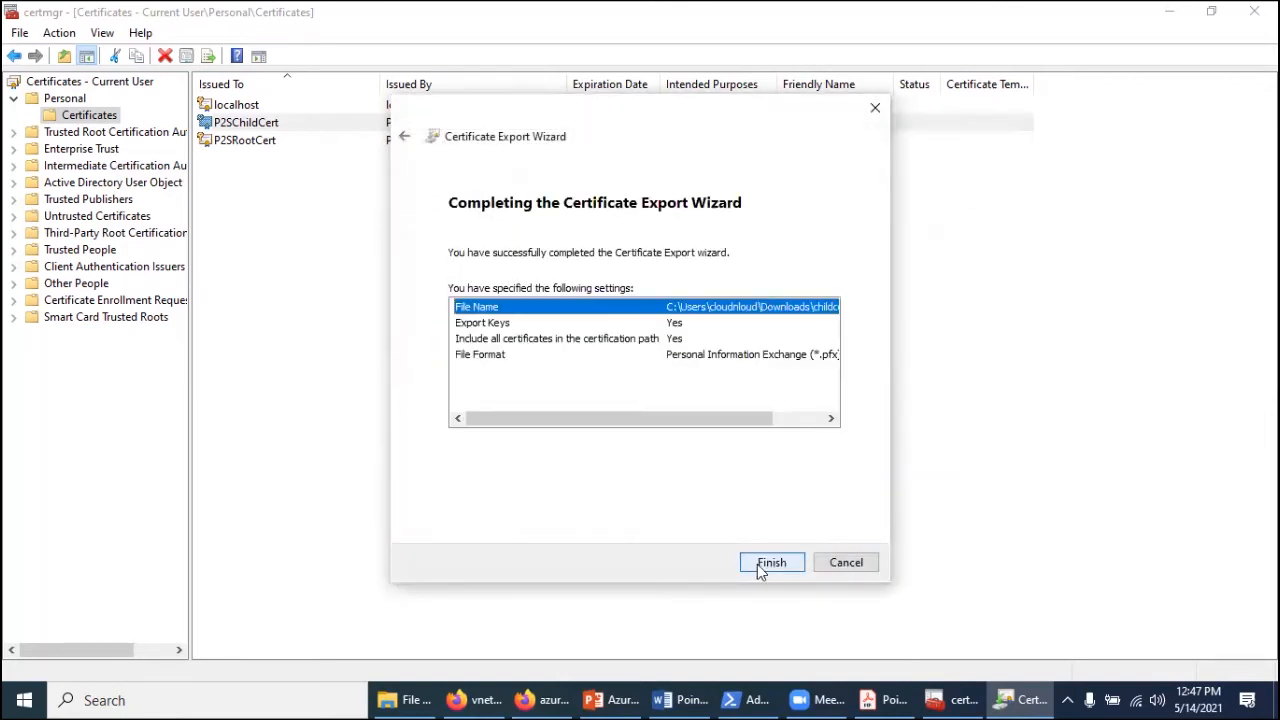
click(768, 566)
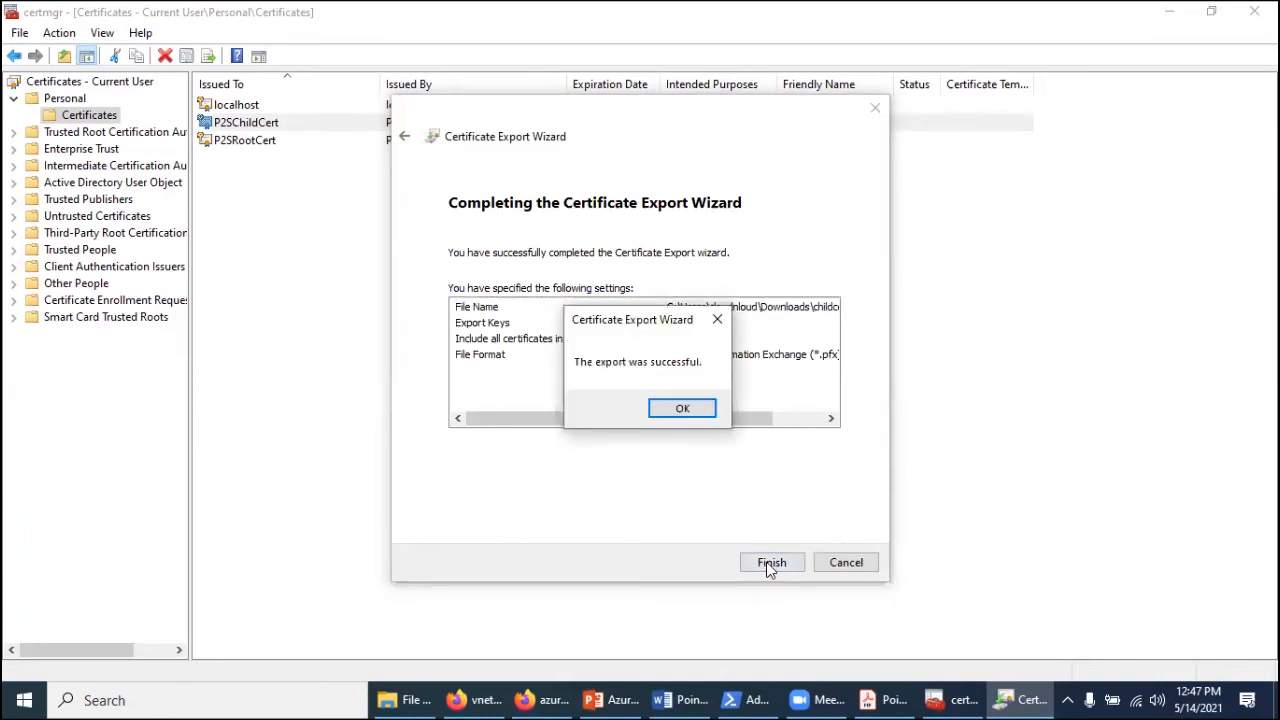
click(677, 408)
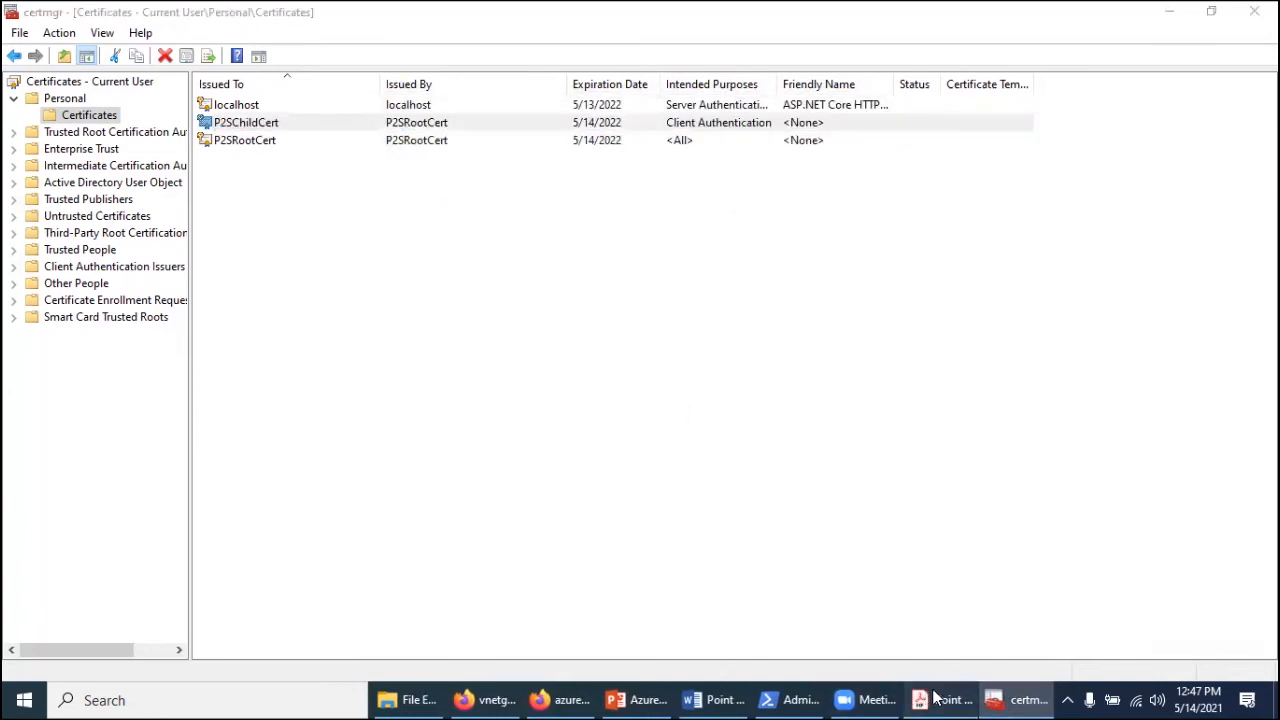
Scroll the guide to page 16's Point-to-site screenshot, then show Downloads in File Explorer
click(912, 700)
scroll(540, 443, down, 8)
scroll(540, 443, down, 20)
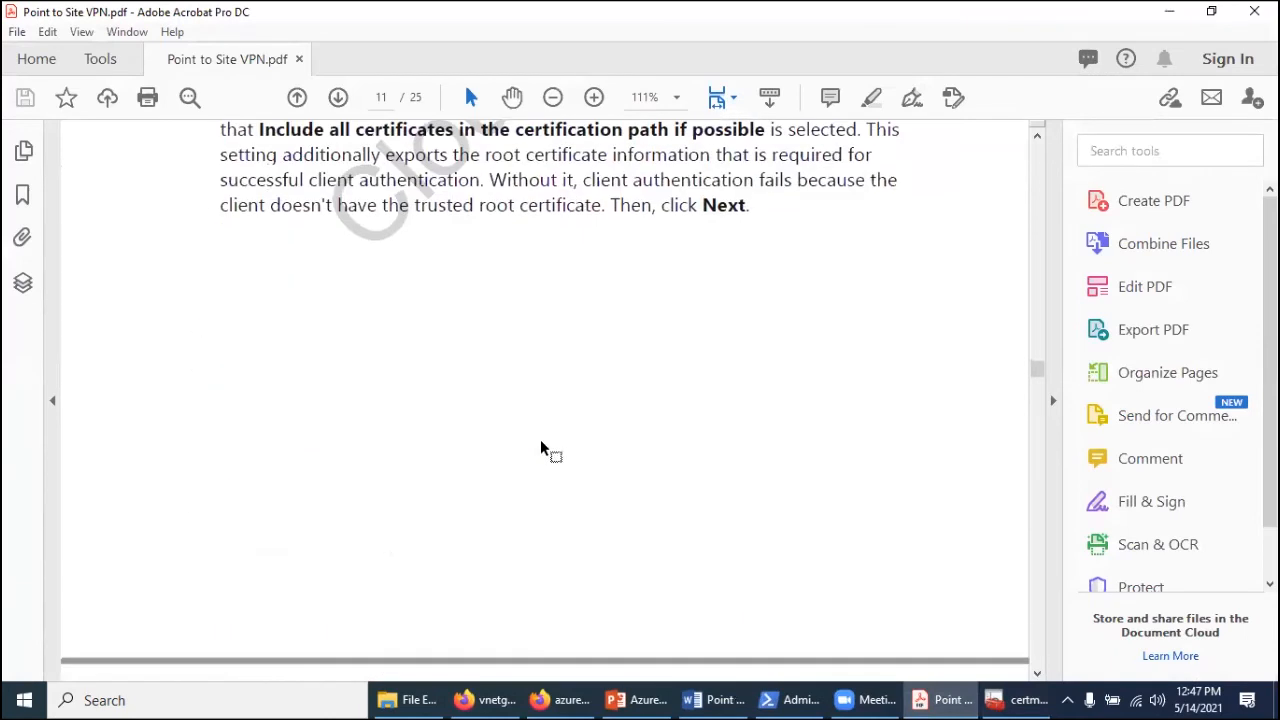
scroll(545, 445, down, 20)
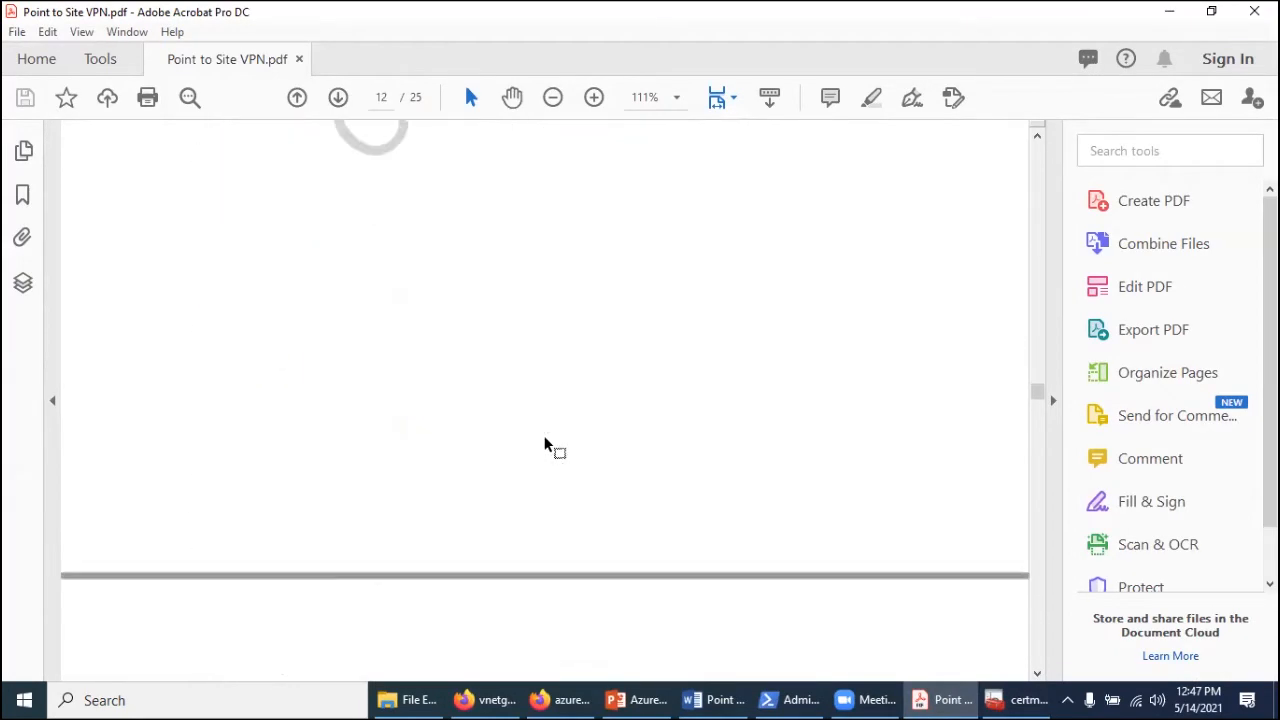
scroll(544, 437, down, 20)
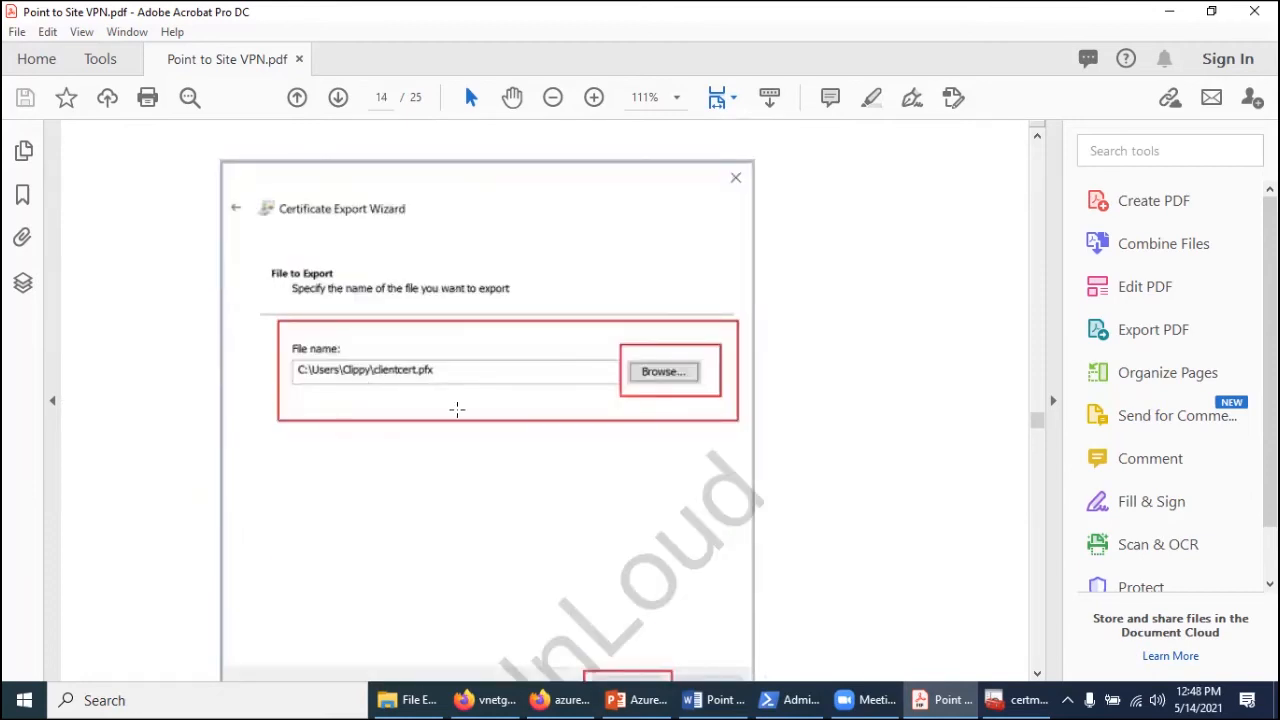
scroll(474, 409, down, 15)
scroll(476, 407, down, 20)
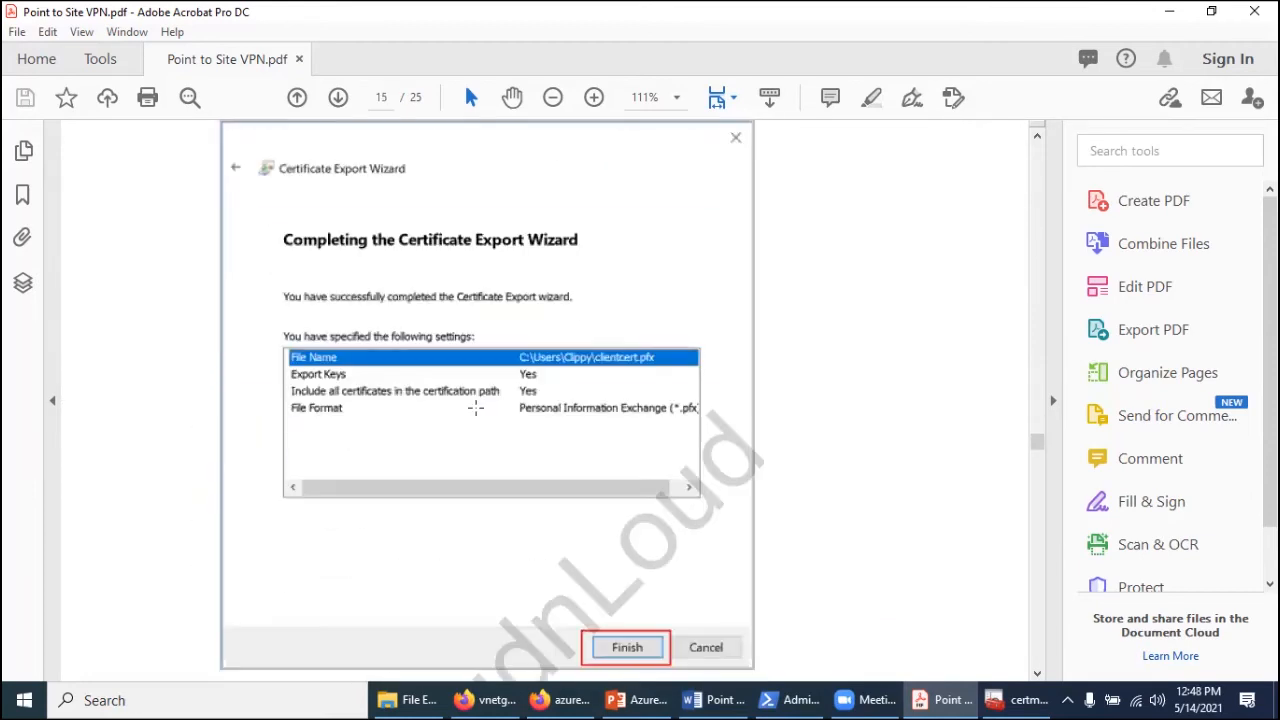
scroll(477, 406, down, 1)
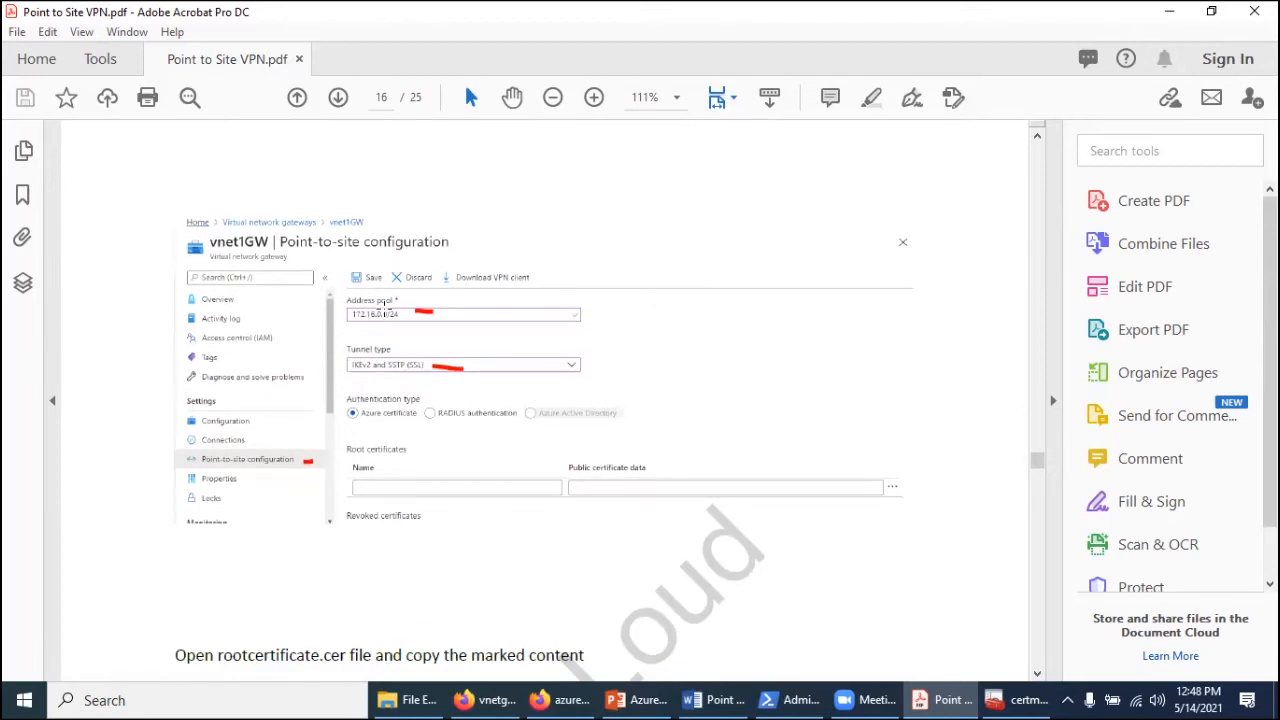
scroll(513, 440, up, 2)
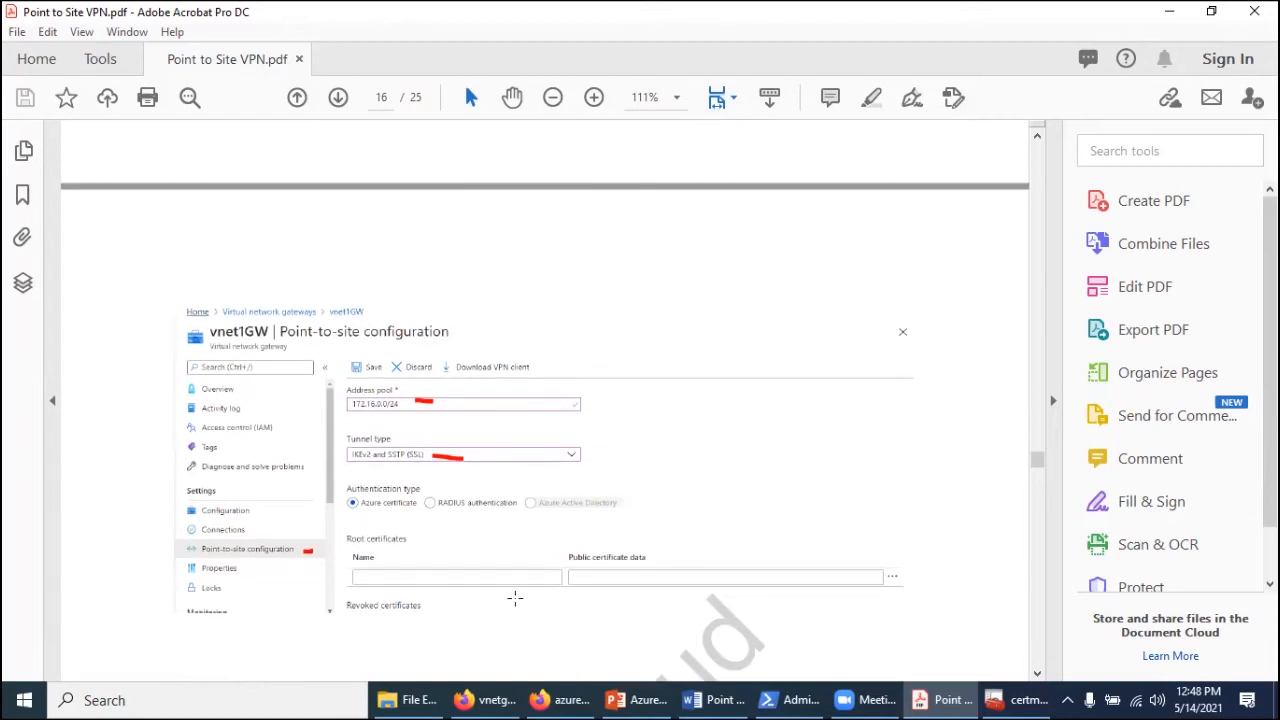
click(405, 700)
click(80, 158)
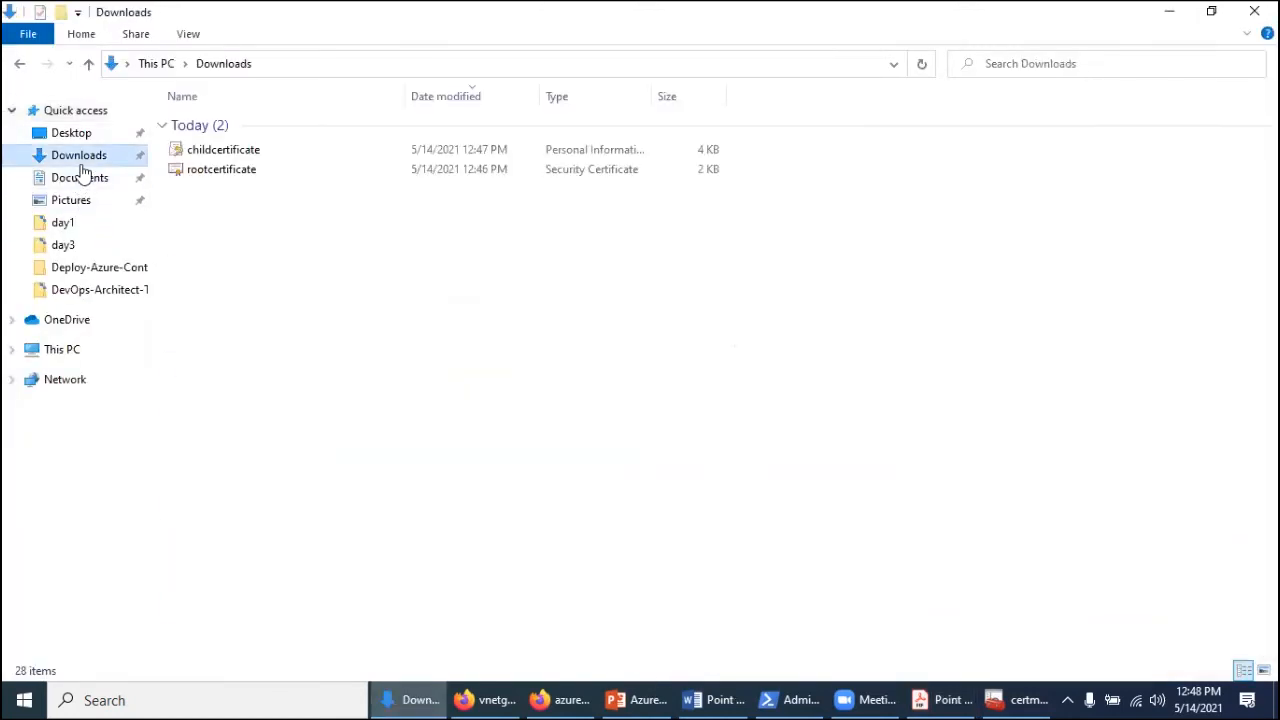
Open rootcertificate in Notepad++ to view its Base-64 certificate text
double_click(204, 175)
right_click(205, 178)
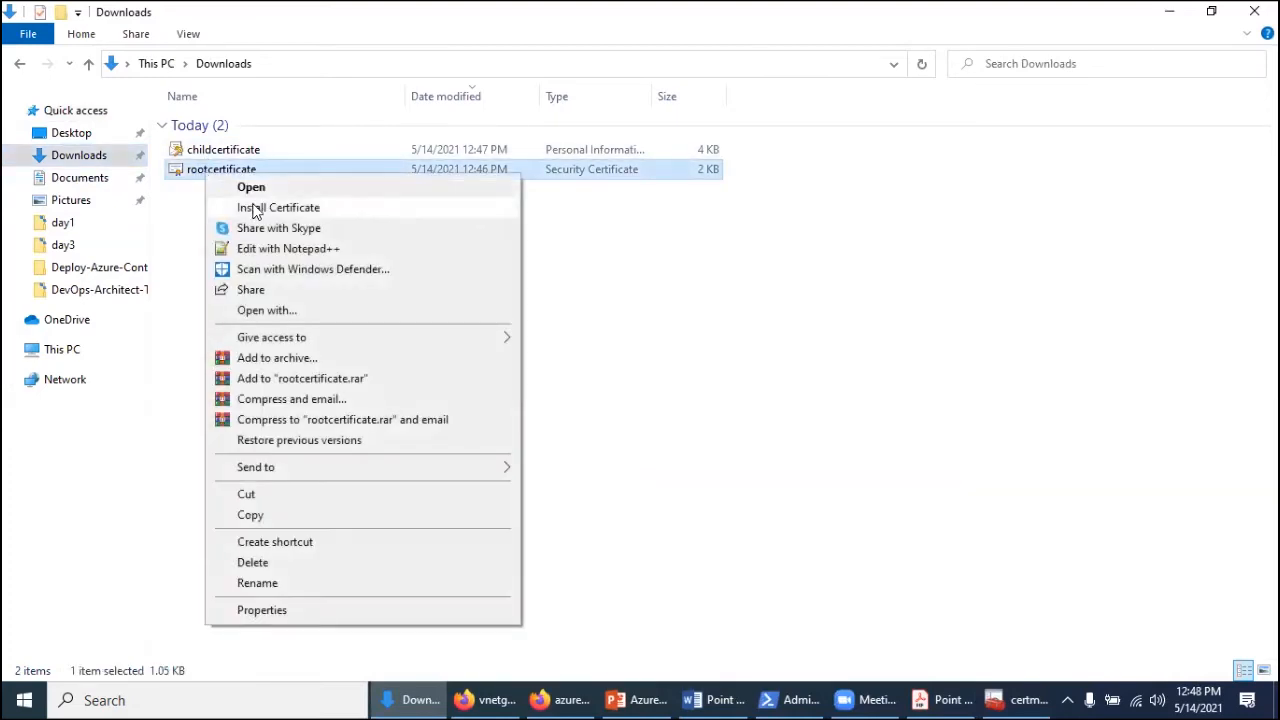
click(316, 249)
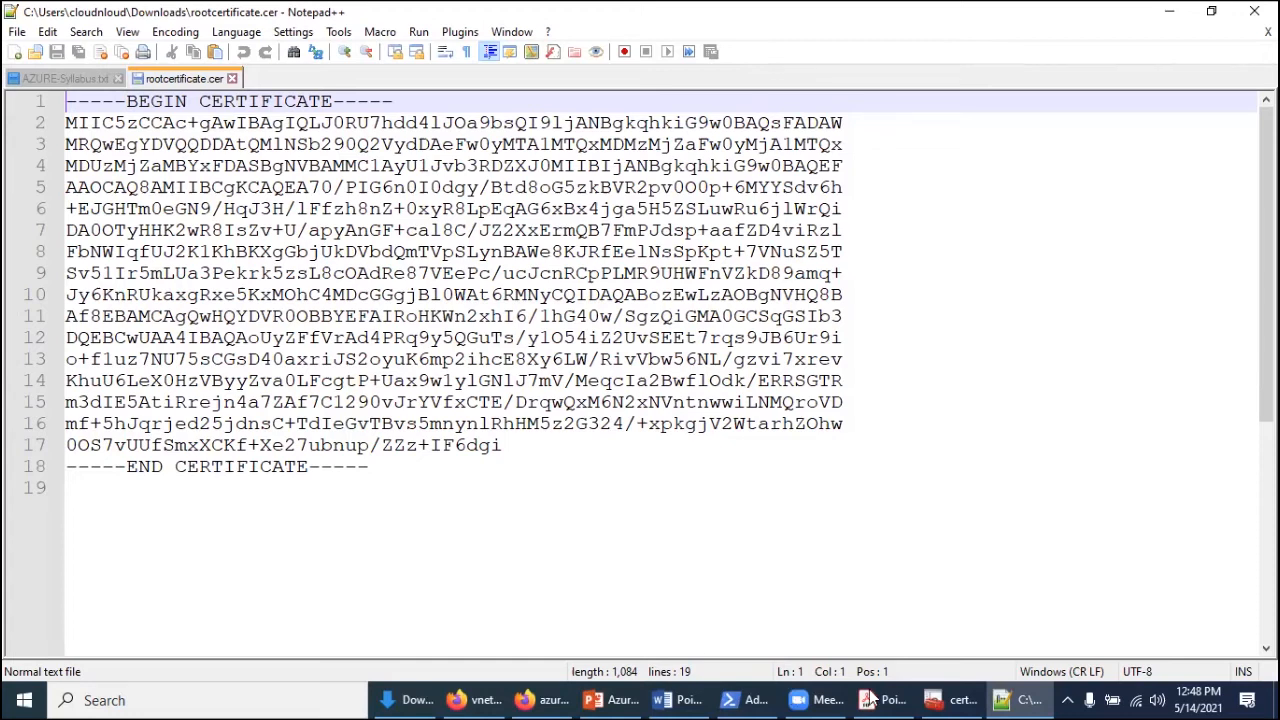
Switch to the Firefox window showing the vnetgw gateway in the Azure portal
mouse_move(879, 697)
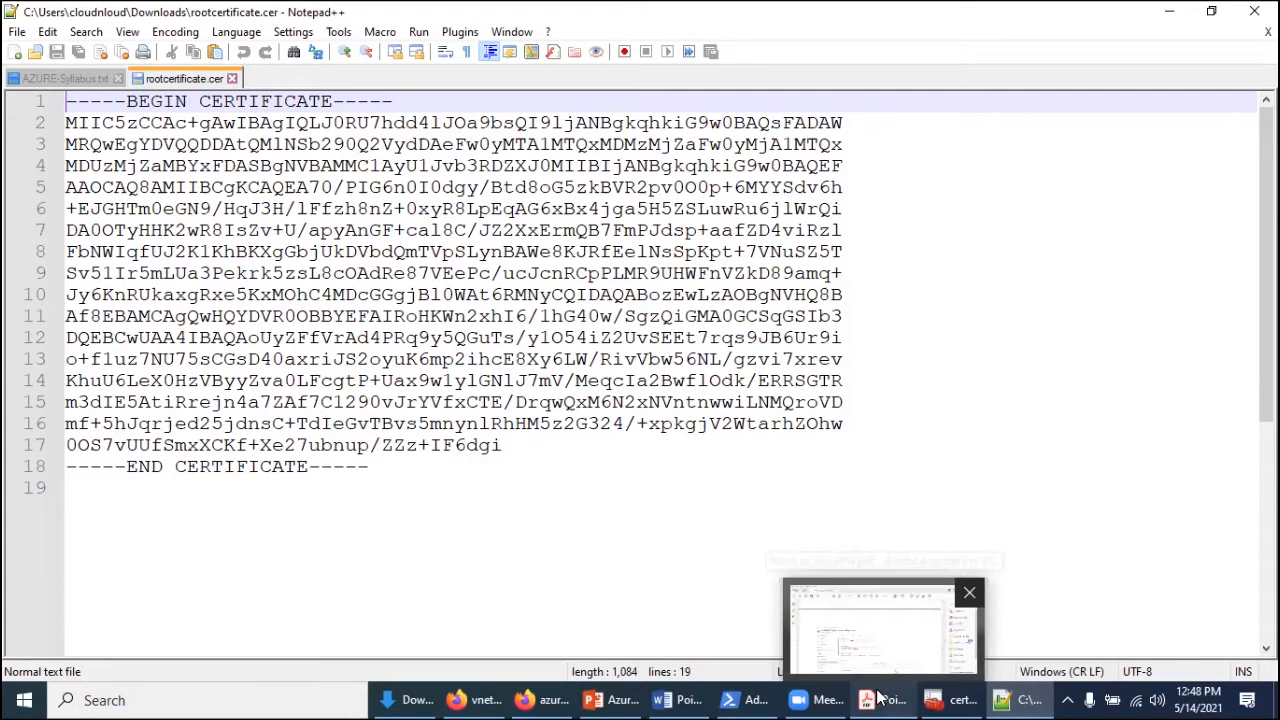
mouse_move(489, 697)
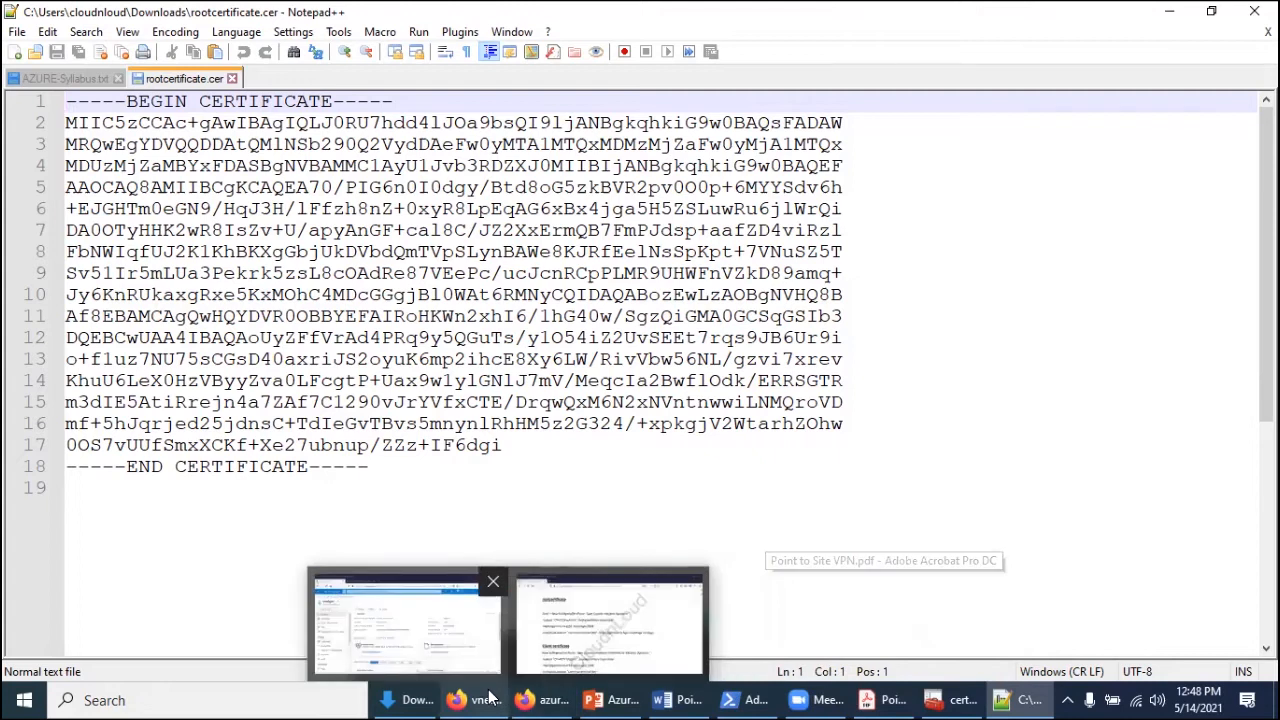
click(455, 625)
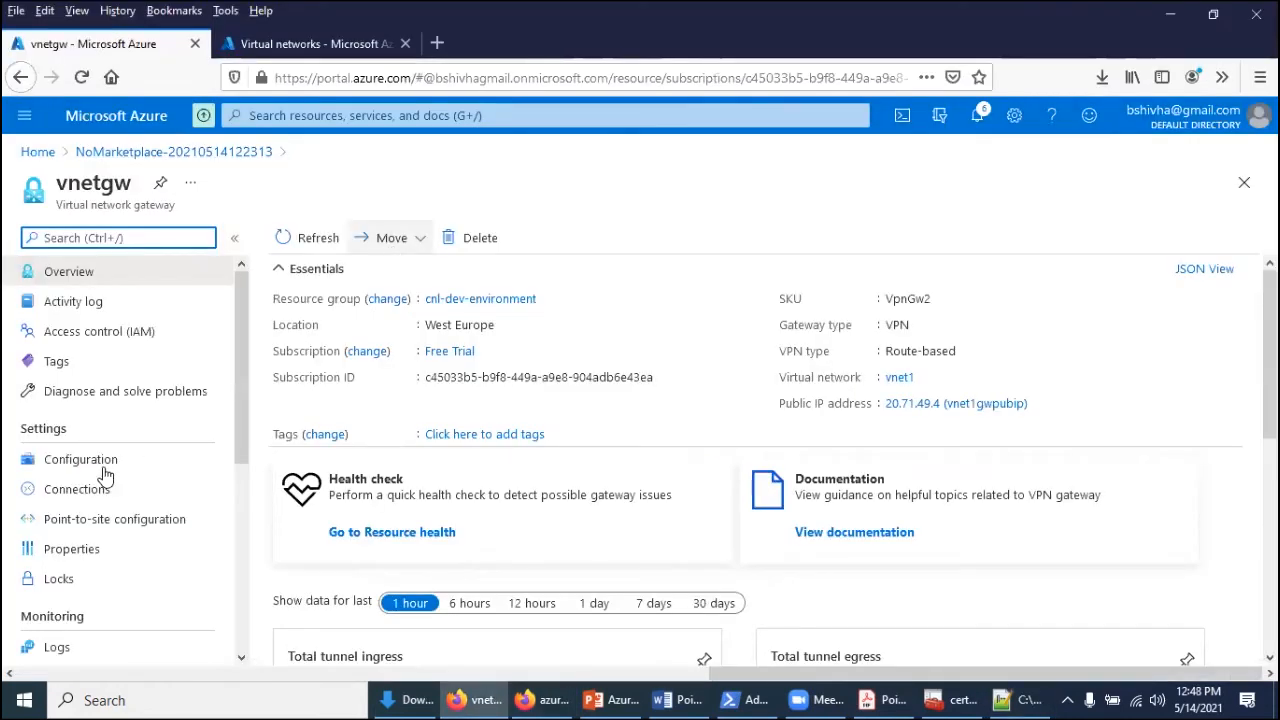
Go from vnetgw's Connections to its Point-to-site configuration and start configuring it
click(82, 488)
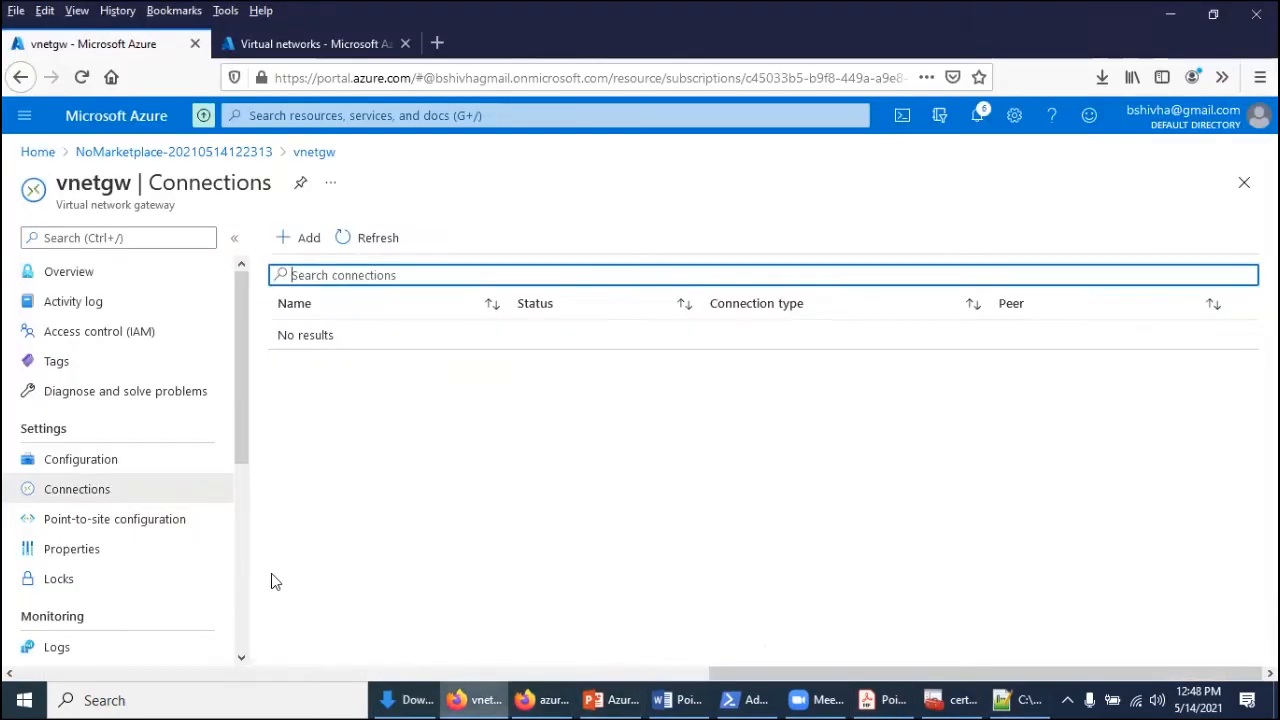
click(129, 521)
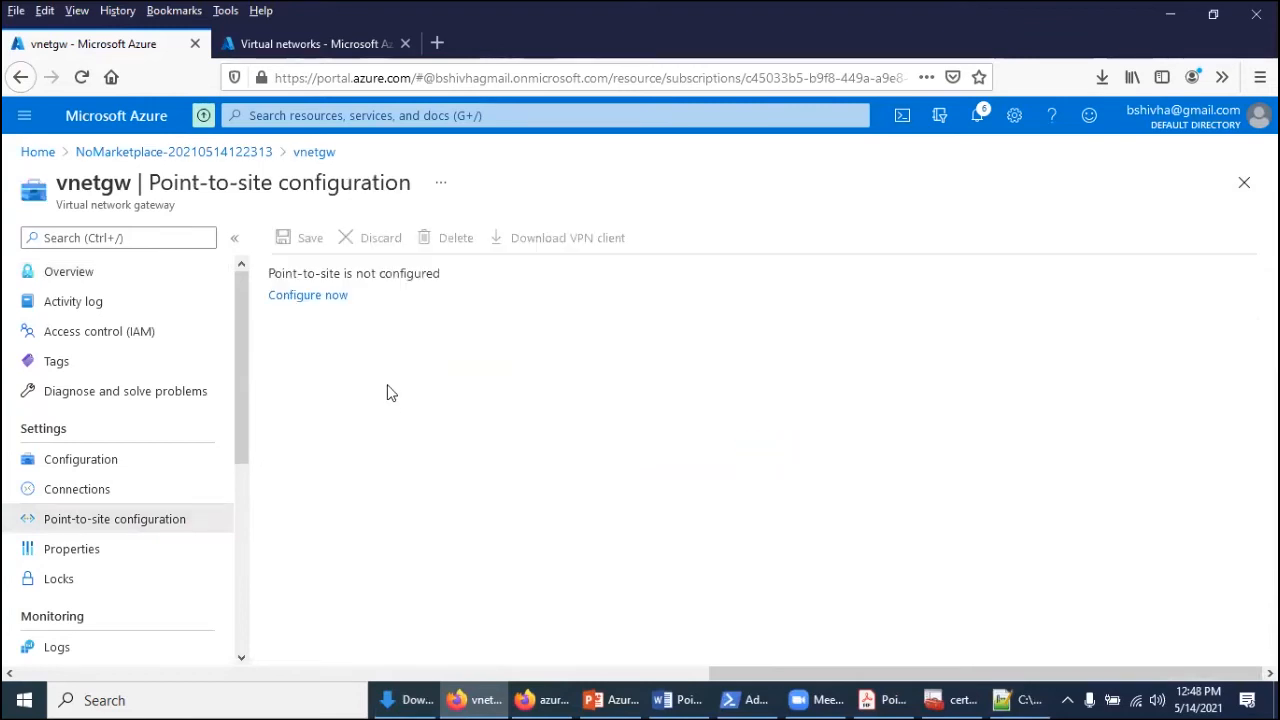
click(318, 298)
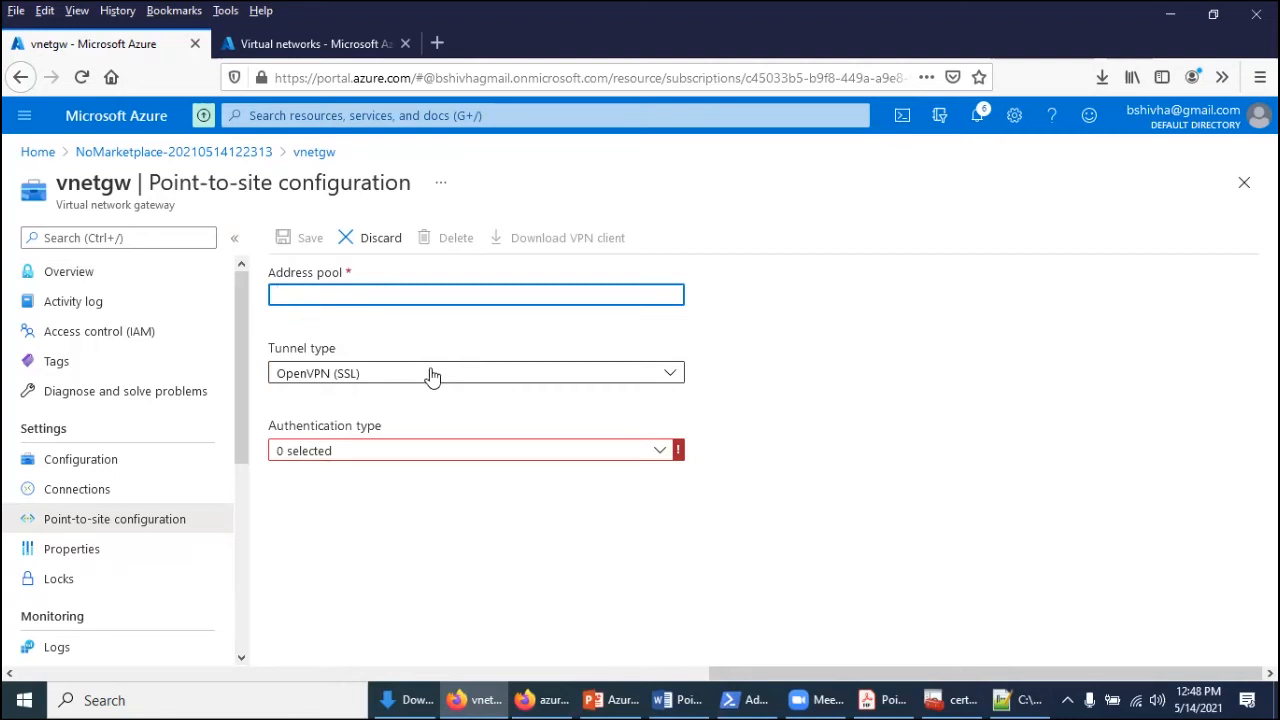
Enter the 172.24.19.0/24 address pool and check the PDF guide for the tunnel type
text(172.24.19.0/24)
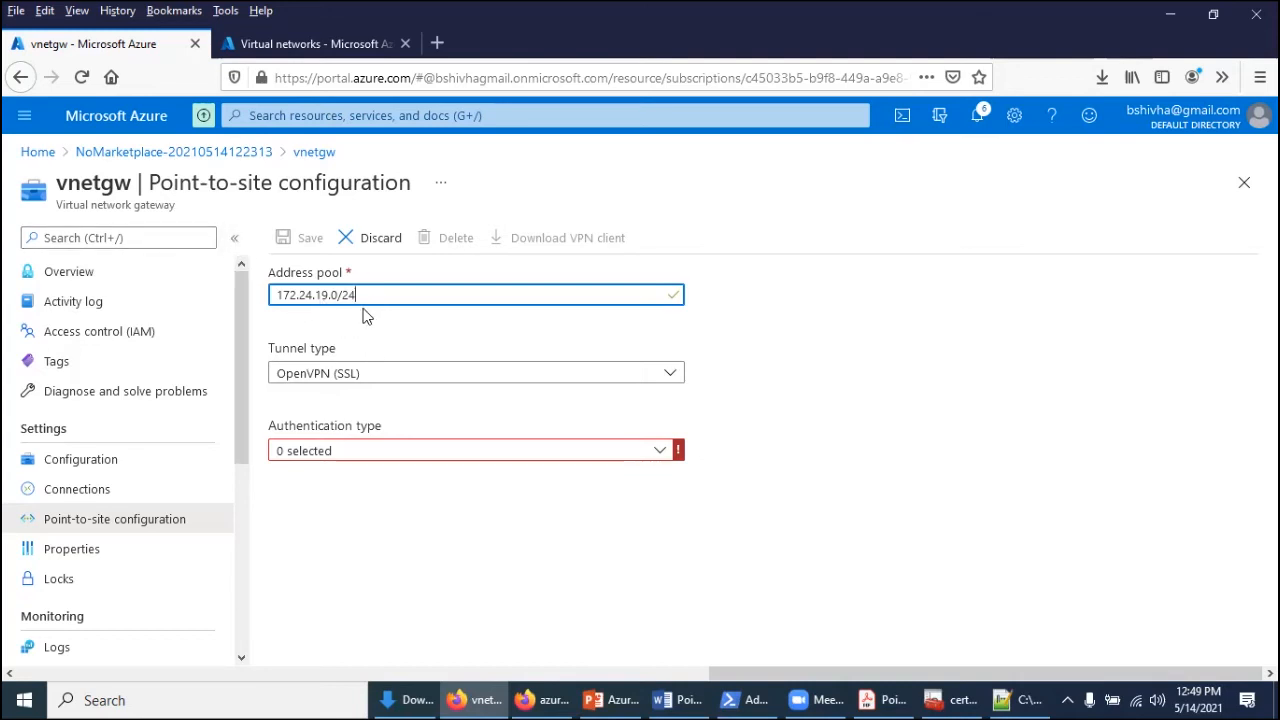
click(658, 452)
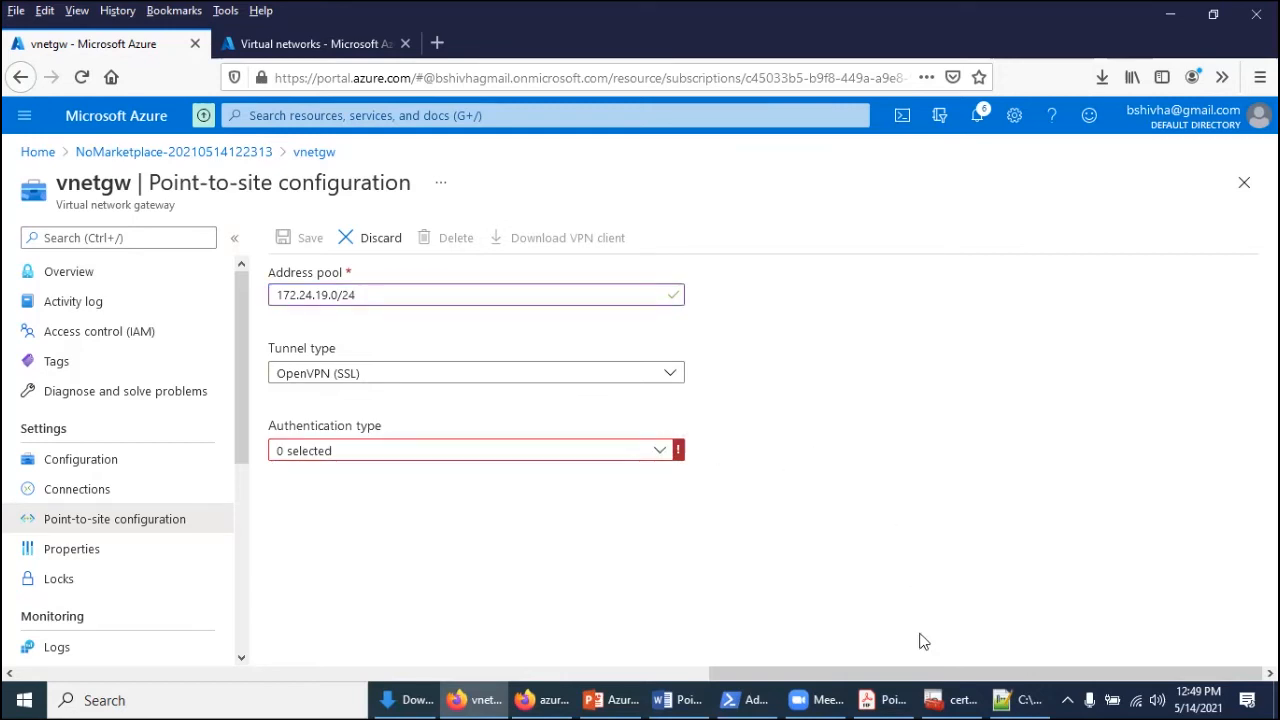
click(884, 700)
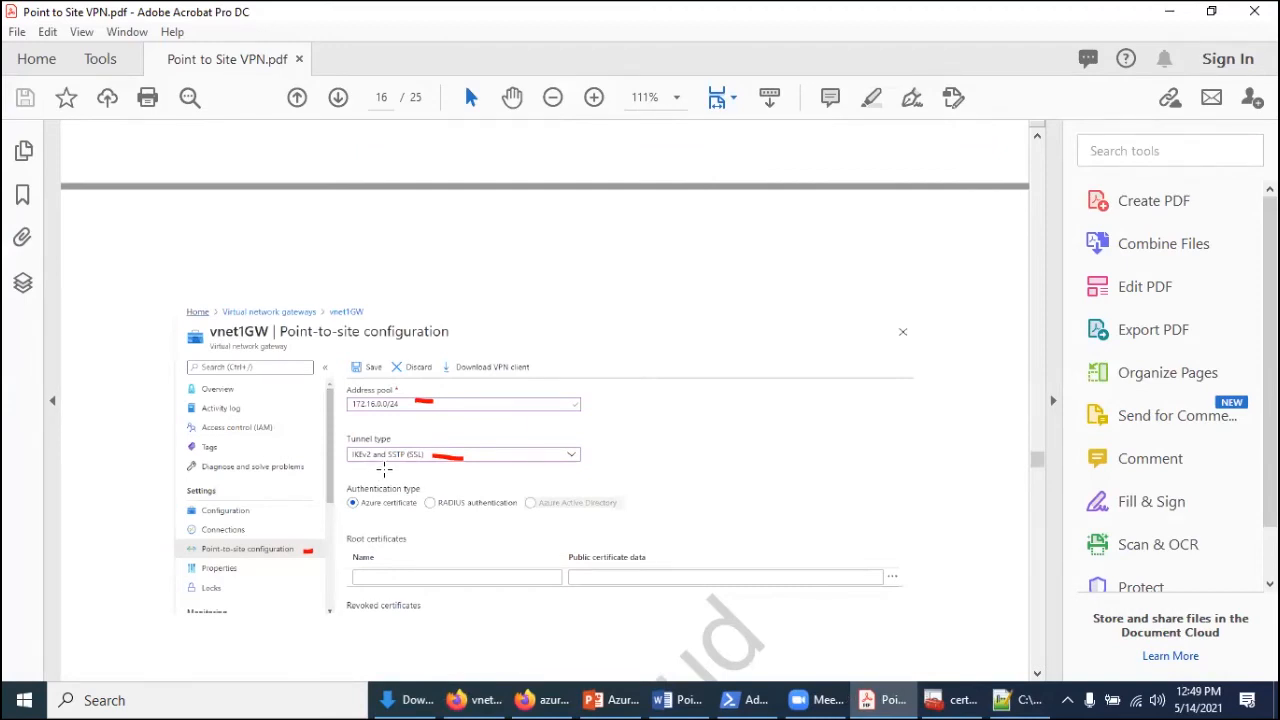
click(470, 700)
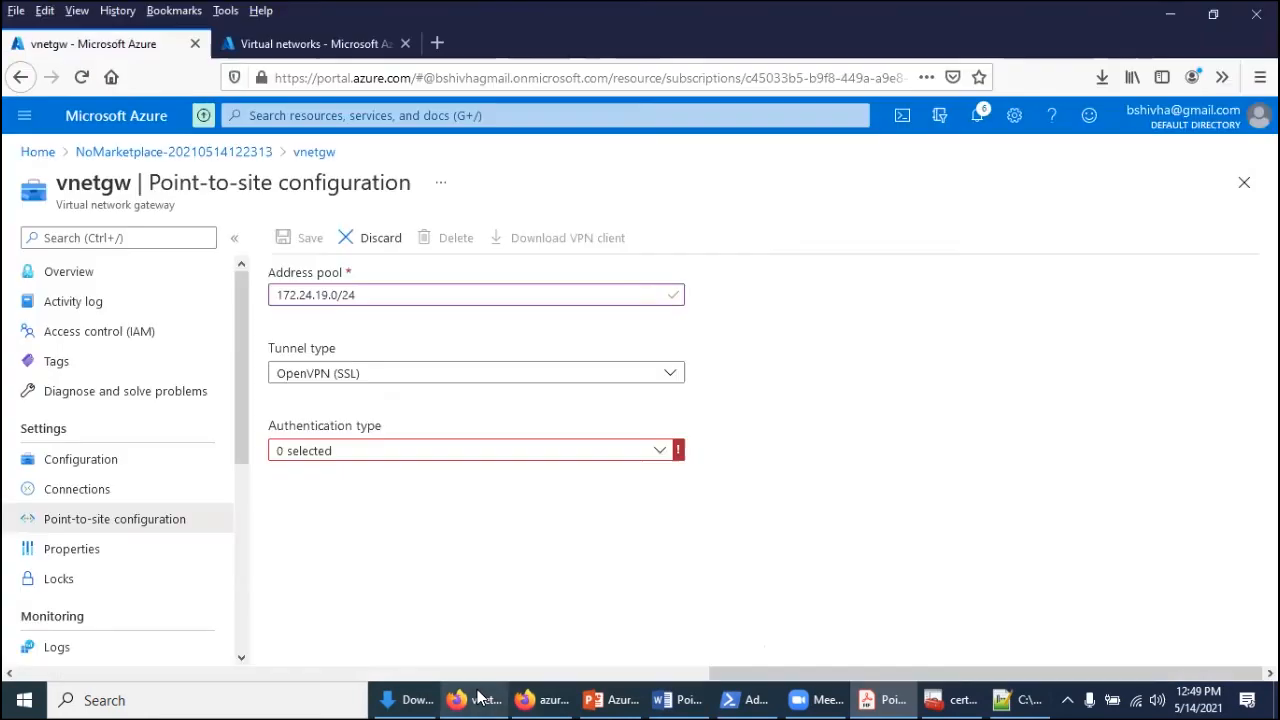
click(422, 383)
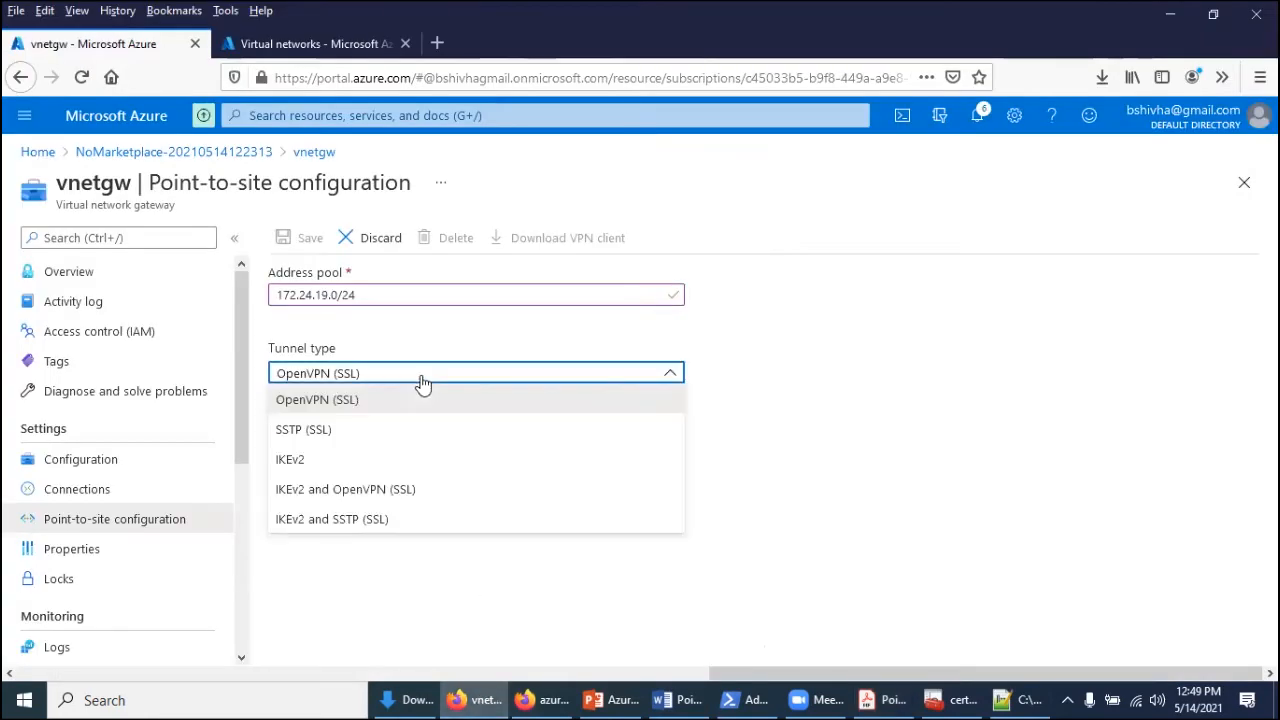
click(403, 492)
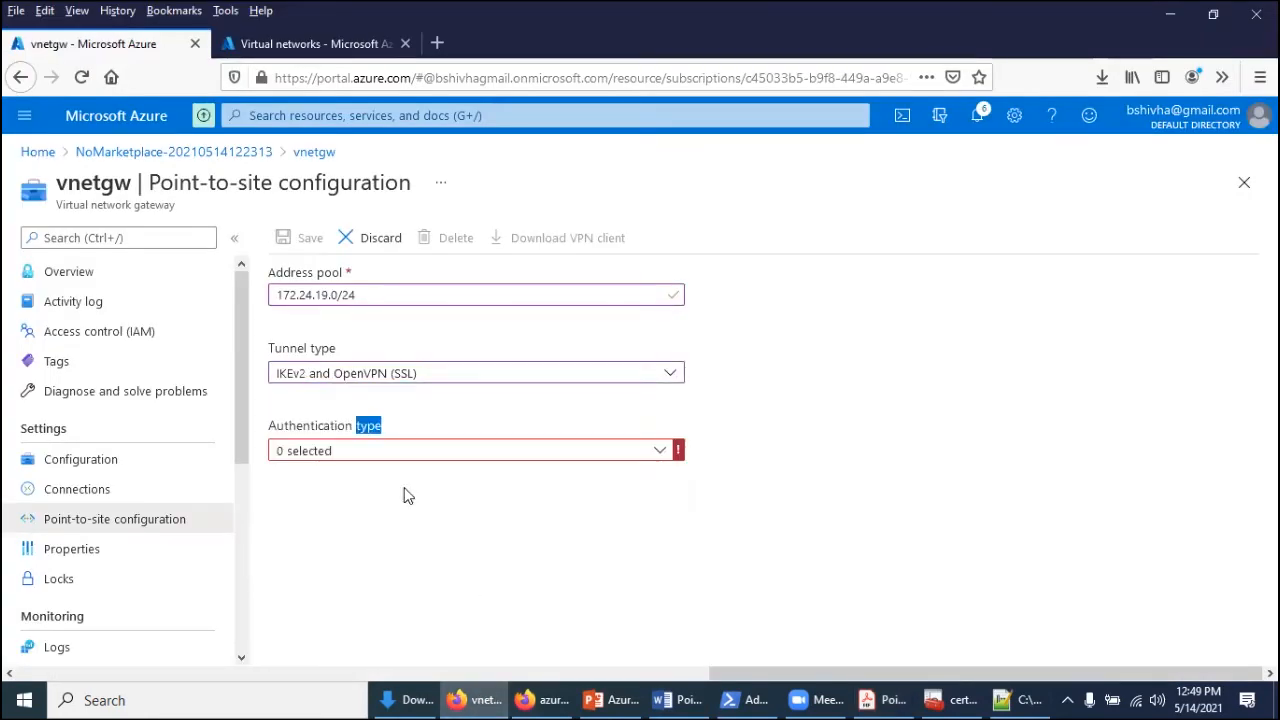
click(882, 700)
key(alt+Tab)
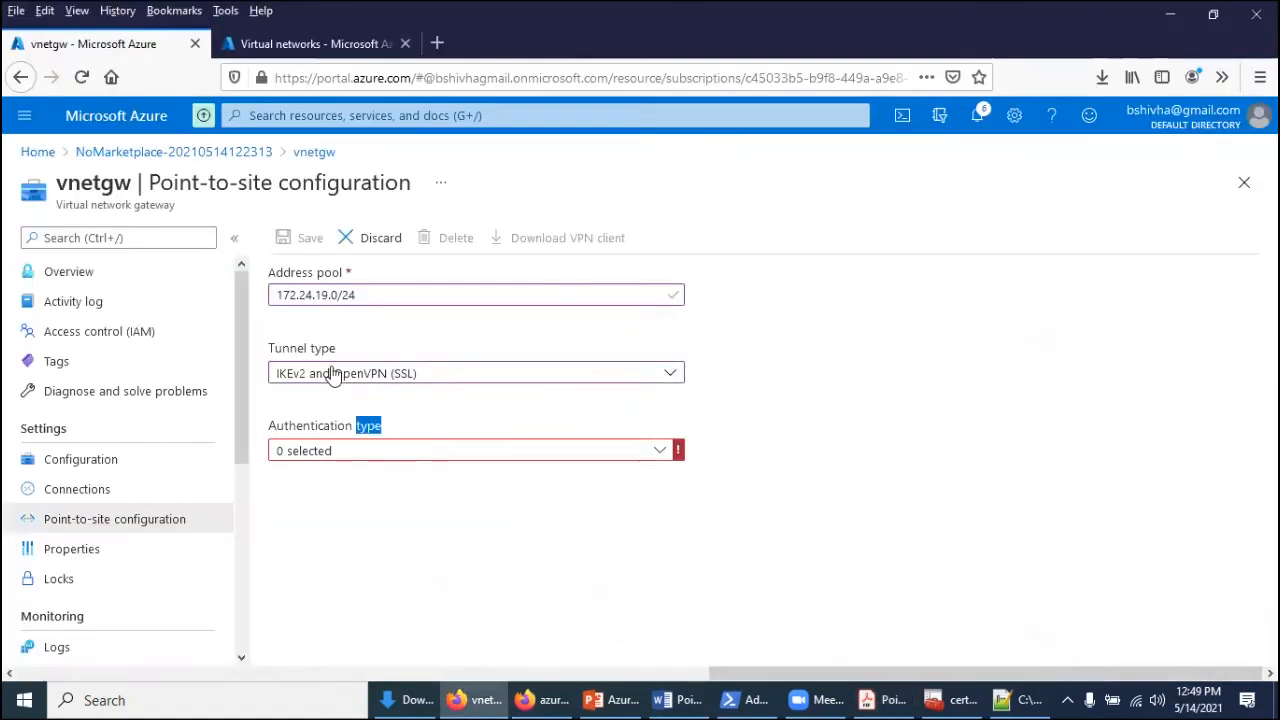
Set tunnel type to IKEv2 and SSTP (SSL) with Azure certificate authentication
click(334, 377)
click(355, 516)
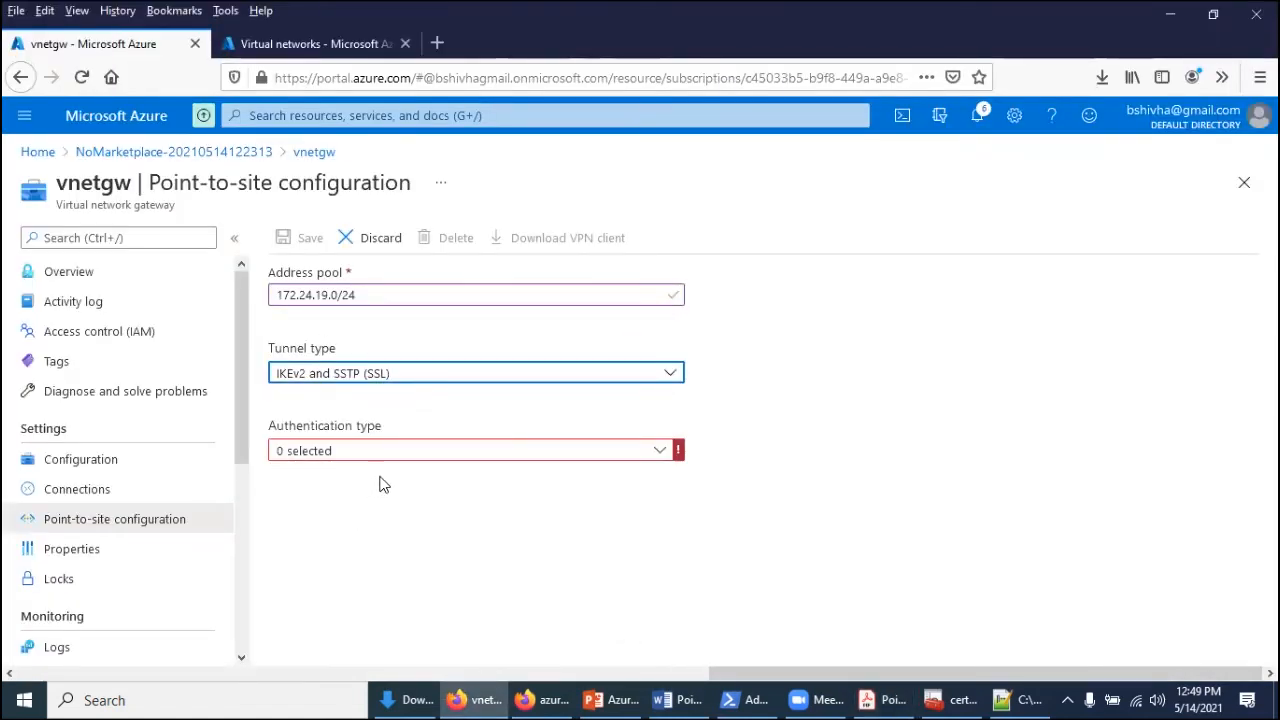
click(662, 451)
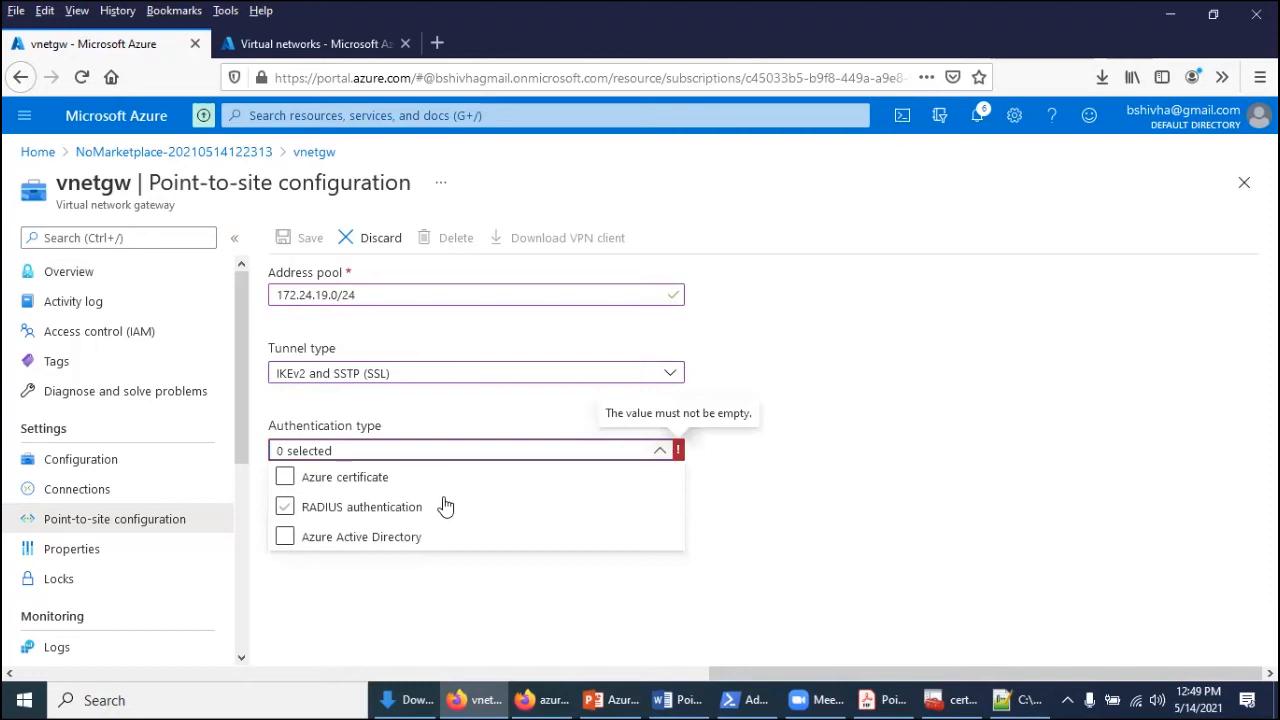
click(322, 488)
click(843, 395)
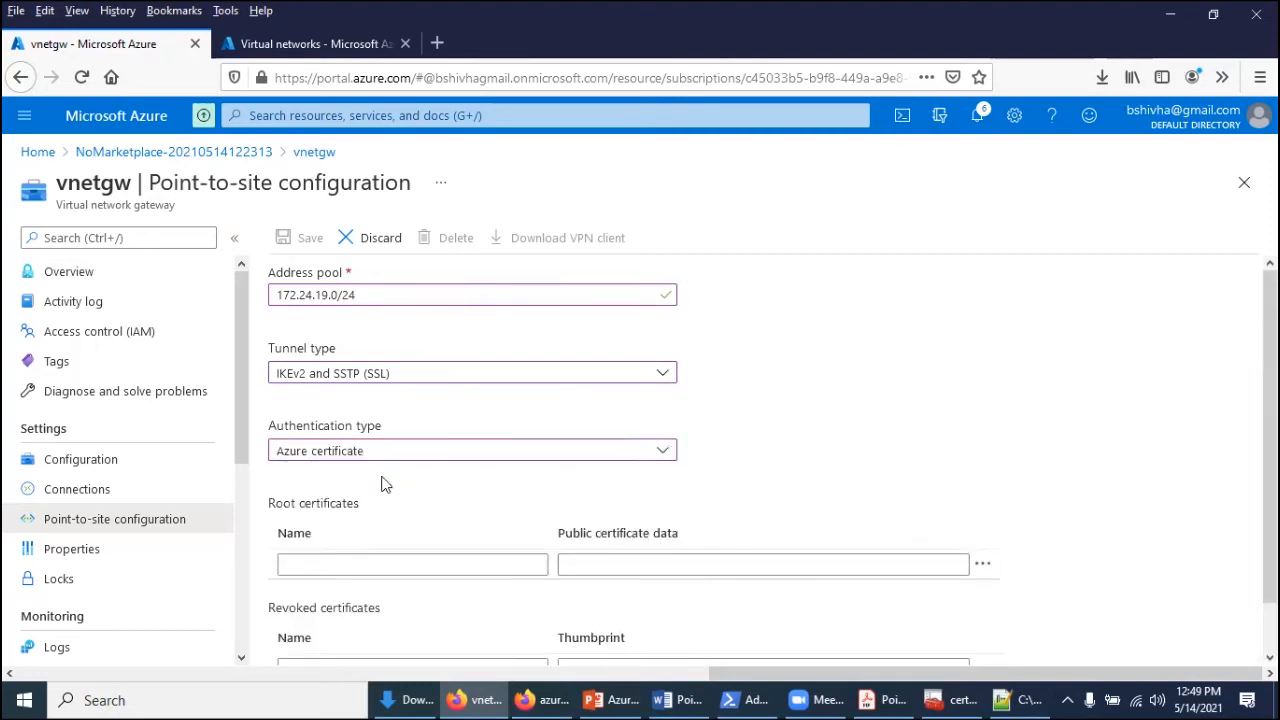
click(362, 565)
click(364, 565)
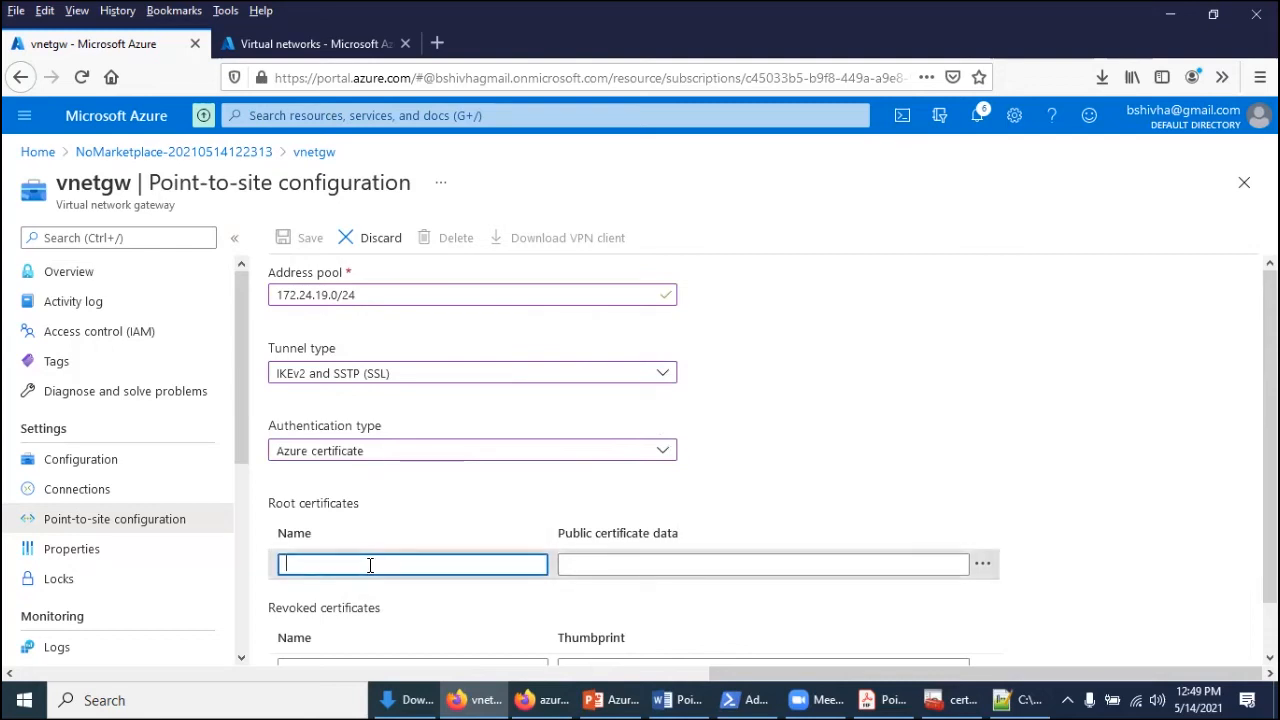
Name the root certificate entry 'rootcertificate' and select the certificate body in rootcertificate.cer
text(rootcer)
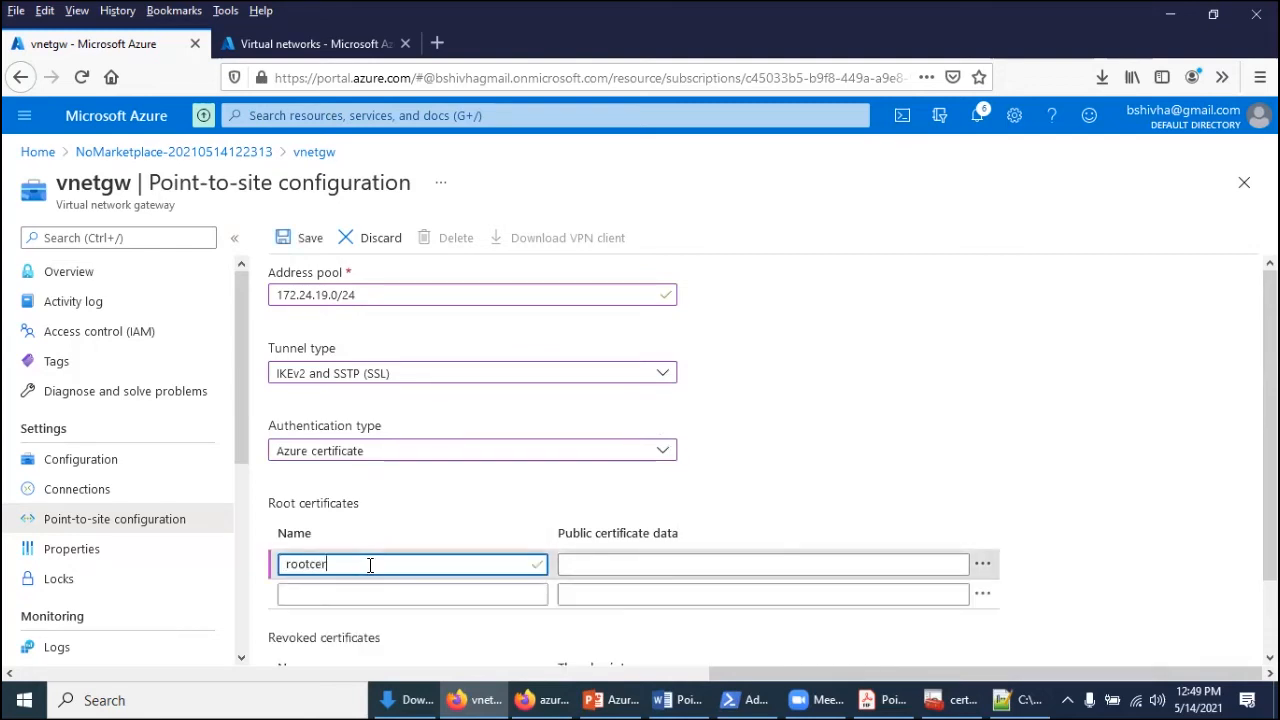
text(tf)
key(BackSpace)
text(tificate)
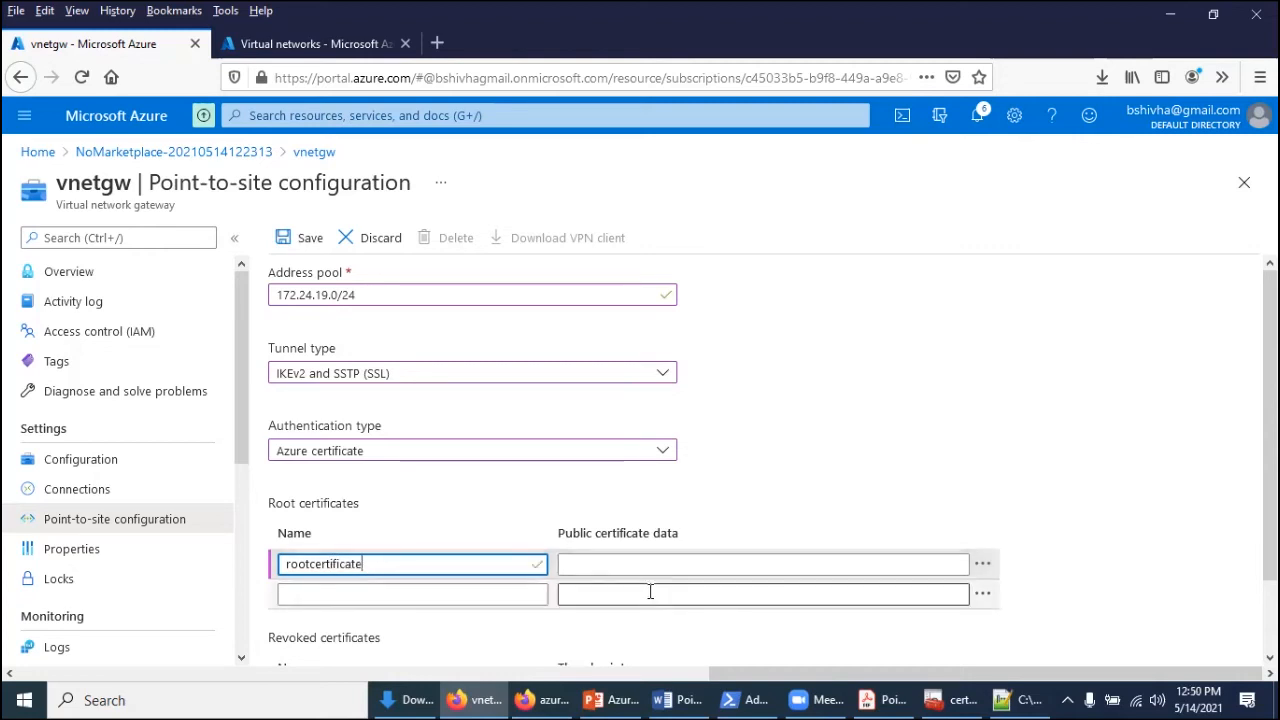
click(1003, 697)
drag(523, 449, 66, 122)
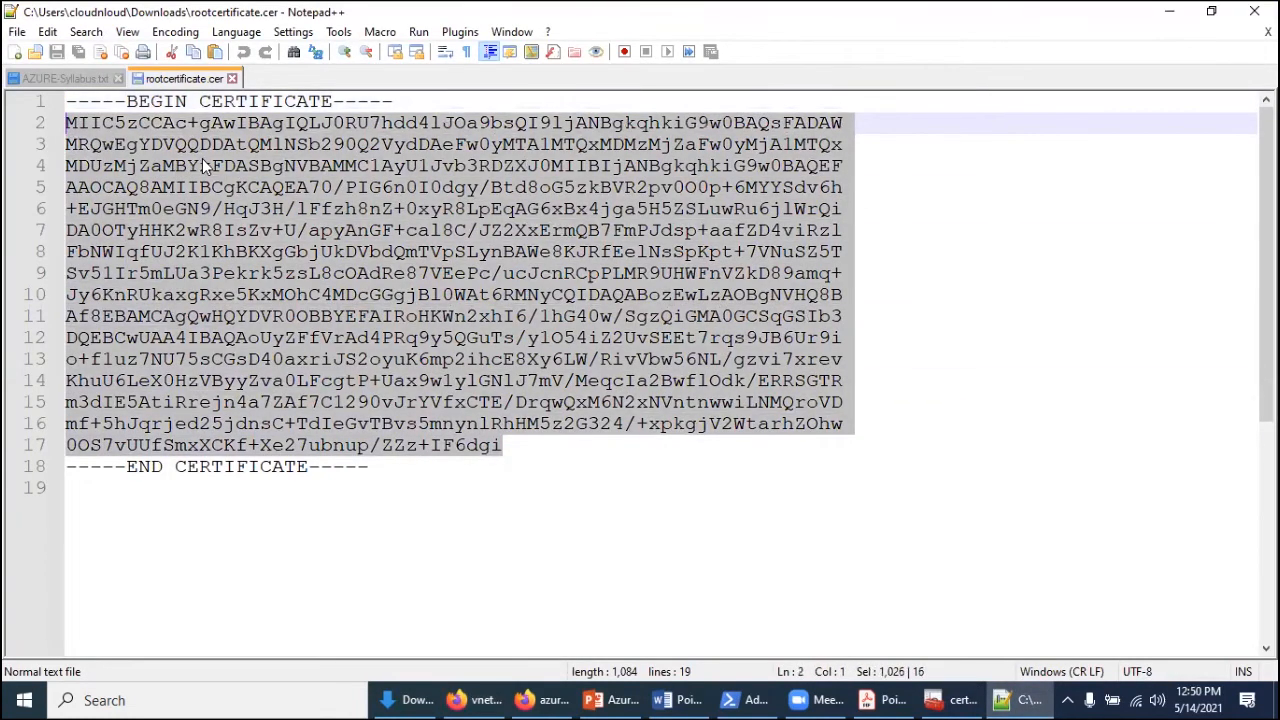
Check the guide's marked section on which certificate content to copy, then return to Azure
click(883, 700)
scroll(632, 408, up, 1)
scroll(632, 408, up, 4)
scroll(650, 410, down, 9)
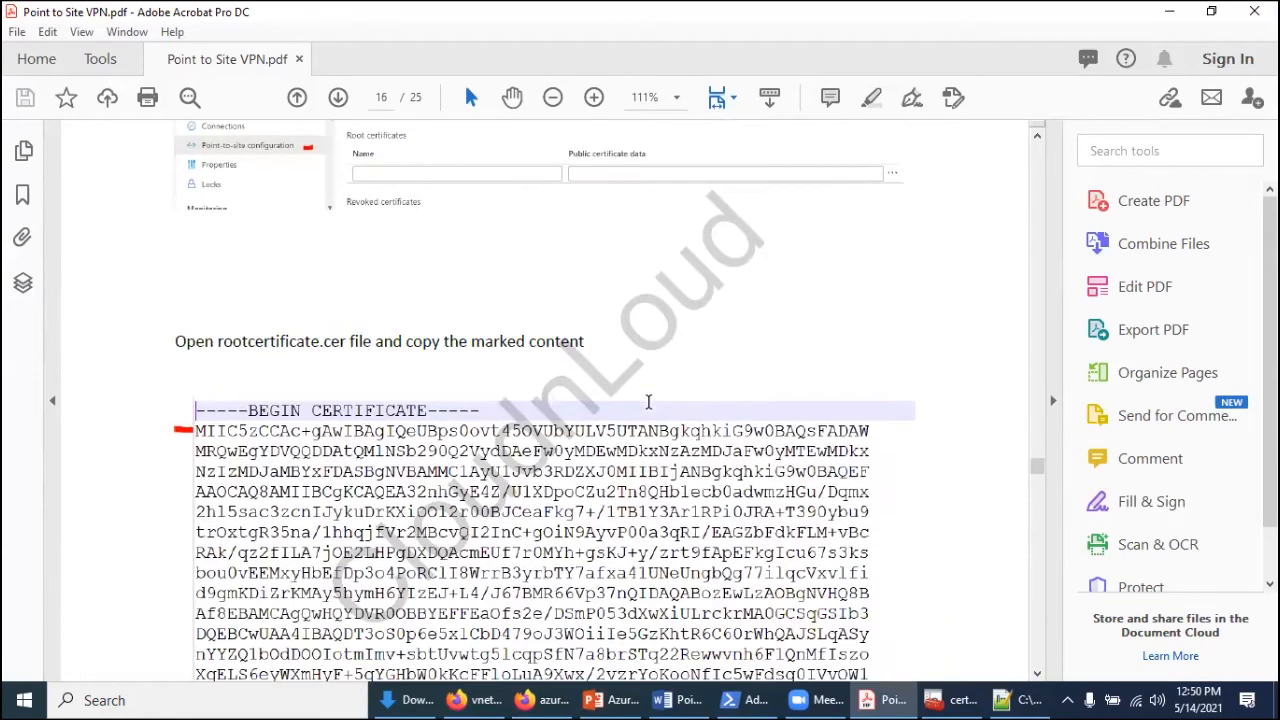
scroll(424, 420, down, 3)
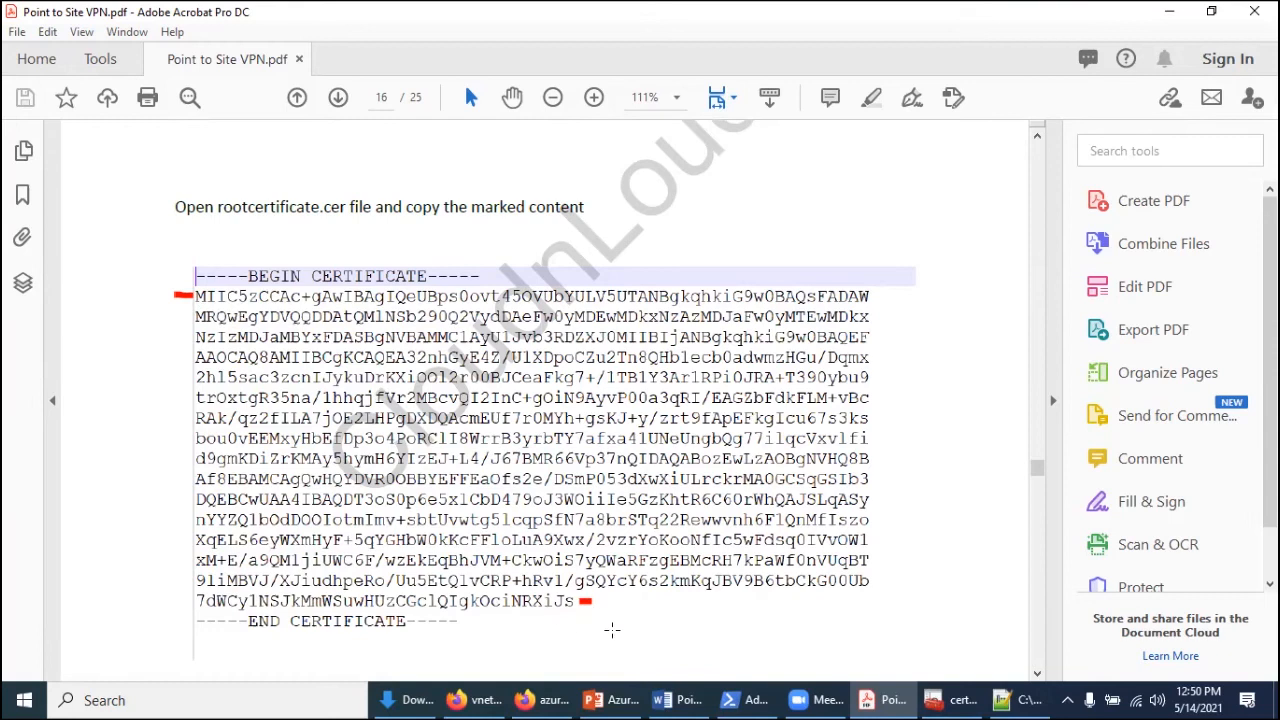
click(470, 700)
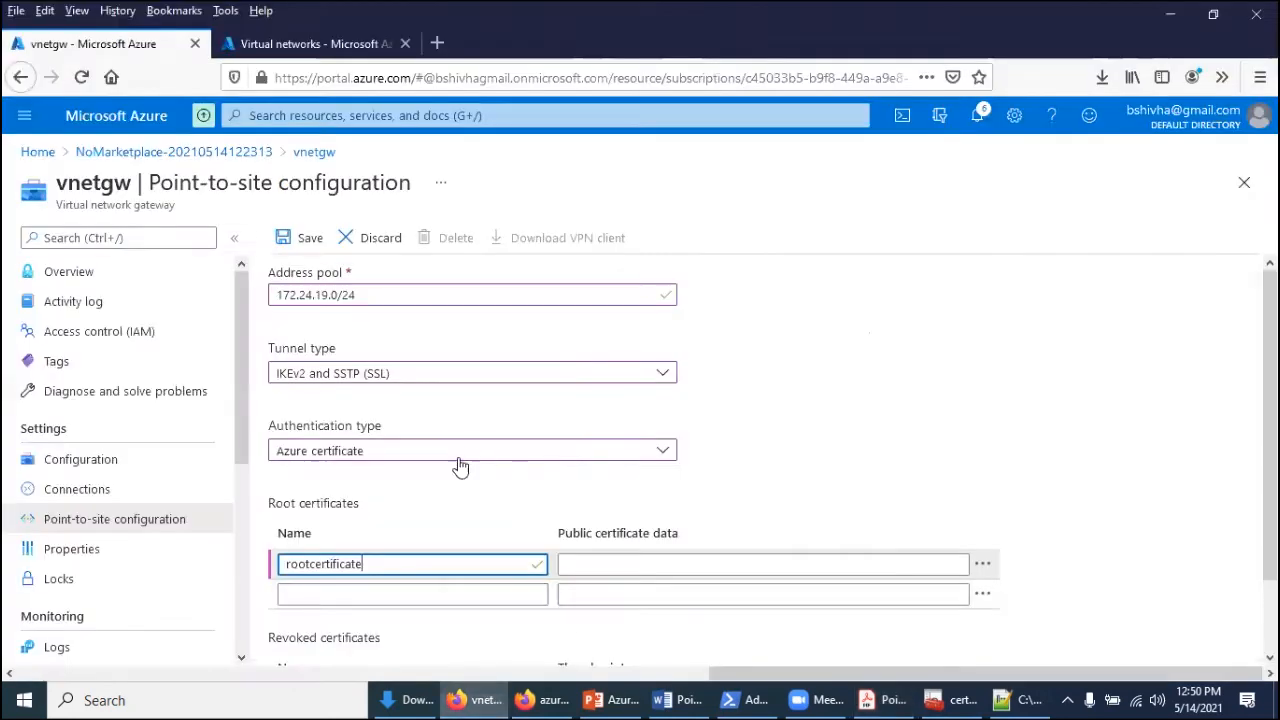
Paste the certificate body as rootcertificate's public certificate data and save the point-to-site configuration
click(627, 566)
key(ctrl+v)
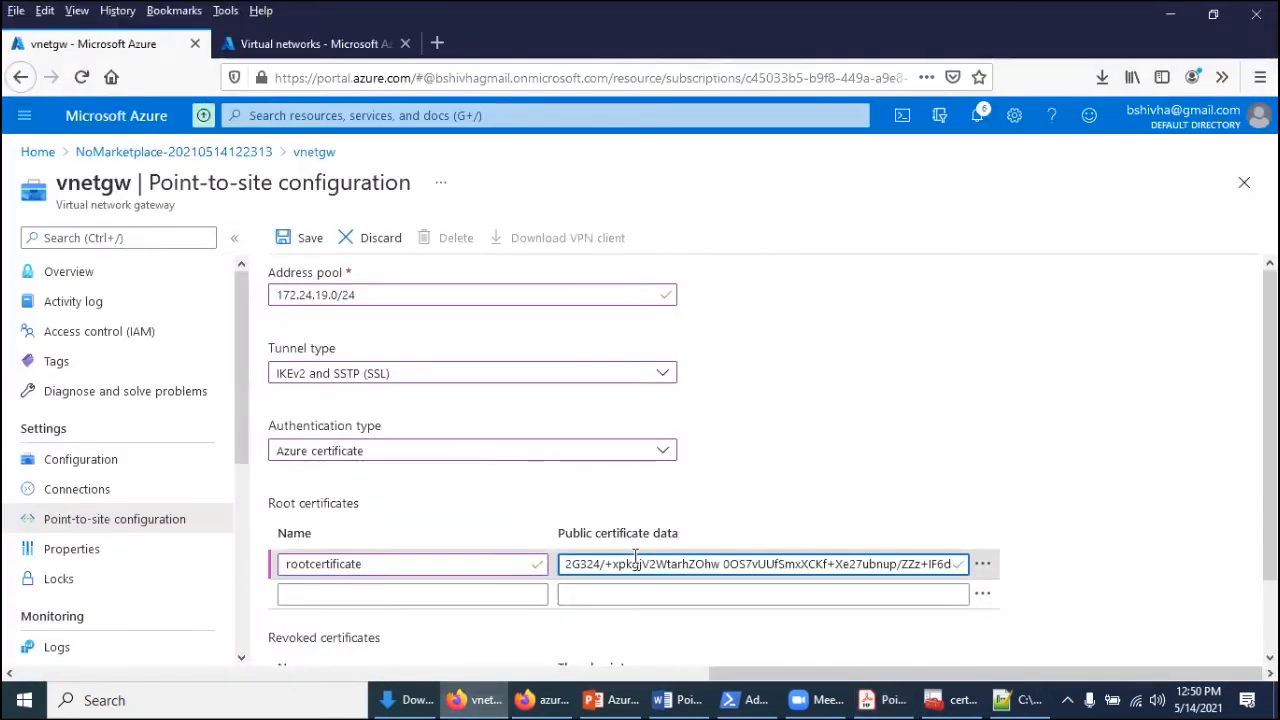
scroll(1022, 549, down, 1)
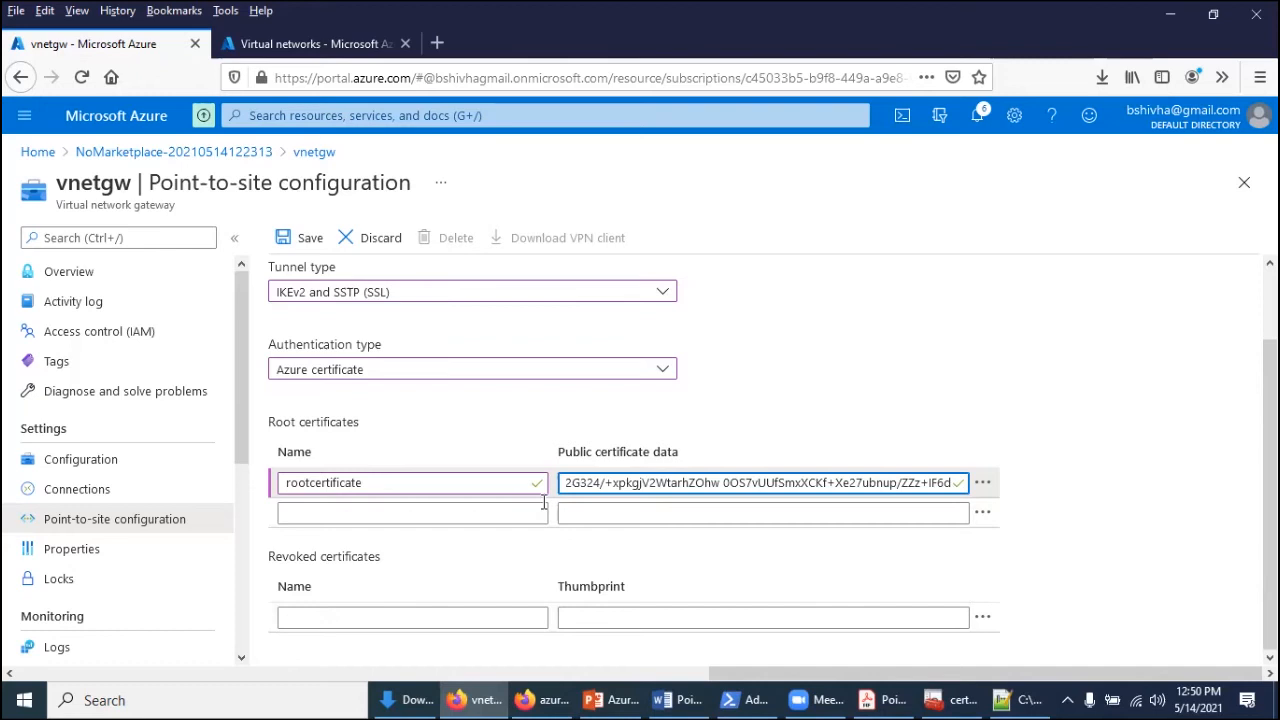
click(308, 243)
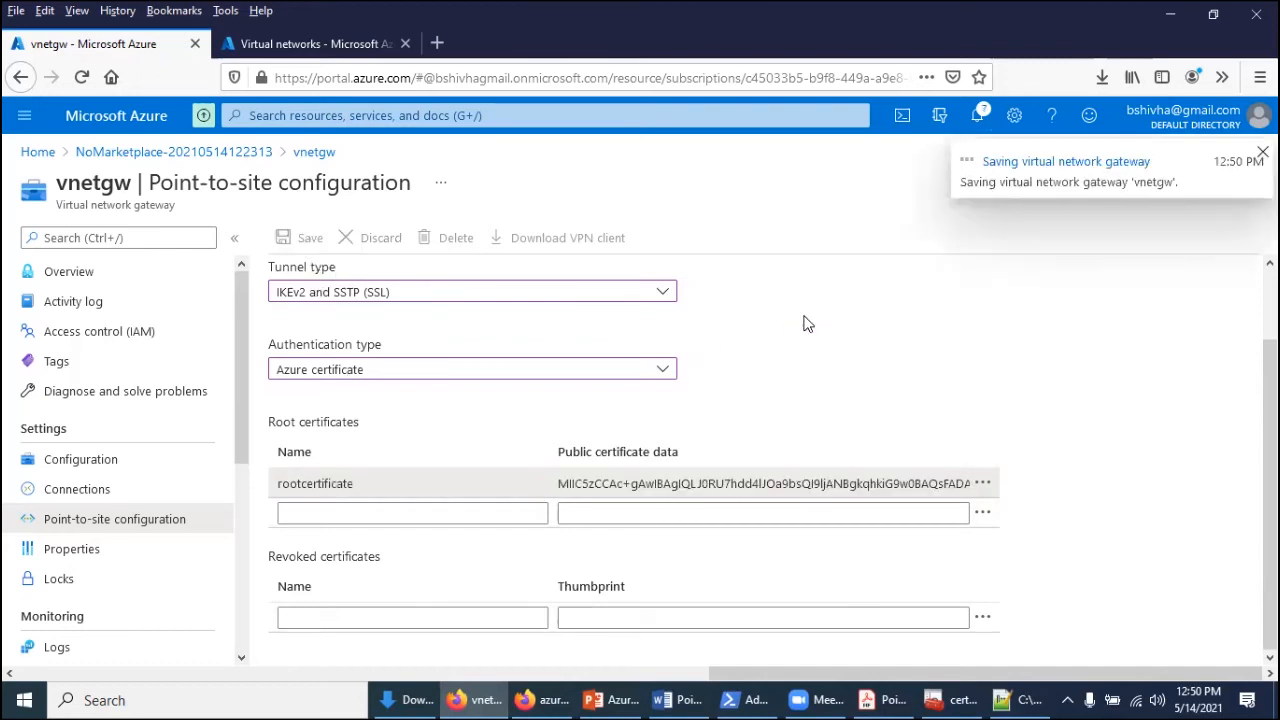
scroll(808, 324, up, 1)
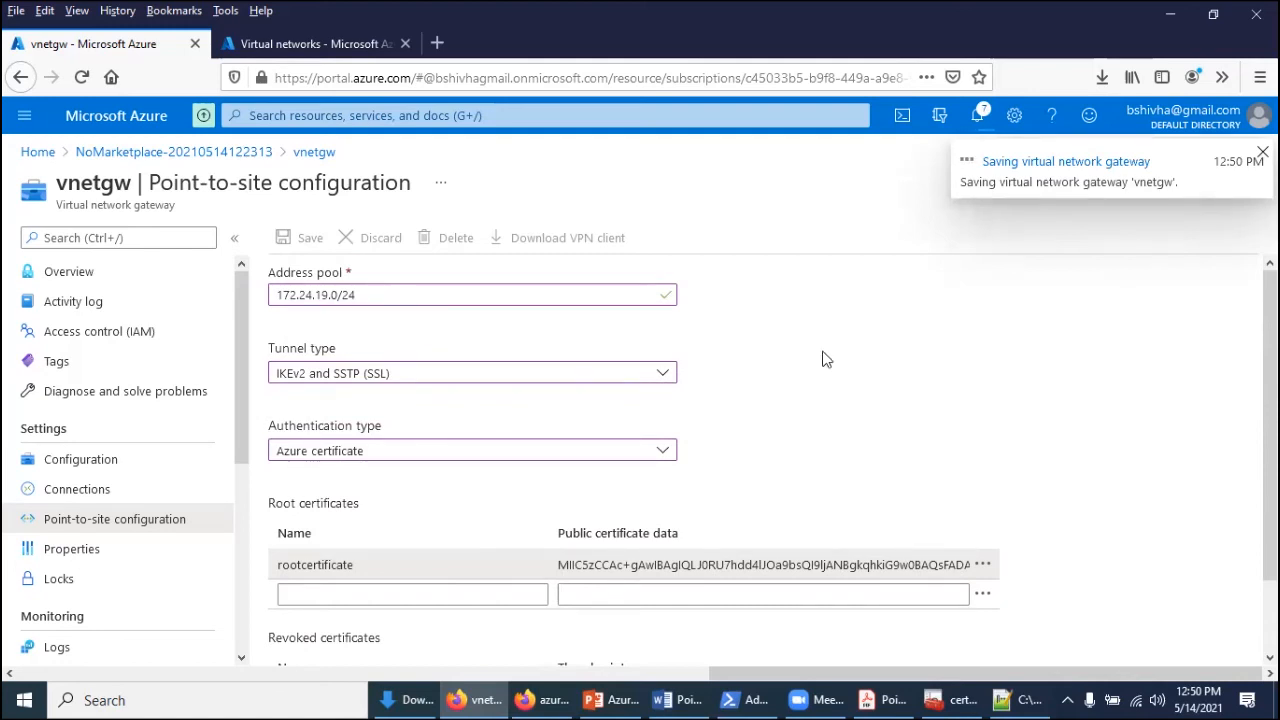
click(880, 700)
scroll(683, 433, down, 5)
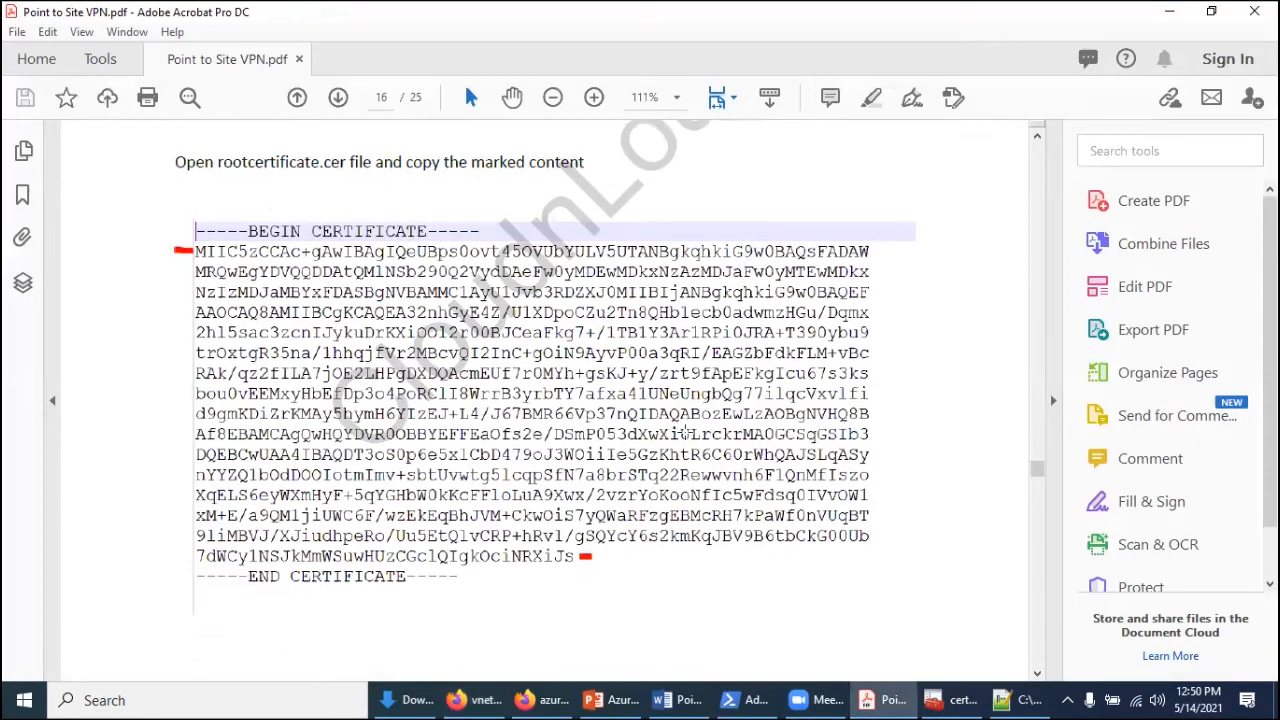
Read ahead in the guide to the VPN client download step, then return to Azure
scroll(683, 433, down, 10)
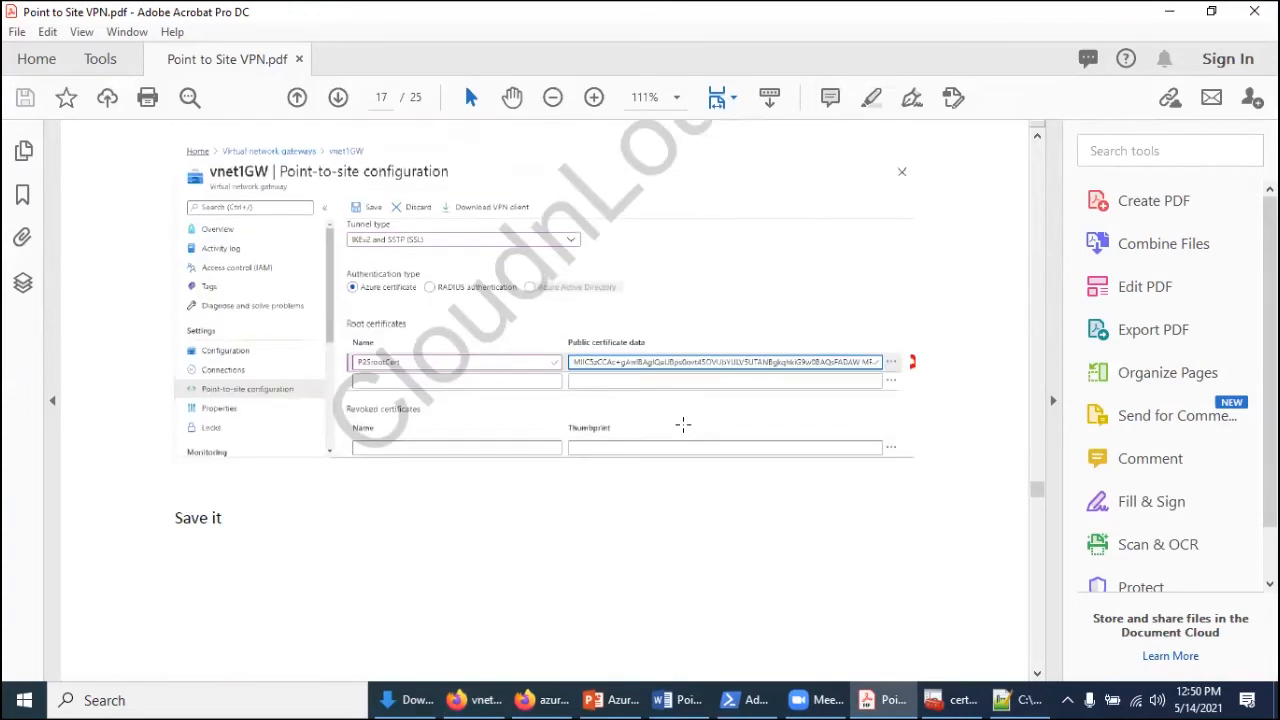
scroll(683, 433, down, 5)
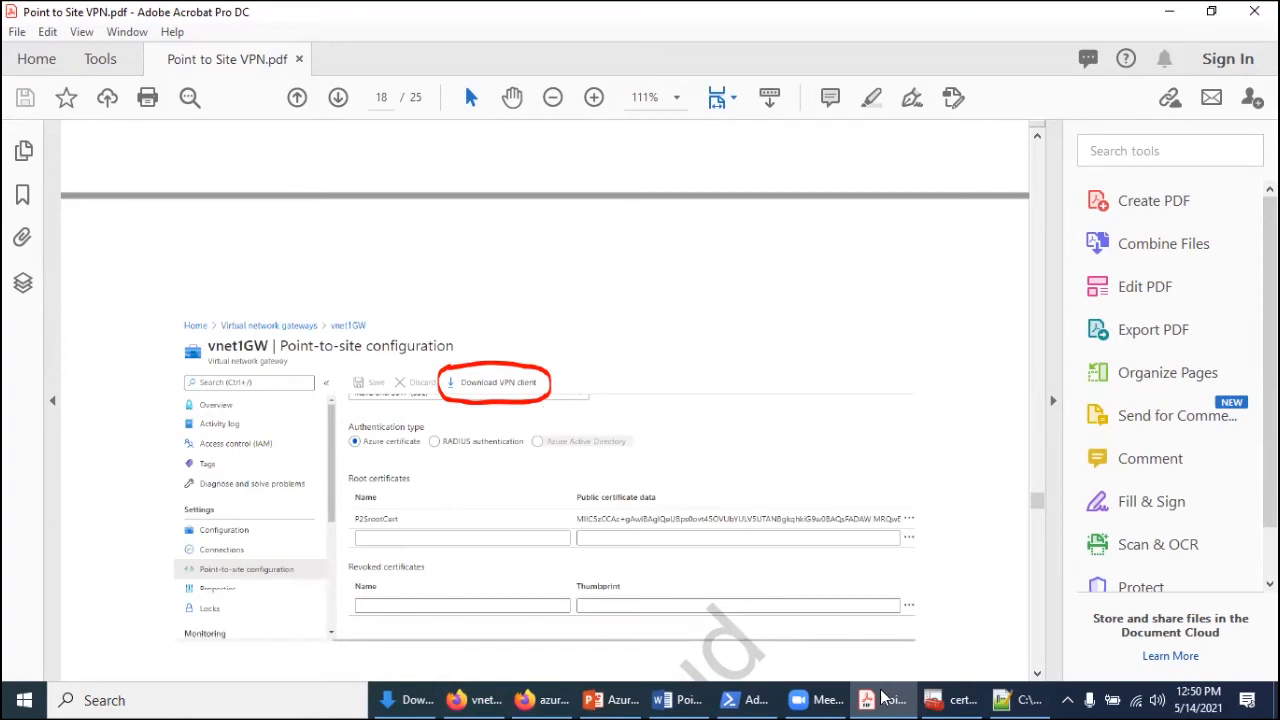
mouse_move(507, 698)
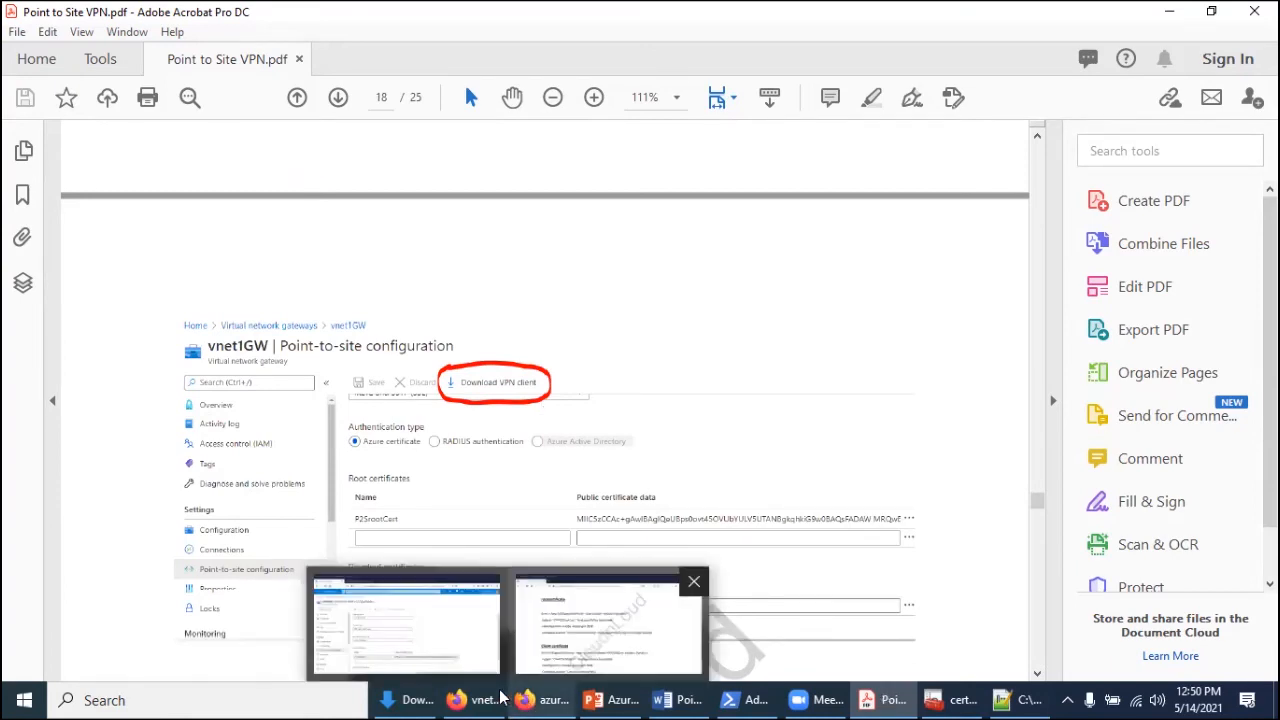
click(405, 622)
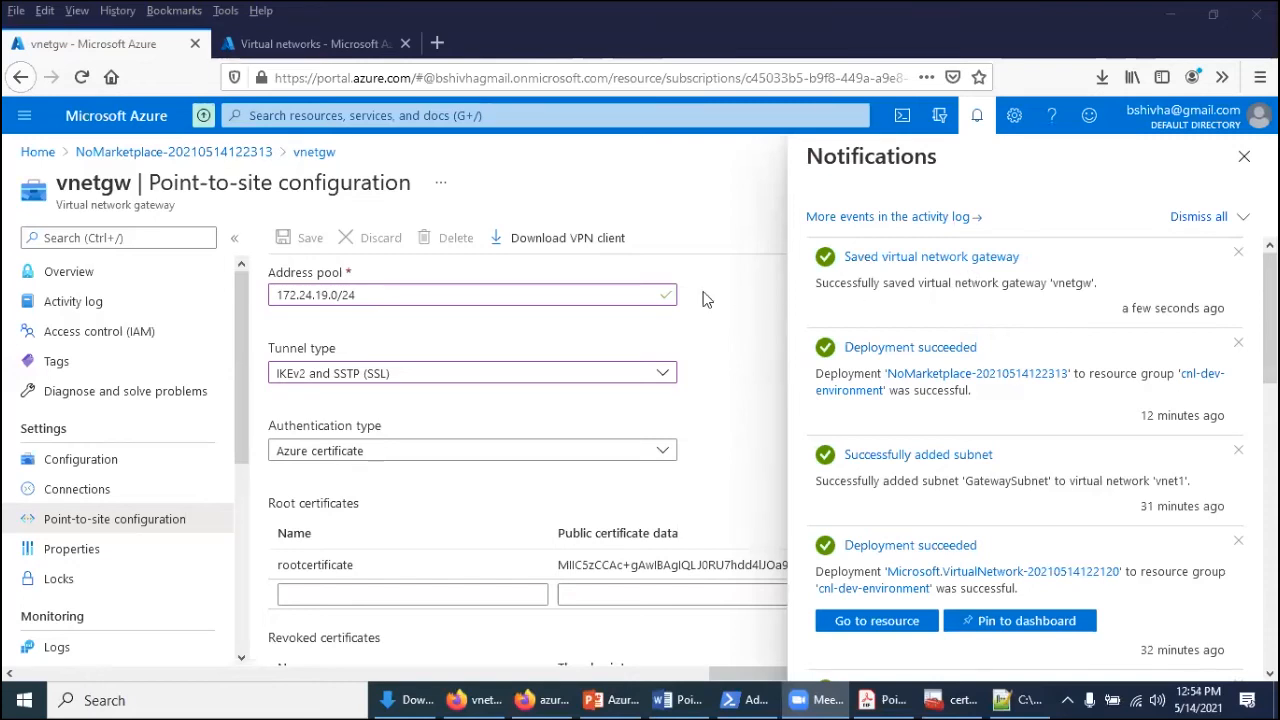
Download the vnetgw.zip VPN client package from the point-to-site page and save it to disk
click(712, 201)
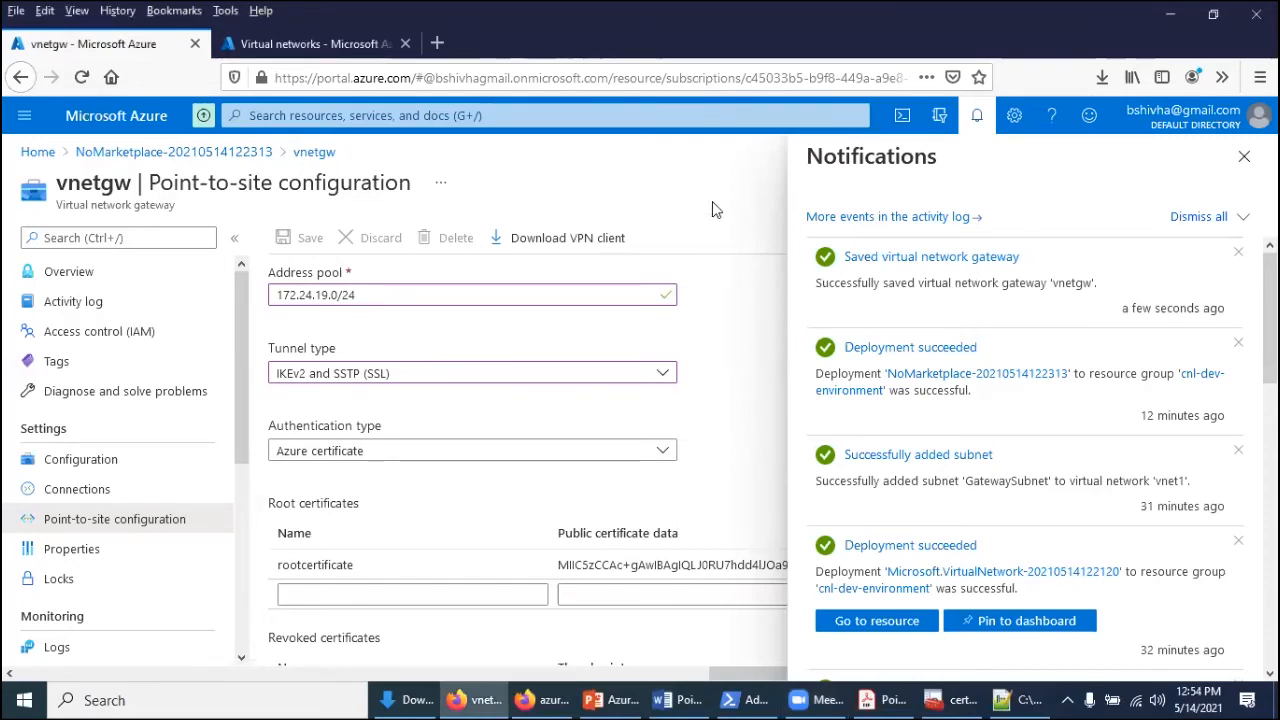
click(975, 122)
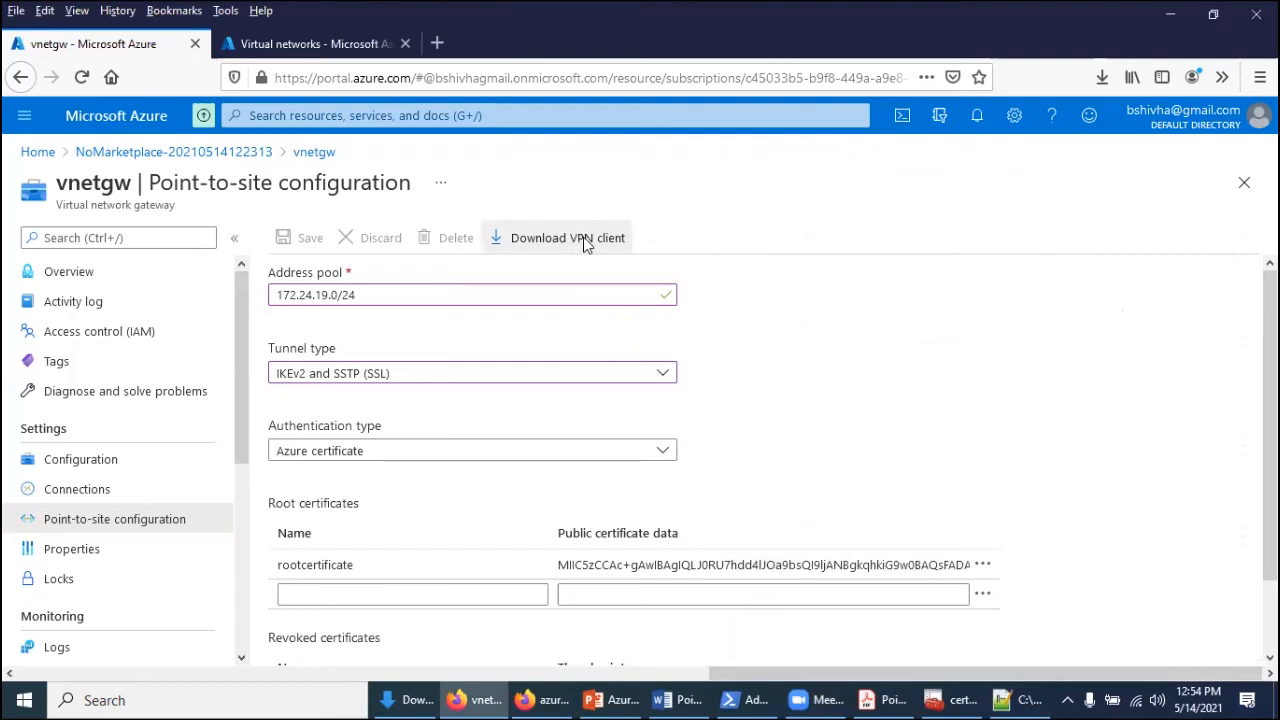
click(585, 243)
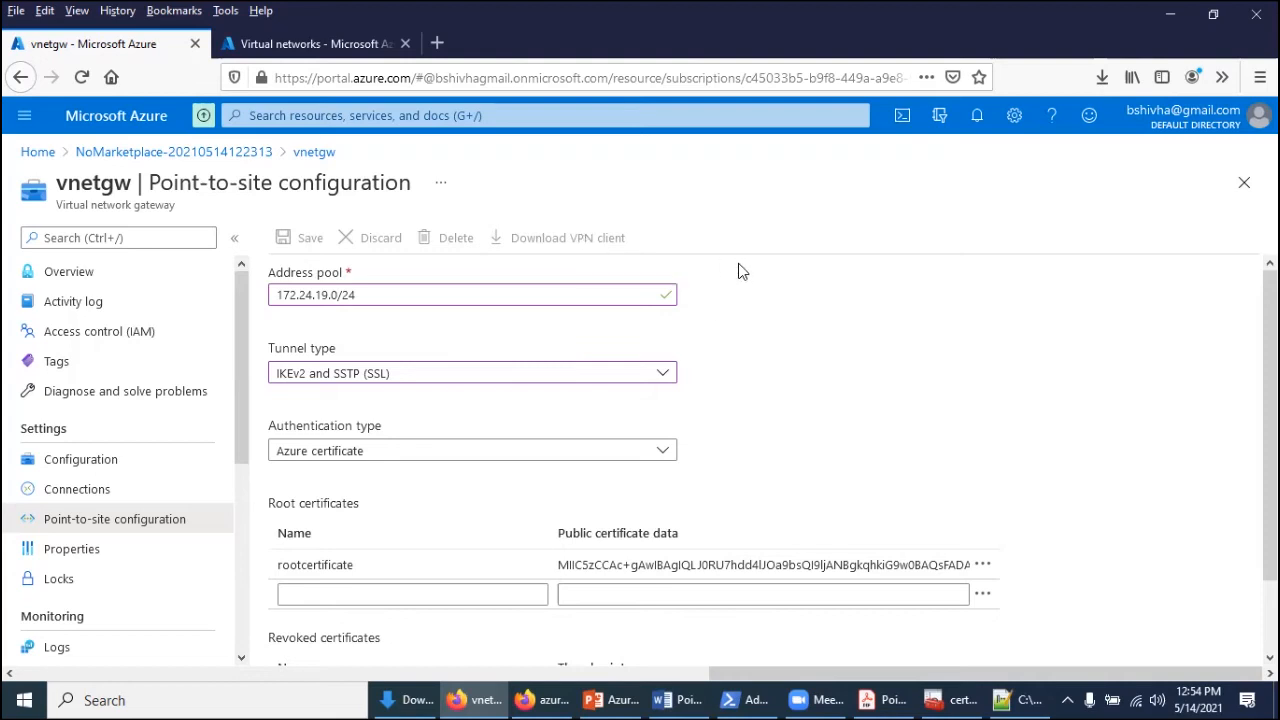
scroll(738, 265, down, 2)
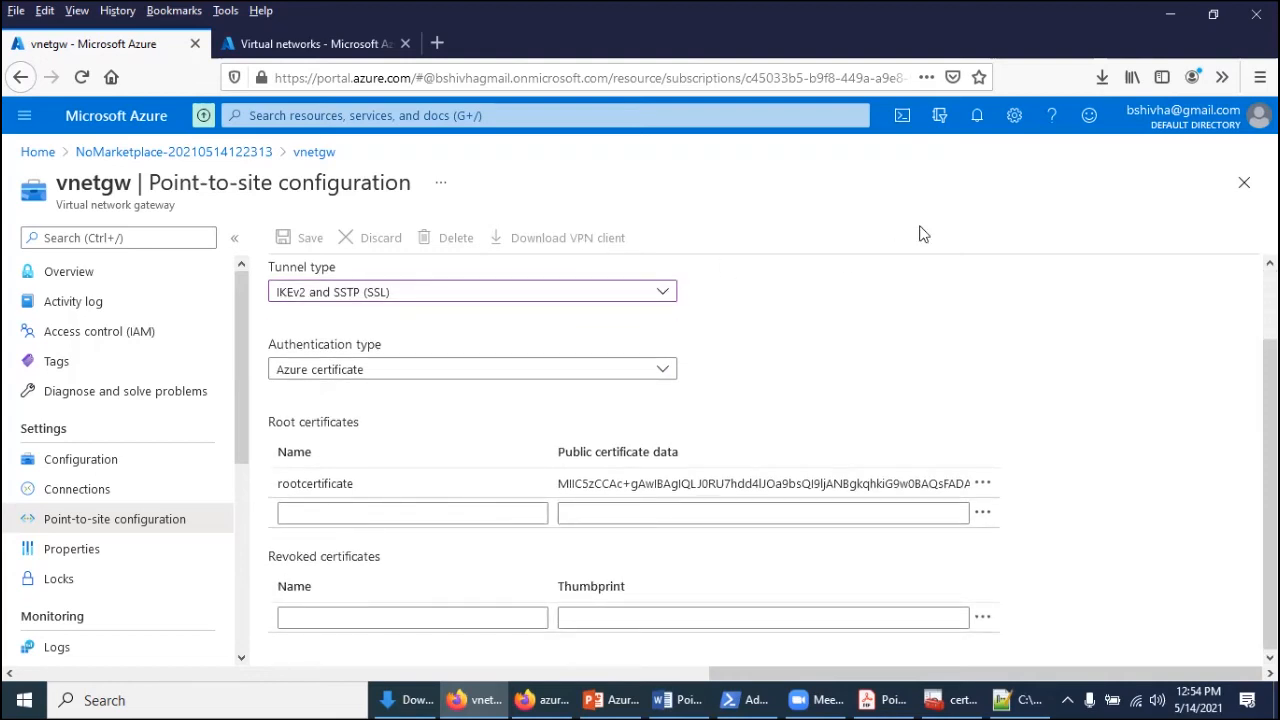
click(1100, 77)
click(996, 292)
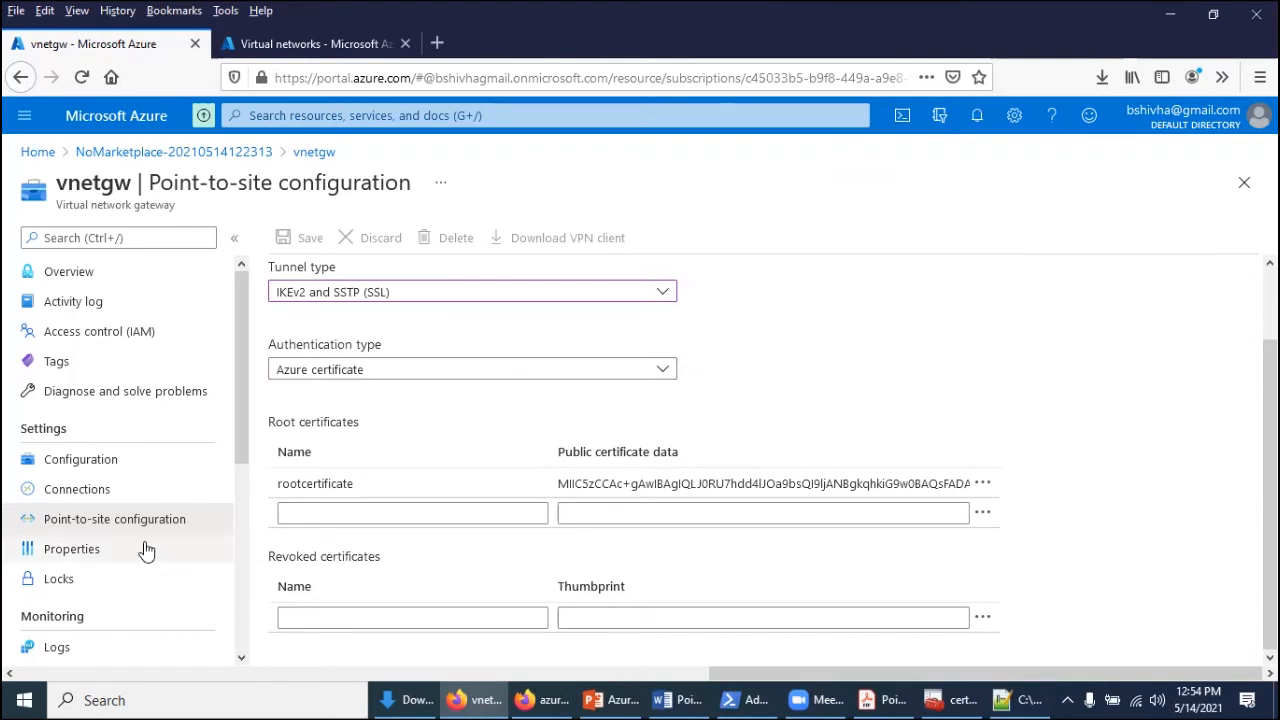
click(69, 283)
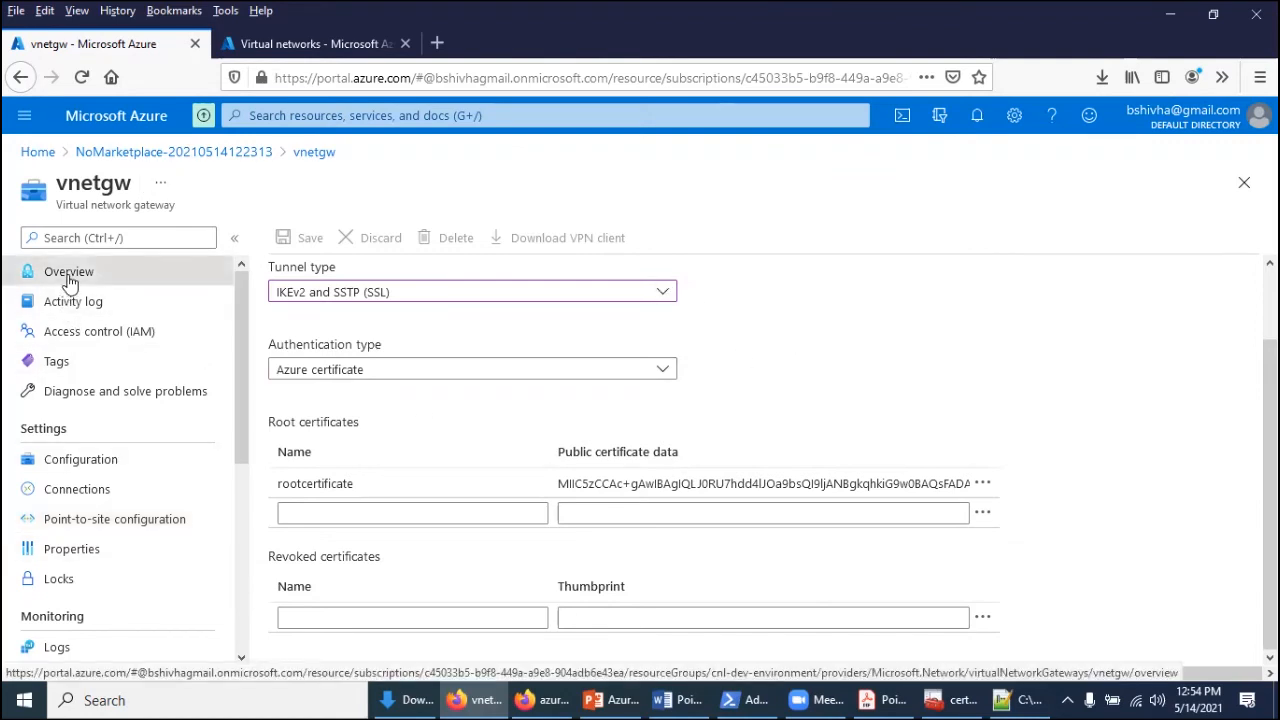
click(112, 522)
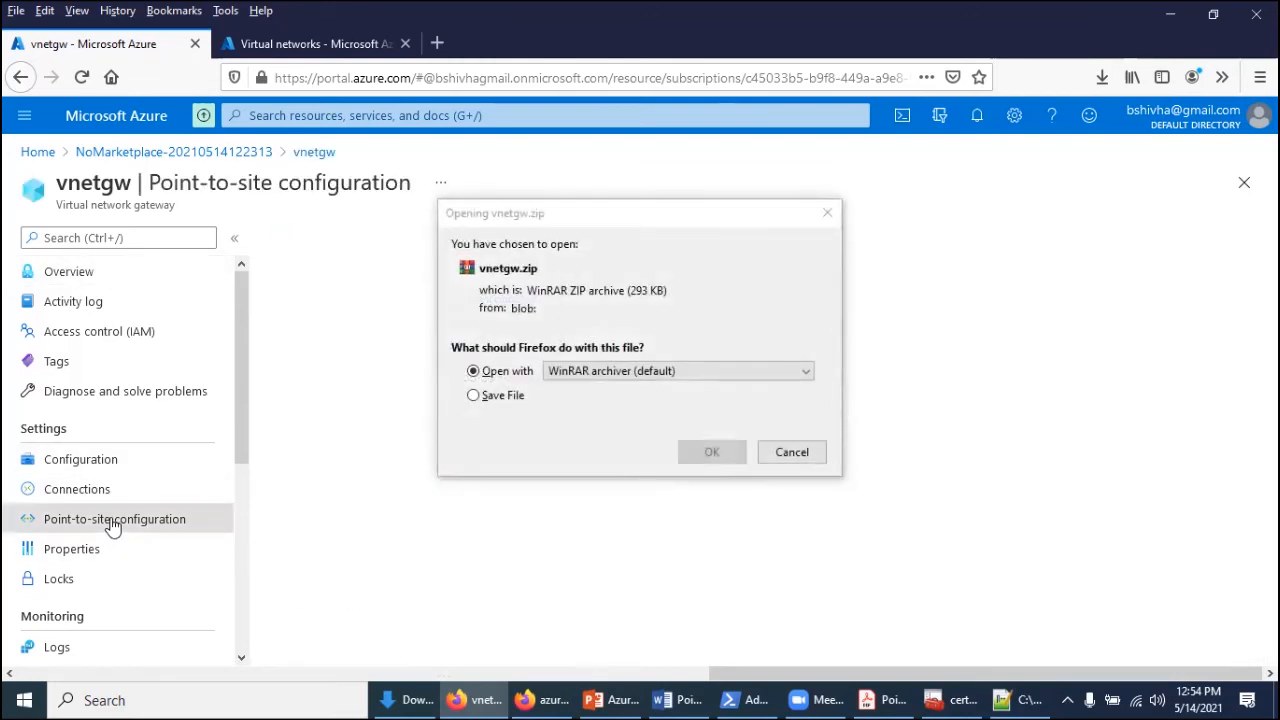
click(496, 397)
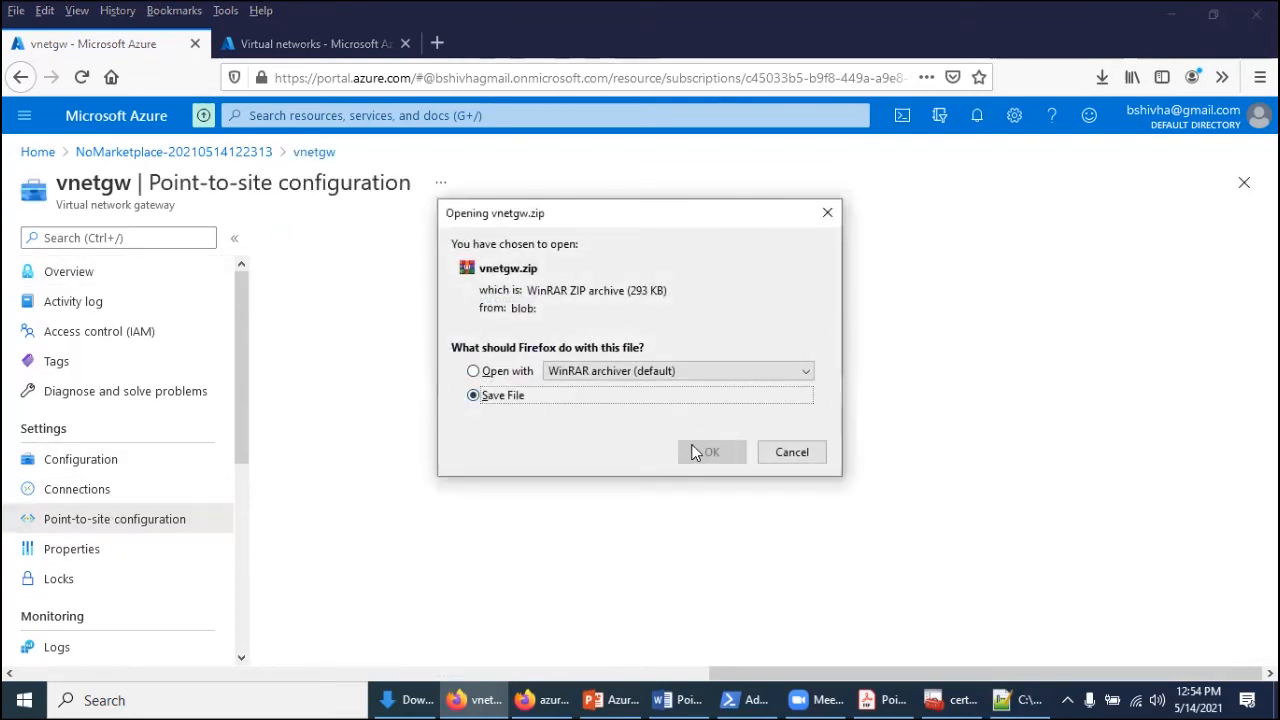
click(711, 452)
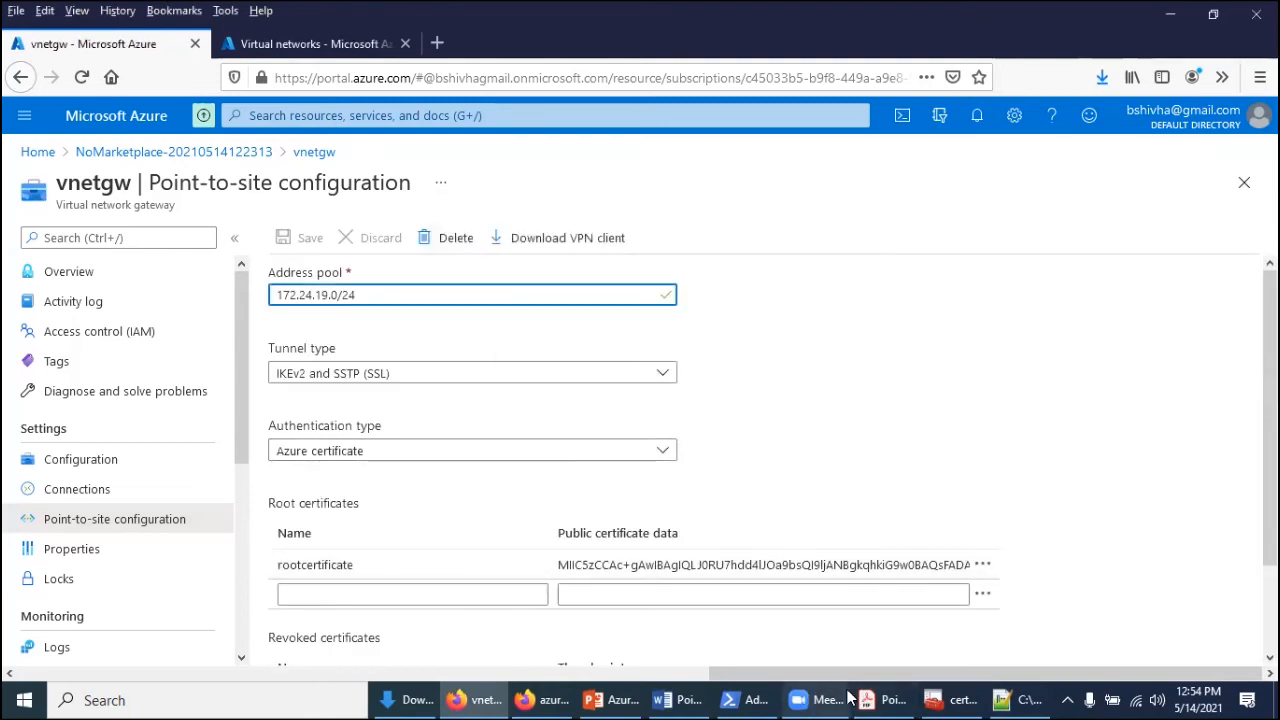
click(885, 700)
Bring up Certificate Manager and select the P2SChildCert and P2SRootCert personal certificates
scroll(572, 407, down, 5)
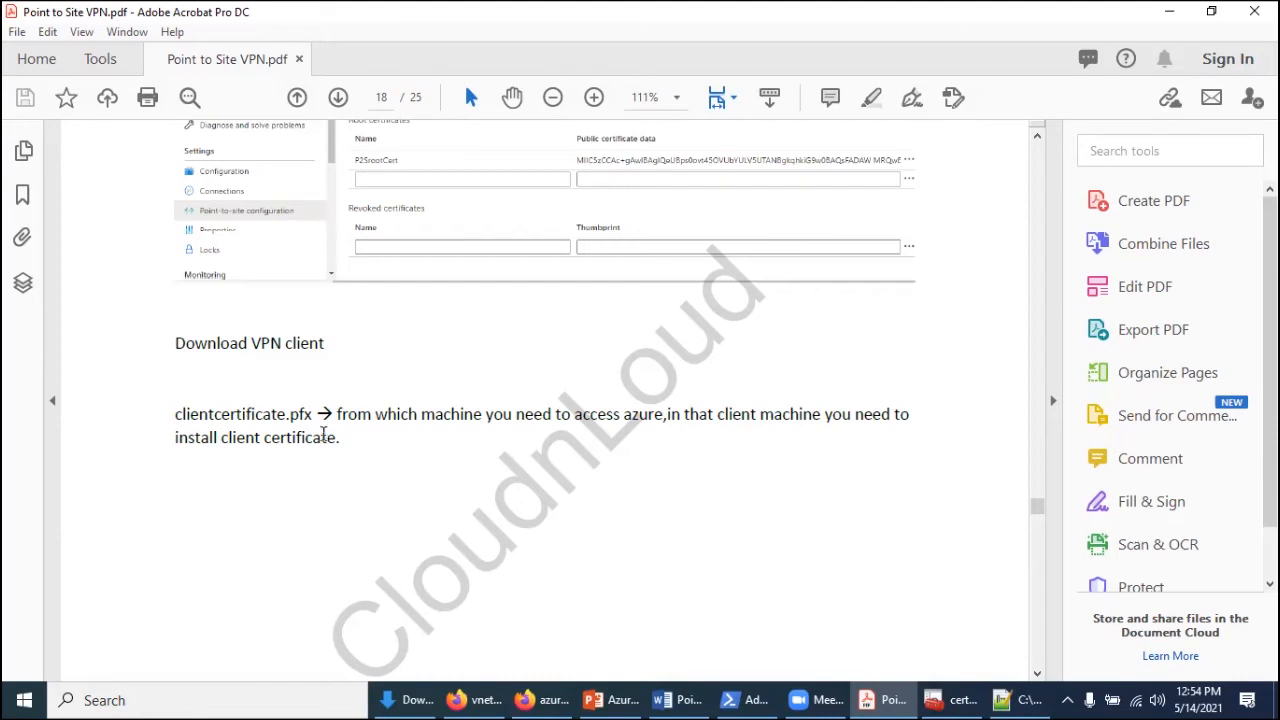
click(975, 697)
drag(314, 192, 237, 130)
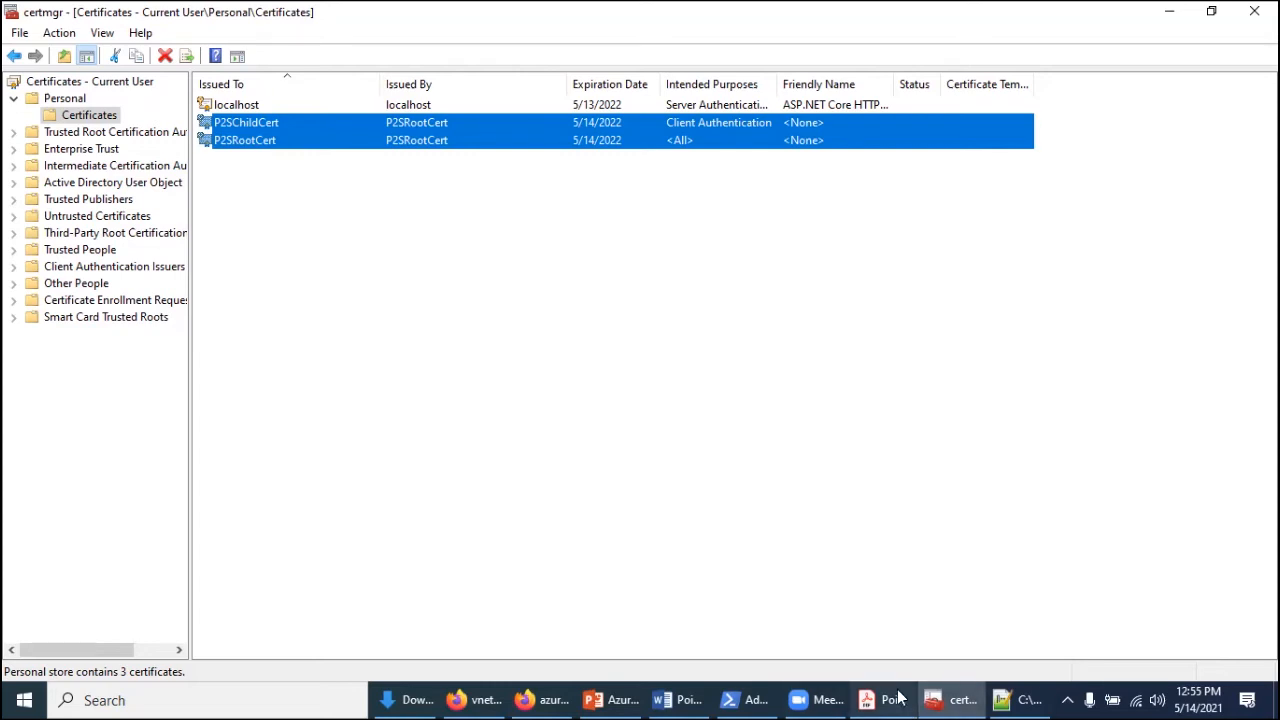
Open the Downloads folder holding childcertificate, rootcertificate and the vnetgw archive
mouse_move(893, 696)
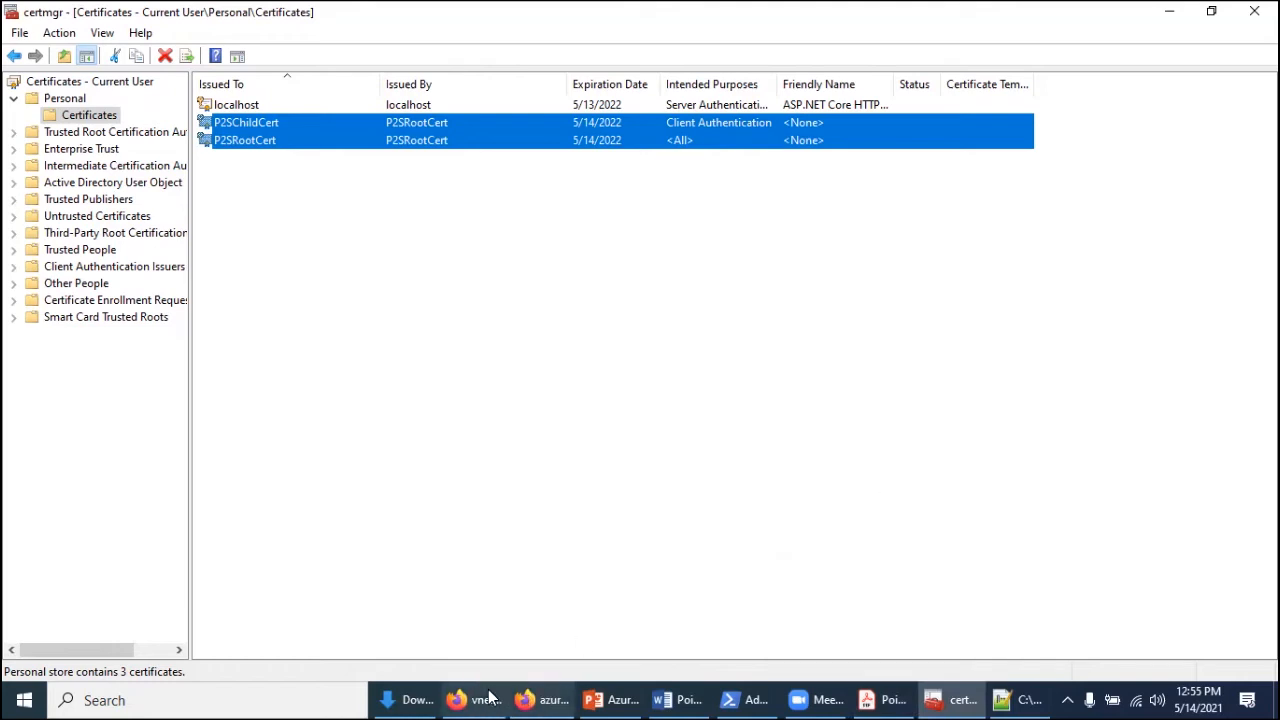
click(412, 700)
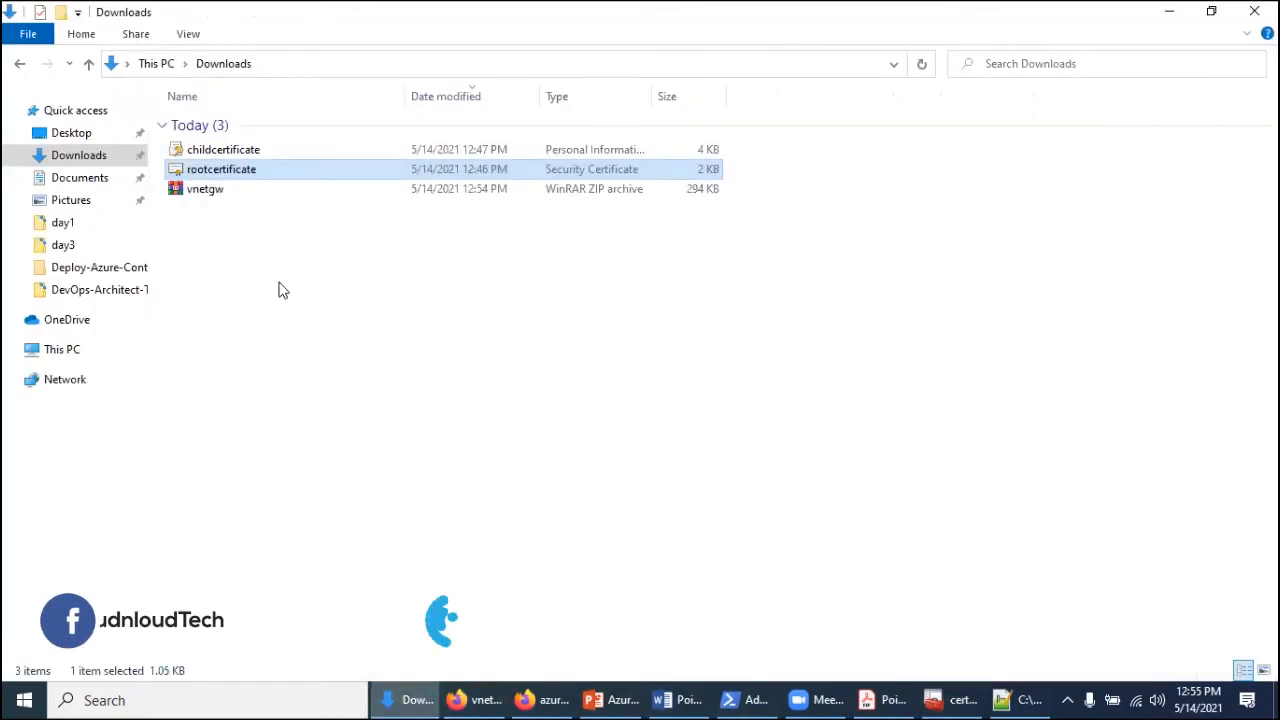
Extract the vnetgw archive, open its folder, and find the guide's clientcertificate.pfx import step
right_click(213, 190)
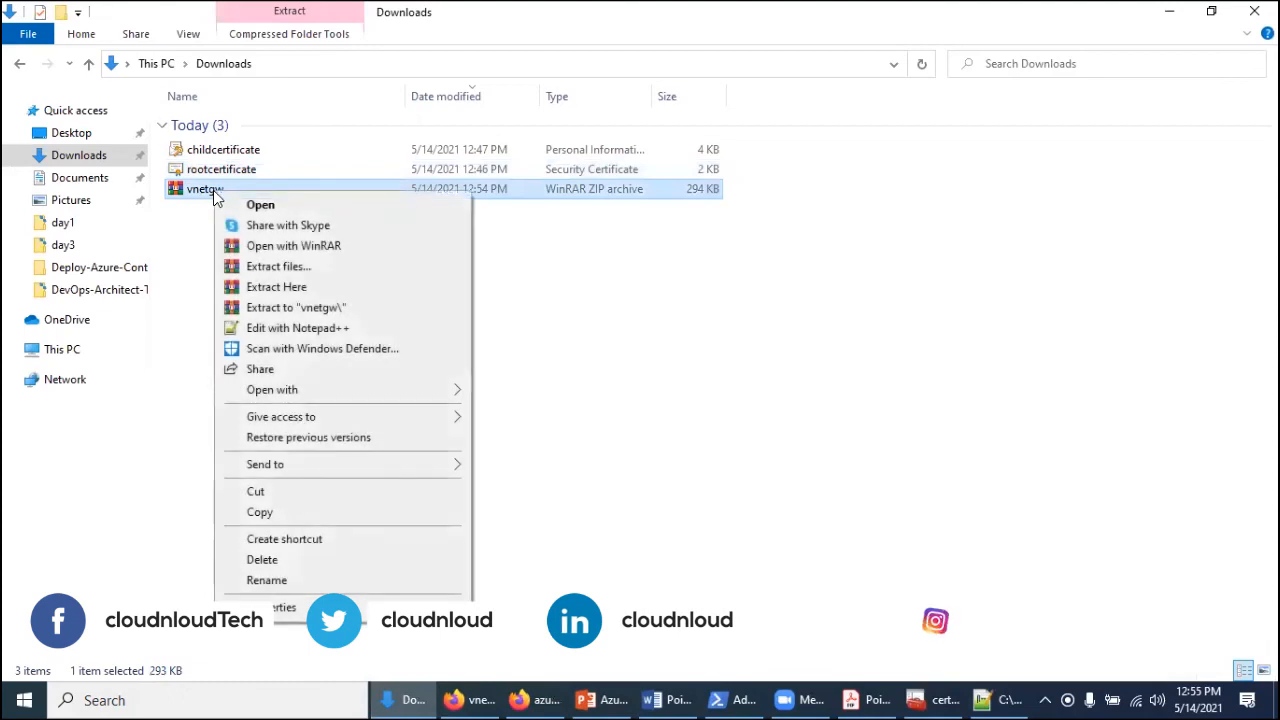
key(Escape)
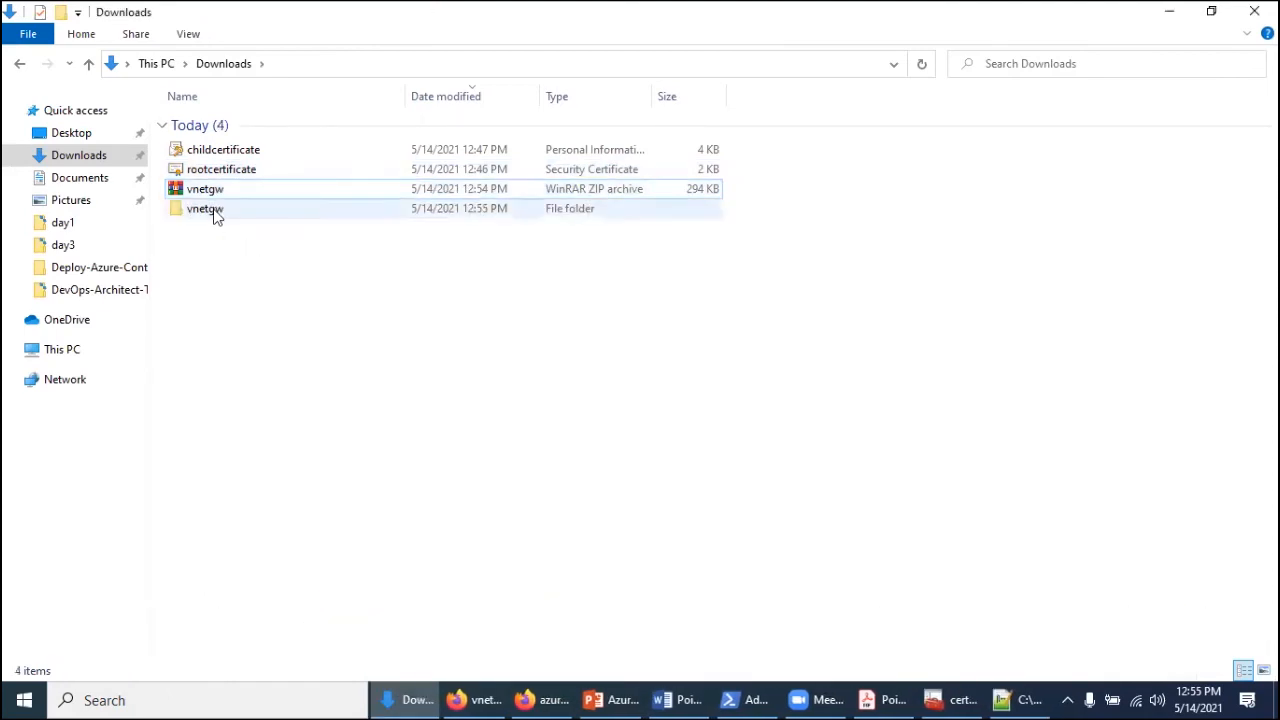
double_click(214, 209)
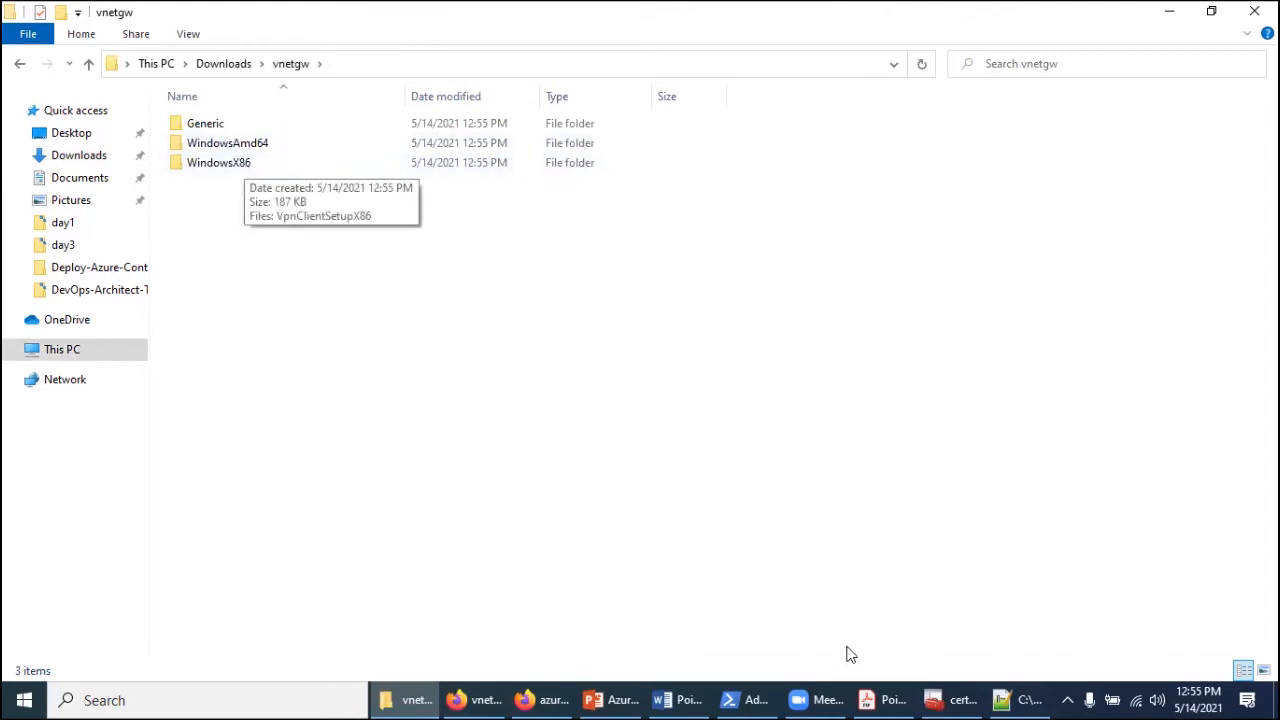
click(882, 700)
scroll(474, 384, down, 10)
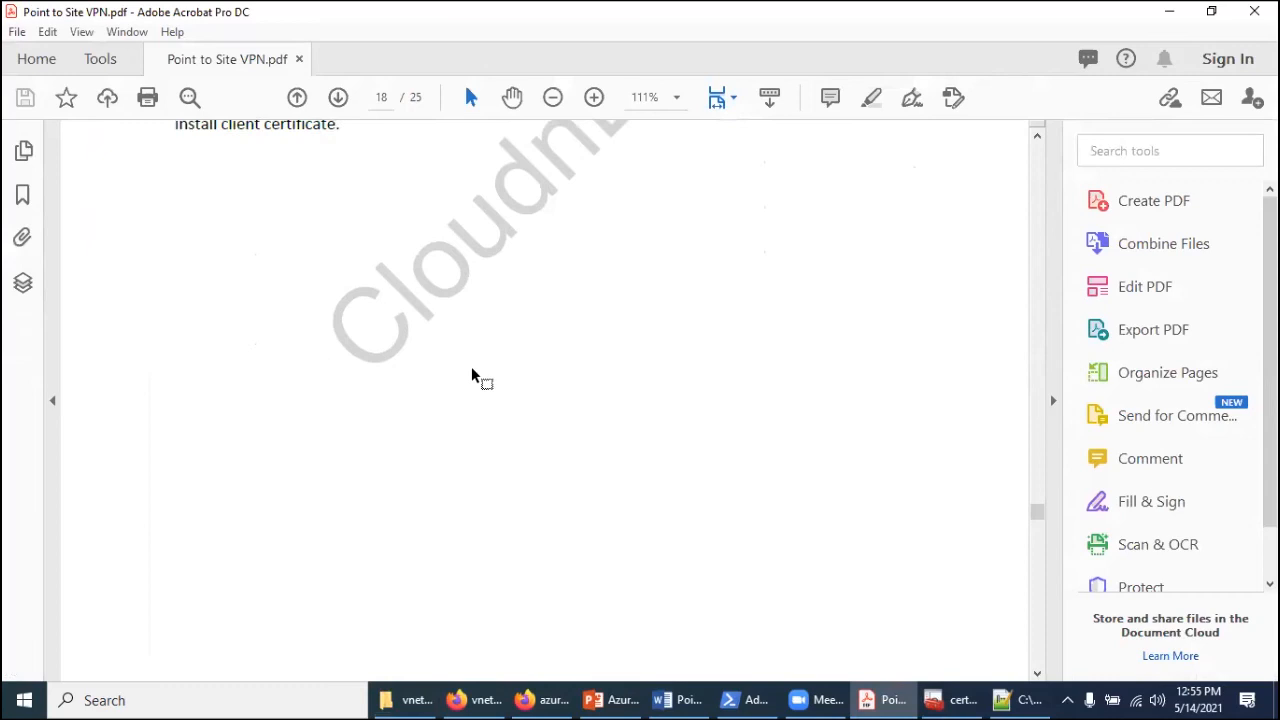
scroll(476, 370, up, 3)
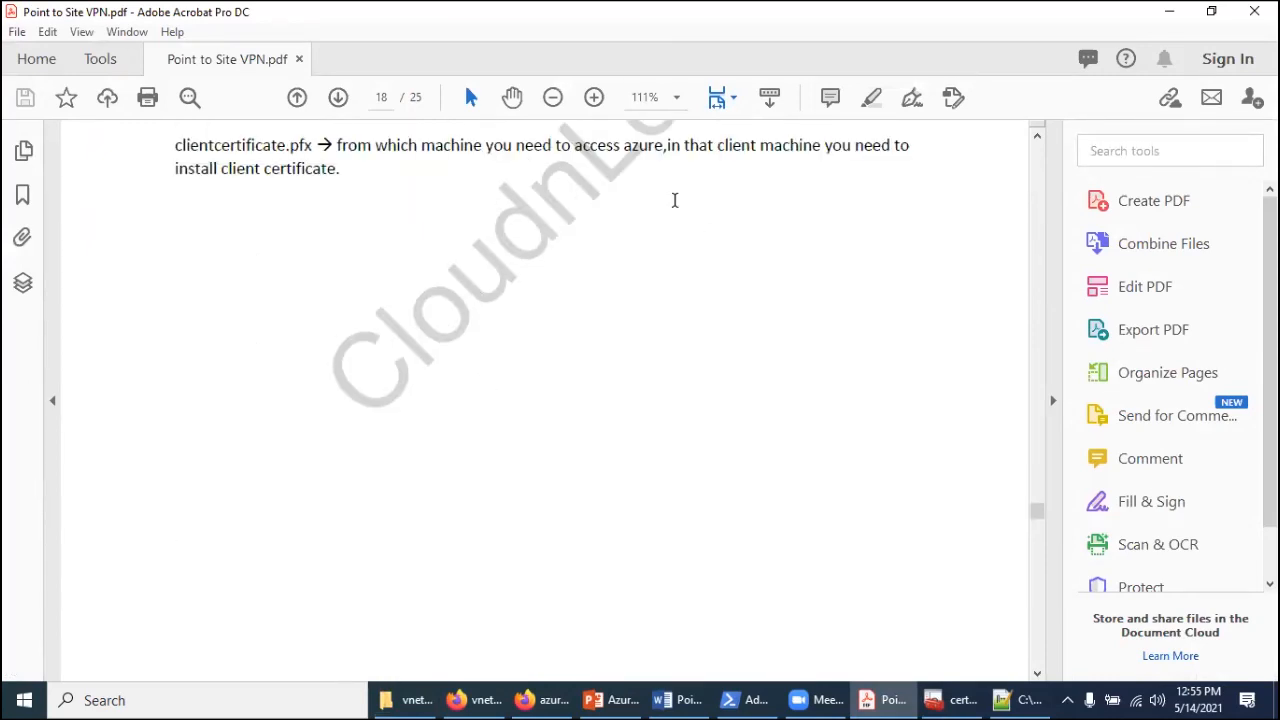
scroll(675, 200, down, 5)
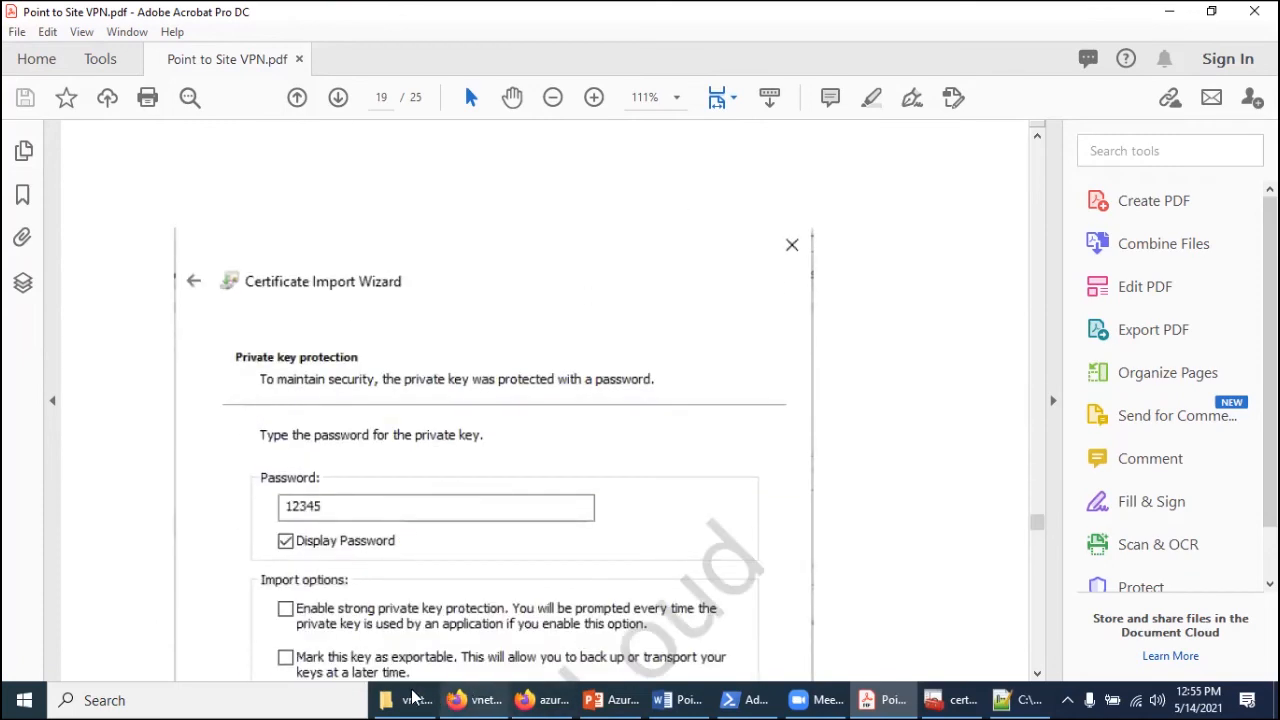
Import childcertificate.pfx into the current user's store using its private key password
click(408, 700)
click(232, 70)
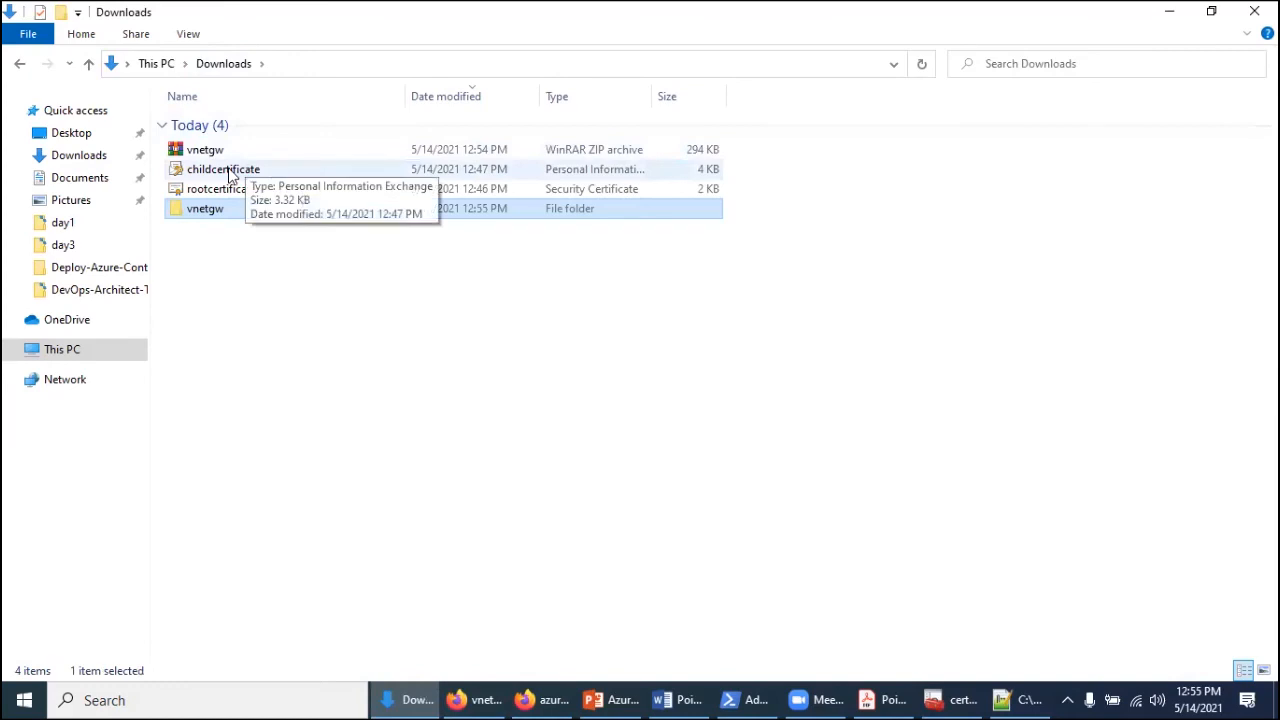
double_click(229, 172)
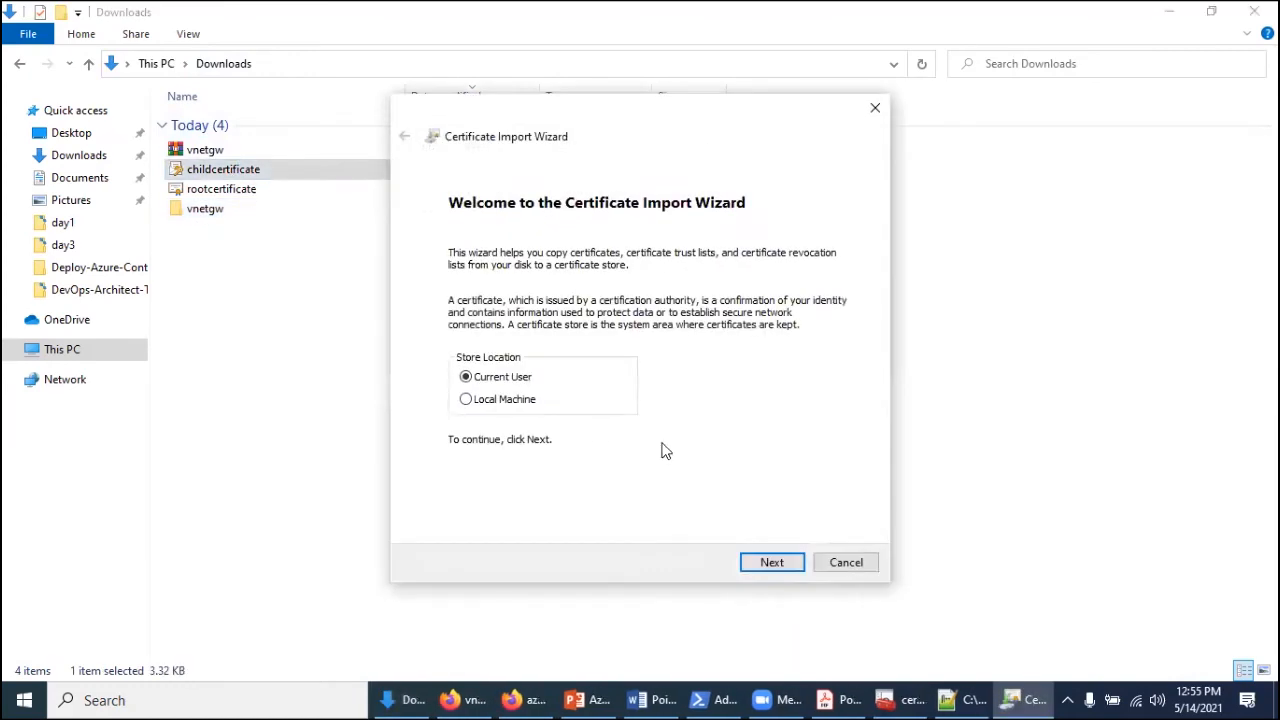
click(771, 563)
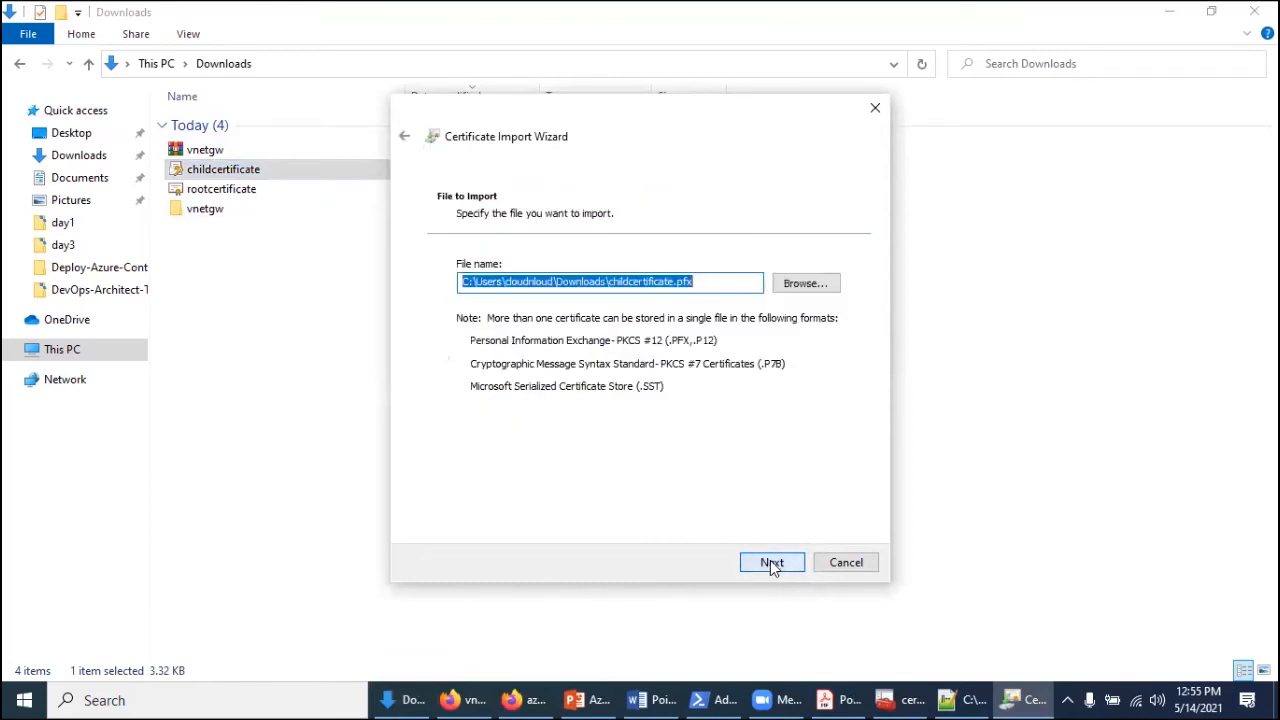
click(771, 563)
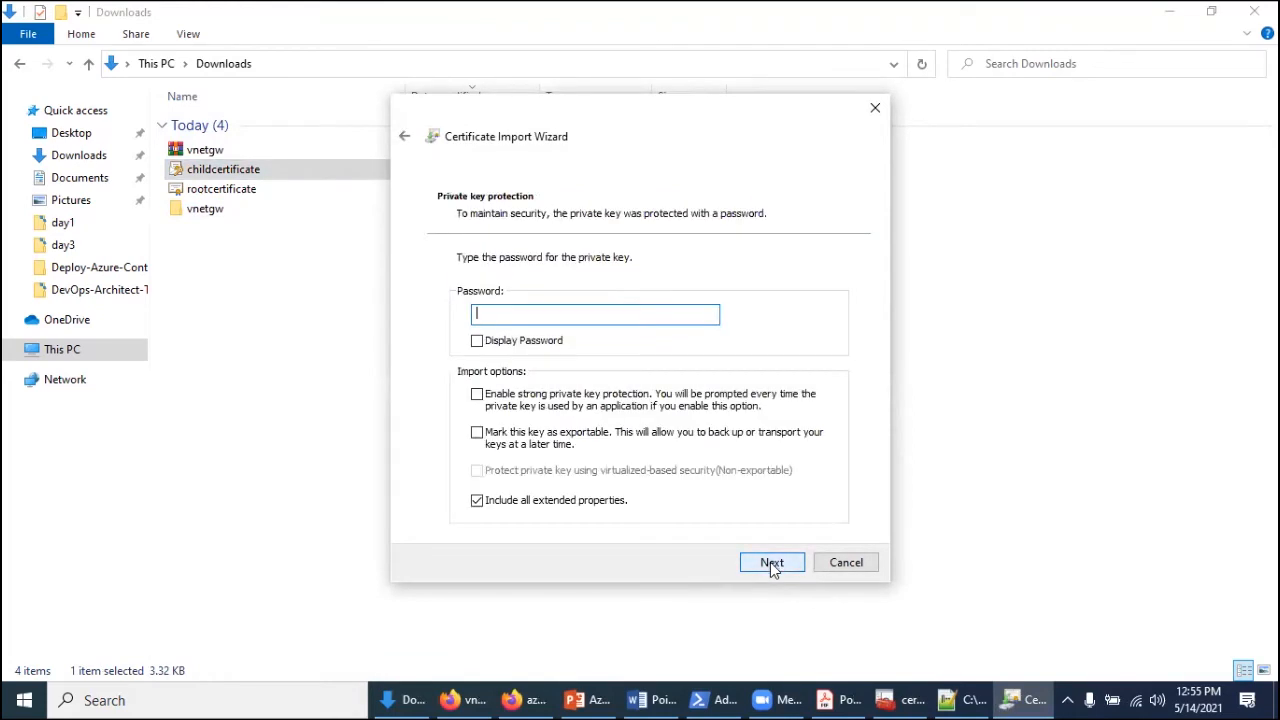
text(**)
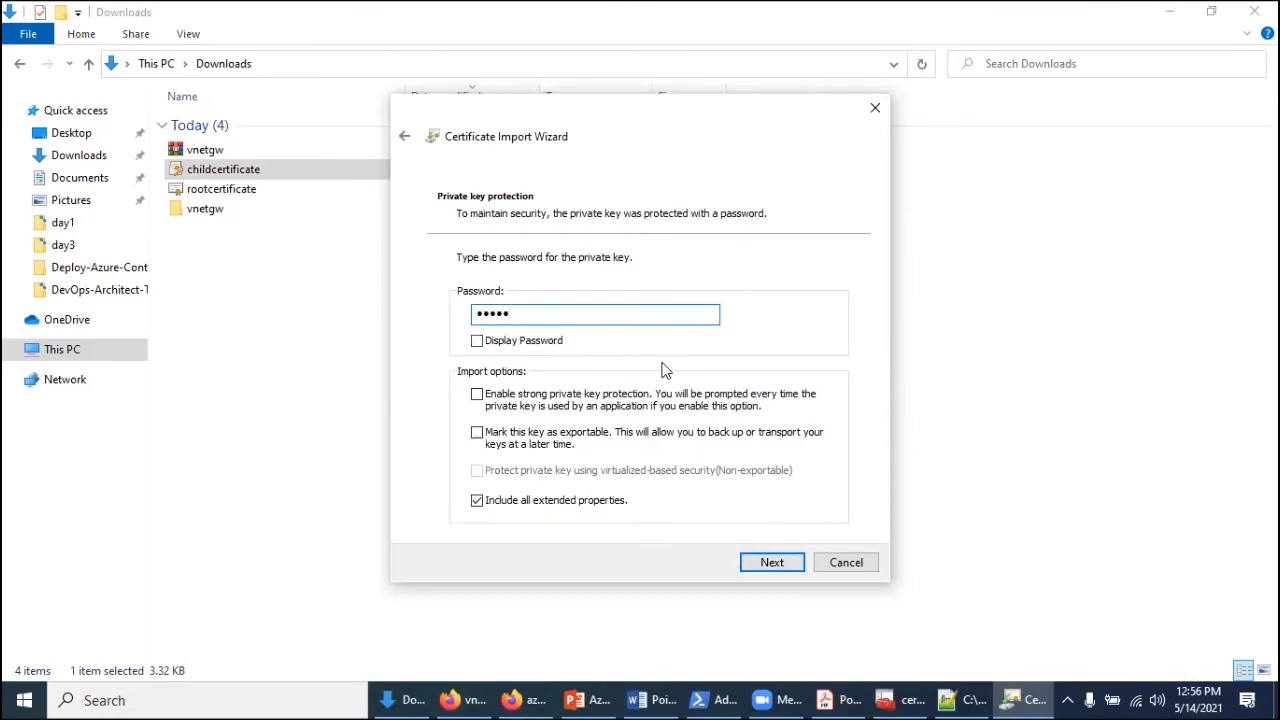
click(772, 562)
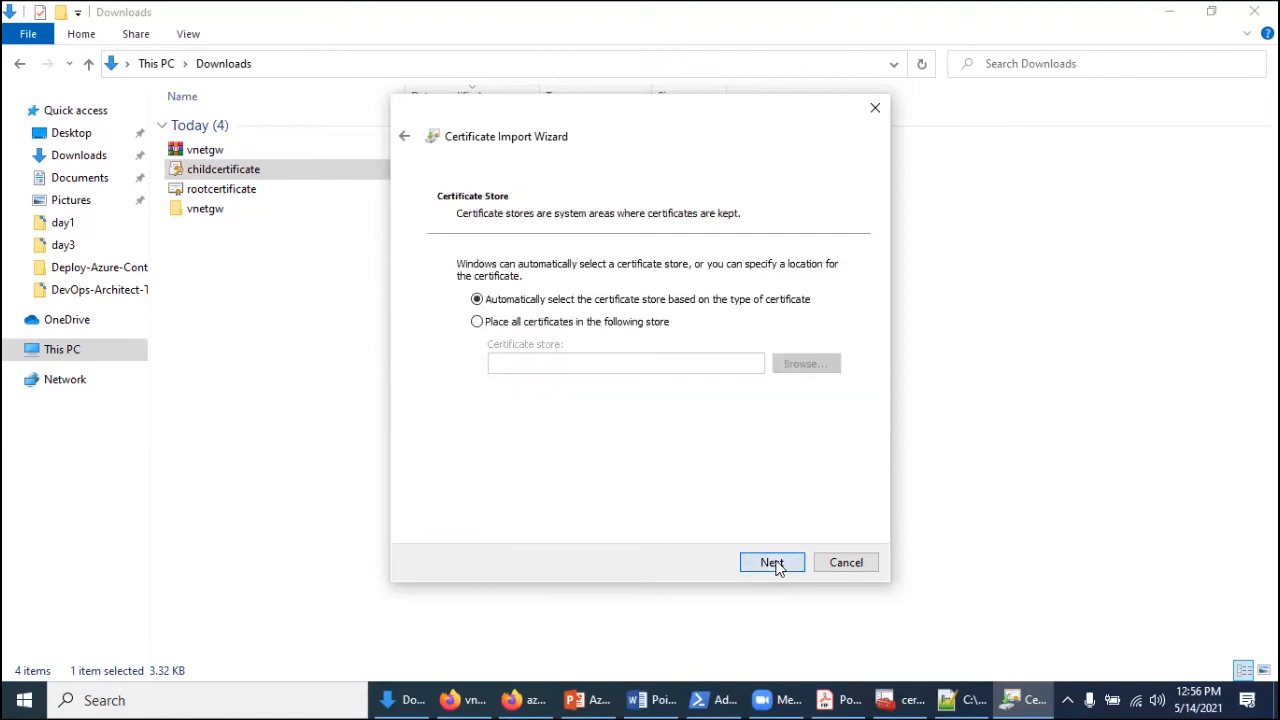
click(772, 562)
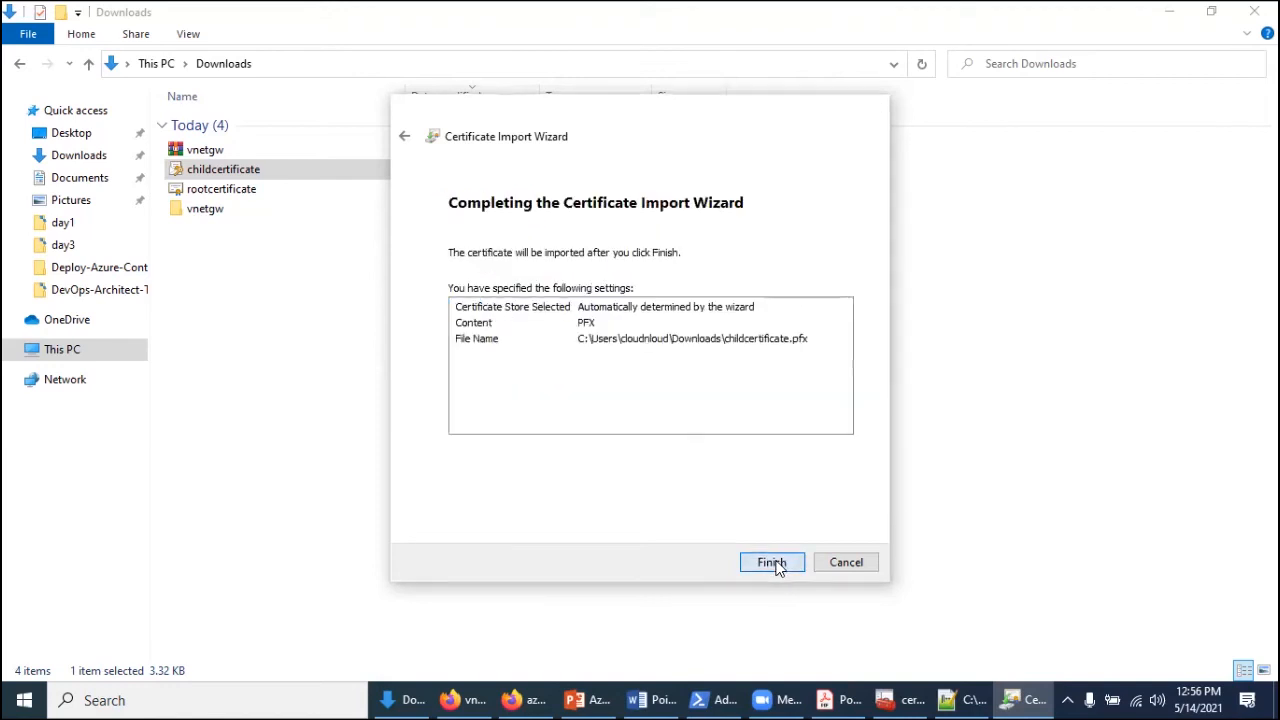
click(772, 562)
click(712, 526)
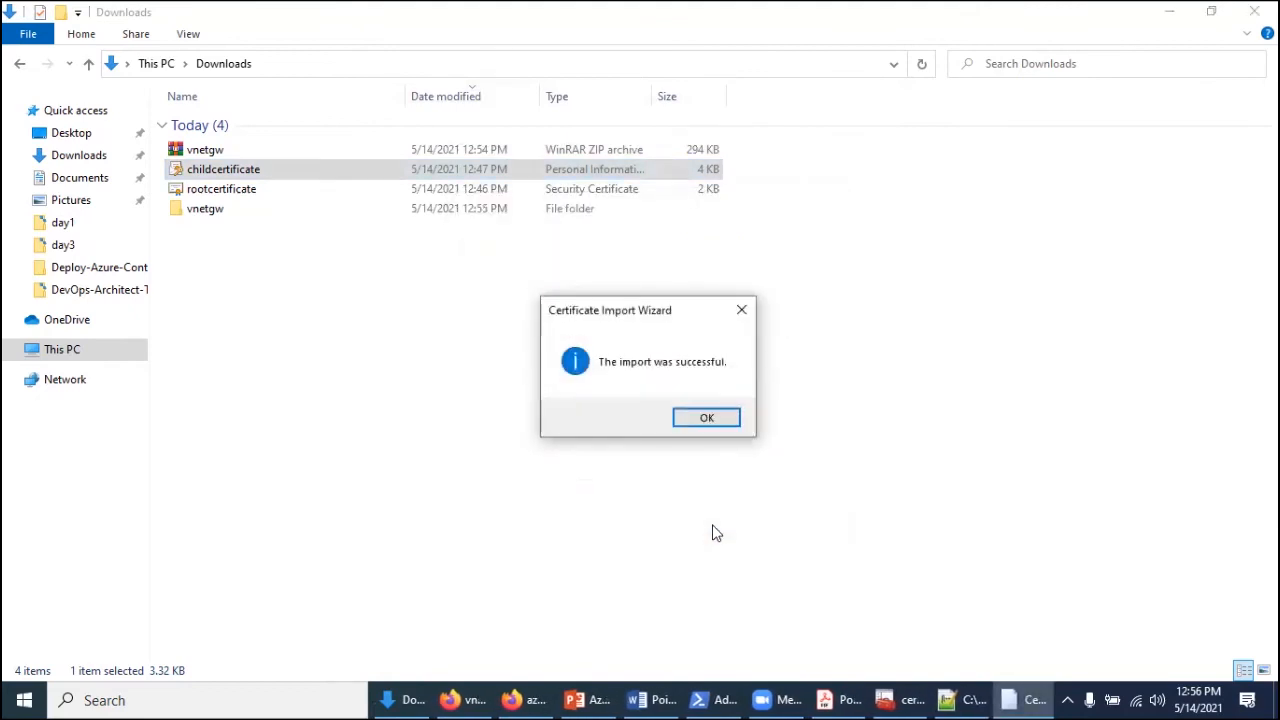
click(688, 418)
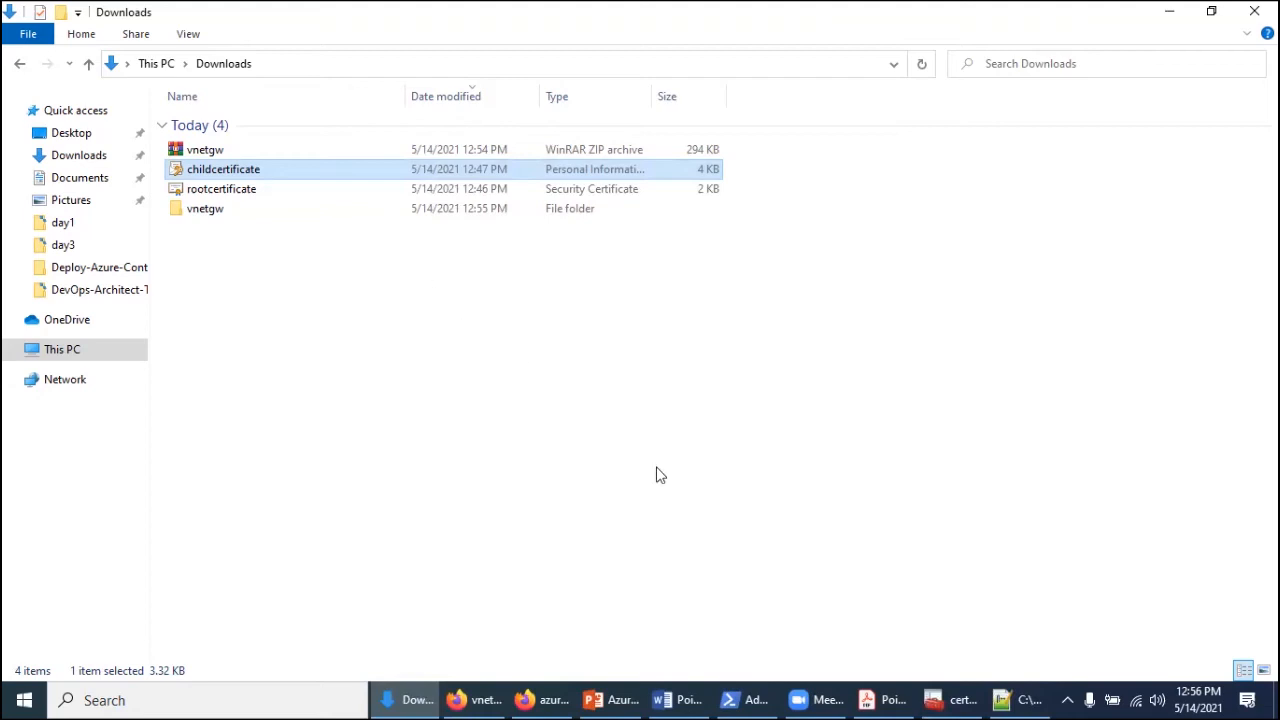
Check the PDF guide, then open the extracted vnetgw folder in Downloads
click(882, 700)
scroll(656, 366, down, 5)
scroll(656, 366, down, 10)
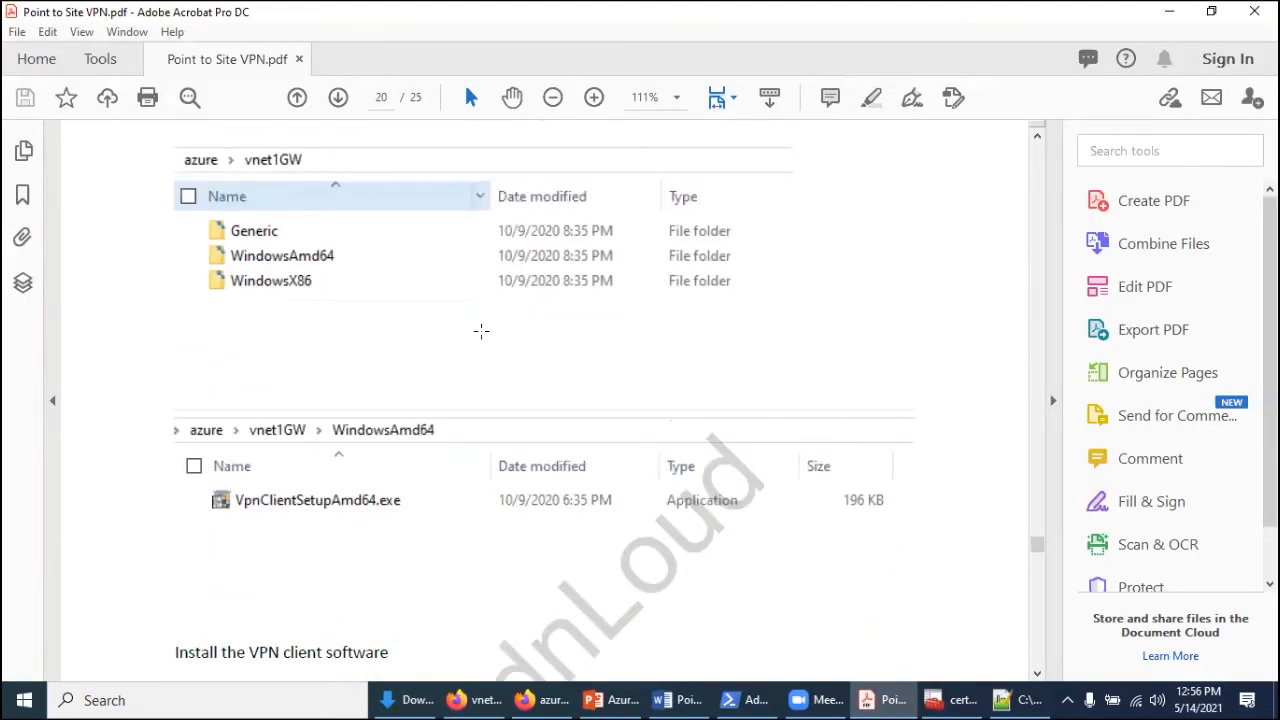
click(408, 700)
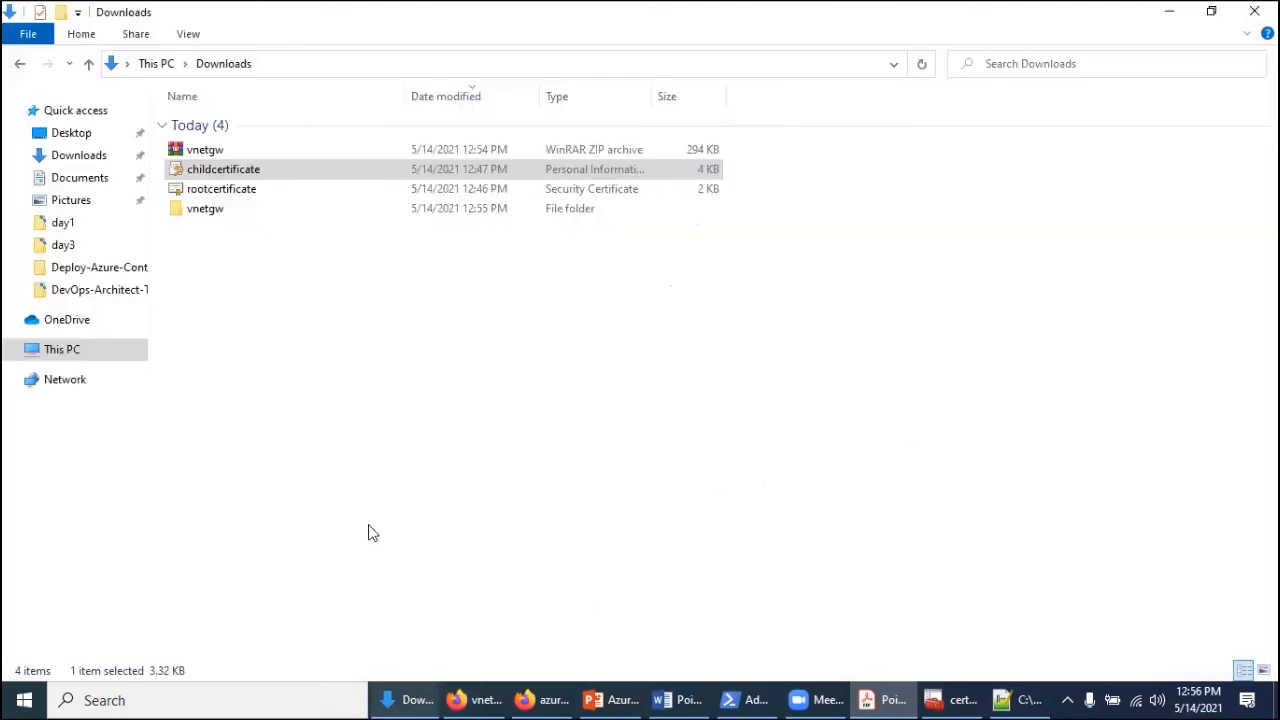
double_click(197, 214)
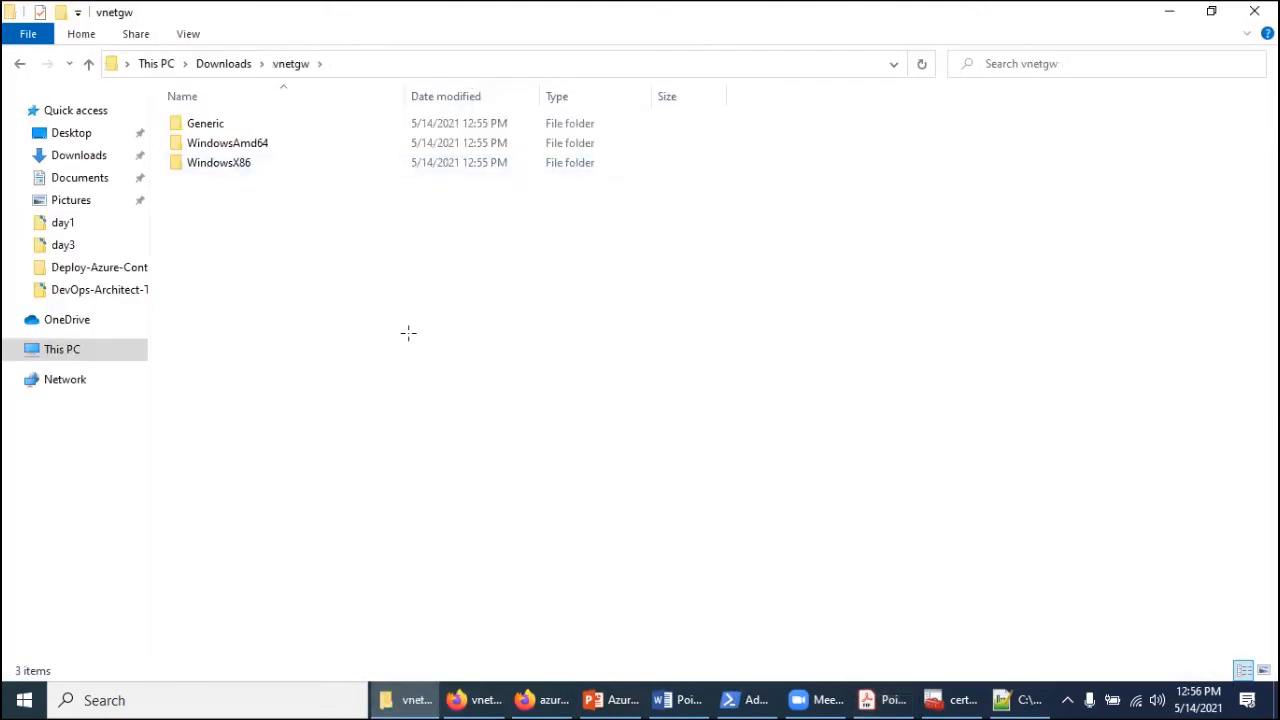
Open the WindowsAmd64 folder, then open Network & Internet settings from the network tray icon
key(alt+Tab)
key(alt+Tab)
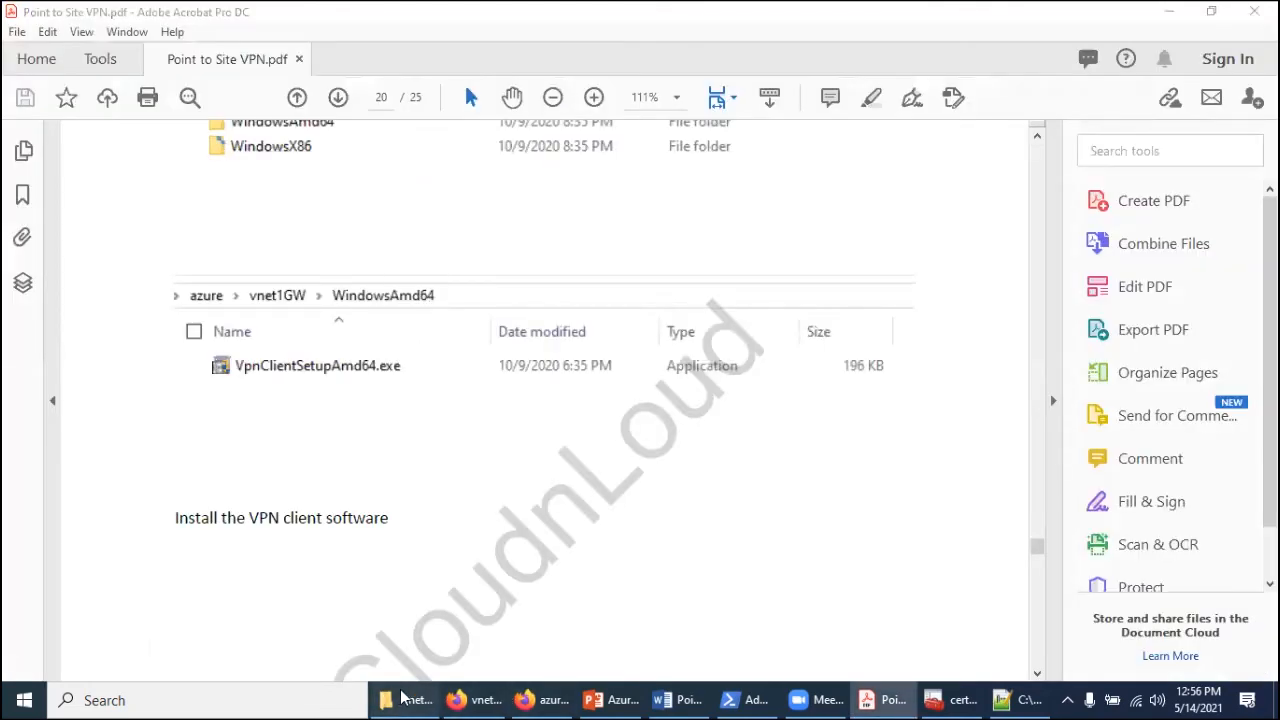
click(260, 147)
double_click(260, 147)
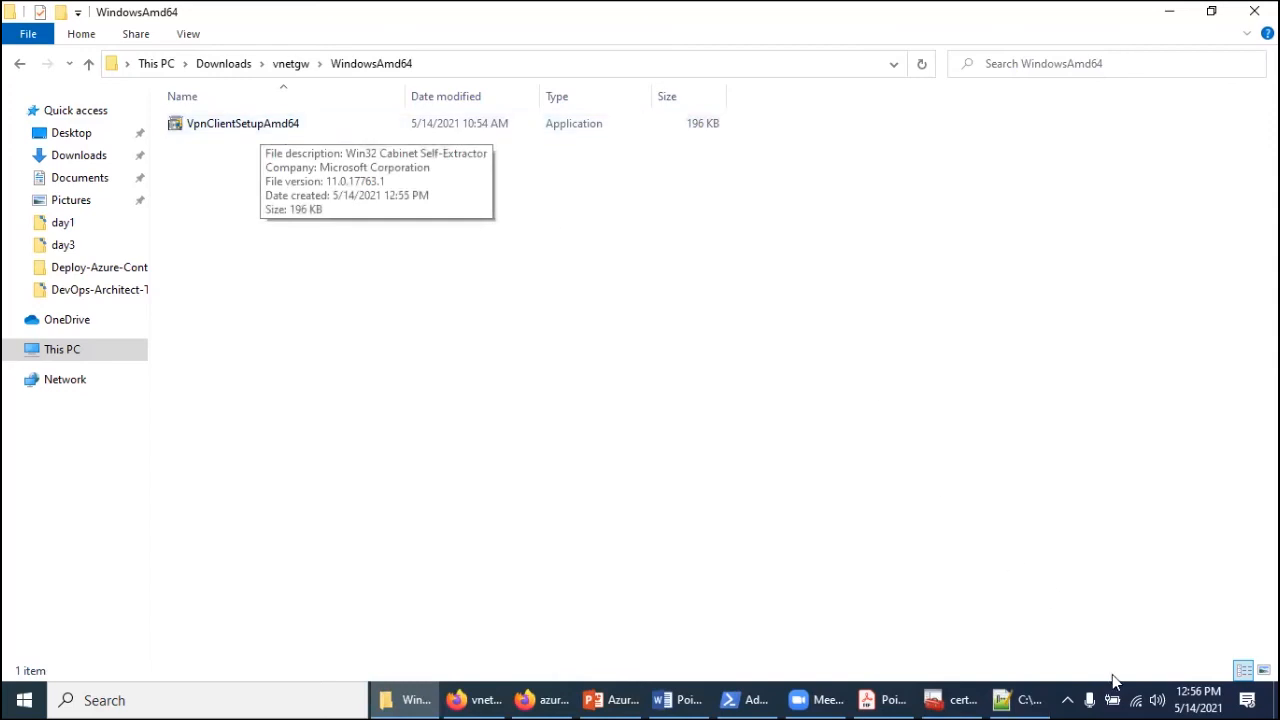
right_click(1136, 698)
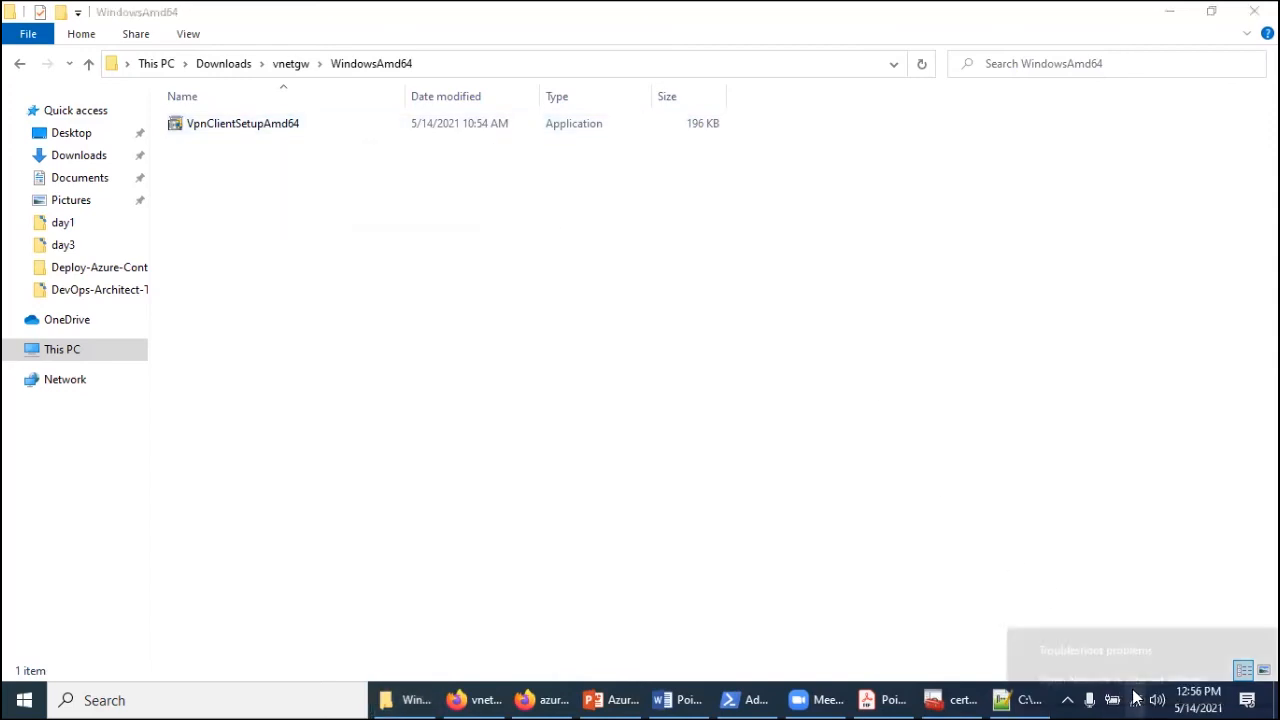
click(1136, 684)
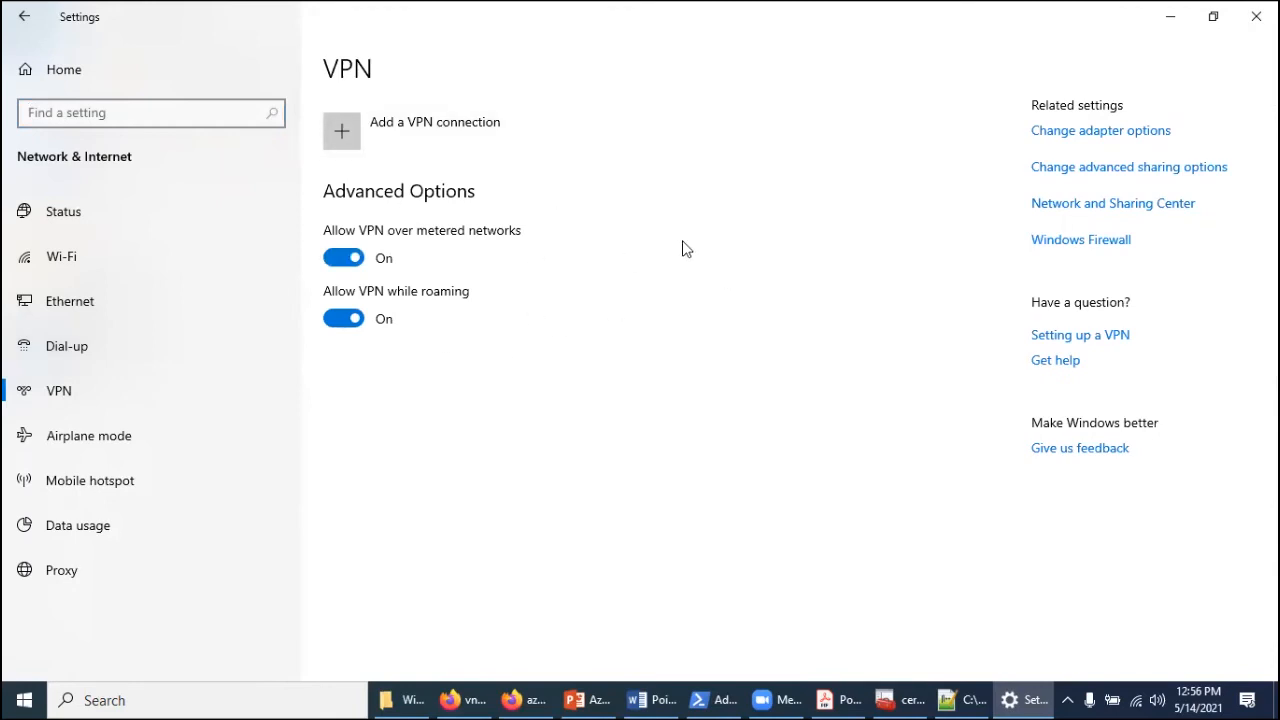
Run VpnClientSetupAmd64 and approve installing the vnet1 VPN client
click(400, 700)
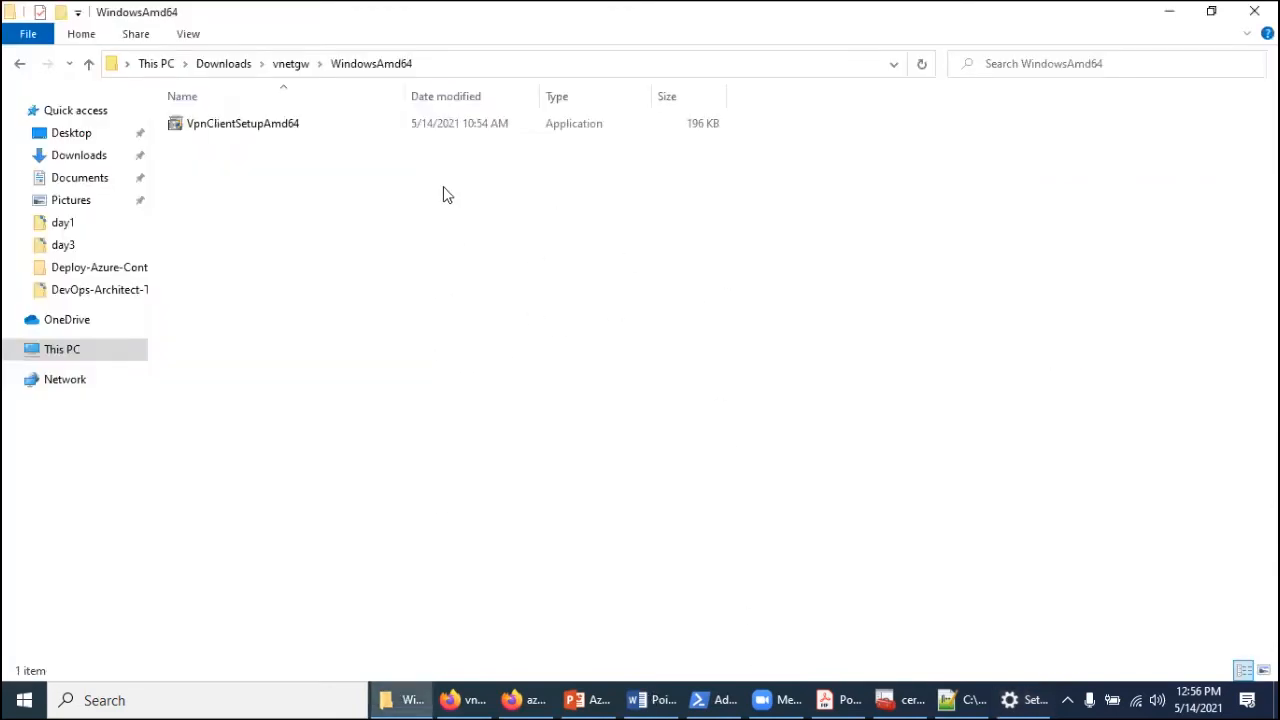
double_click(261, 129)
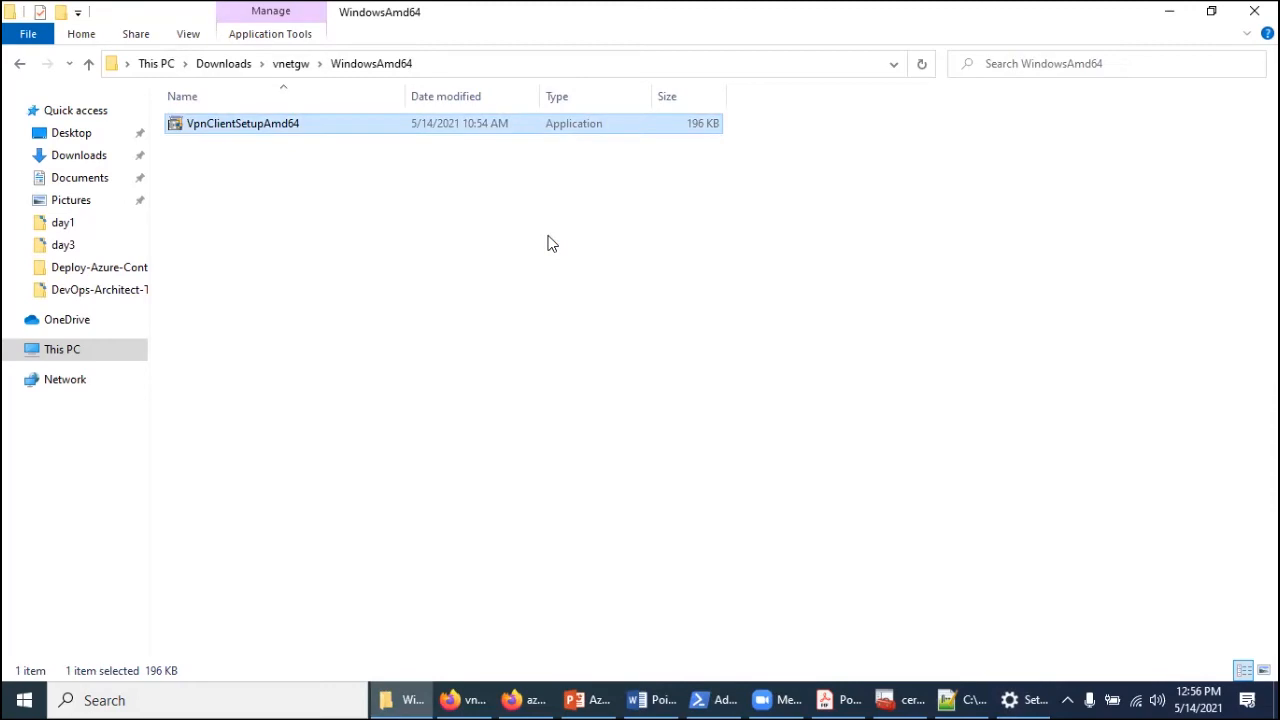
click(586, 496)
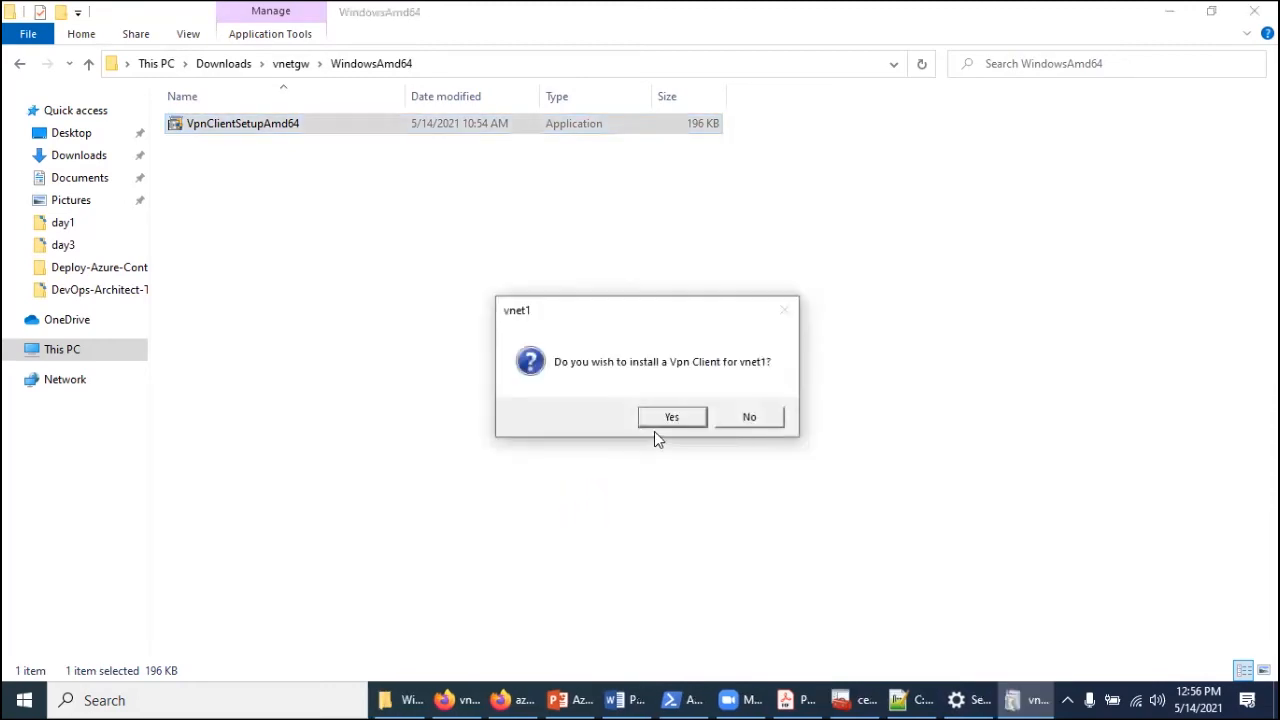
click(668, 417)
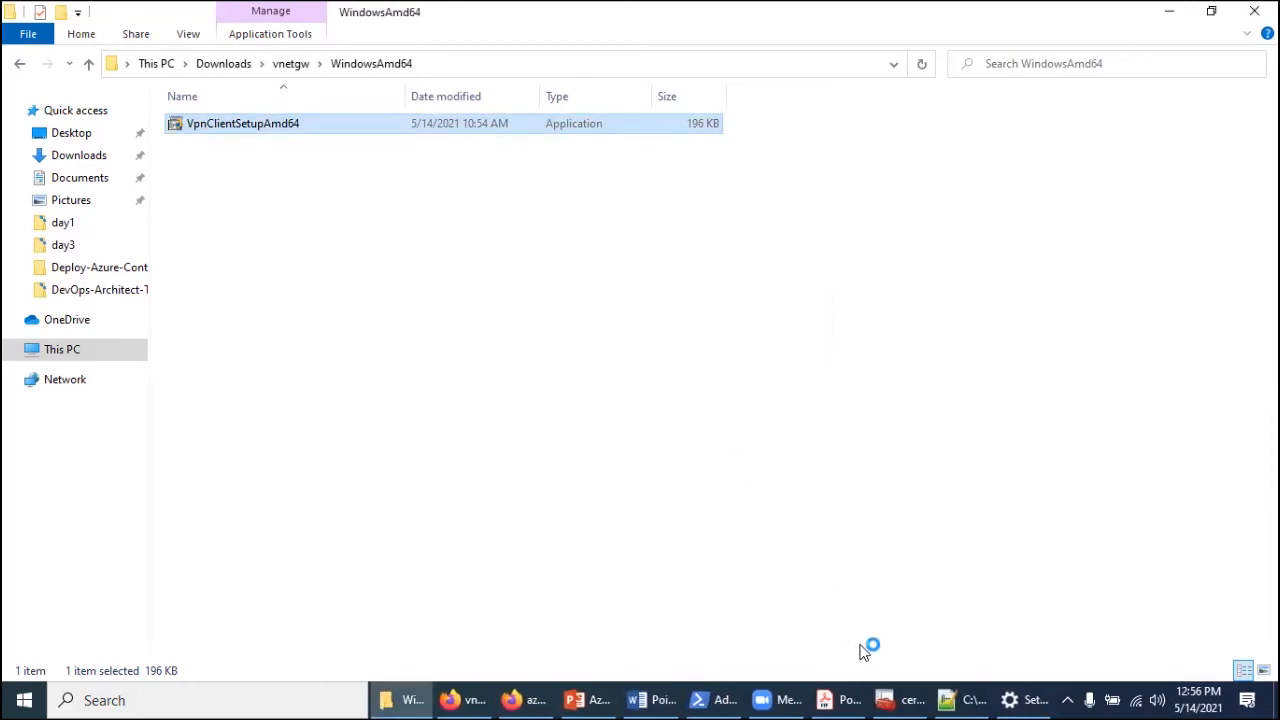
Confirm vnet1 is listed on the VPN settings page, then scroll the PDF guide
click(1031, 702)
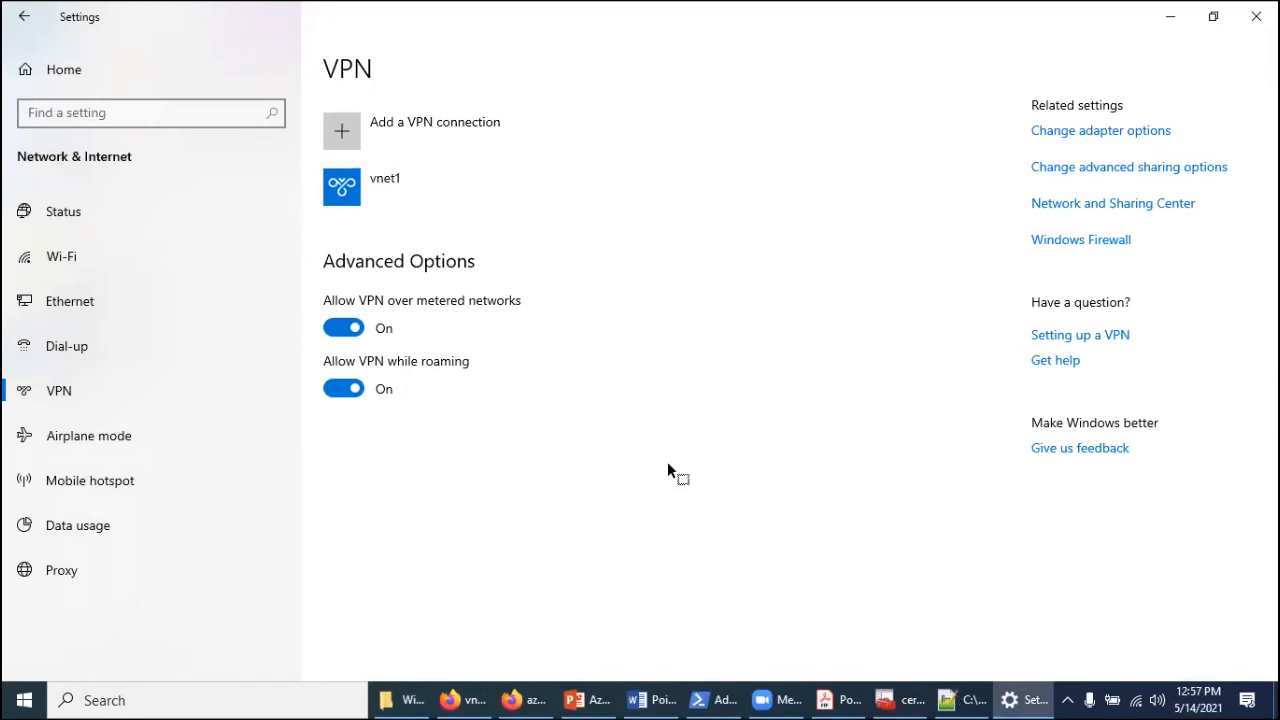
key(alt+Tab)
scroll(400, 434, down, 10)
scroll(404, 433, down, 5)
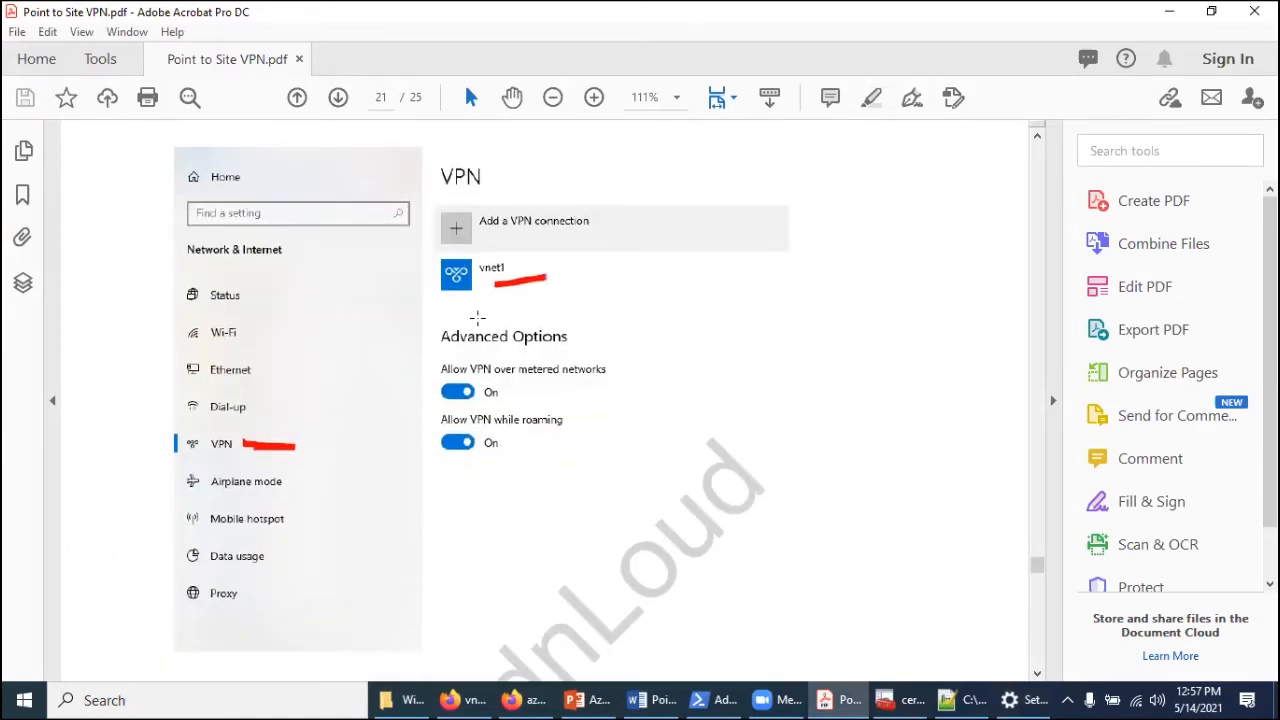
Scroll the guide to page 22, then show the portal's Virtual networks tab listing vnet1
scroll(478, 318, down, 15)
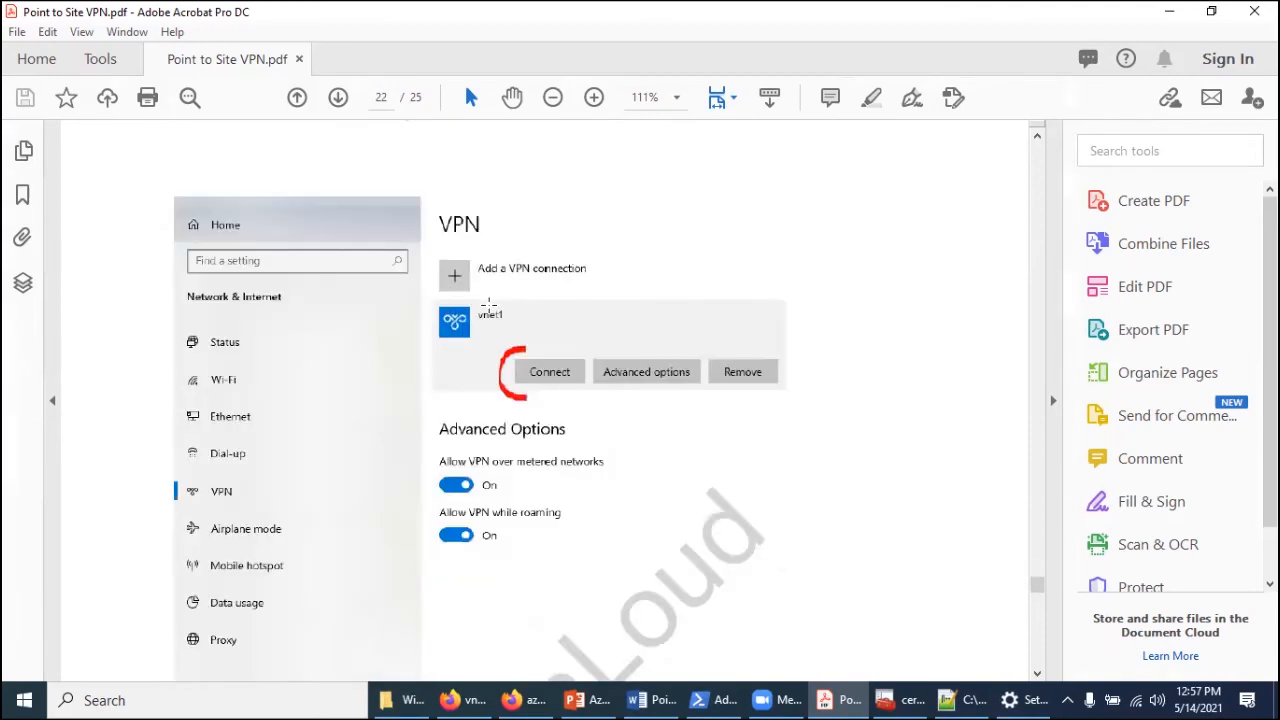
scroll(542, 352, down, 8)
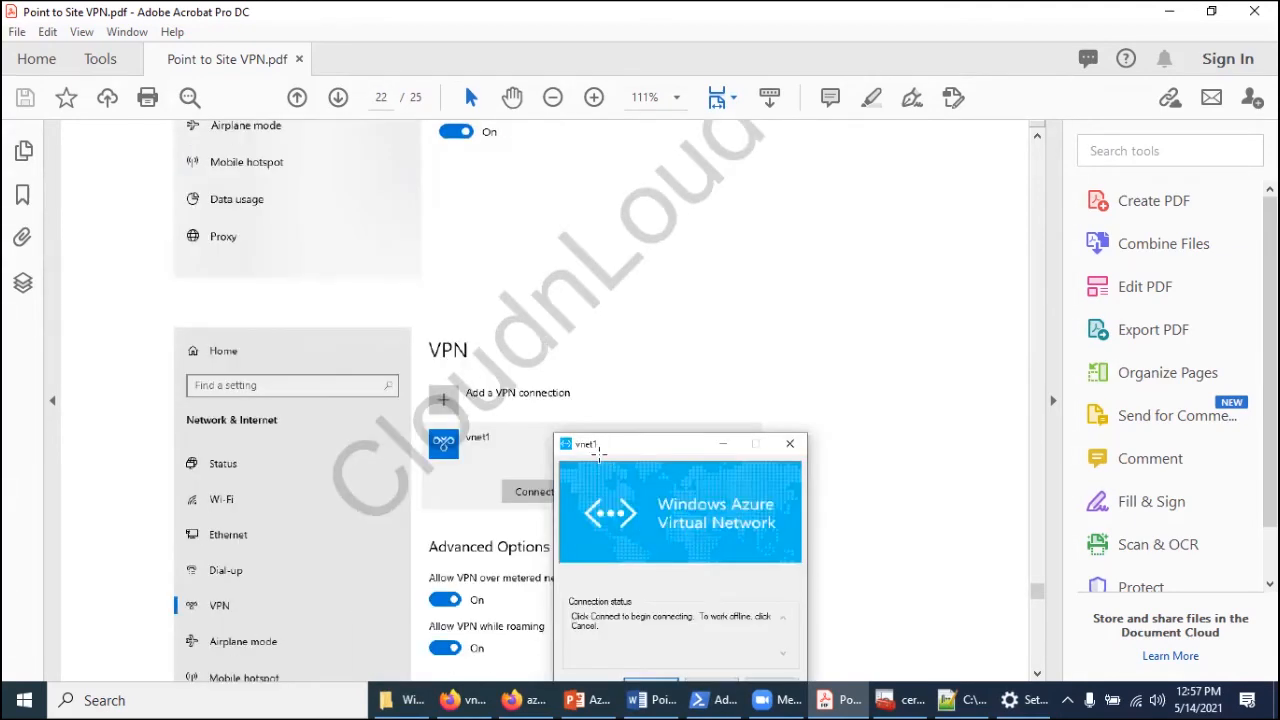
scroll(598, 453, down, 3)
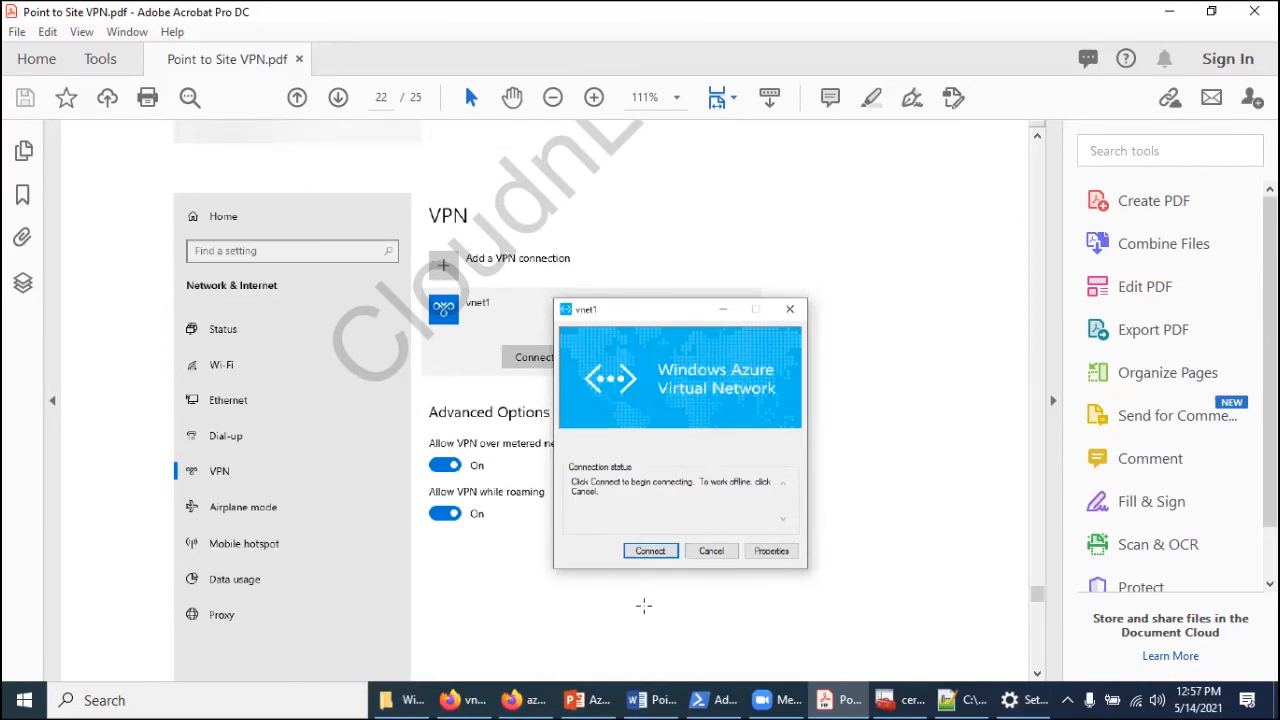
click(480, 697)
click(305, 44)
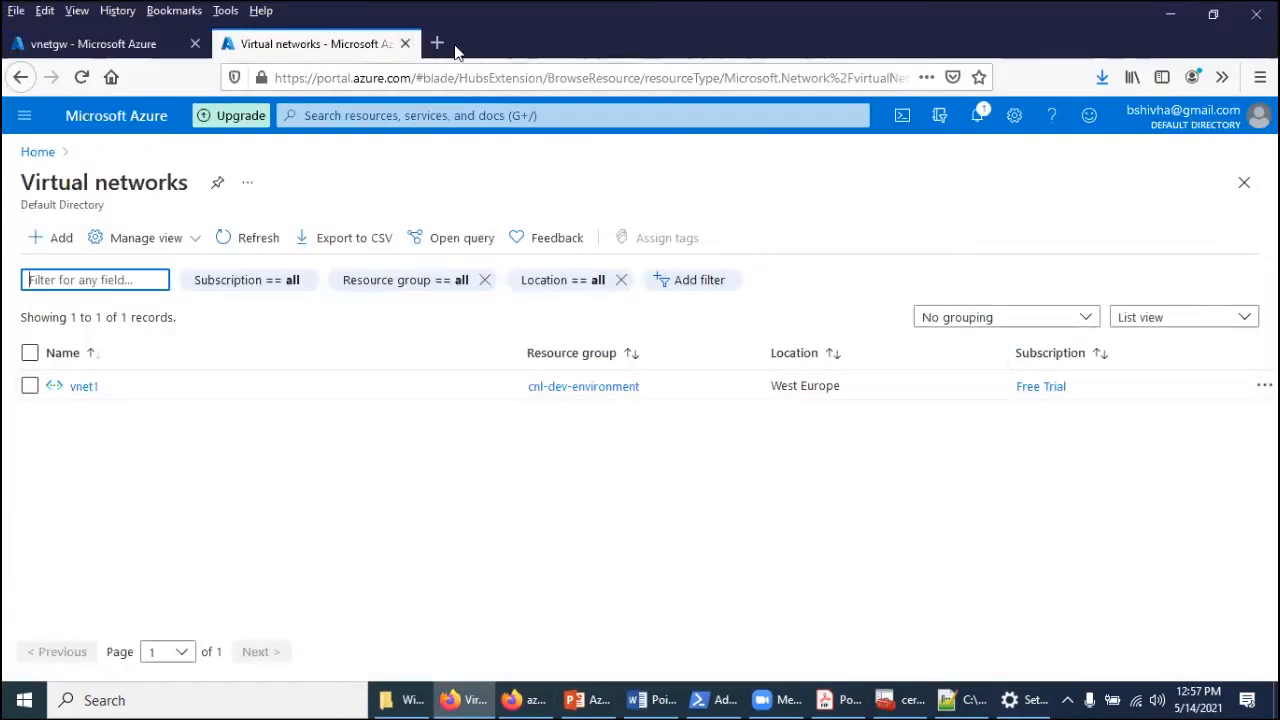
Start creating a new virtual machine from the Virtual machines list
click(449, 114)
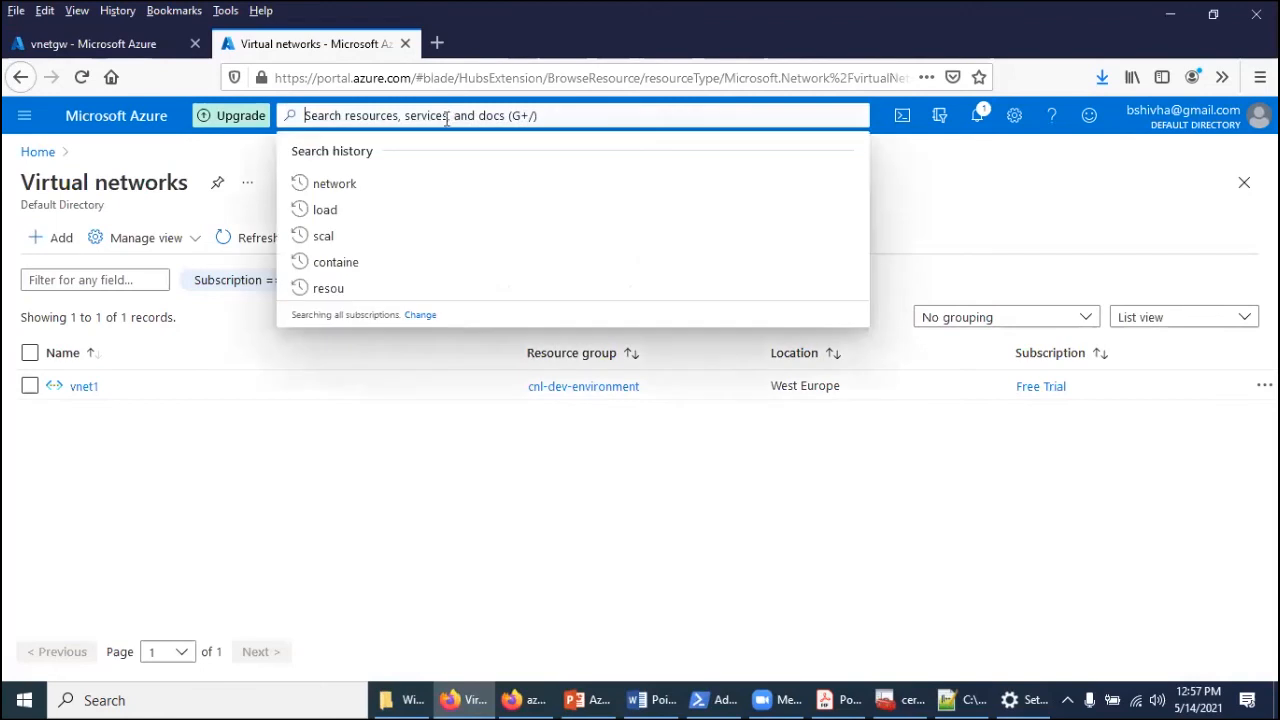
click(763, 404)
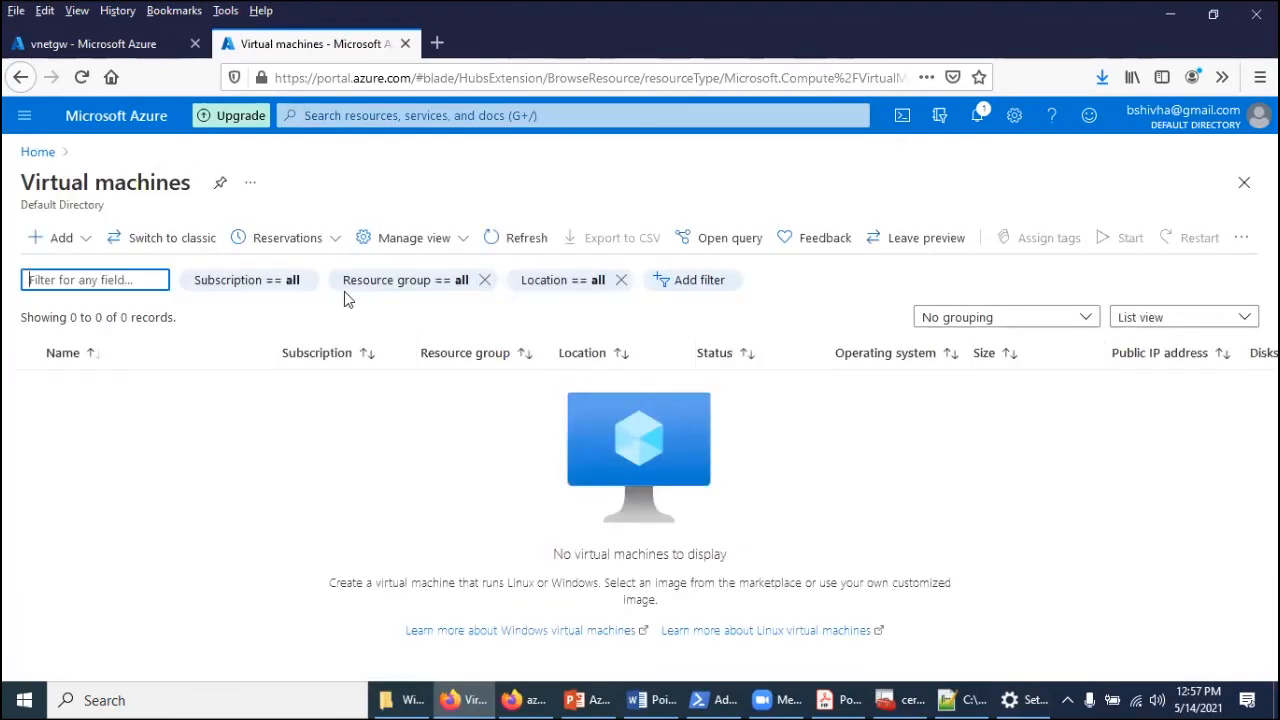
click(60, 238)
click(65, 268)
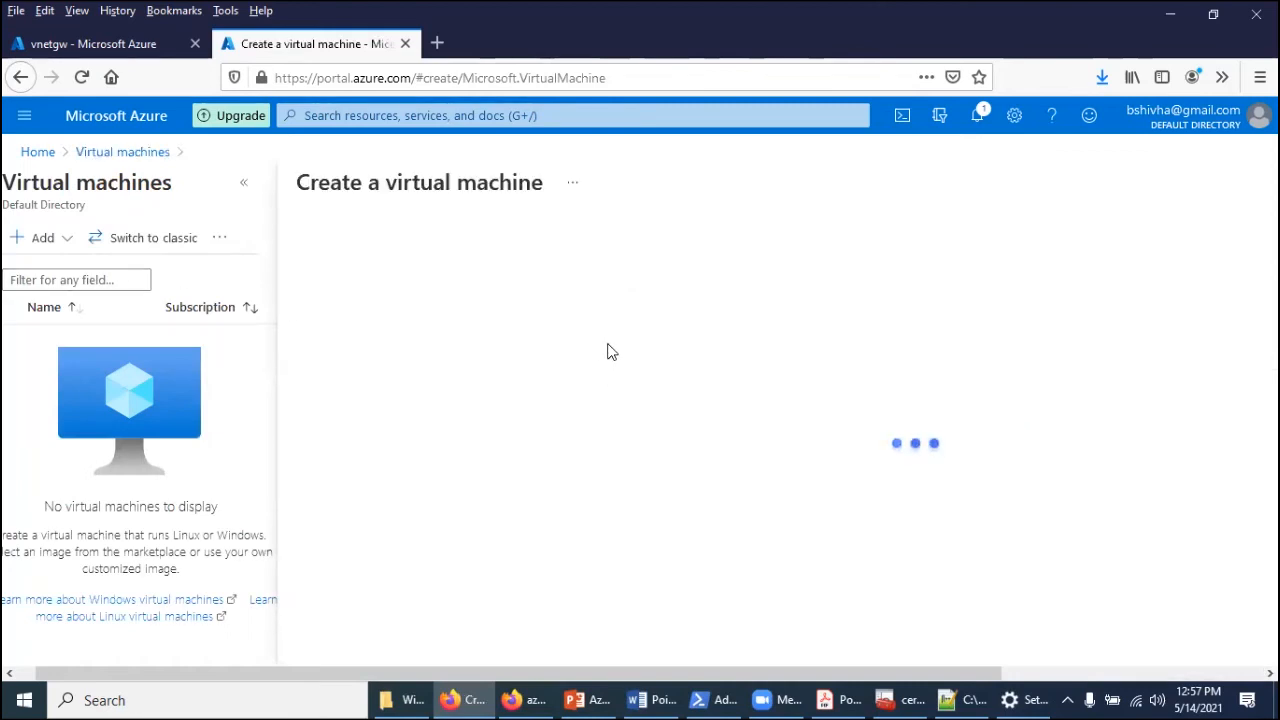
Place the VM in resource group cnl-dev-environment and name it vm1
click(622, 478)
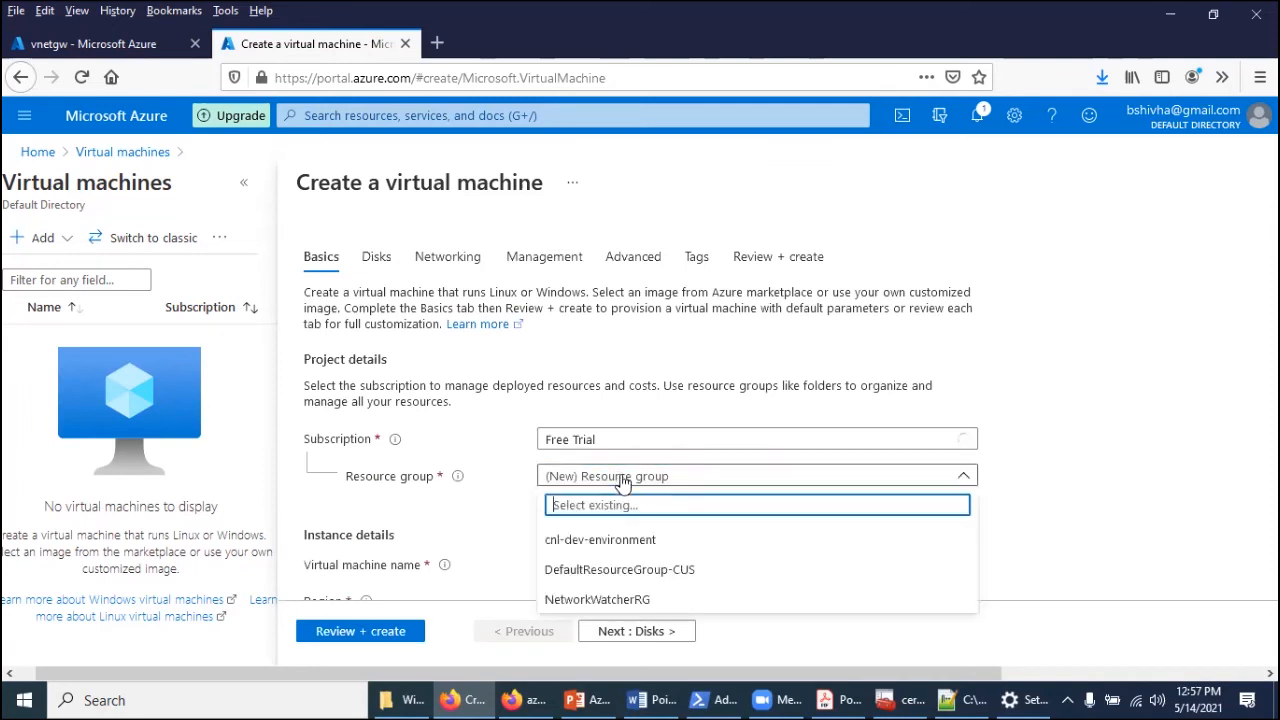
click(580, 541)
scroll(757, 397, down, 2)
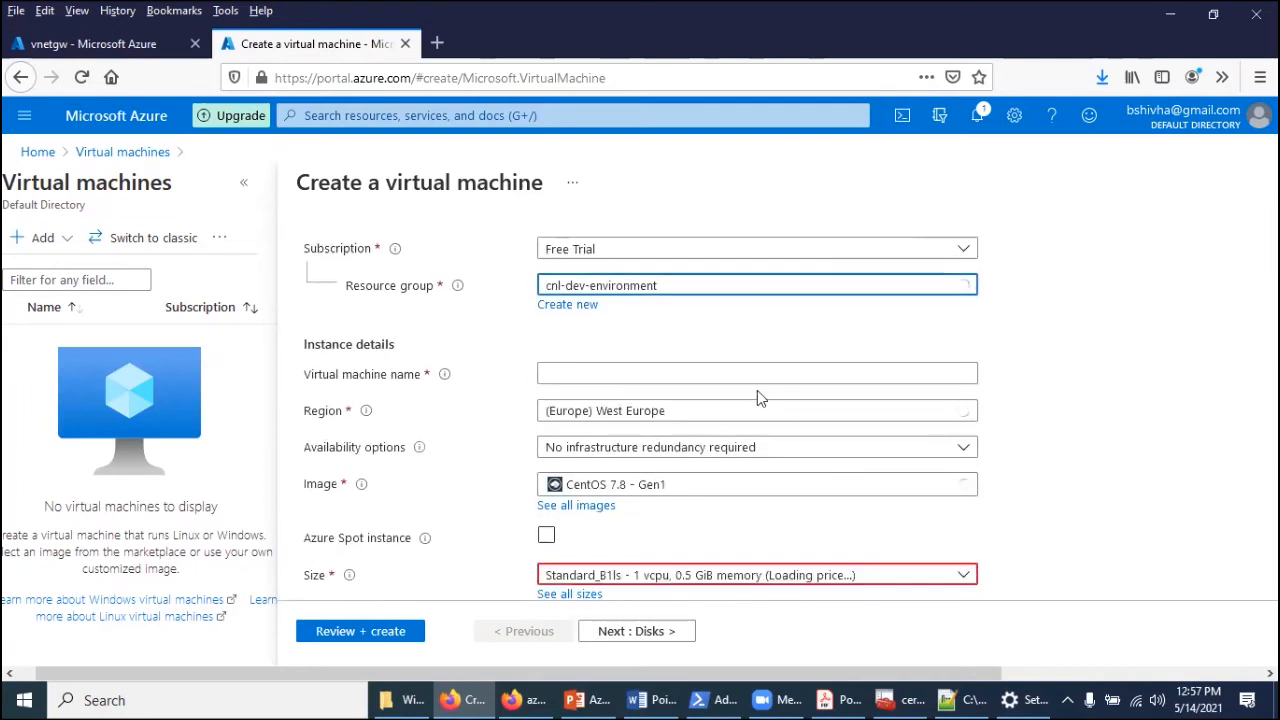
click(606, 373)
text(vm1)
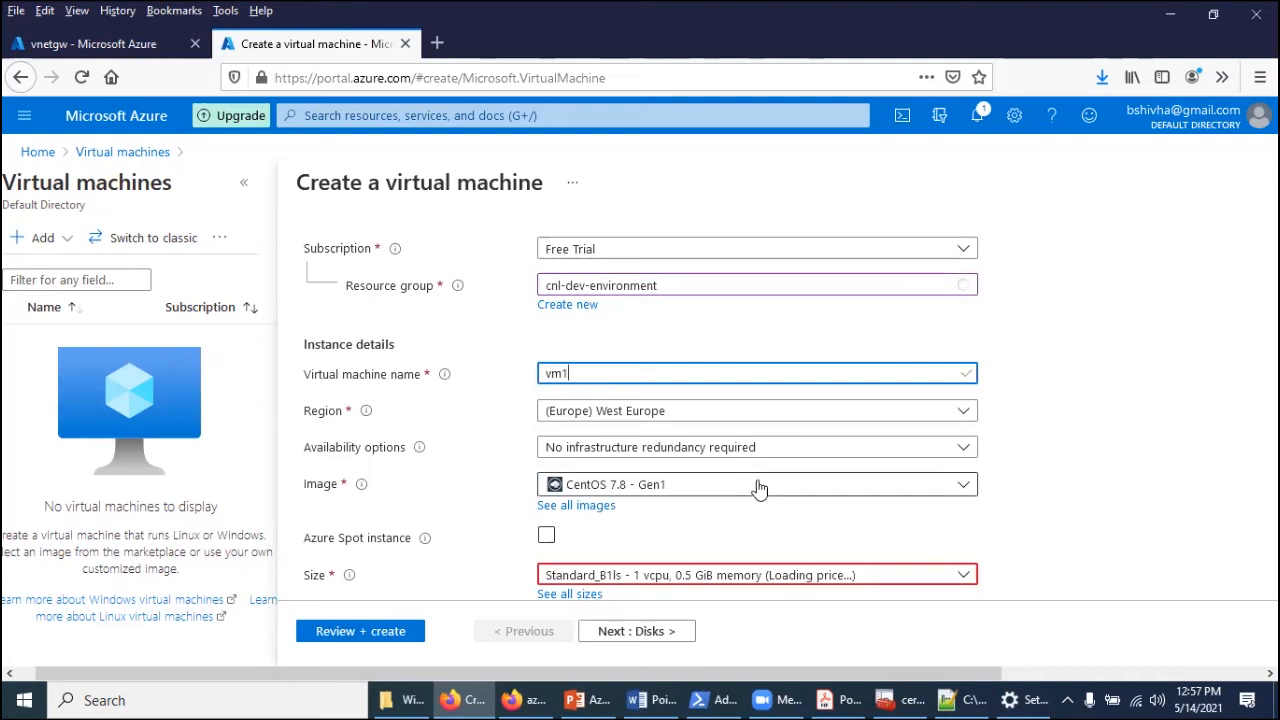
scroll(757, 486, down, 1)
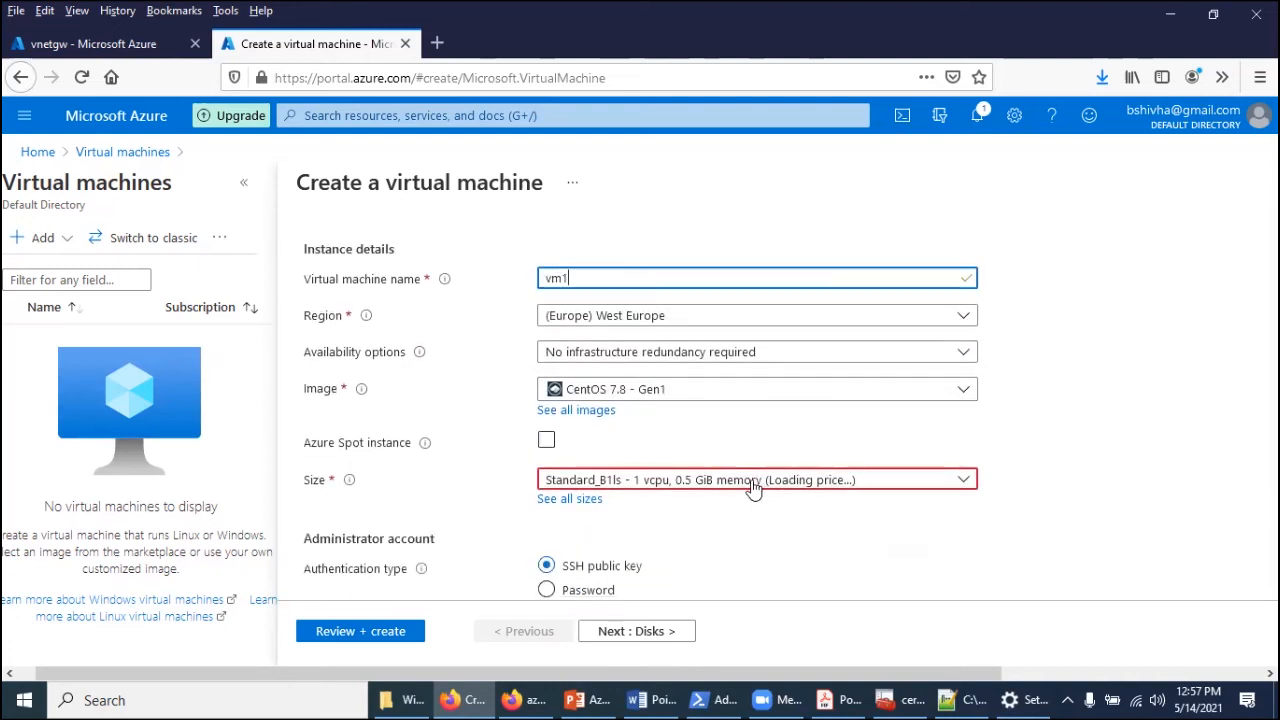
scroll(658, 432, down, 1)
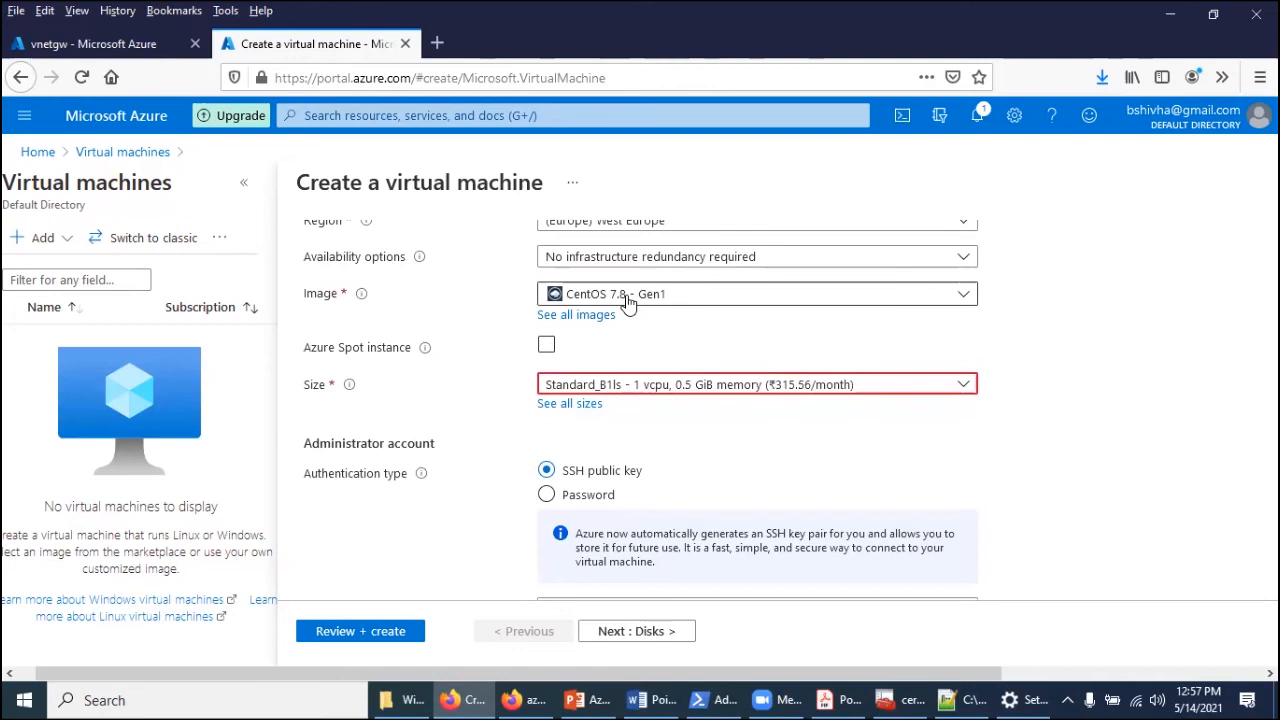
Choose password authentication and enter the administrator username and password
click(590, 495)
click(656, 533)
text(bvijaycom)
key(Tab)
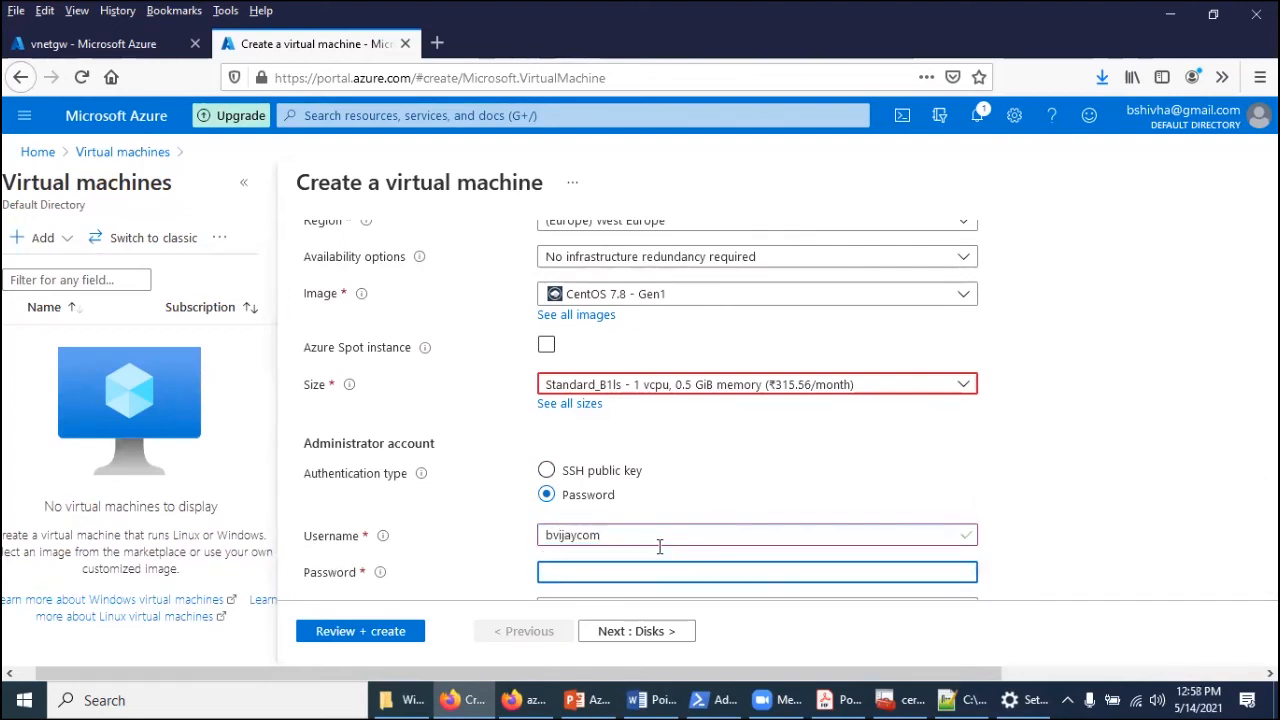
text(•••••••••••••)
key(Tab)
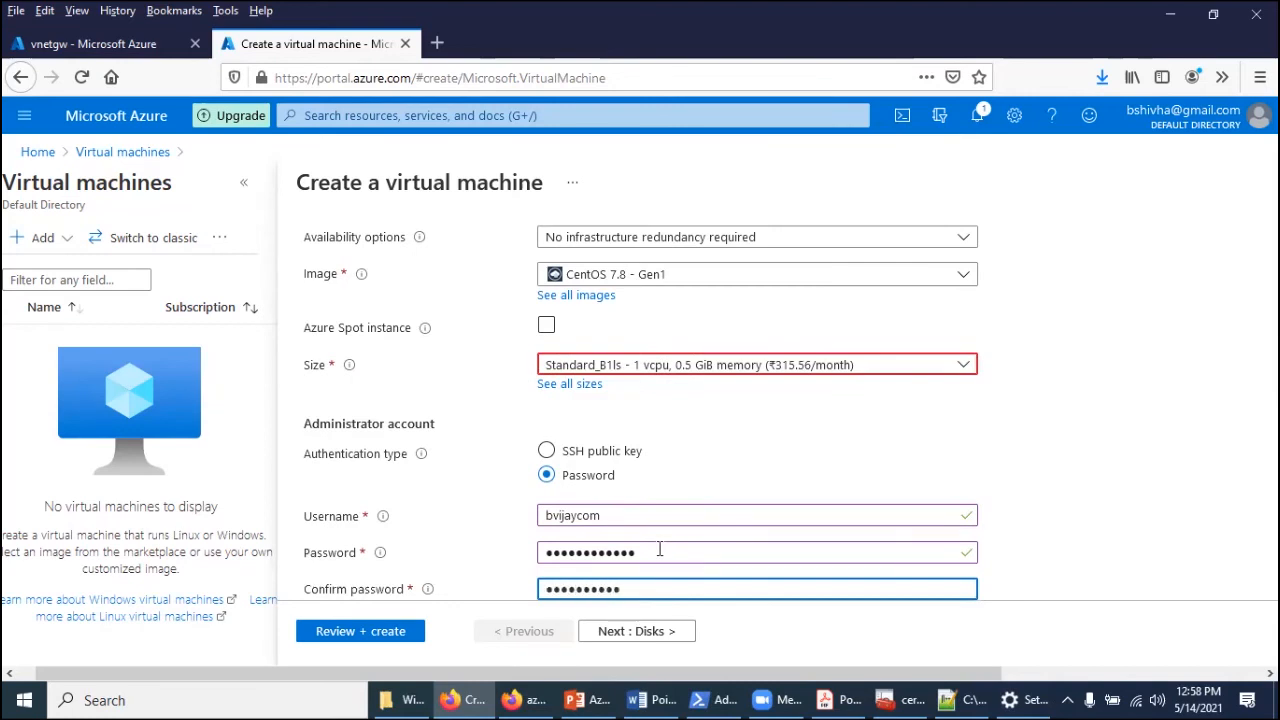
scroll(795, 330, up, 5)
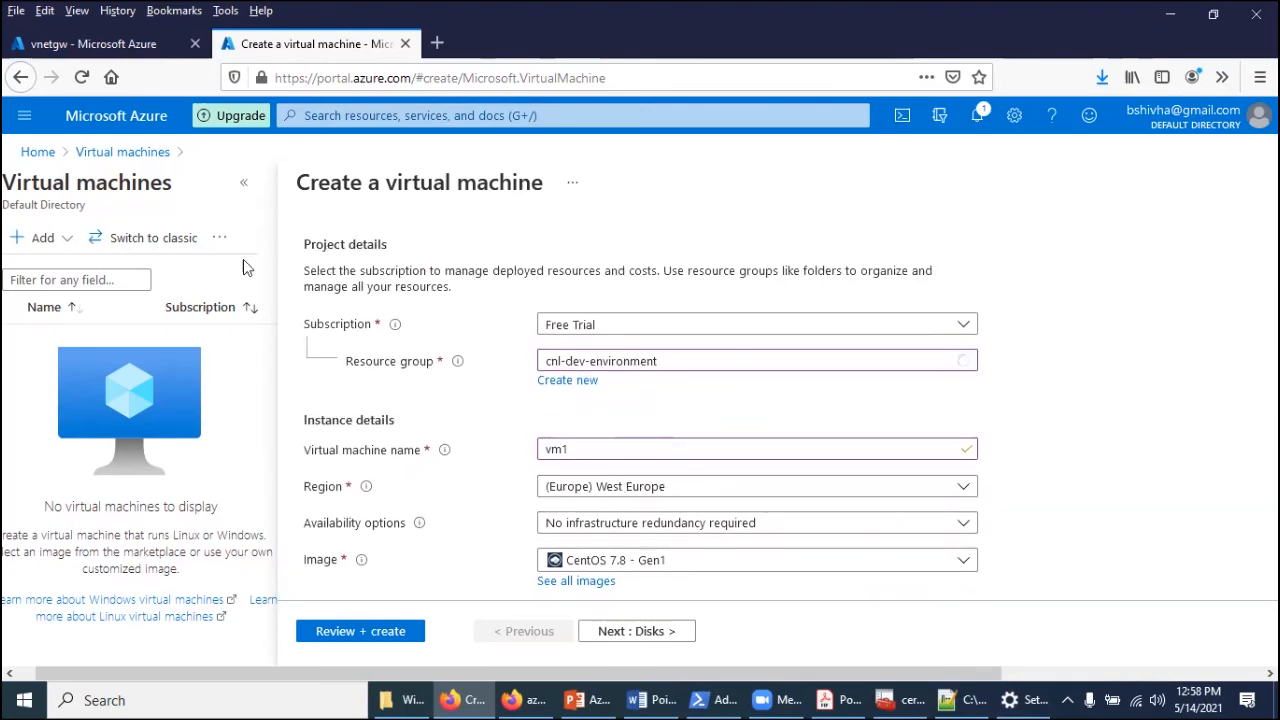
From the vnetgw tab's search, open Virtual networks in a new tab and switch to it
click(100, 44)
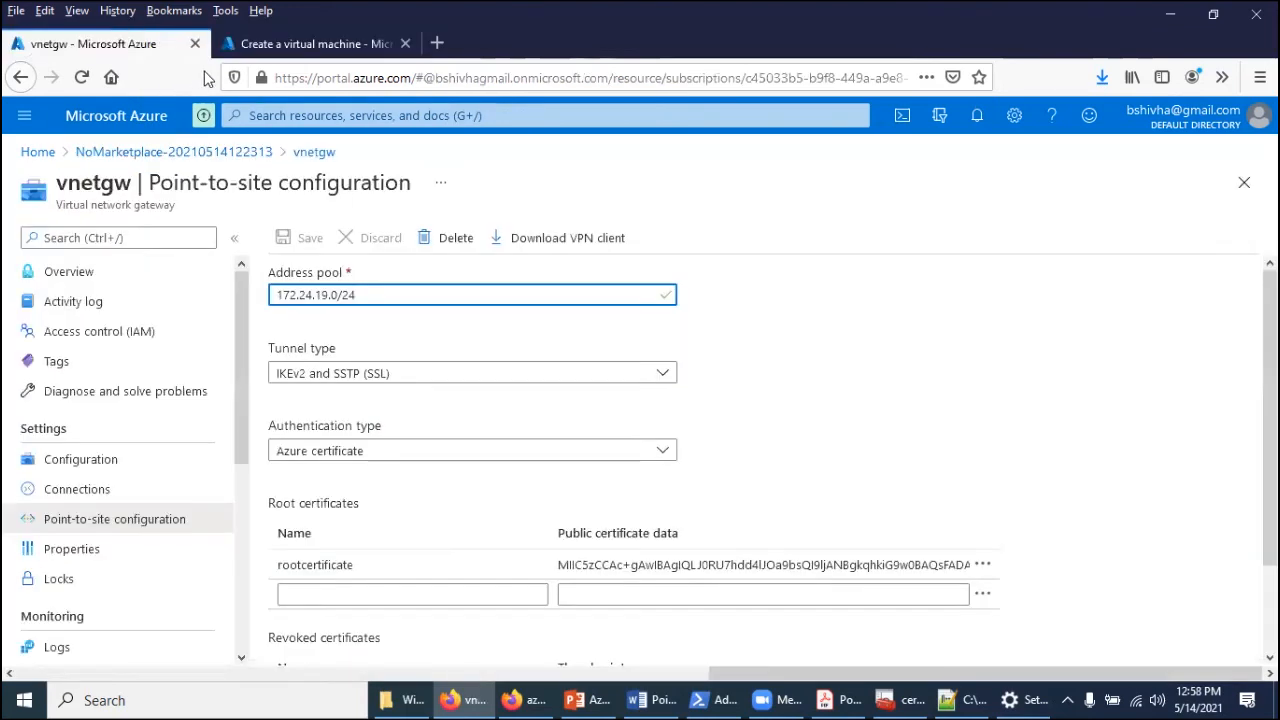
click(306, 115)
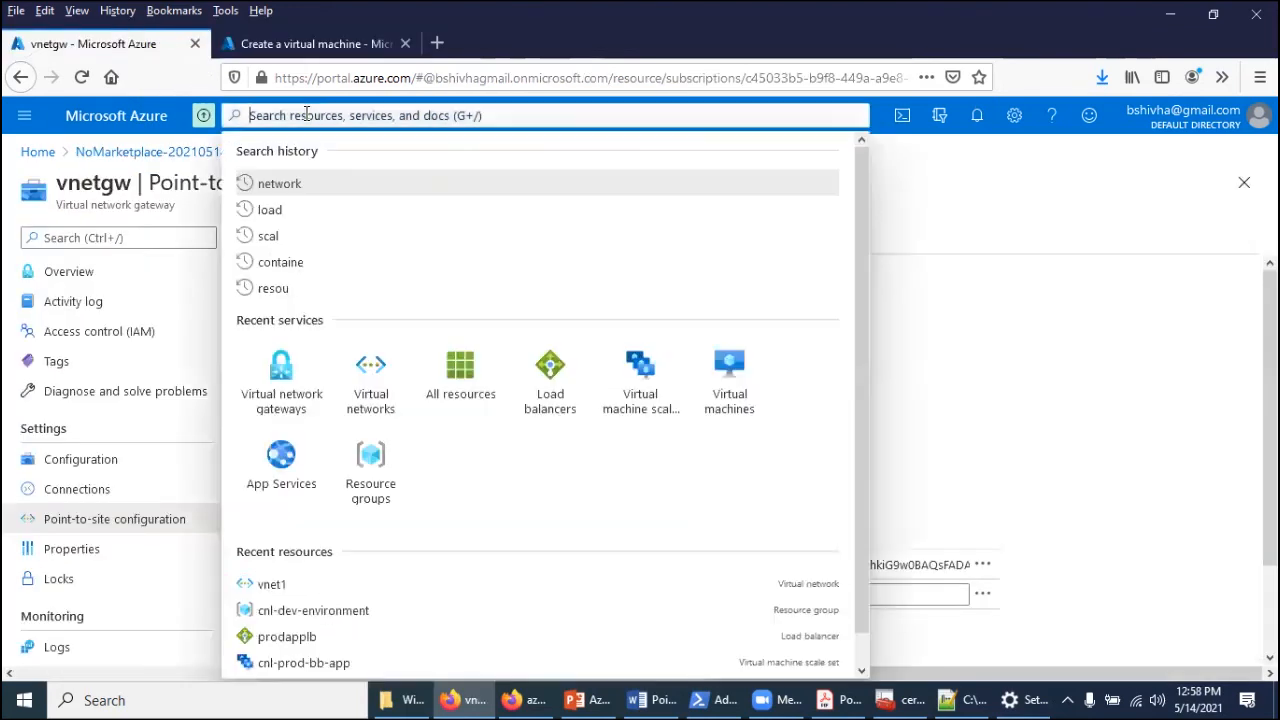
right_click(371, 386)
click(420, 399)
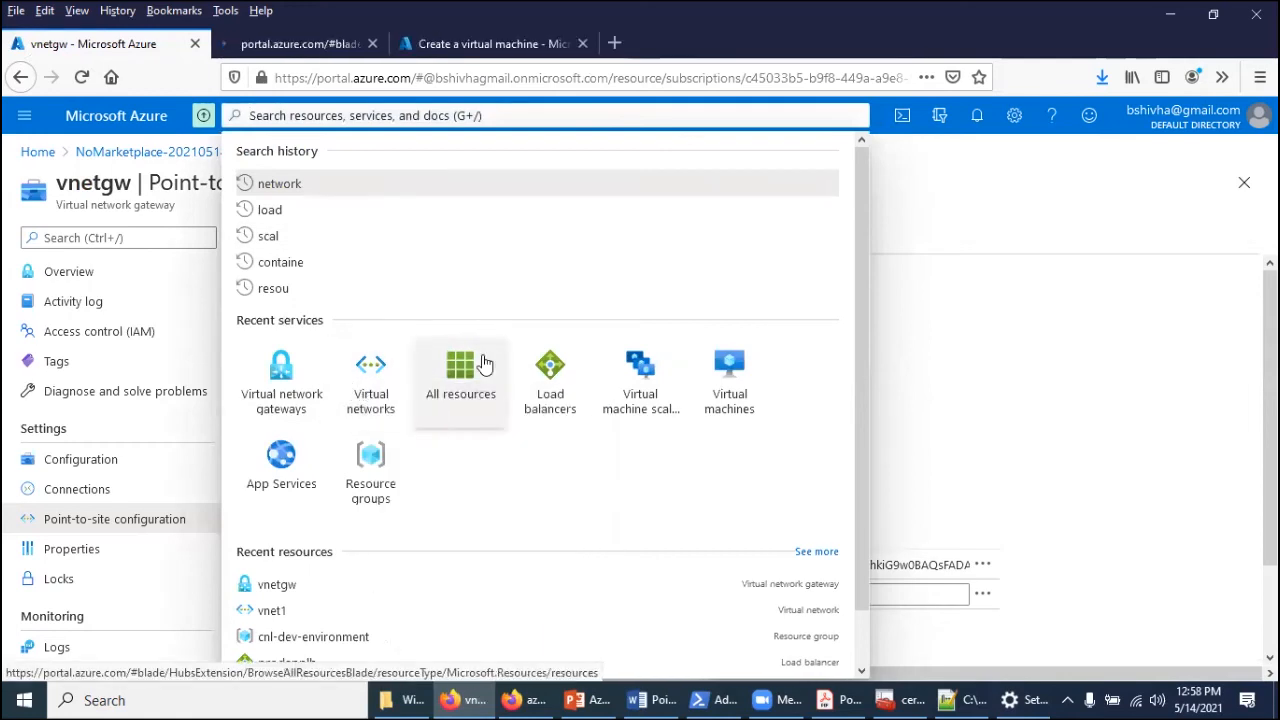
click(315, 46)
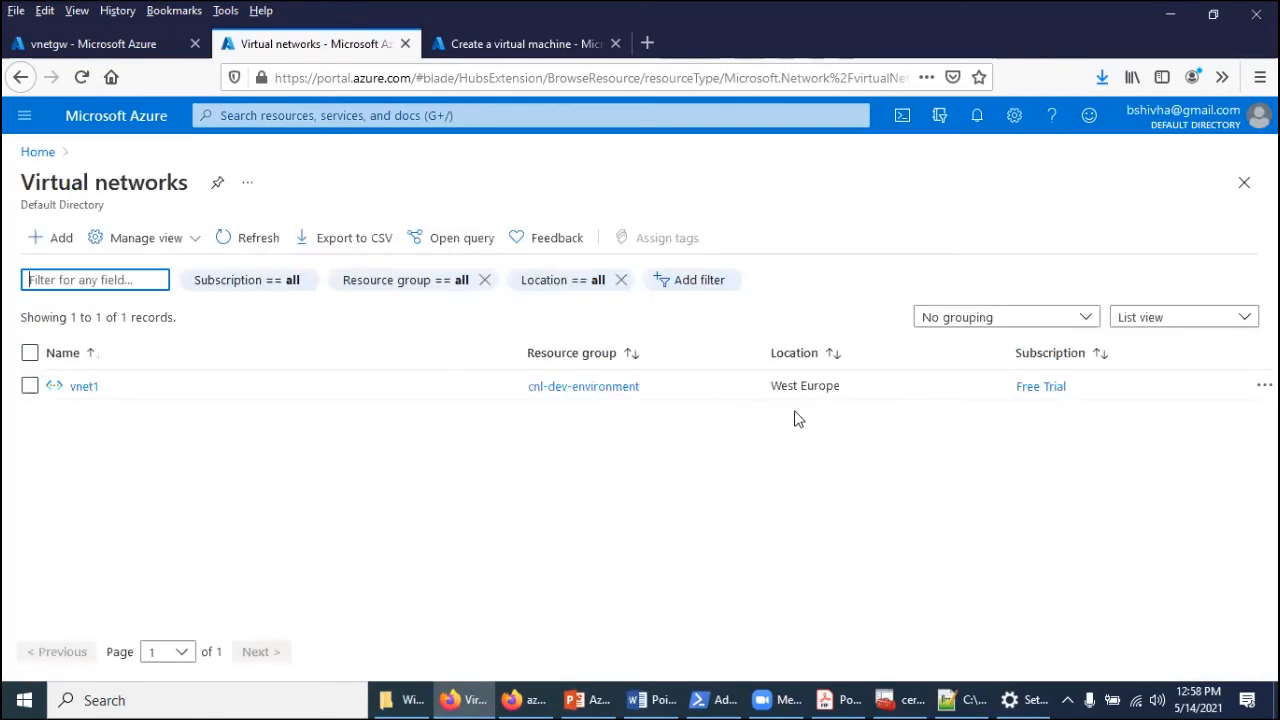
Set vm1's OS disk type to Standard HDD
click(525, 43)
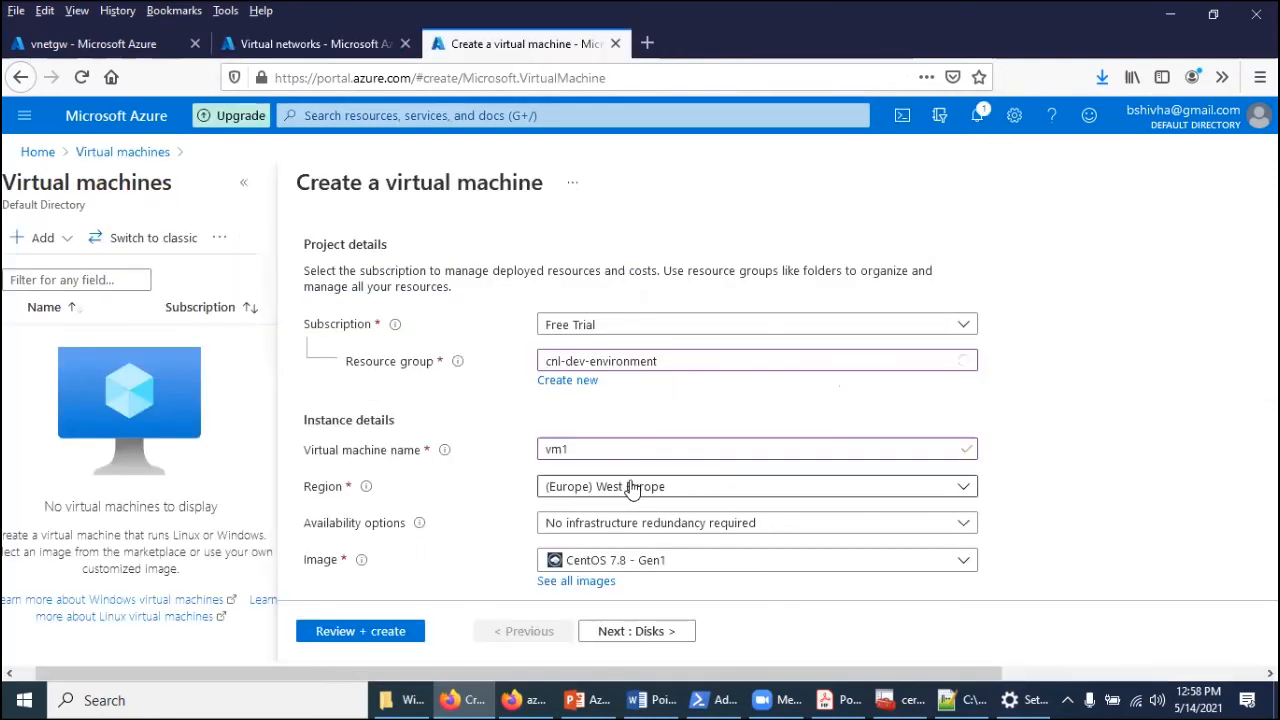
scroll(1095, 472, down, 3)
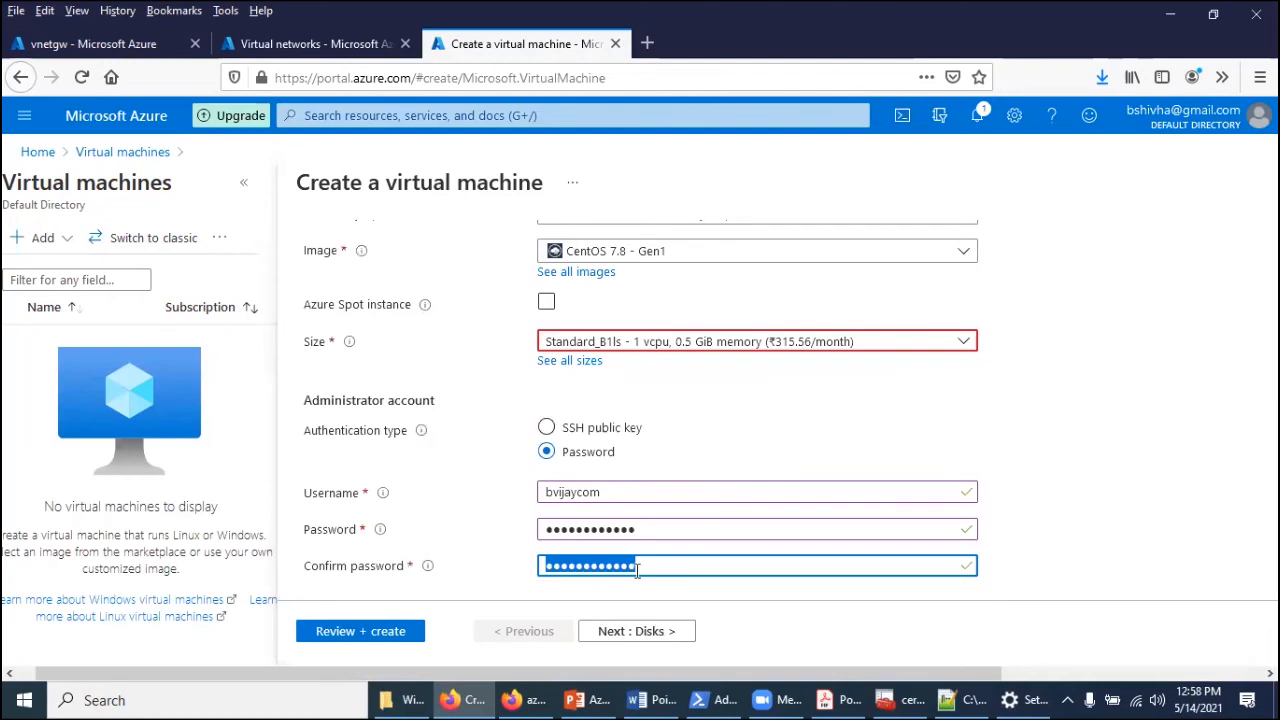
click(618, 631)
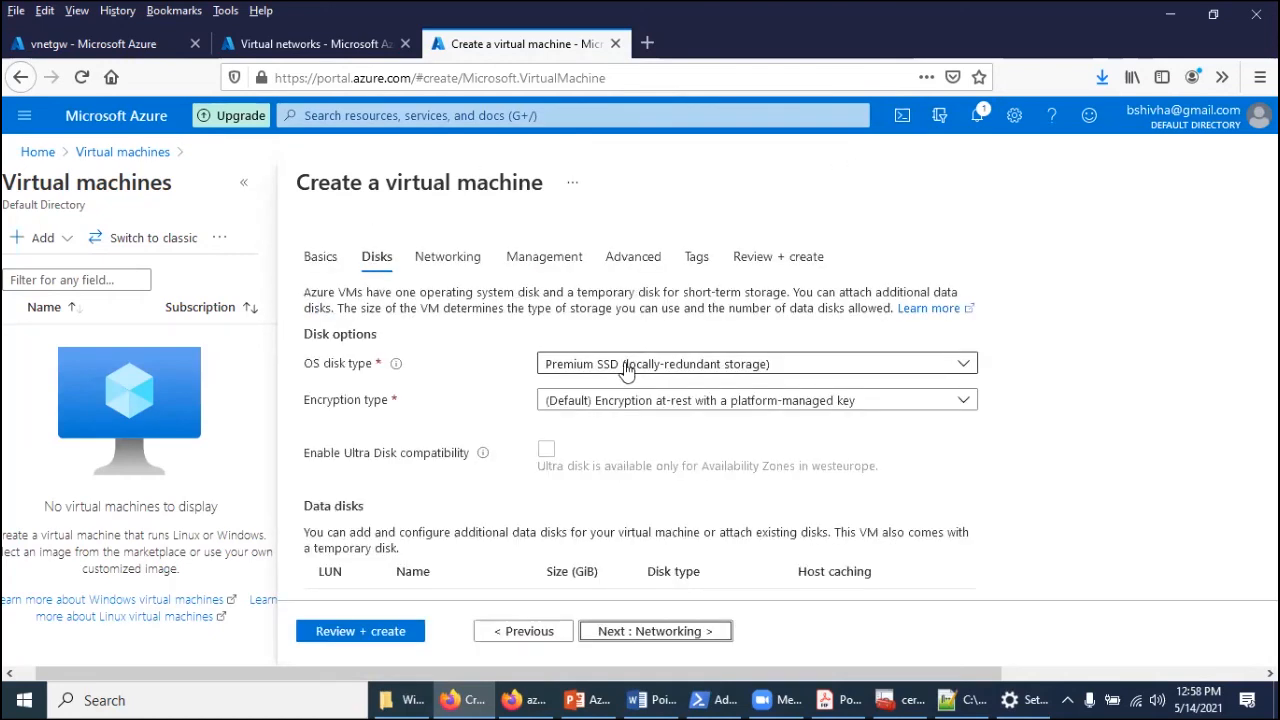
click(626, 368)
click(590, 540)
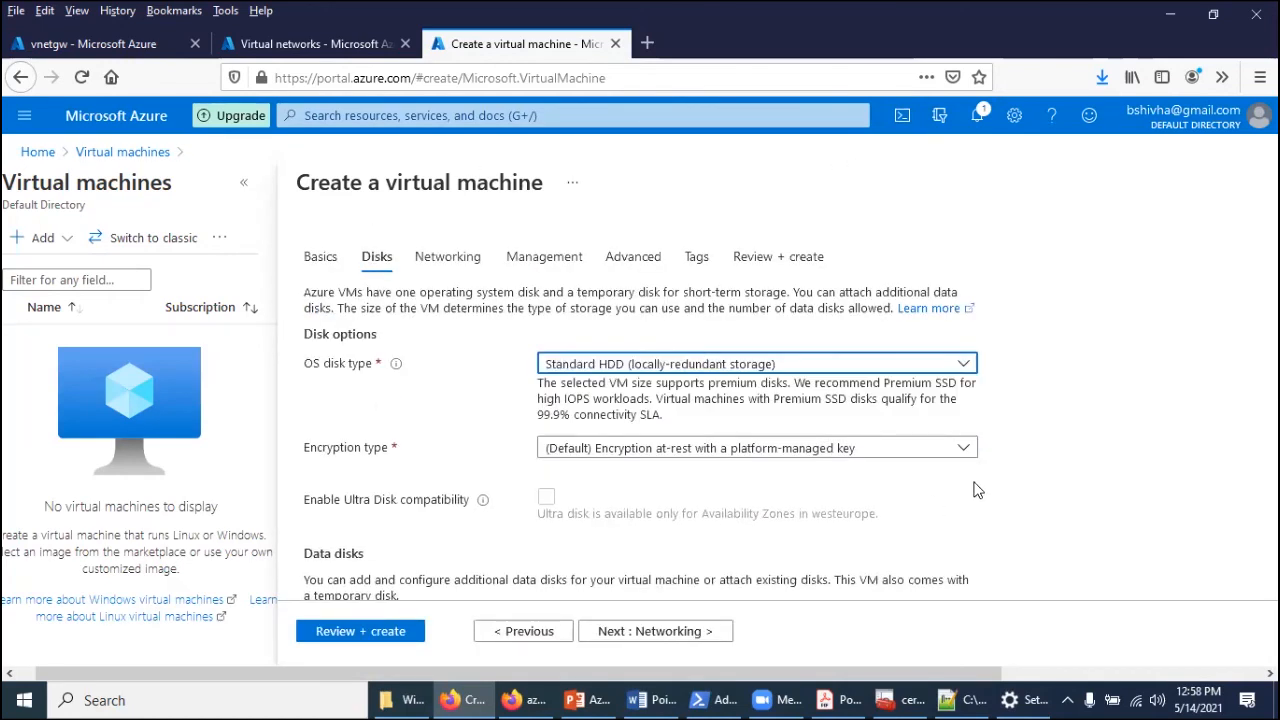
scroll(977, 490, down, 2)
Confirm vnet1 as the VM's virtual network on the Networking tab
click(646, 637)
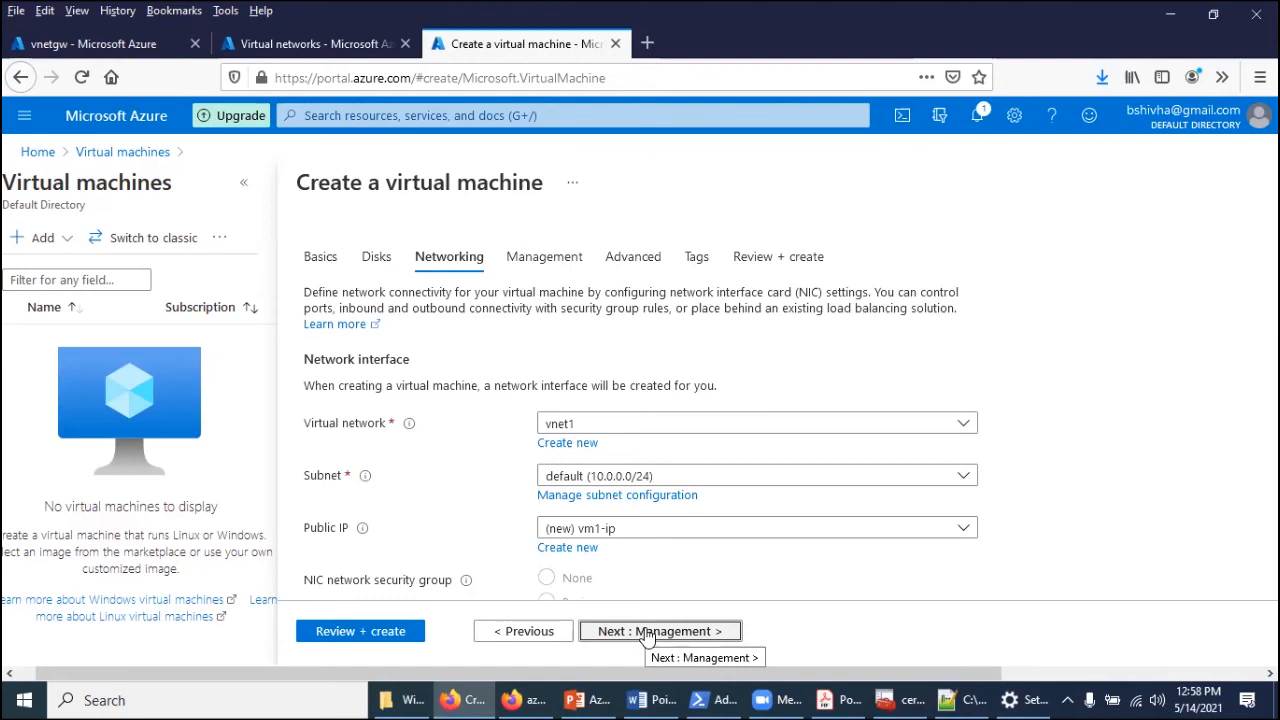
click(646, 634)
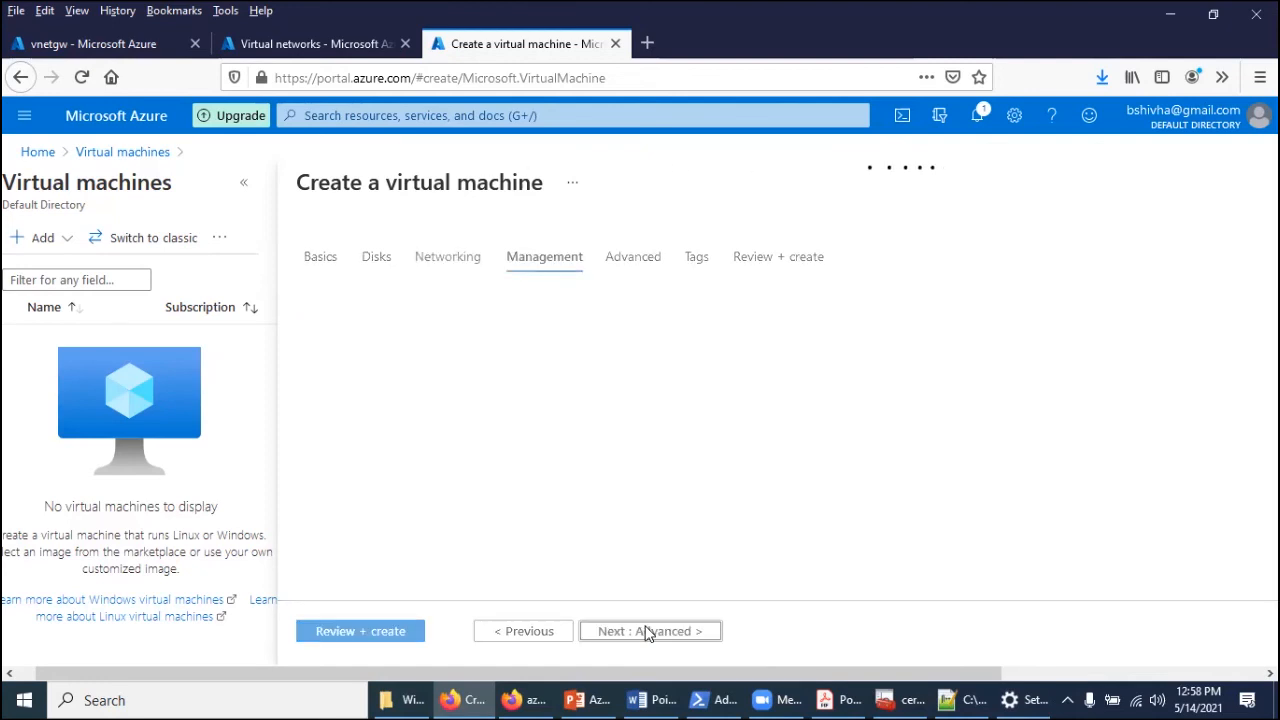
click(522, 631)
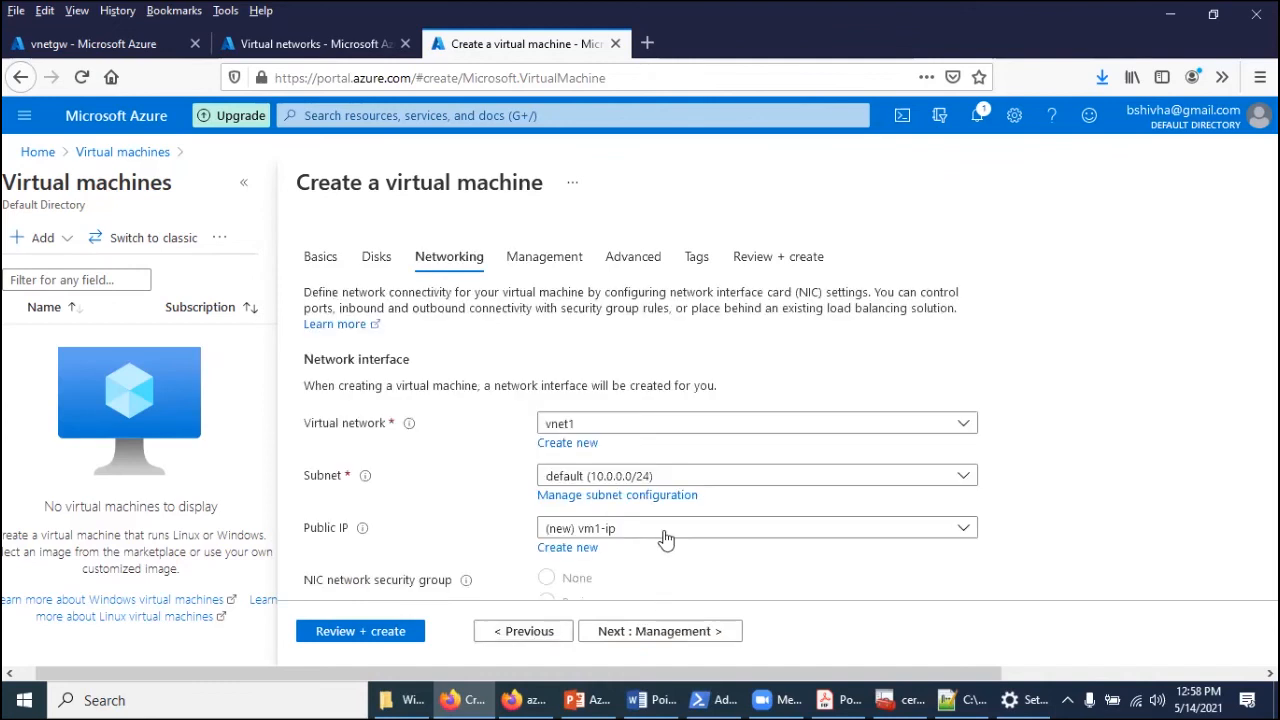
click(578, 428)
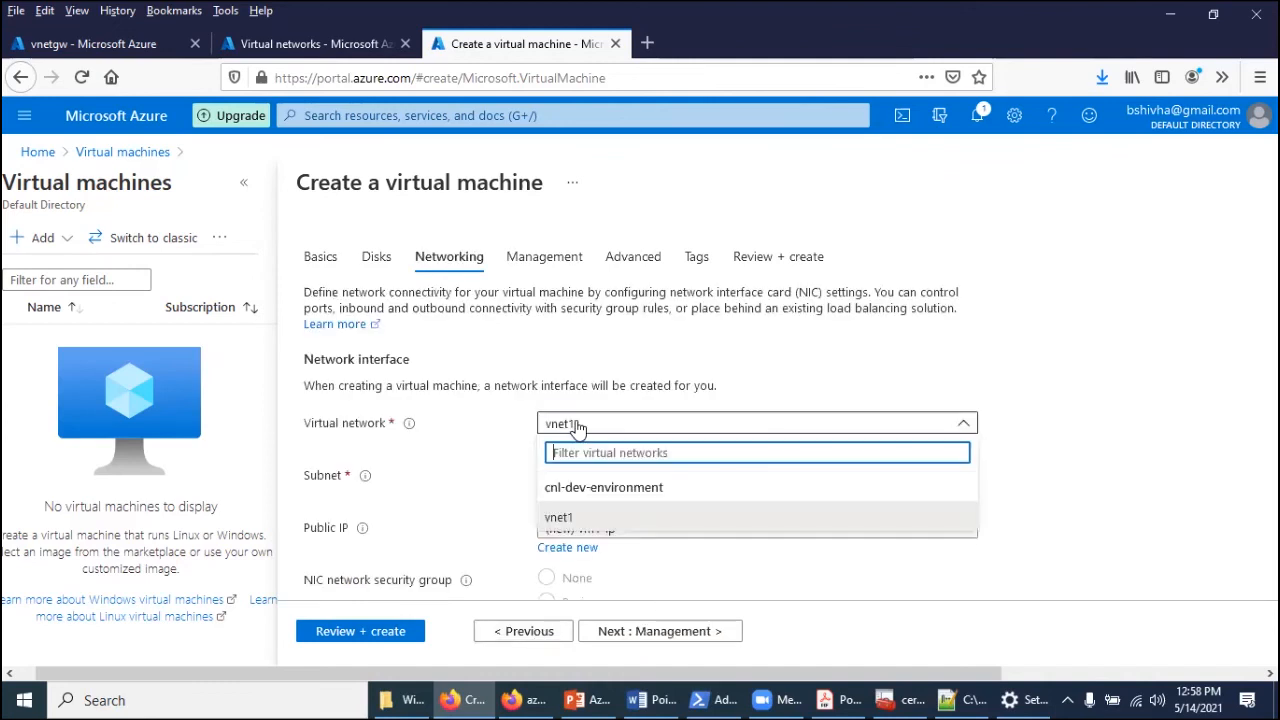
click(1128, 424)
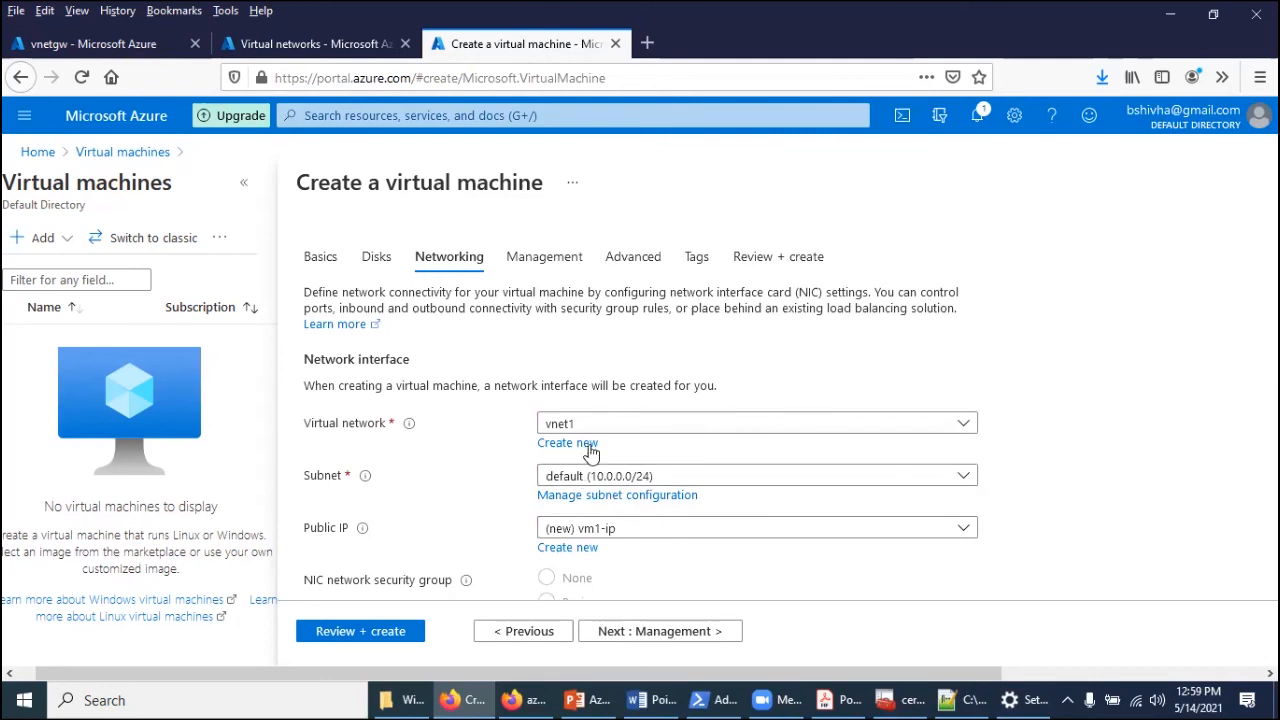
Use a custom storage account for boot diagnostics and run Review + create validation
click(668, 638)
click(547, 519)
scroll(737, 525, down, 2)
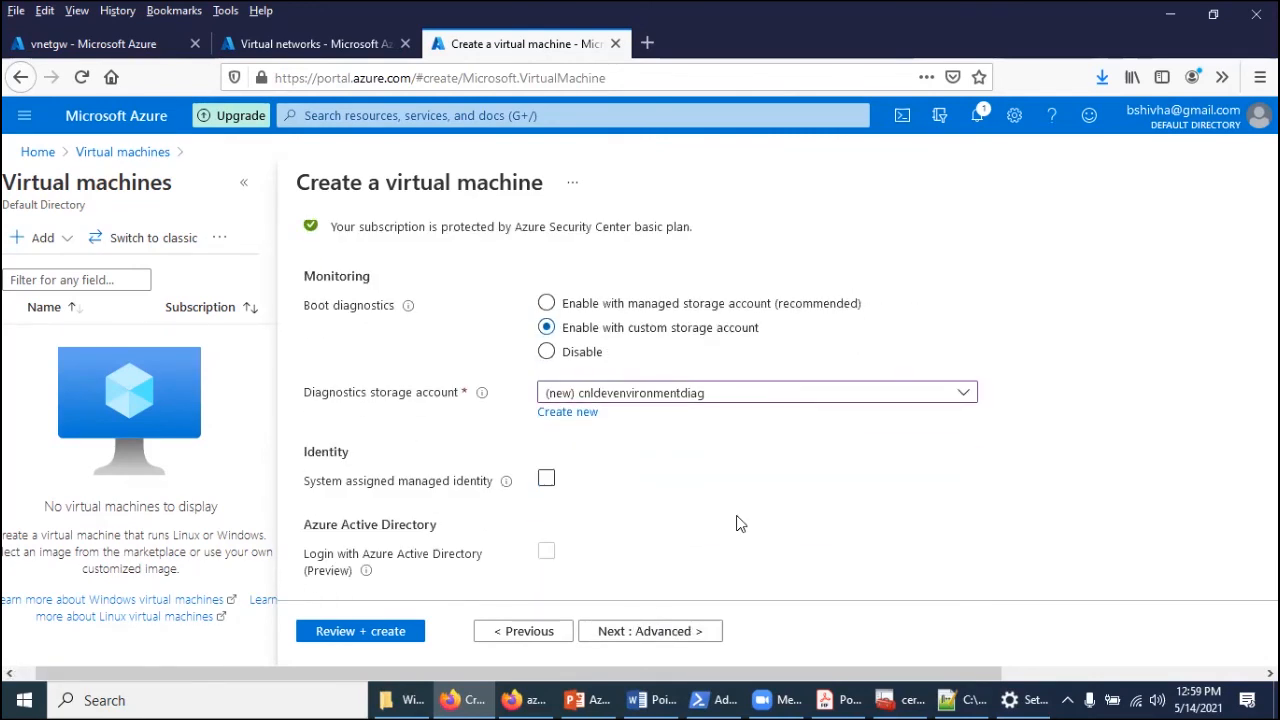
scroll(730, 540, down, 2)
click(385, 631)
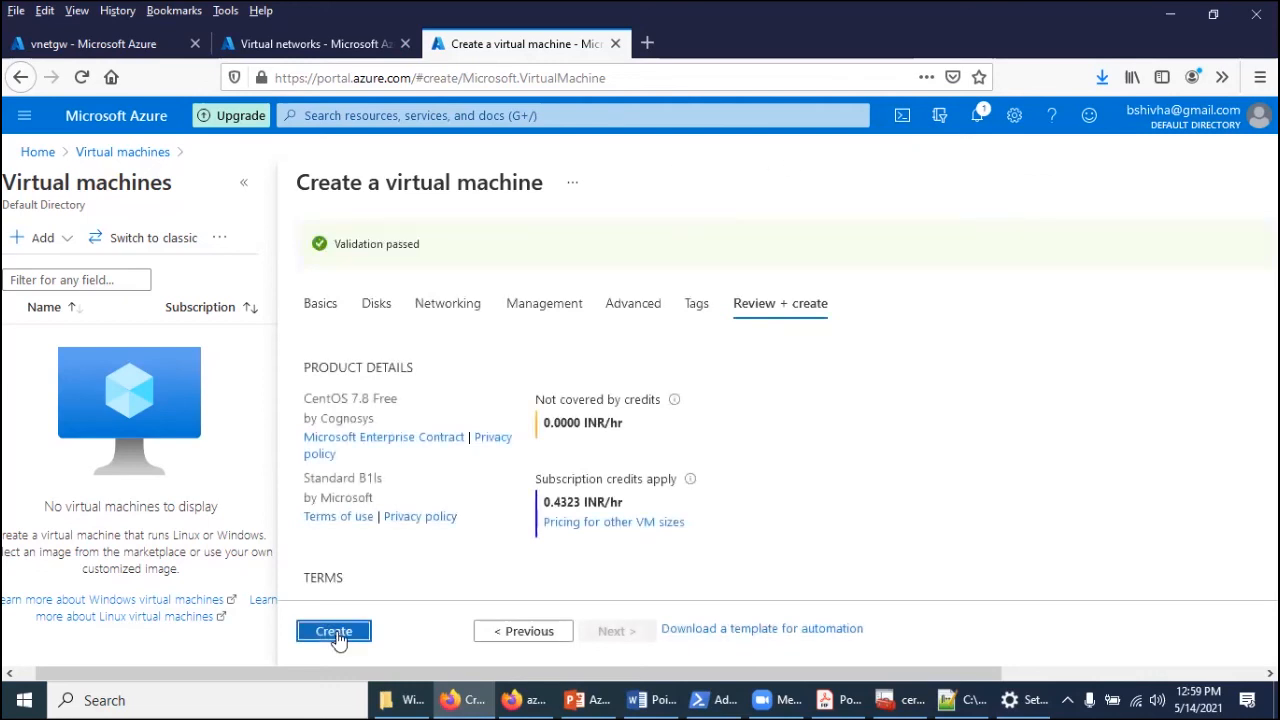
Submit vm1 for deployment into cnl-dev-environment
click(337, 633)
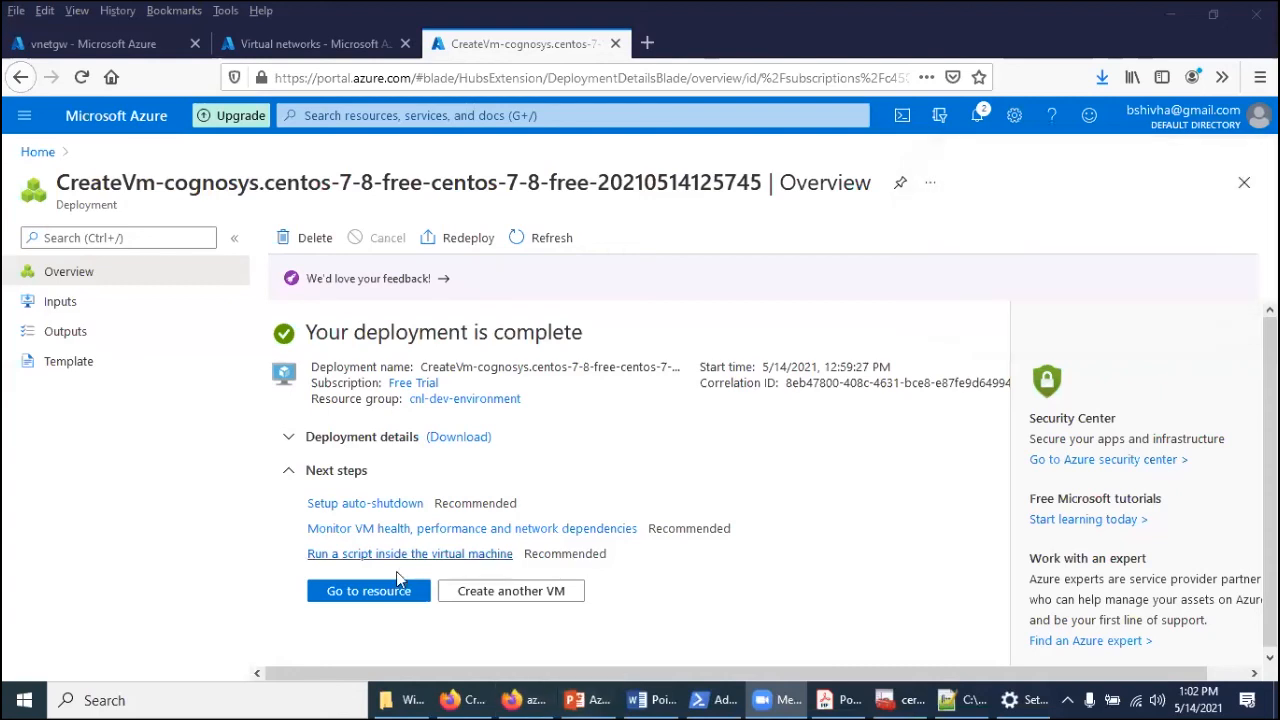
Open vm1 and find its private IP 10.0.0.4 under Properties
click(398, 594)
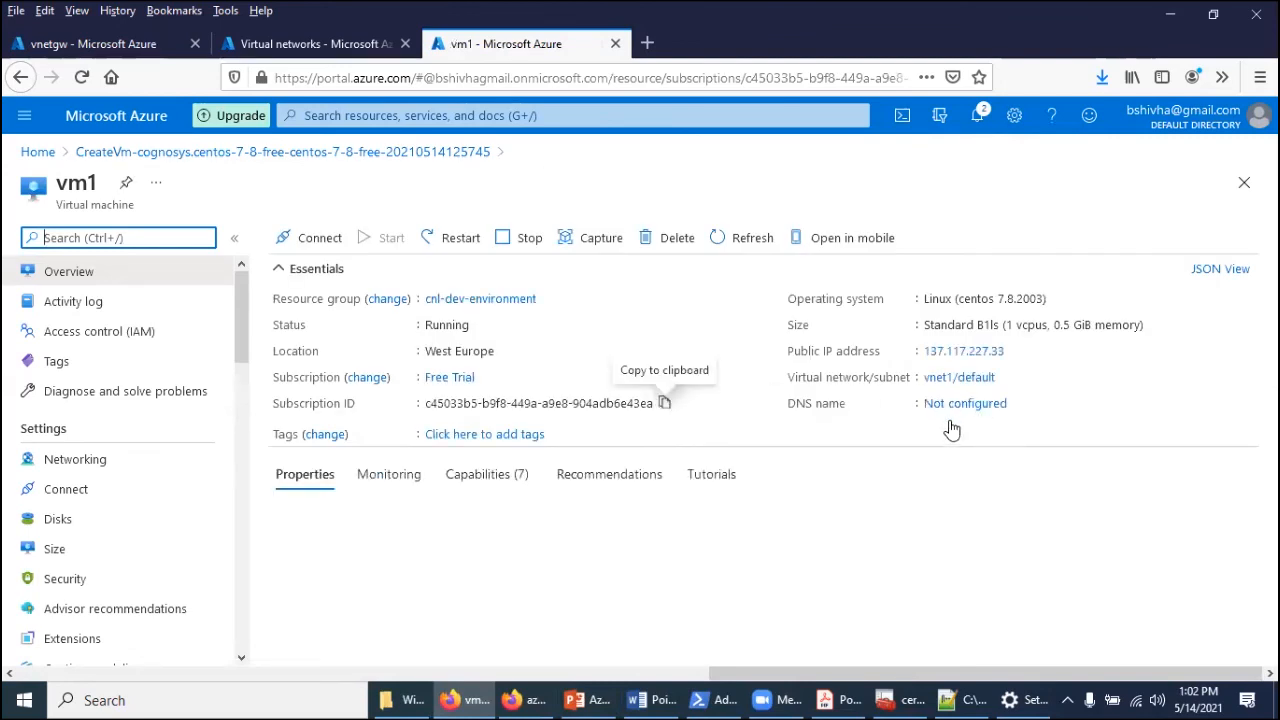
scroll(690, 387, down, 2)
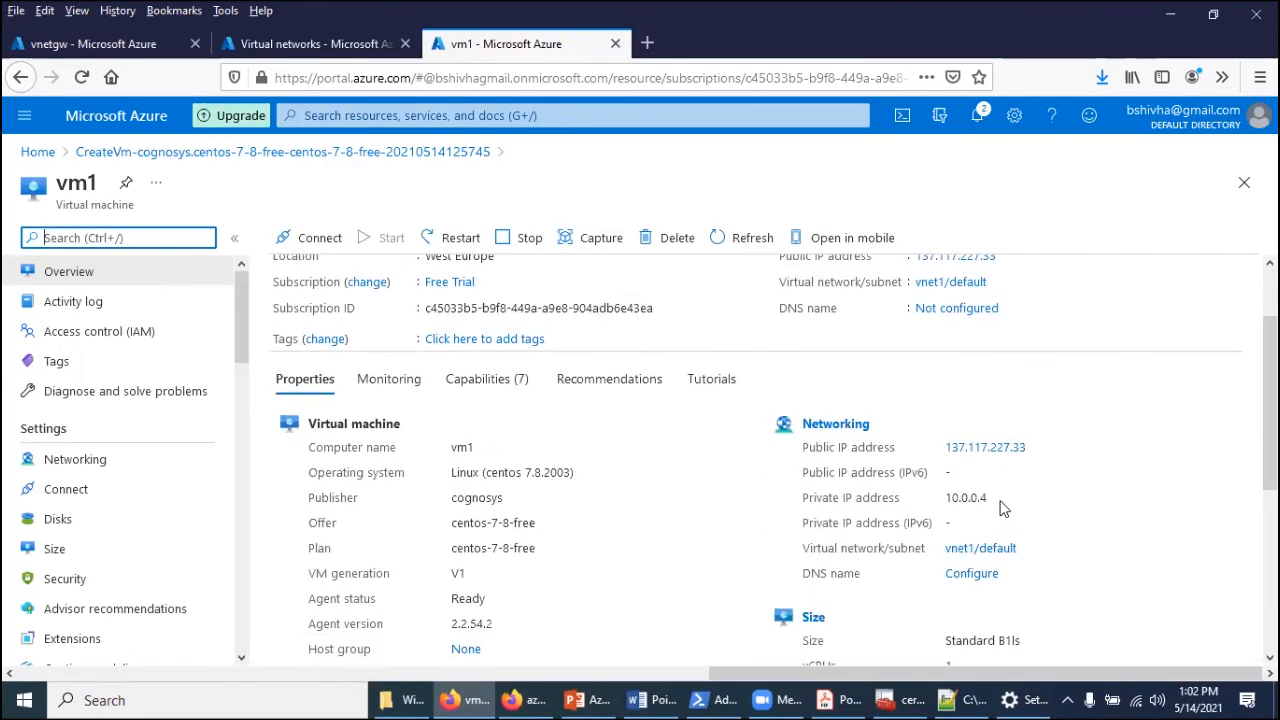
drag(990, 498, 945, 498)
click(949, 497)
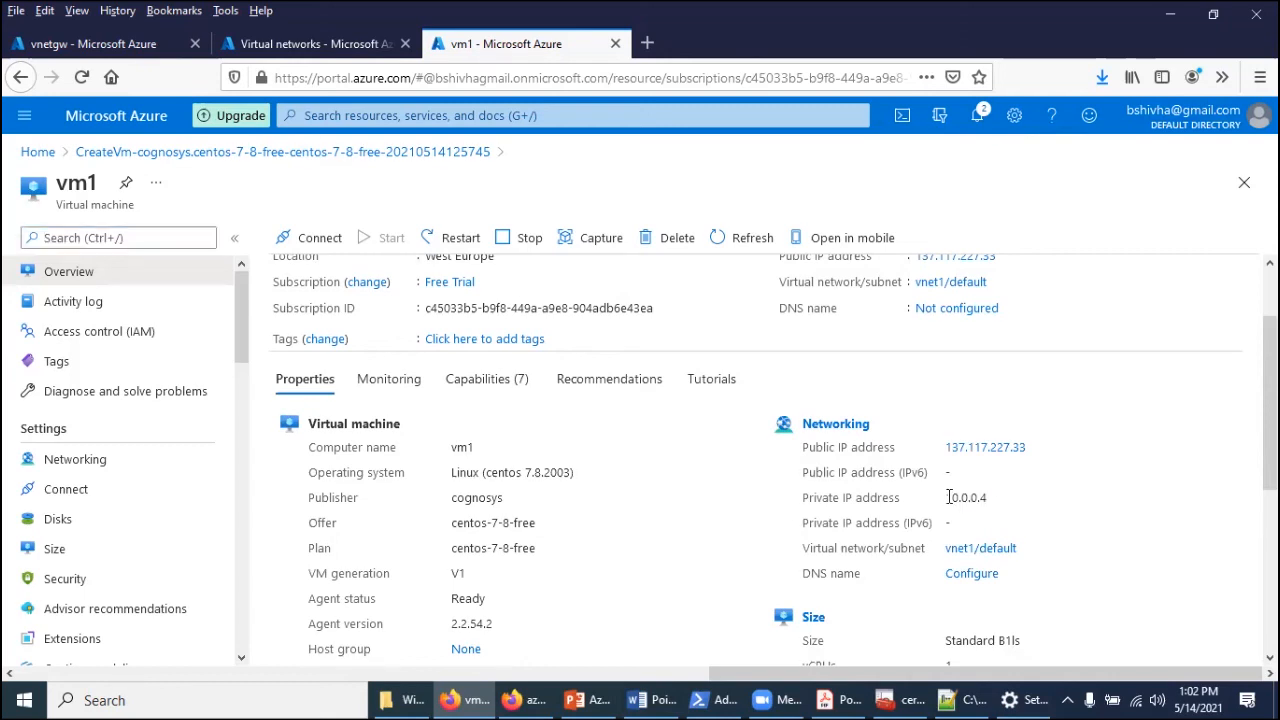
Open Command Prompt and ping vm1's private IP 10.0.0.4
click(241, 698)
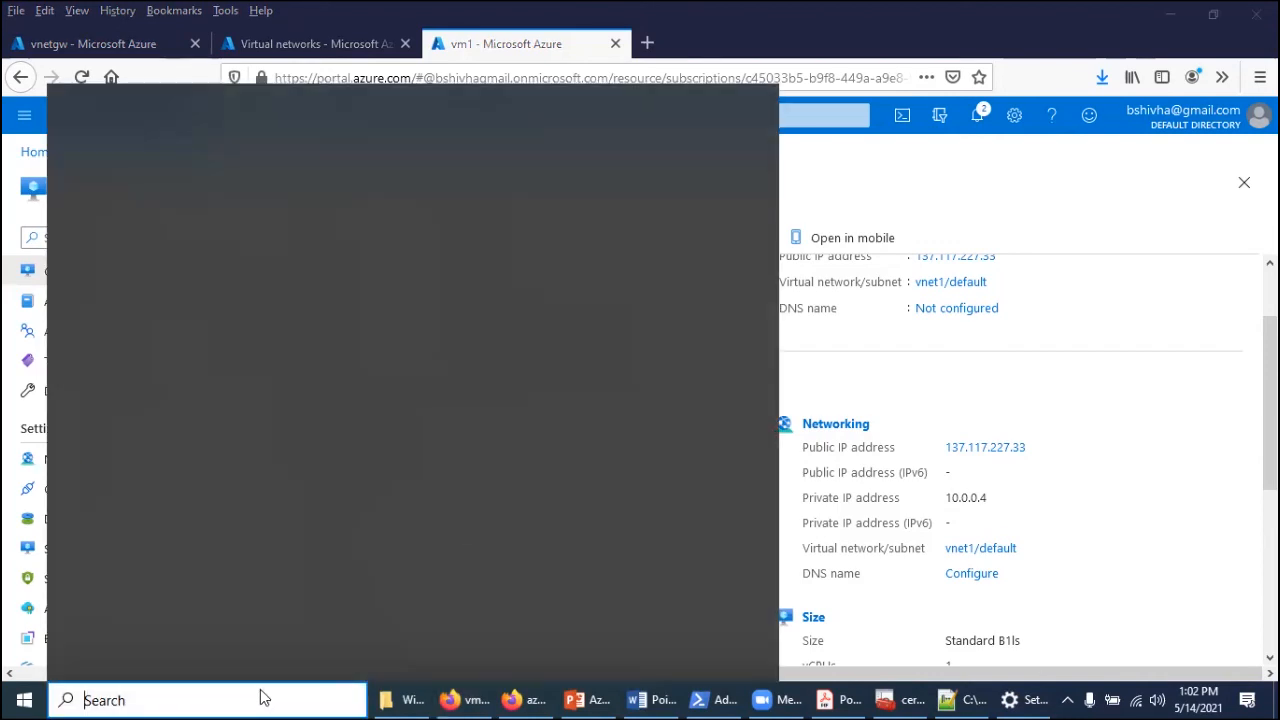
text(cmd)
key(Return)
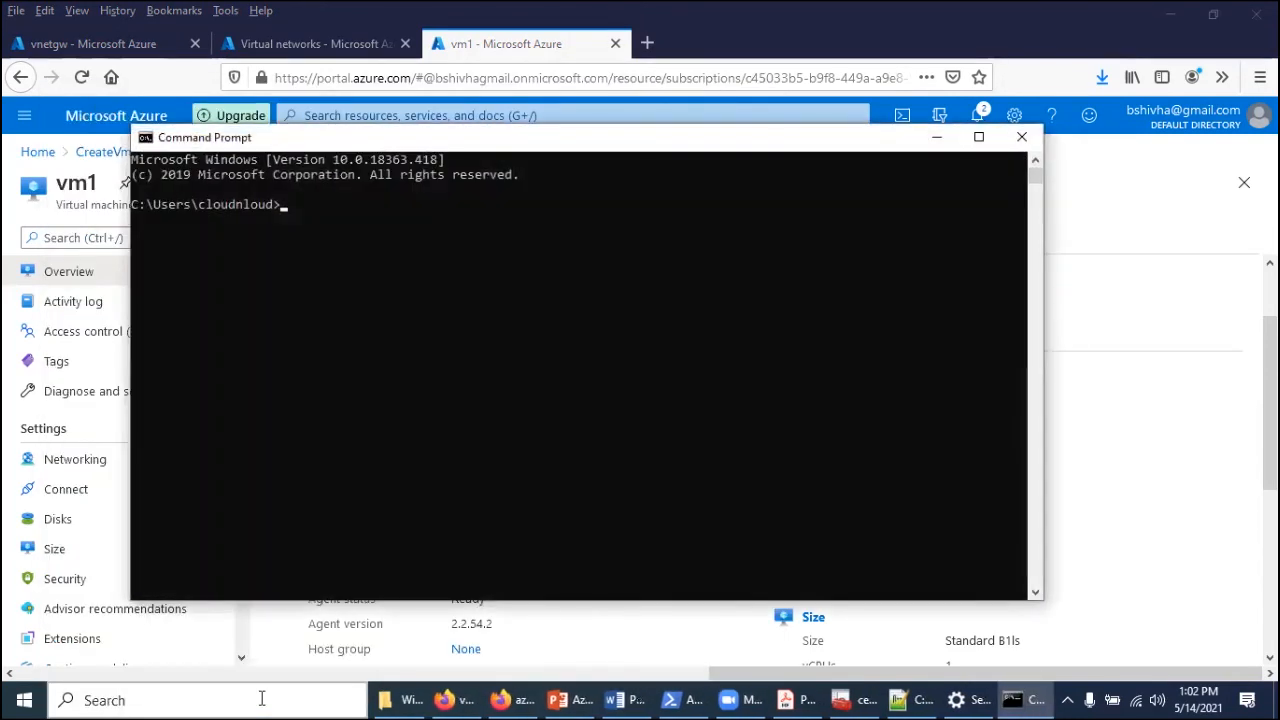
text(ping)
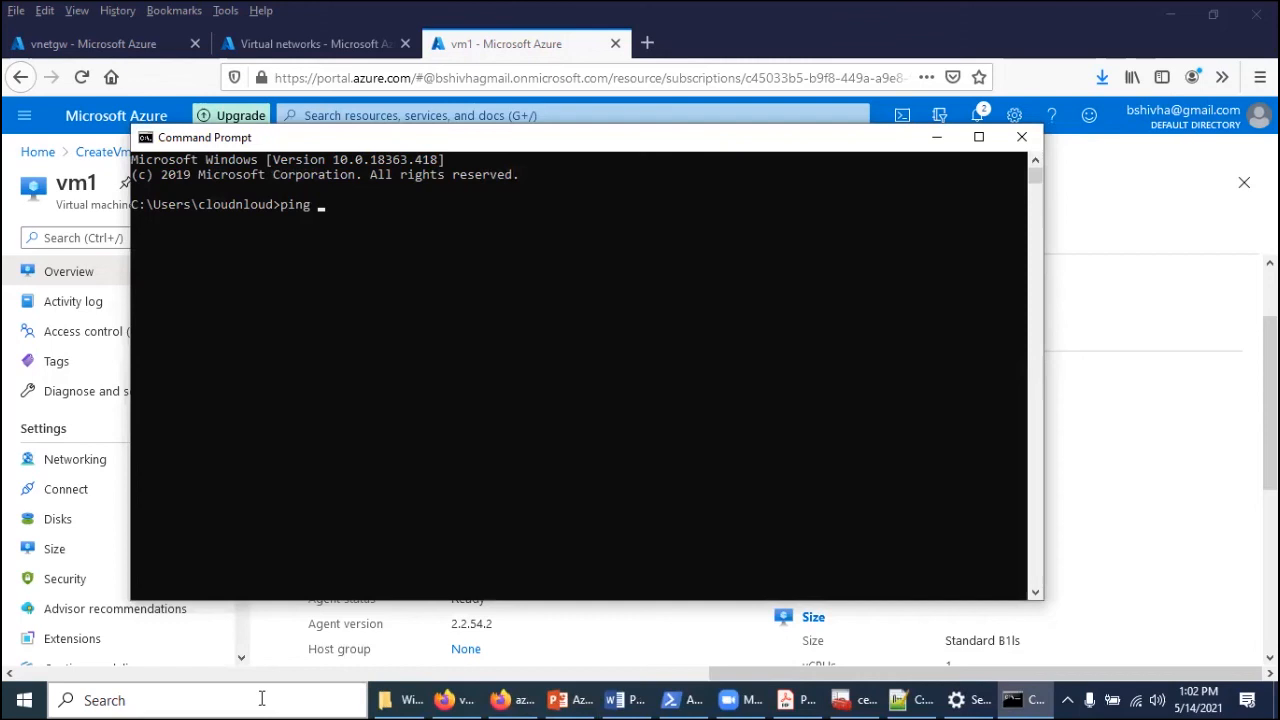
click(1117, 465)
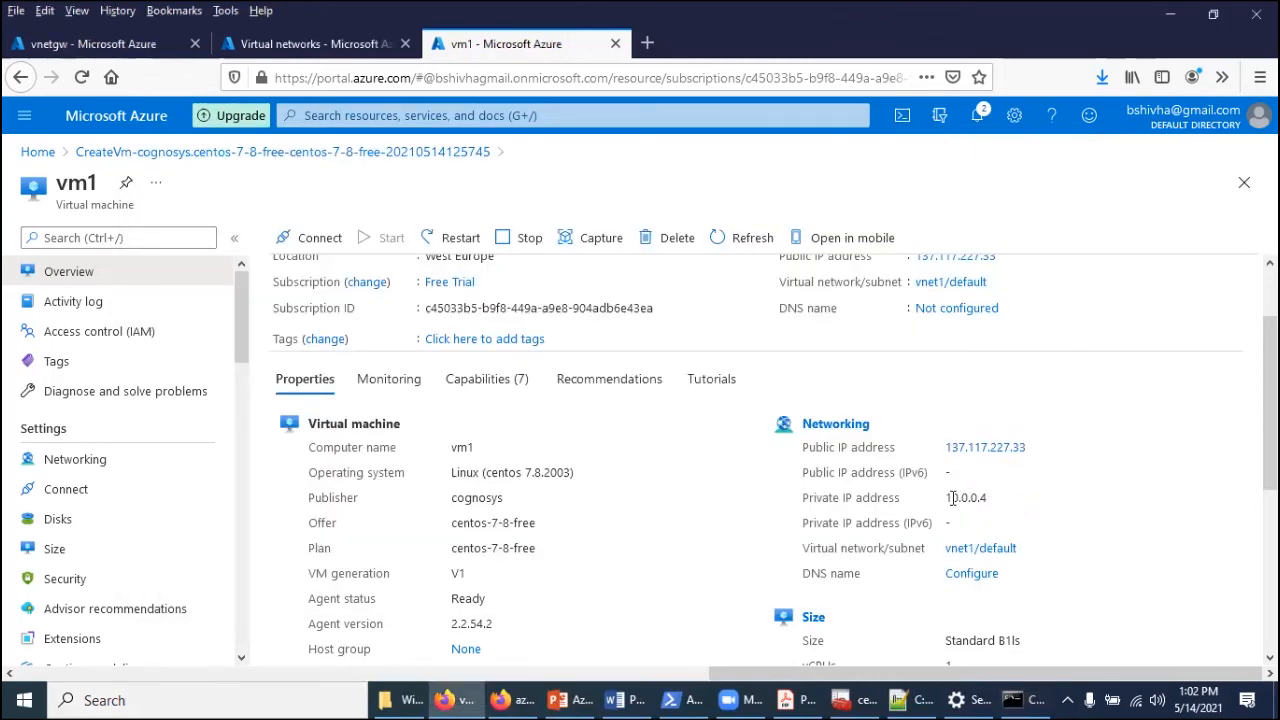
drag(946, 497, 988, 498)
key(ctrl+c)
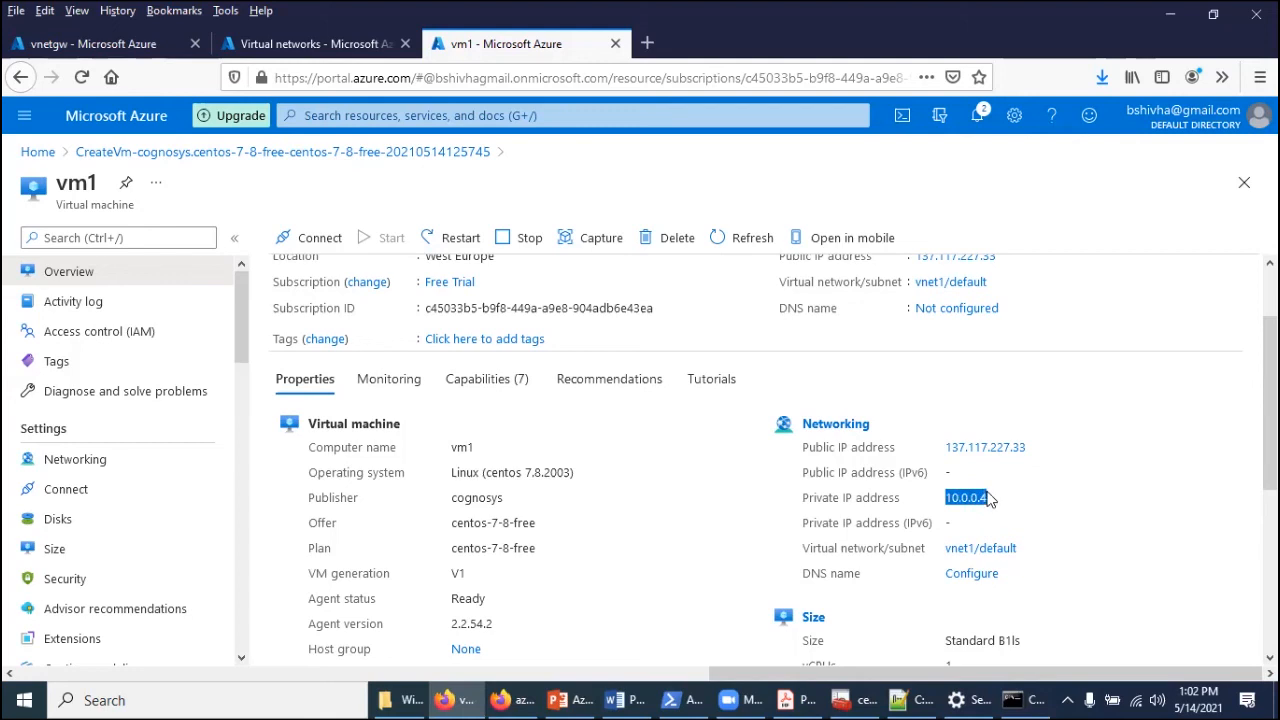
click(1012, 700)
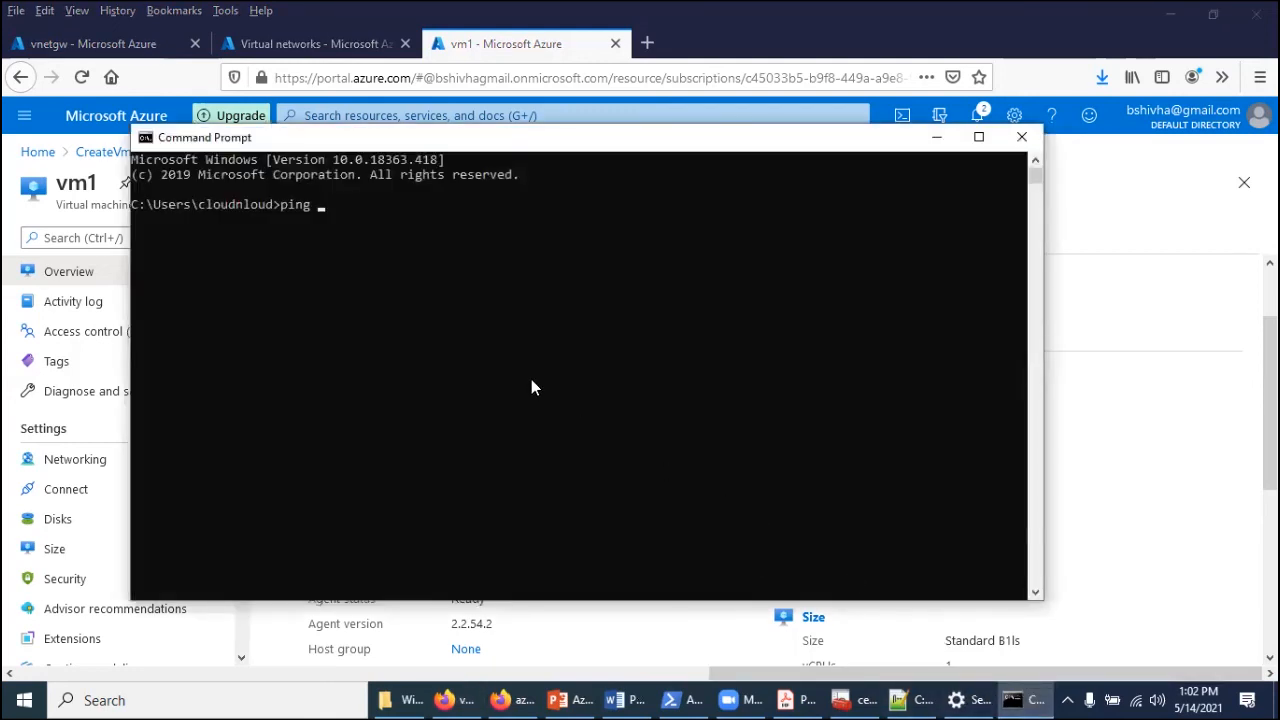
key(ctrl+v)
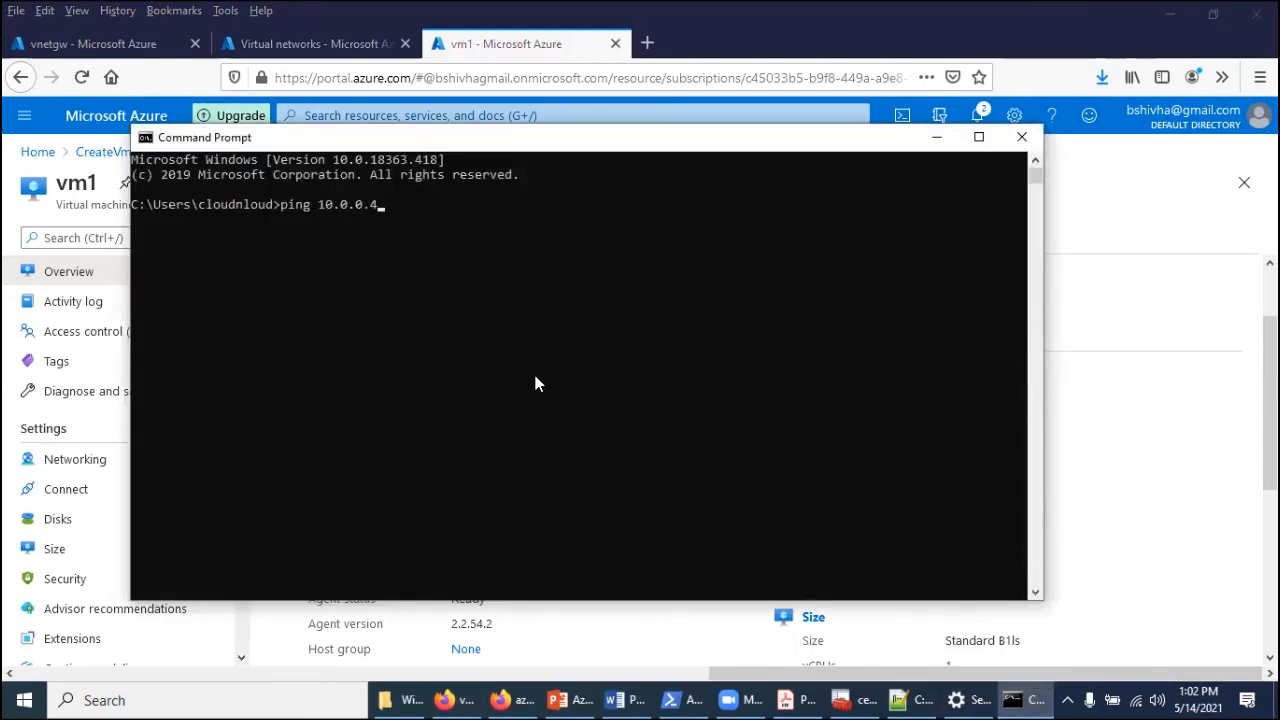
key(Return)
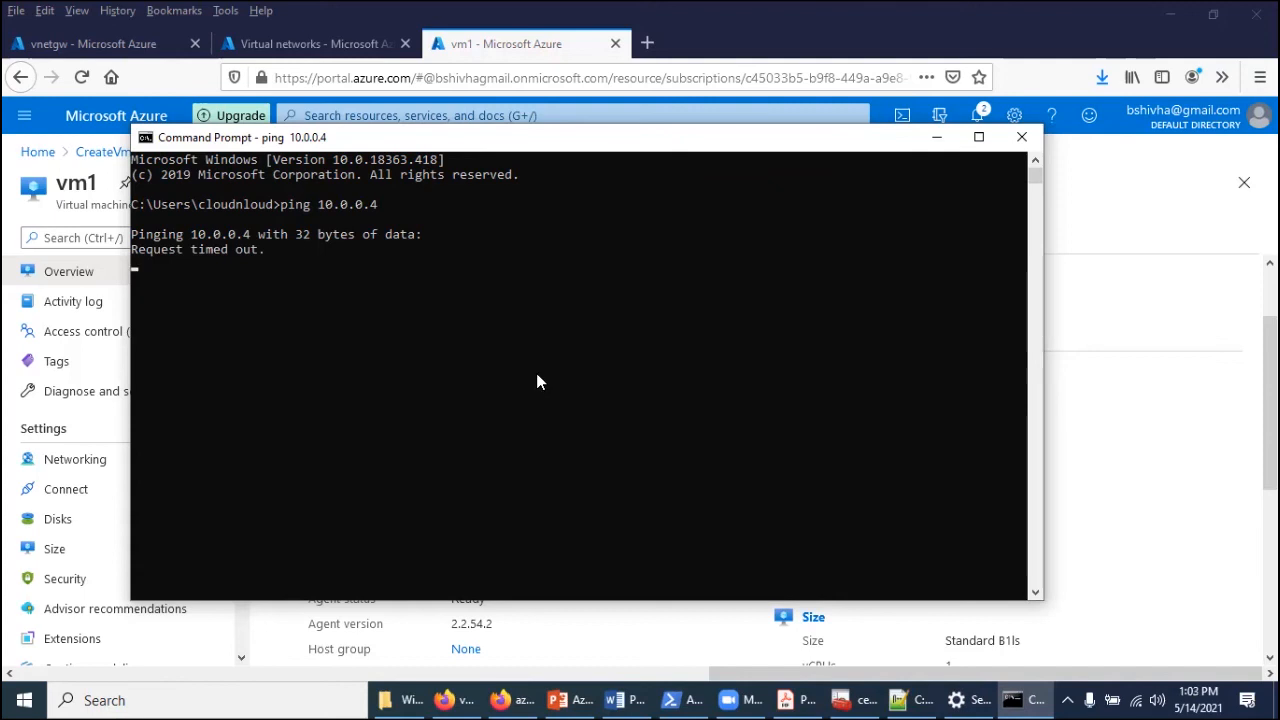
Stop the timed-out ping and run ipconfig in a maximized console
key(ctrl+c)
text(ip)
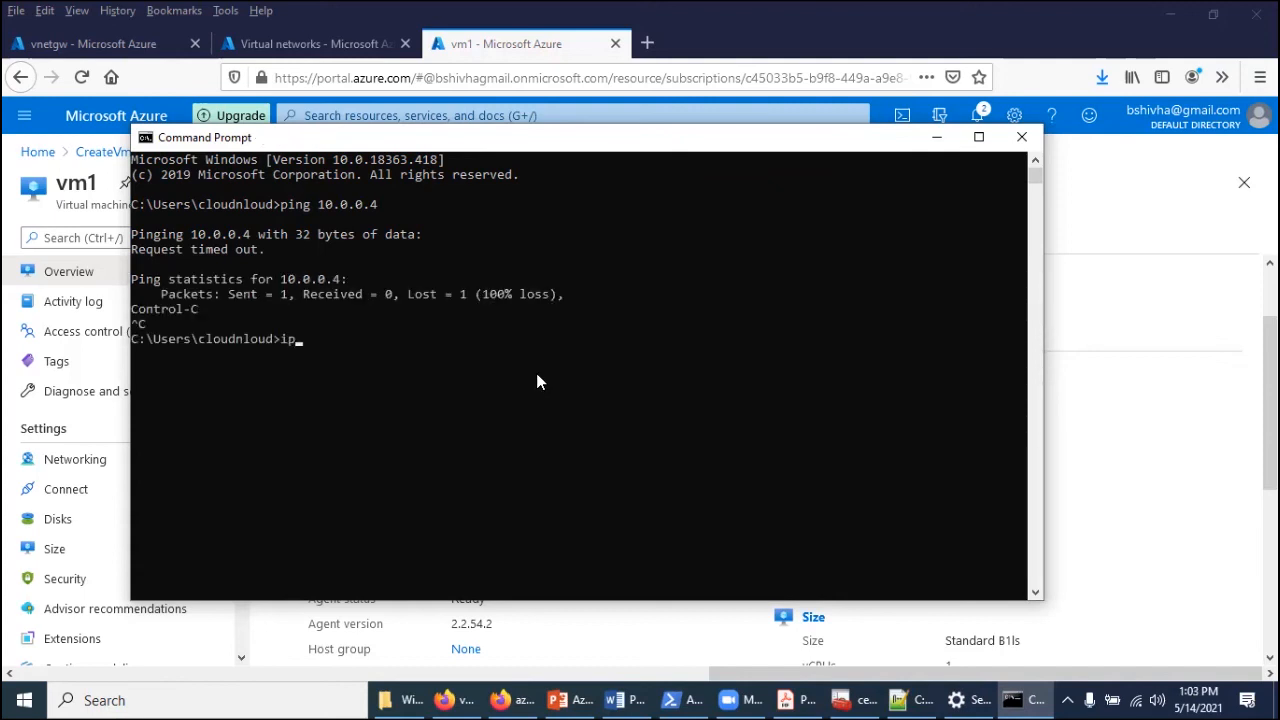
text(config)
key(Return)
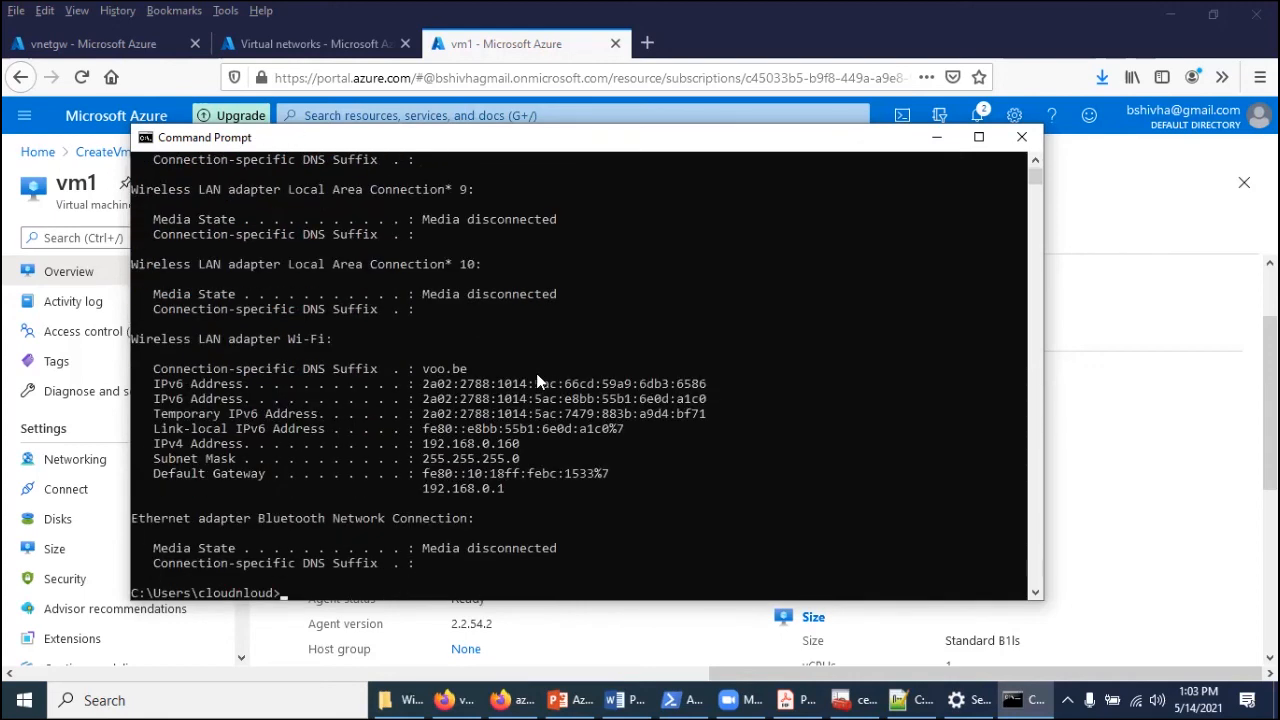
click(979, 137)
scroll(565, 310, up, 3)
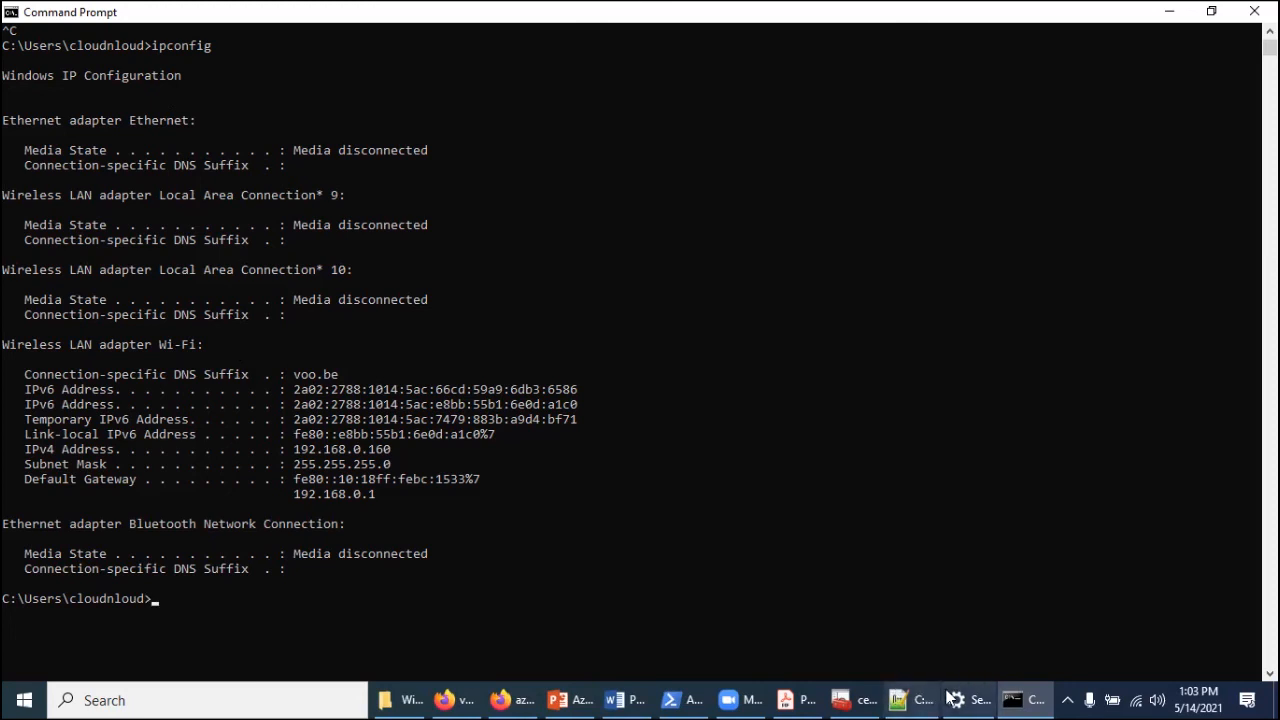
Connect vnet1 from the VPN settings page, approving the elevation prompts
click(960, 700)
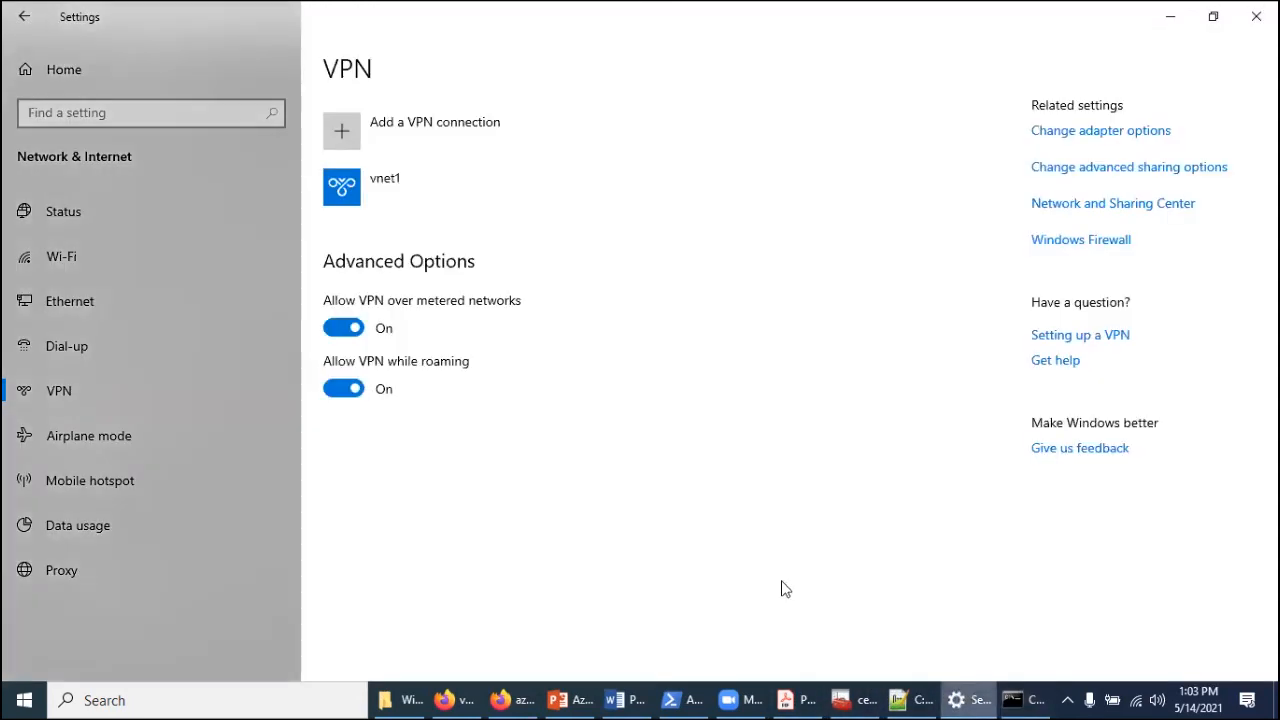
click(398, 192)
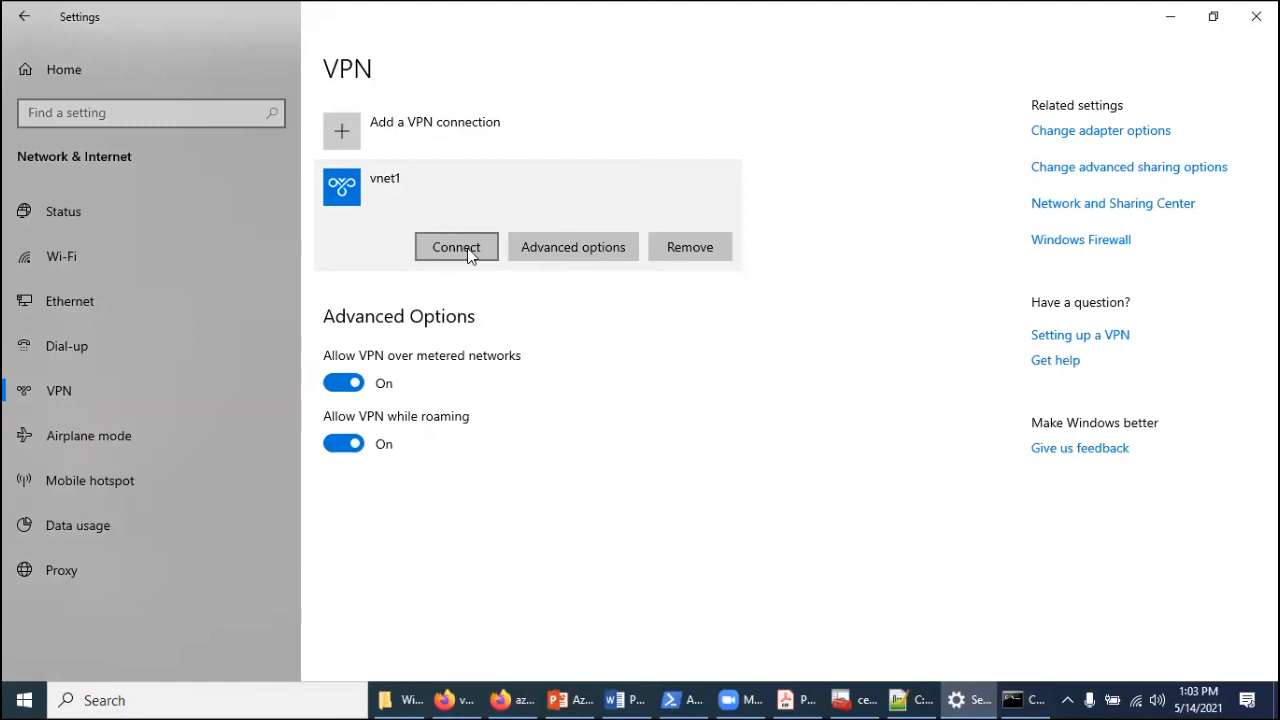
click(467, 248)
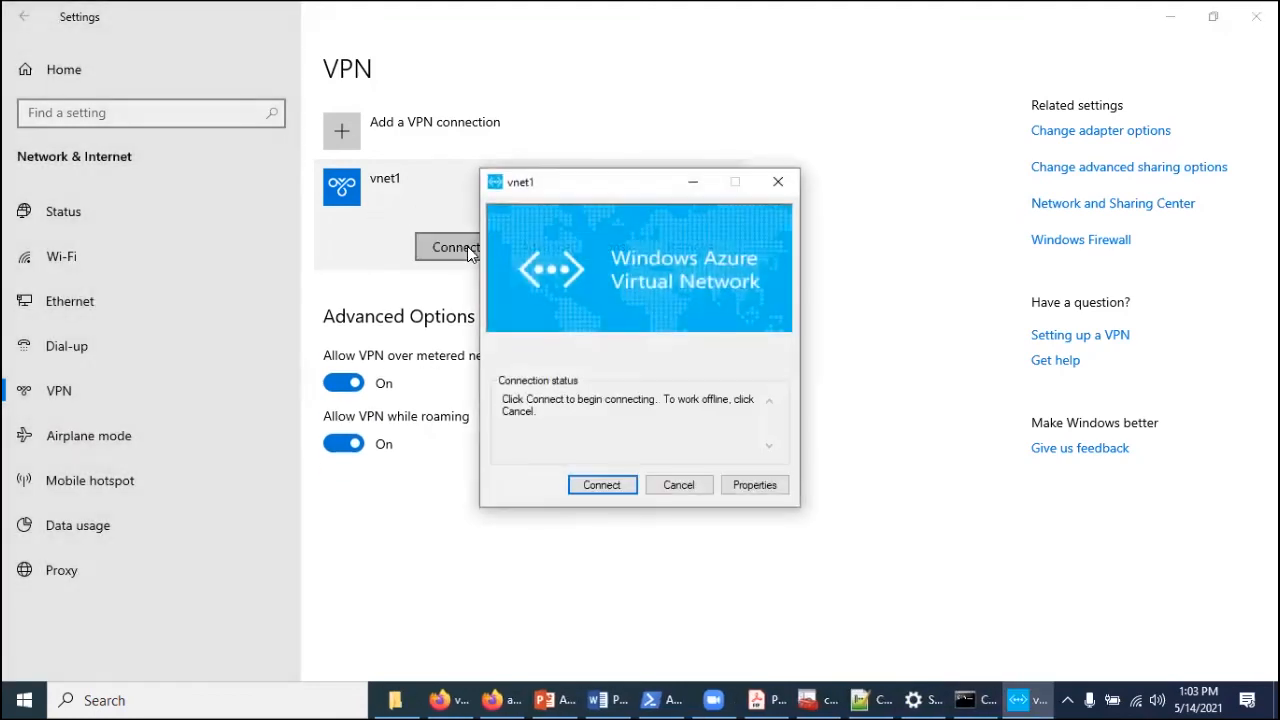
click(604, 488)
click(686, 420)
click(566, 446)
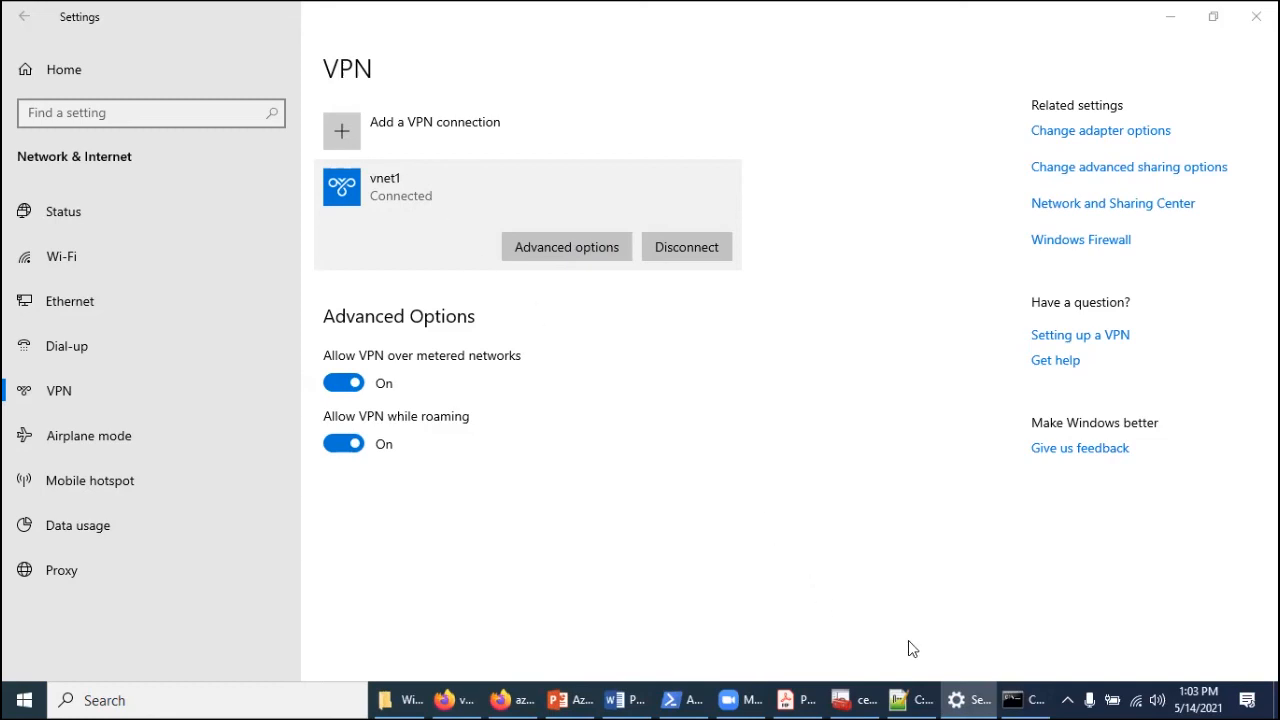
Rerun ipconfig to confirm the vnet1 PPP adapter at 172.24.19.130
click(1012, 698)
key(Up)
key(Return)
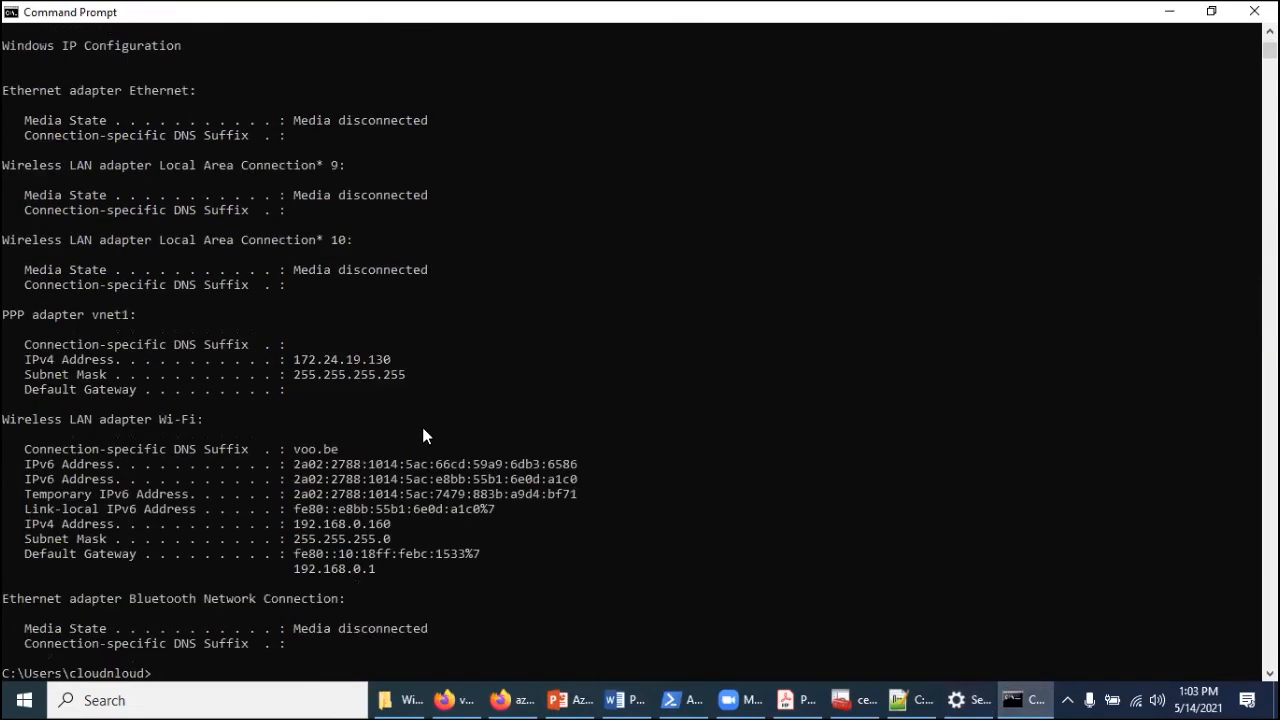
Highlight the PPP adapter vnet1 IPv4 address 172.24.19.130, then clear the console with cls
click(298, 359)
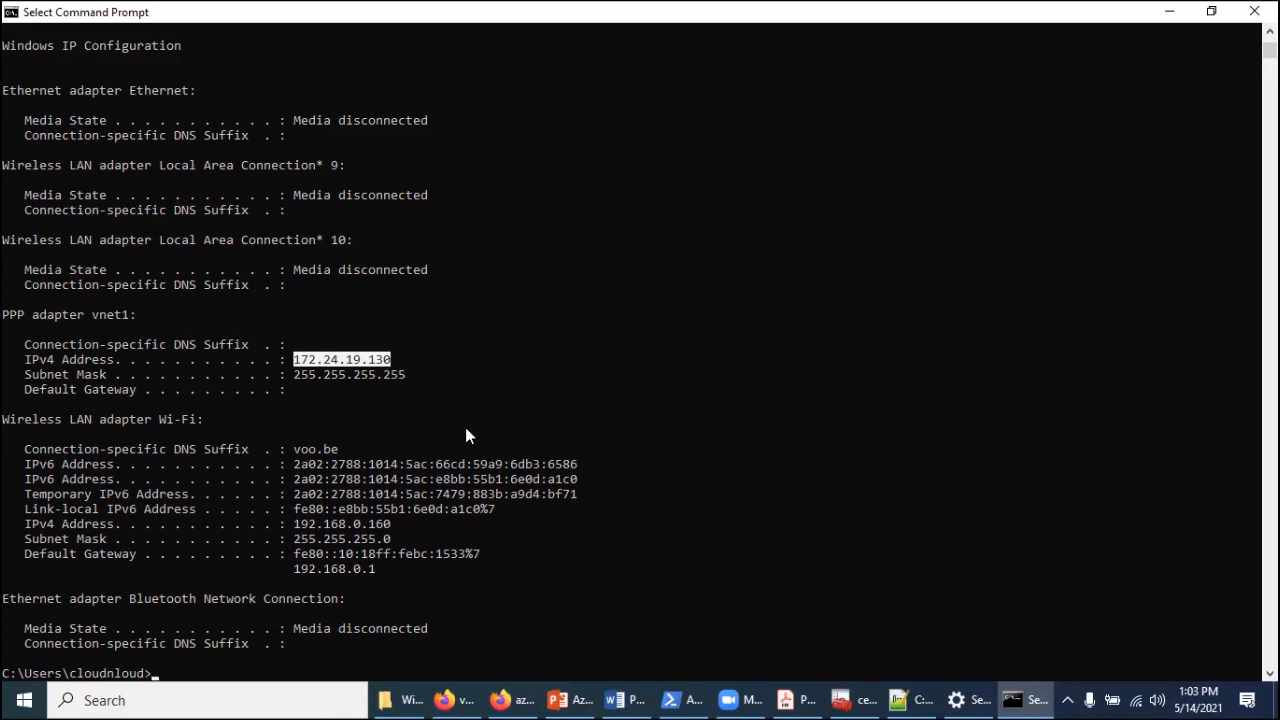
key(Up)
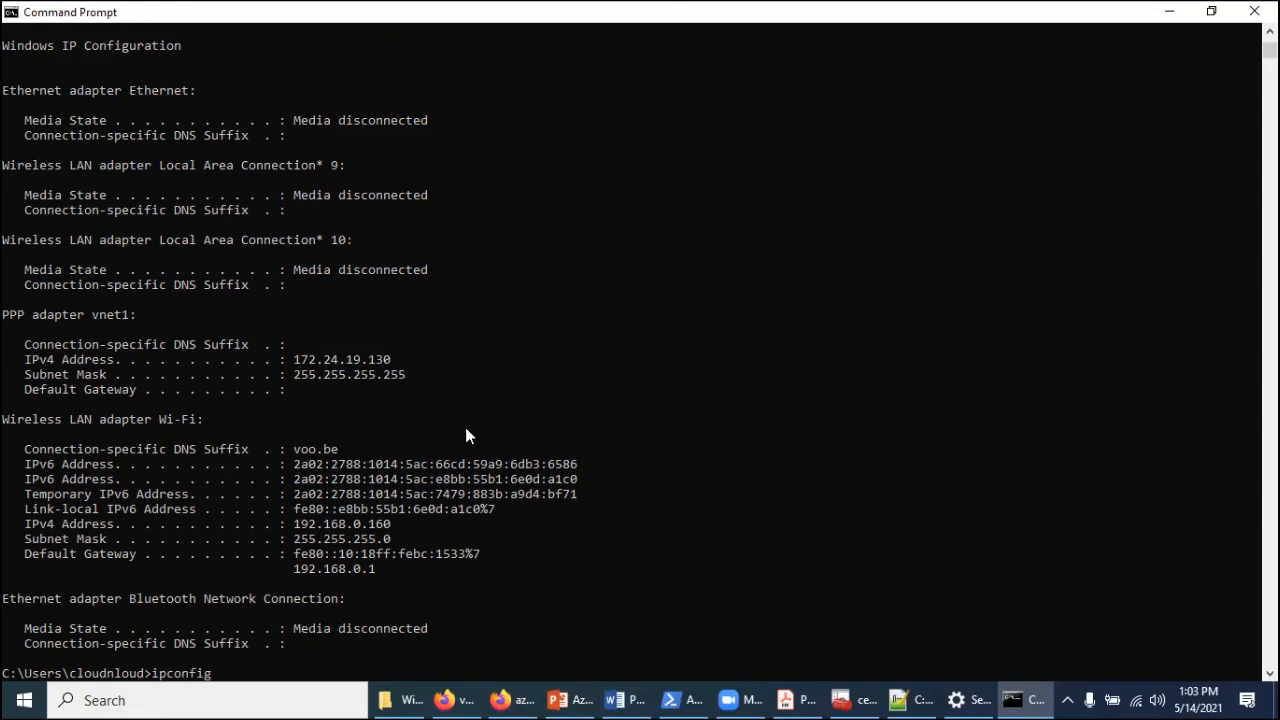
key(BackSpace)
key(BackSpace)
key(BackSpace)
key(BackSpace)
key(BackSpace)
key(BackSpace)
text(cls)
key(Return)
text(cls)
key(Return)
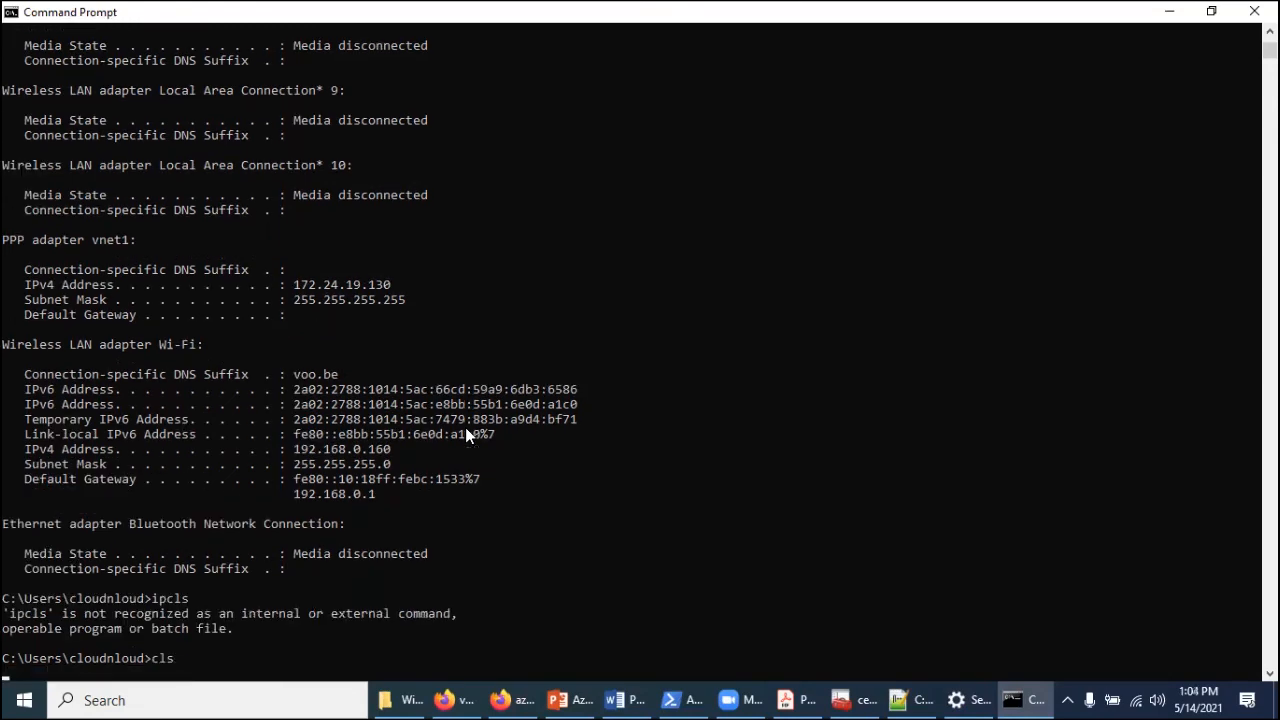
Rerun the ping to vm1 at 10.0.0.4 over the VPN
text(ipconfig)
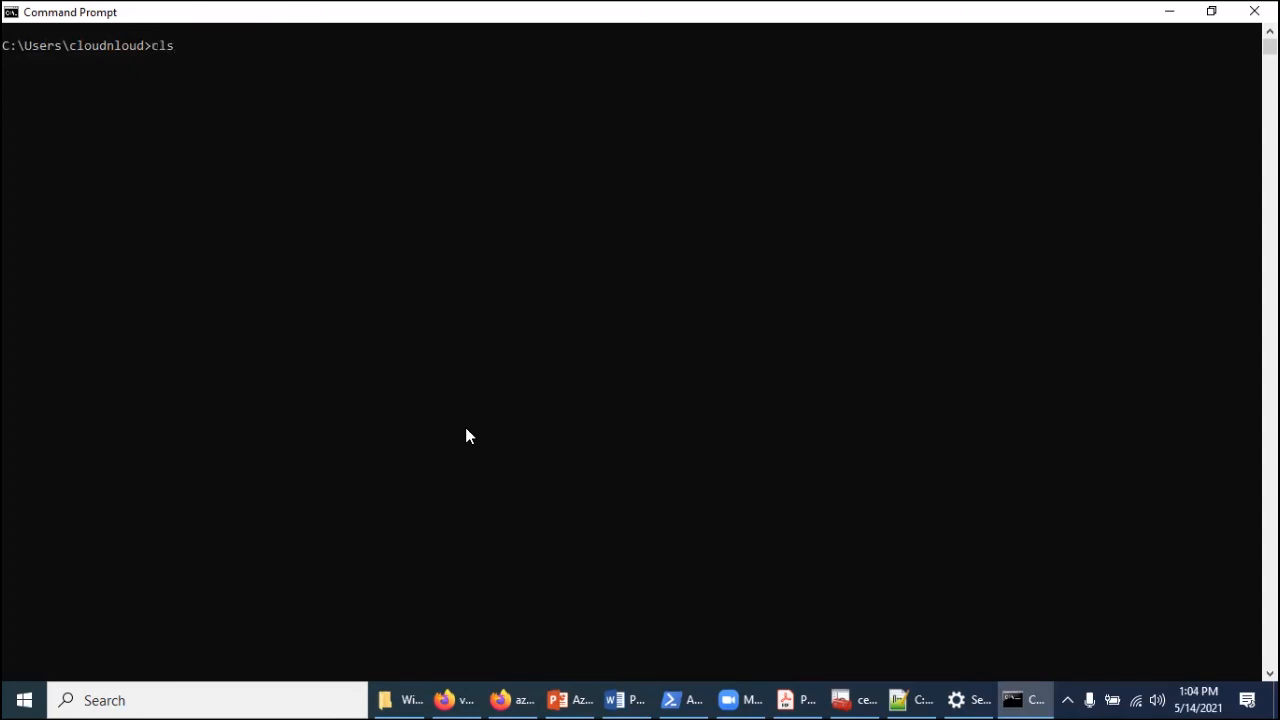
key(Up)
key(Return)
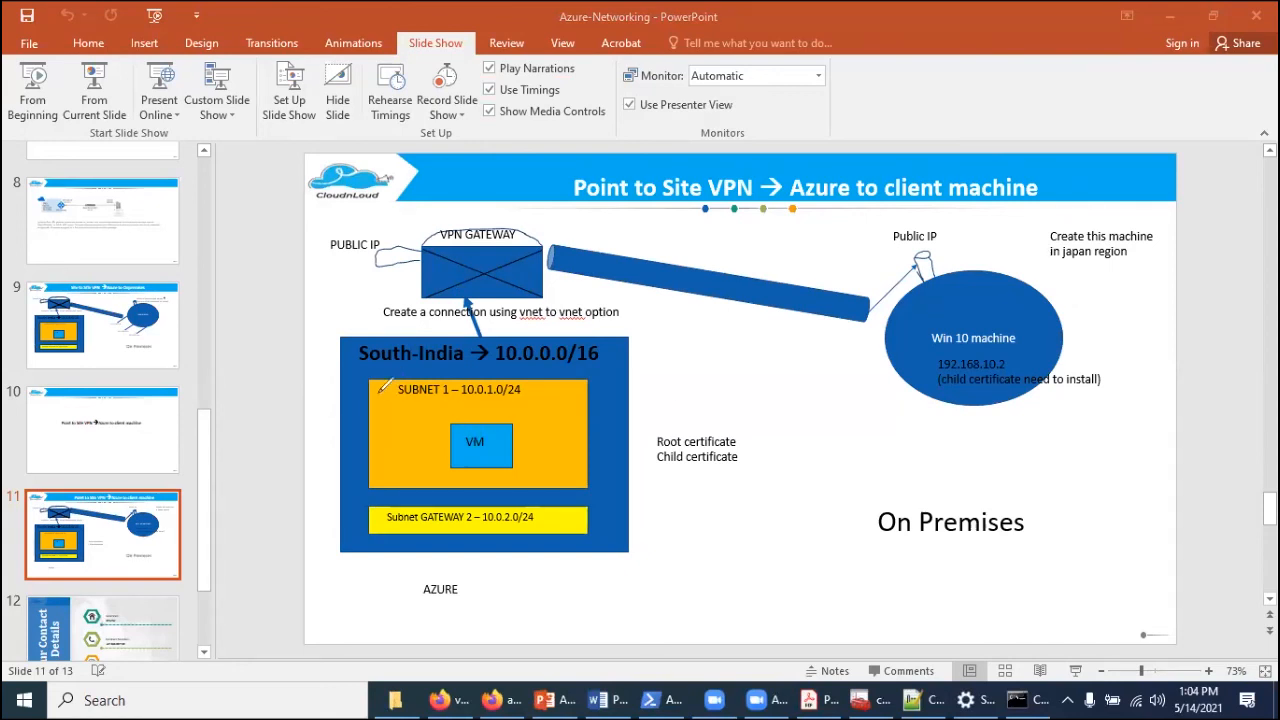
Ink a green circle around SUBNET 1 – 10.0.1.0/24 and a stroke marking Subnet GATEWAY 2
mouse_move(395, 372)
mouse_down()
mouse_move(397, 388)
mouse_move(507, 402)
mouse_move(550, 365)
mouse_move(394, 372)
mouse_up()
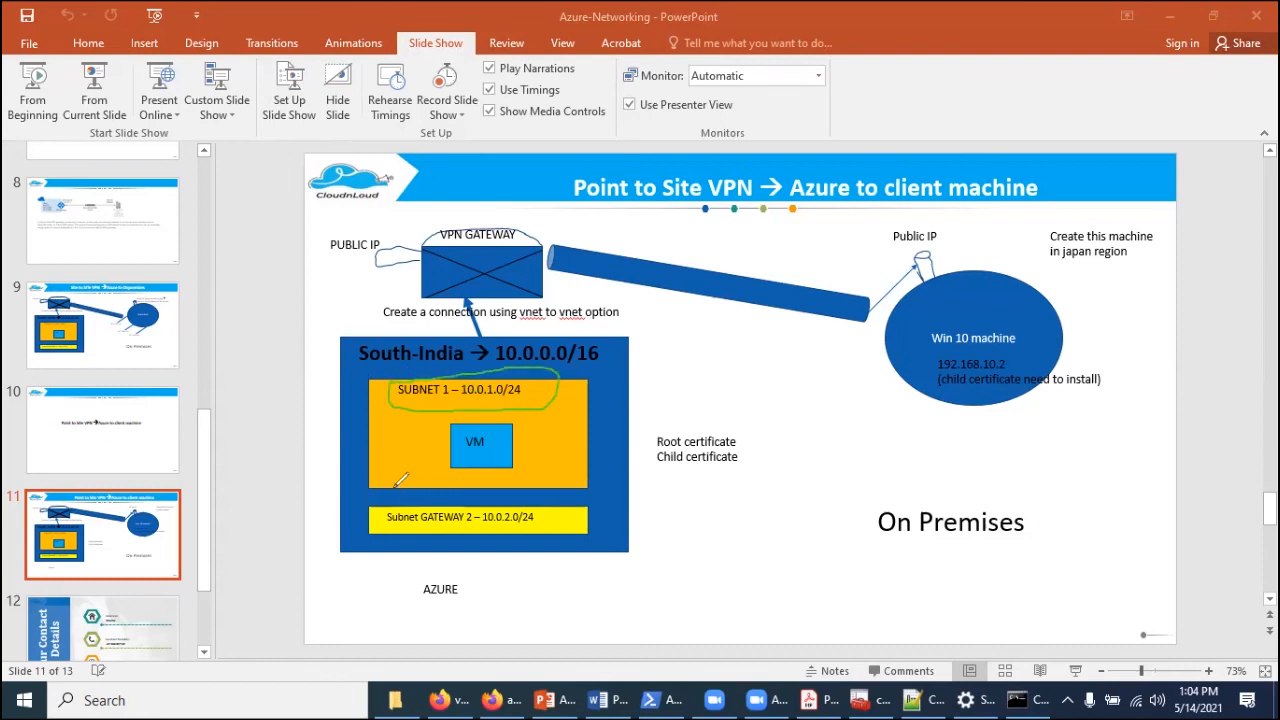
mouse_move(388, 489)
mouse_down()
mouse_move(393, 512)
mouse_move(410, 515)
mouse_up()
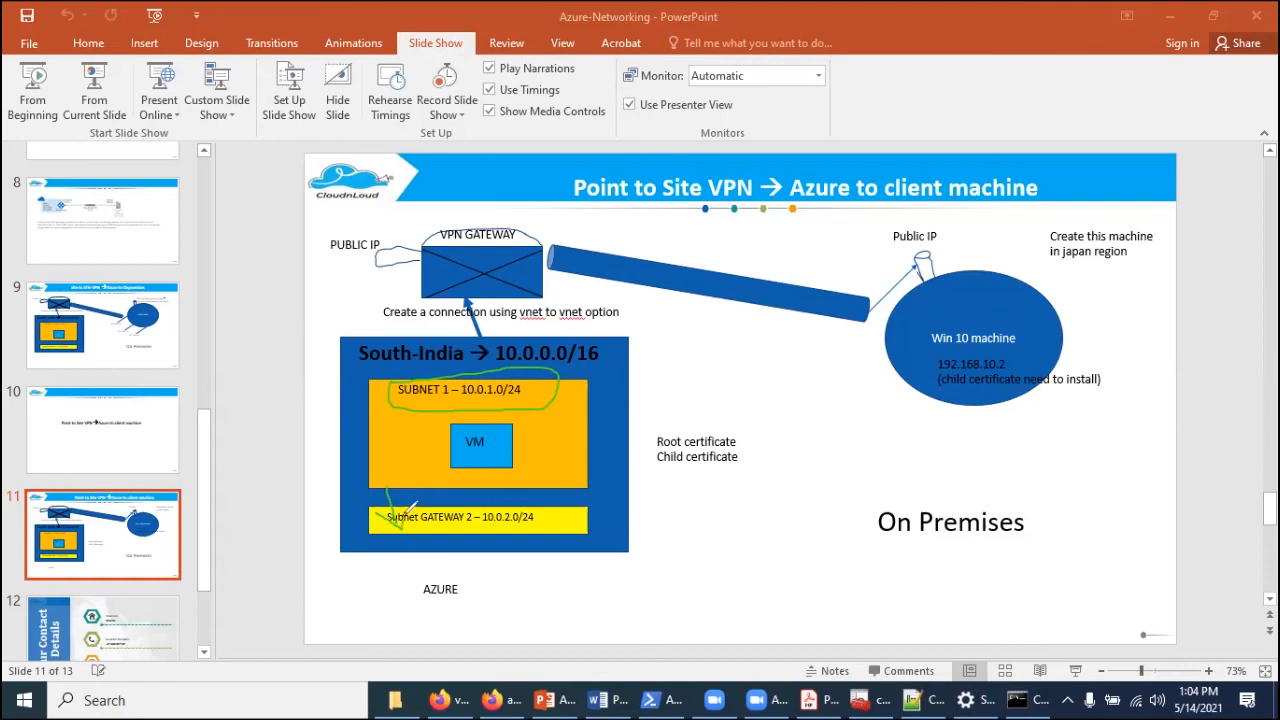